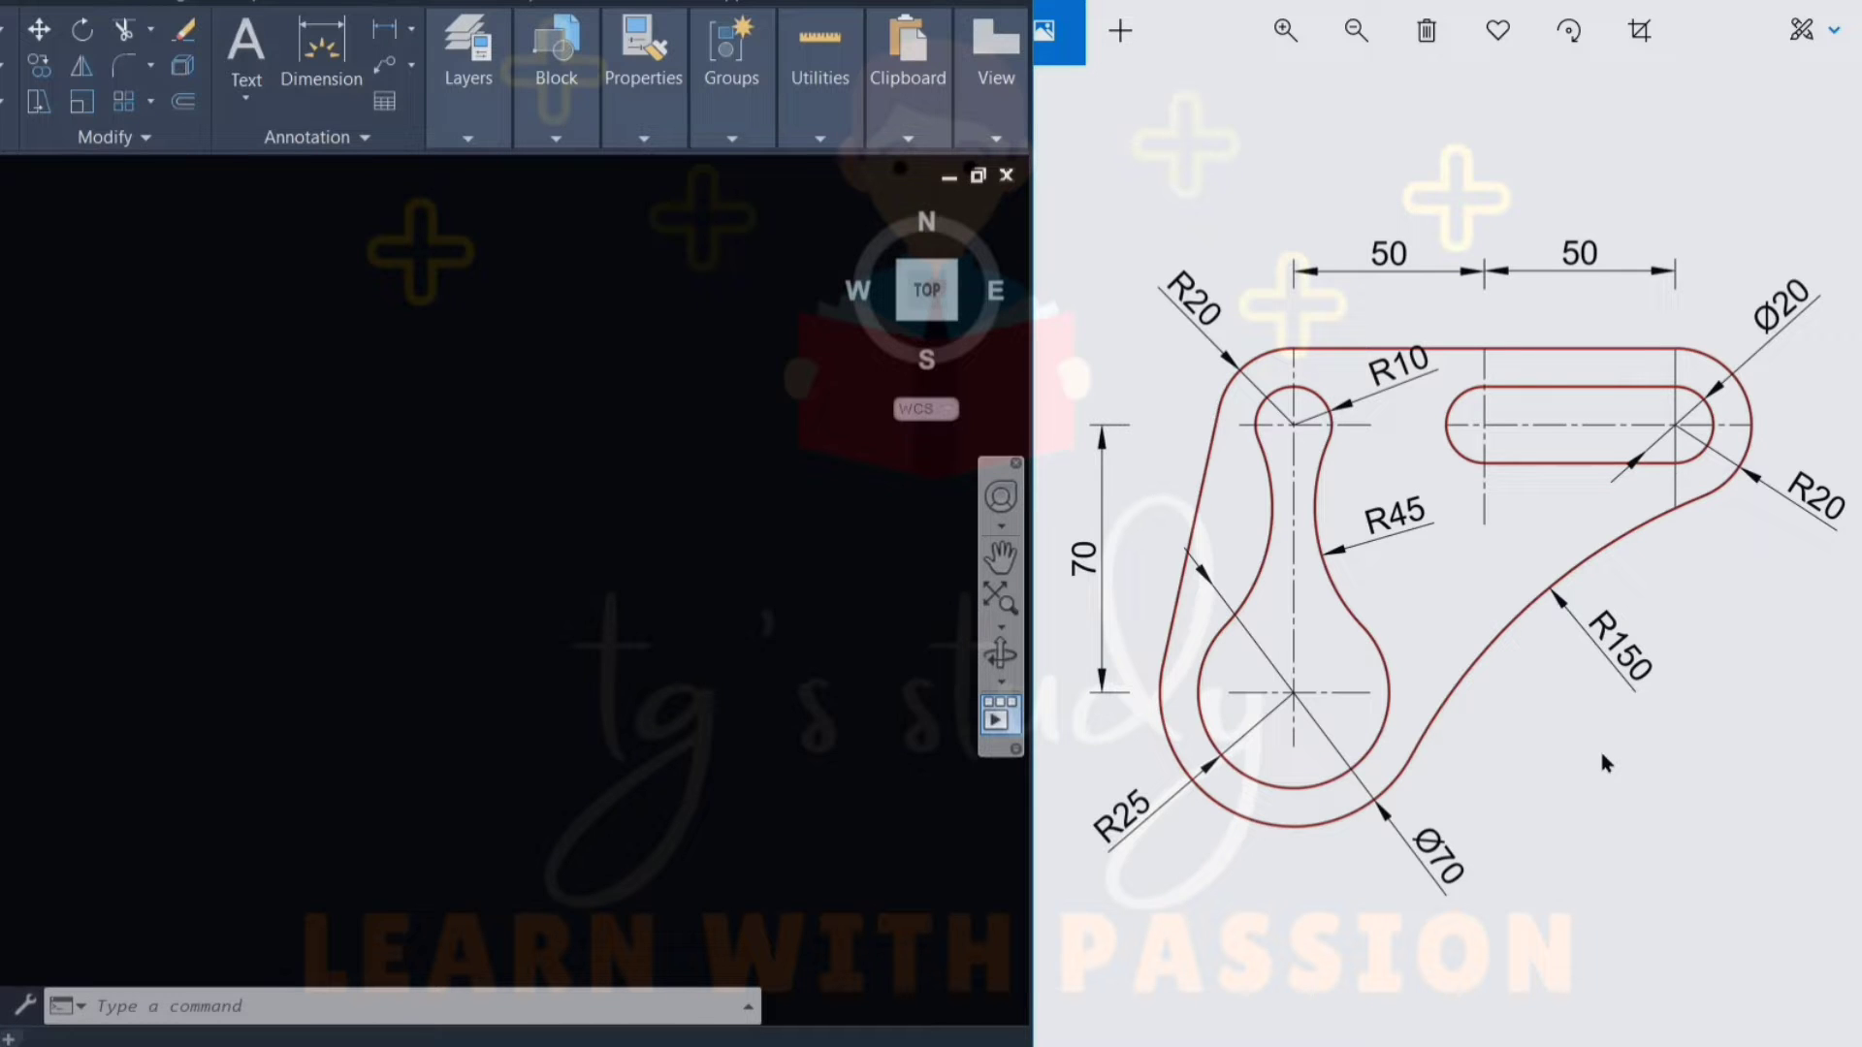
# Set the length precision of the drawing units to 0
pyautogui.click(638, 748)
pyautogui.press('Escape')
pyautogui.press('Escape')
pyautogui.press('Escape')
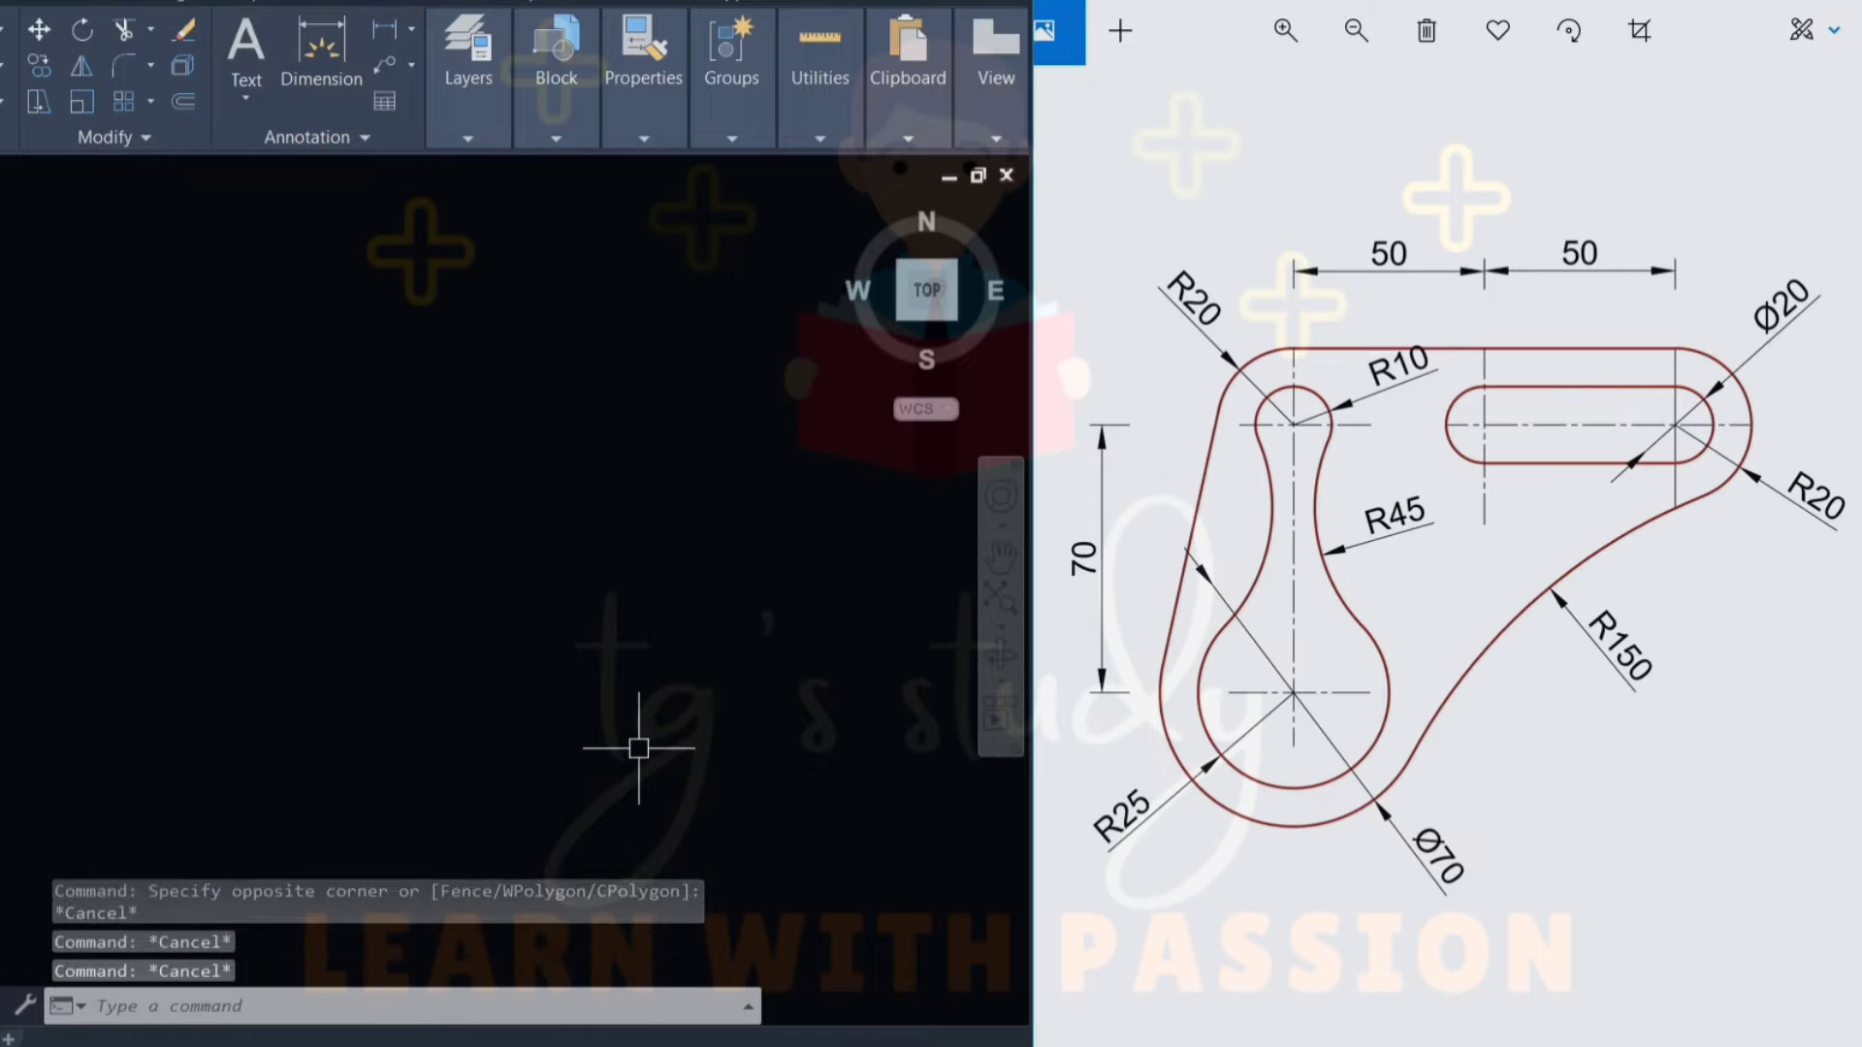
pyautogui.write('un')
pyautogui.press('Return')
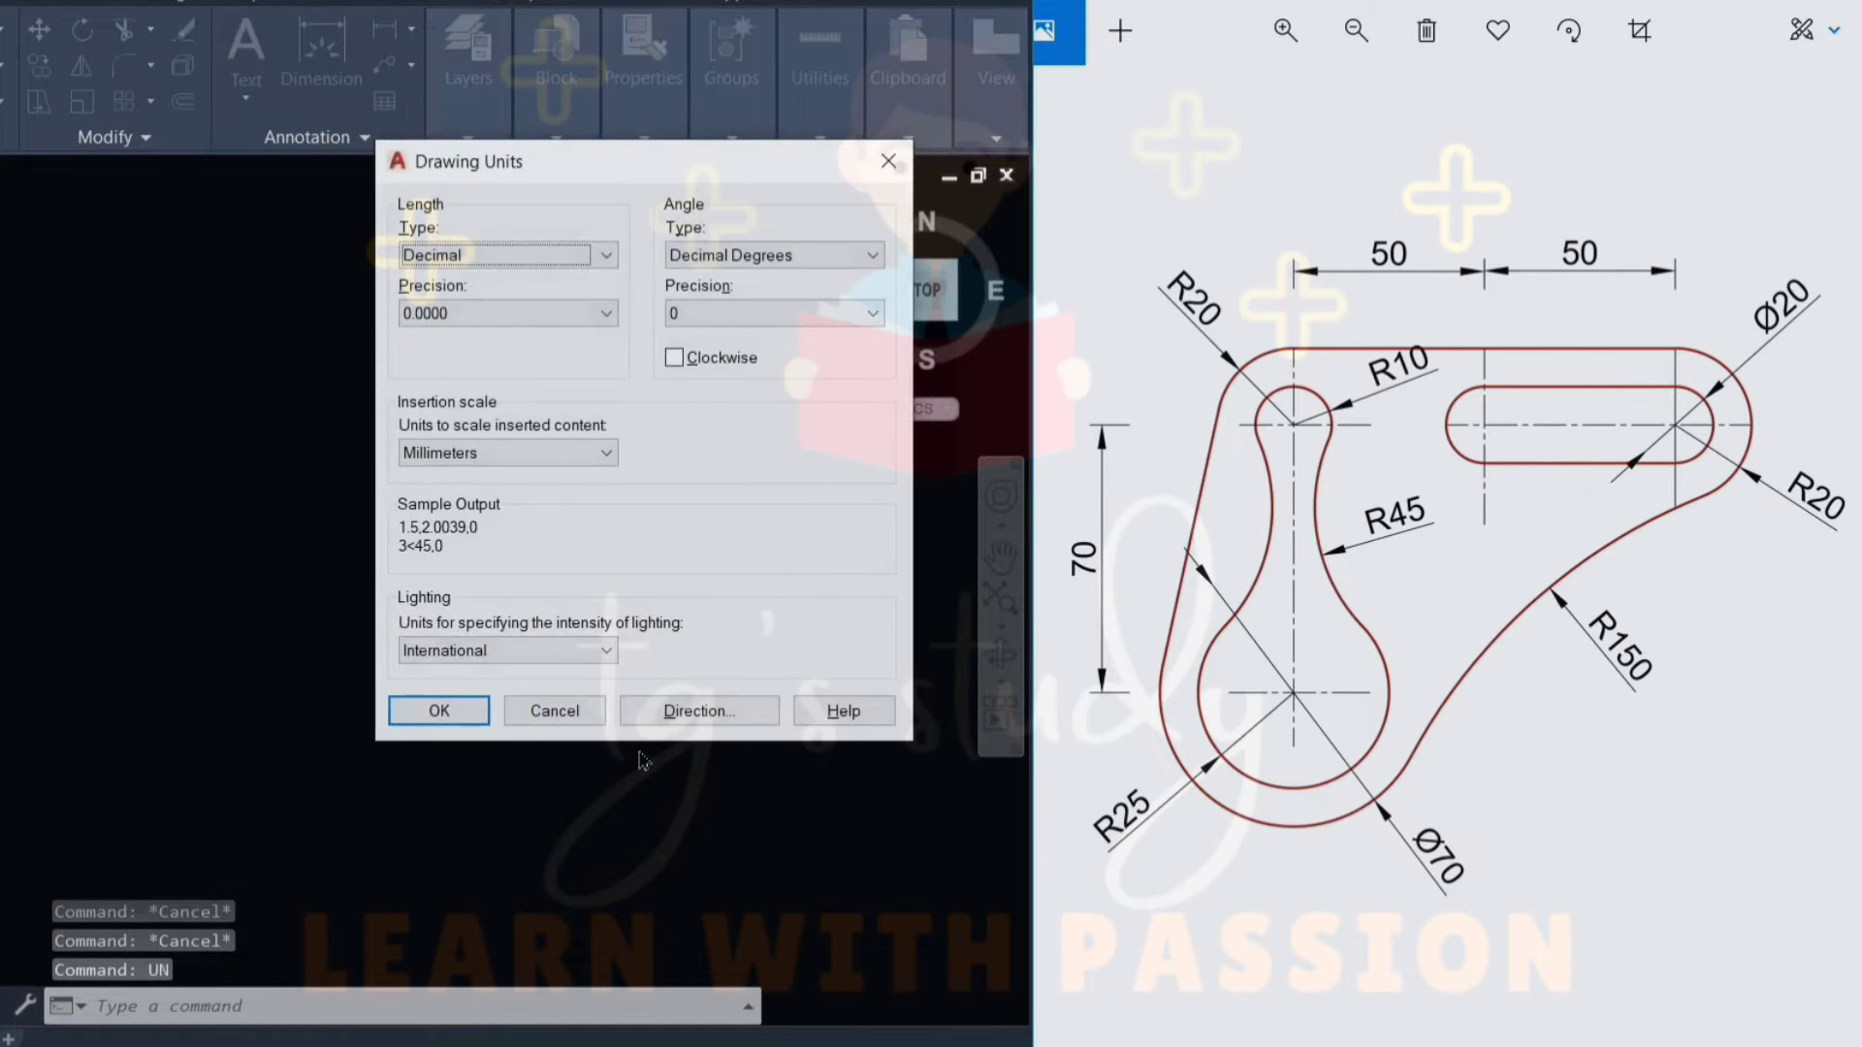
pyautogui.click(499, 318)
pyautogui.click(471, 341)
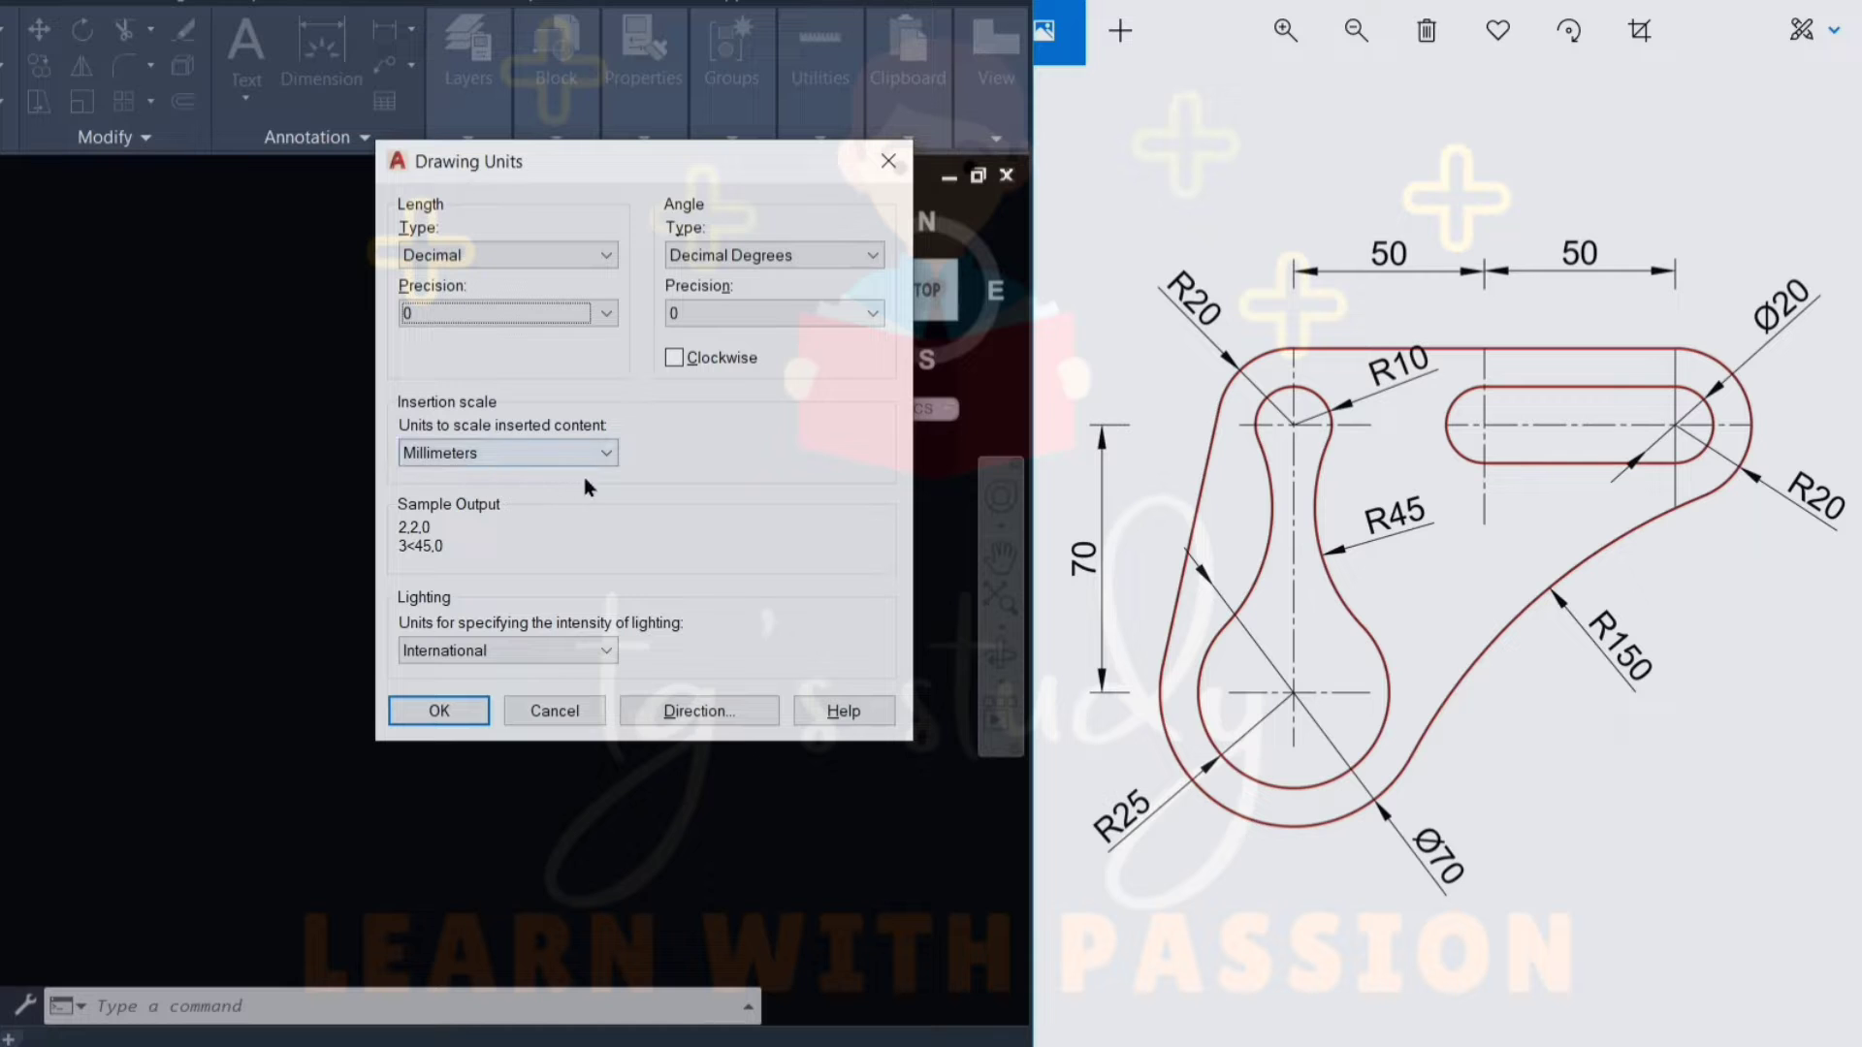
pyautogui.click(456, 711)
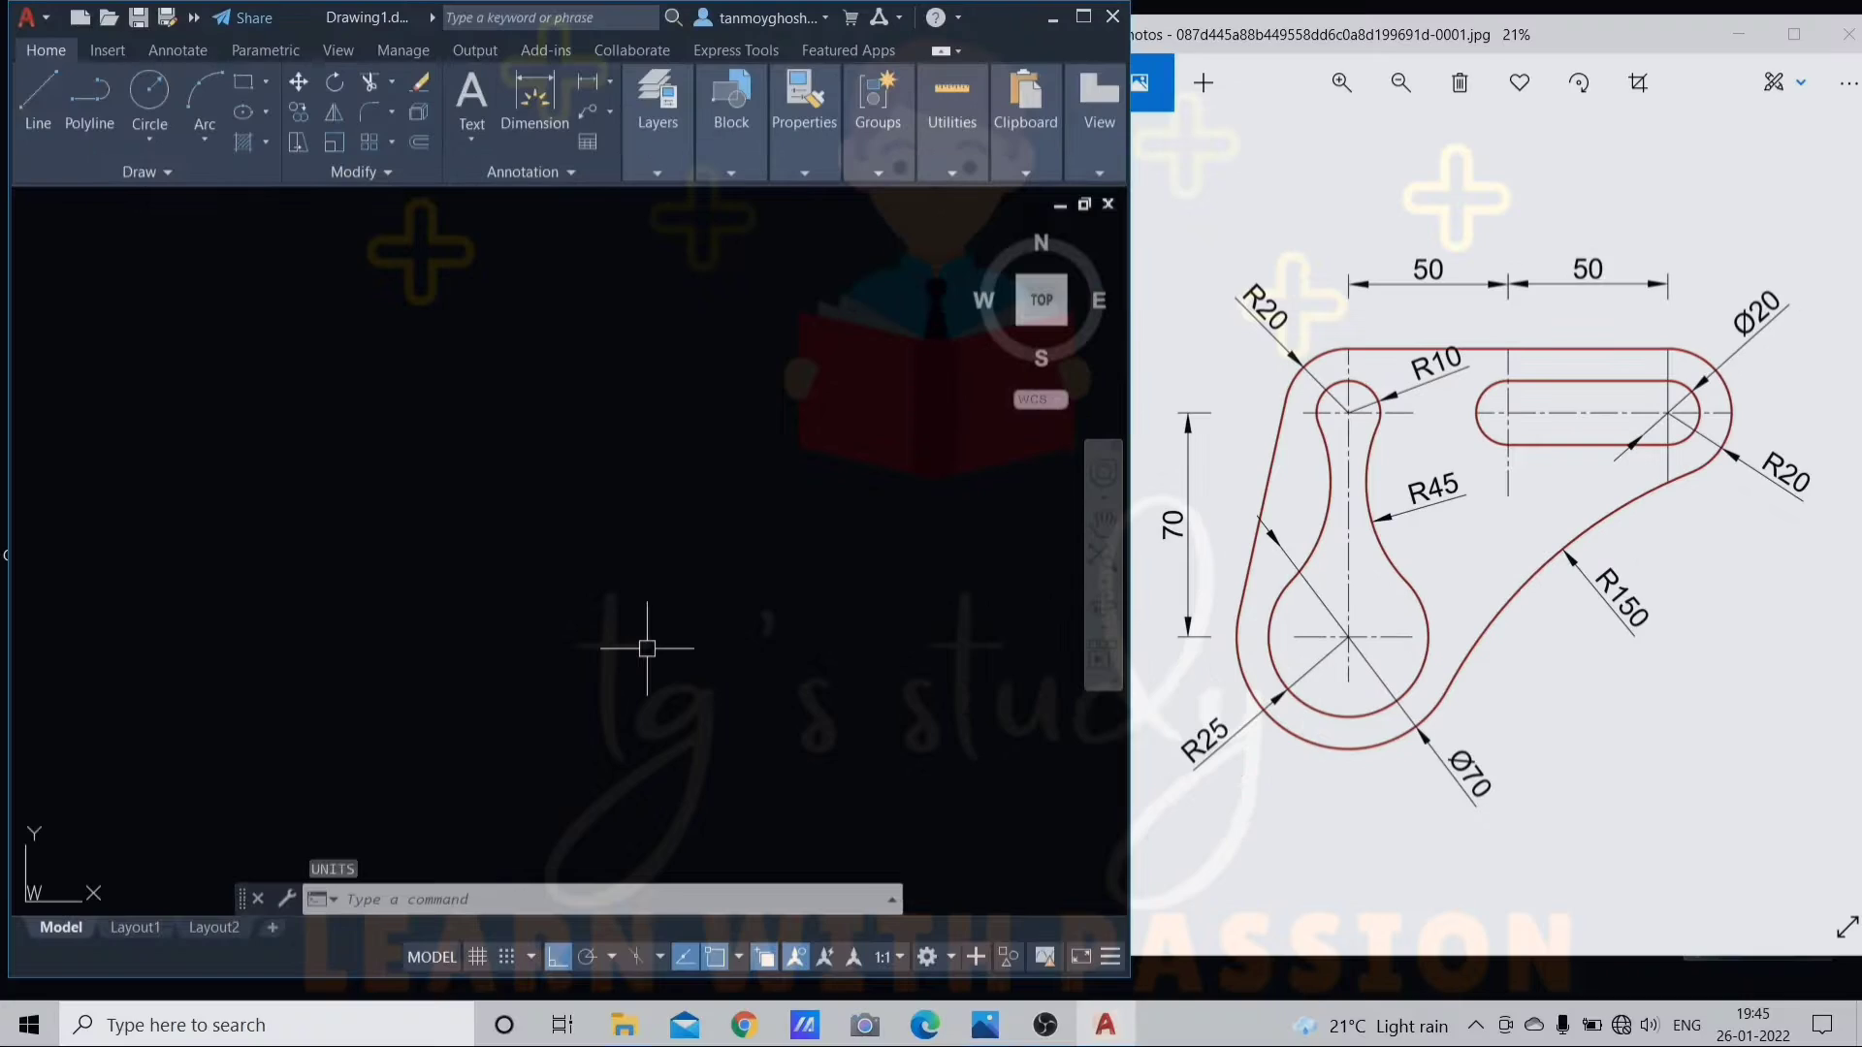
# Draw a long horizontal line across the upper part of the empty drawing area
pyautogui.press('Escape')
pyautogui.press('Escape')
pyautogui.press('Escape')
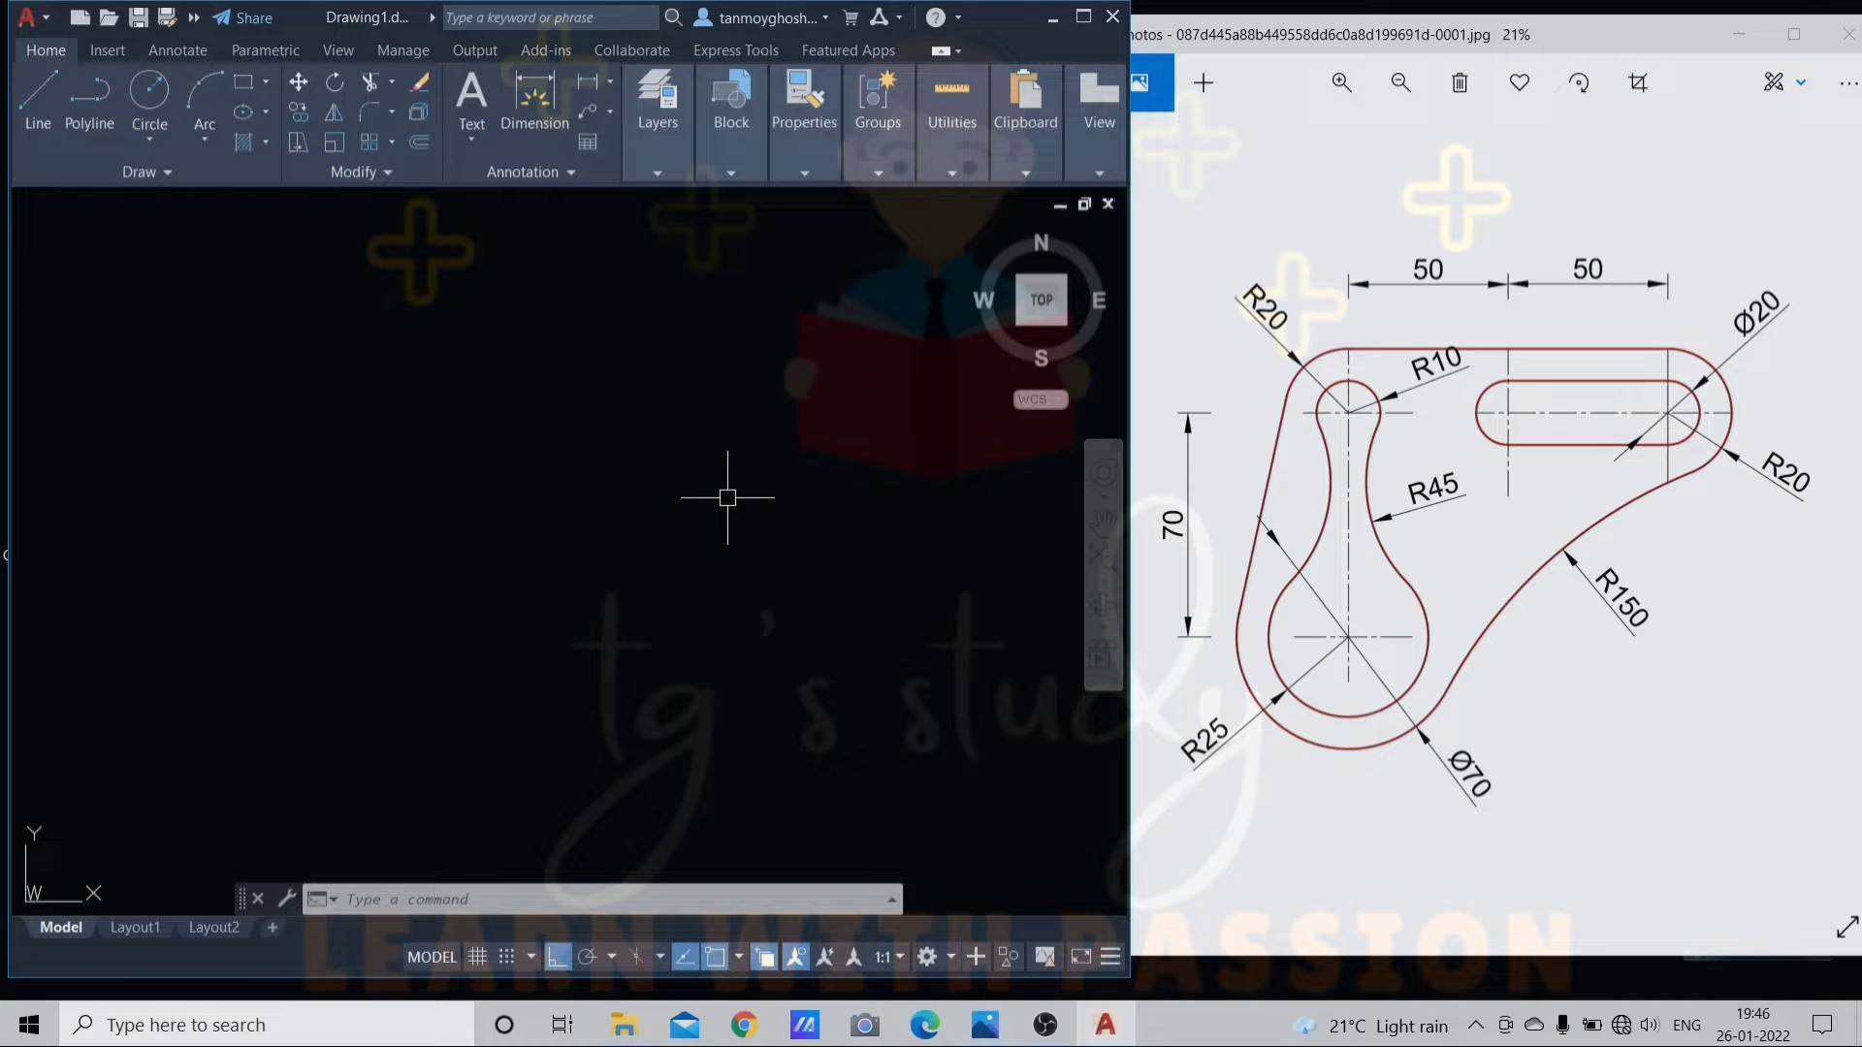
pyautogui.press('Return')
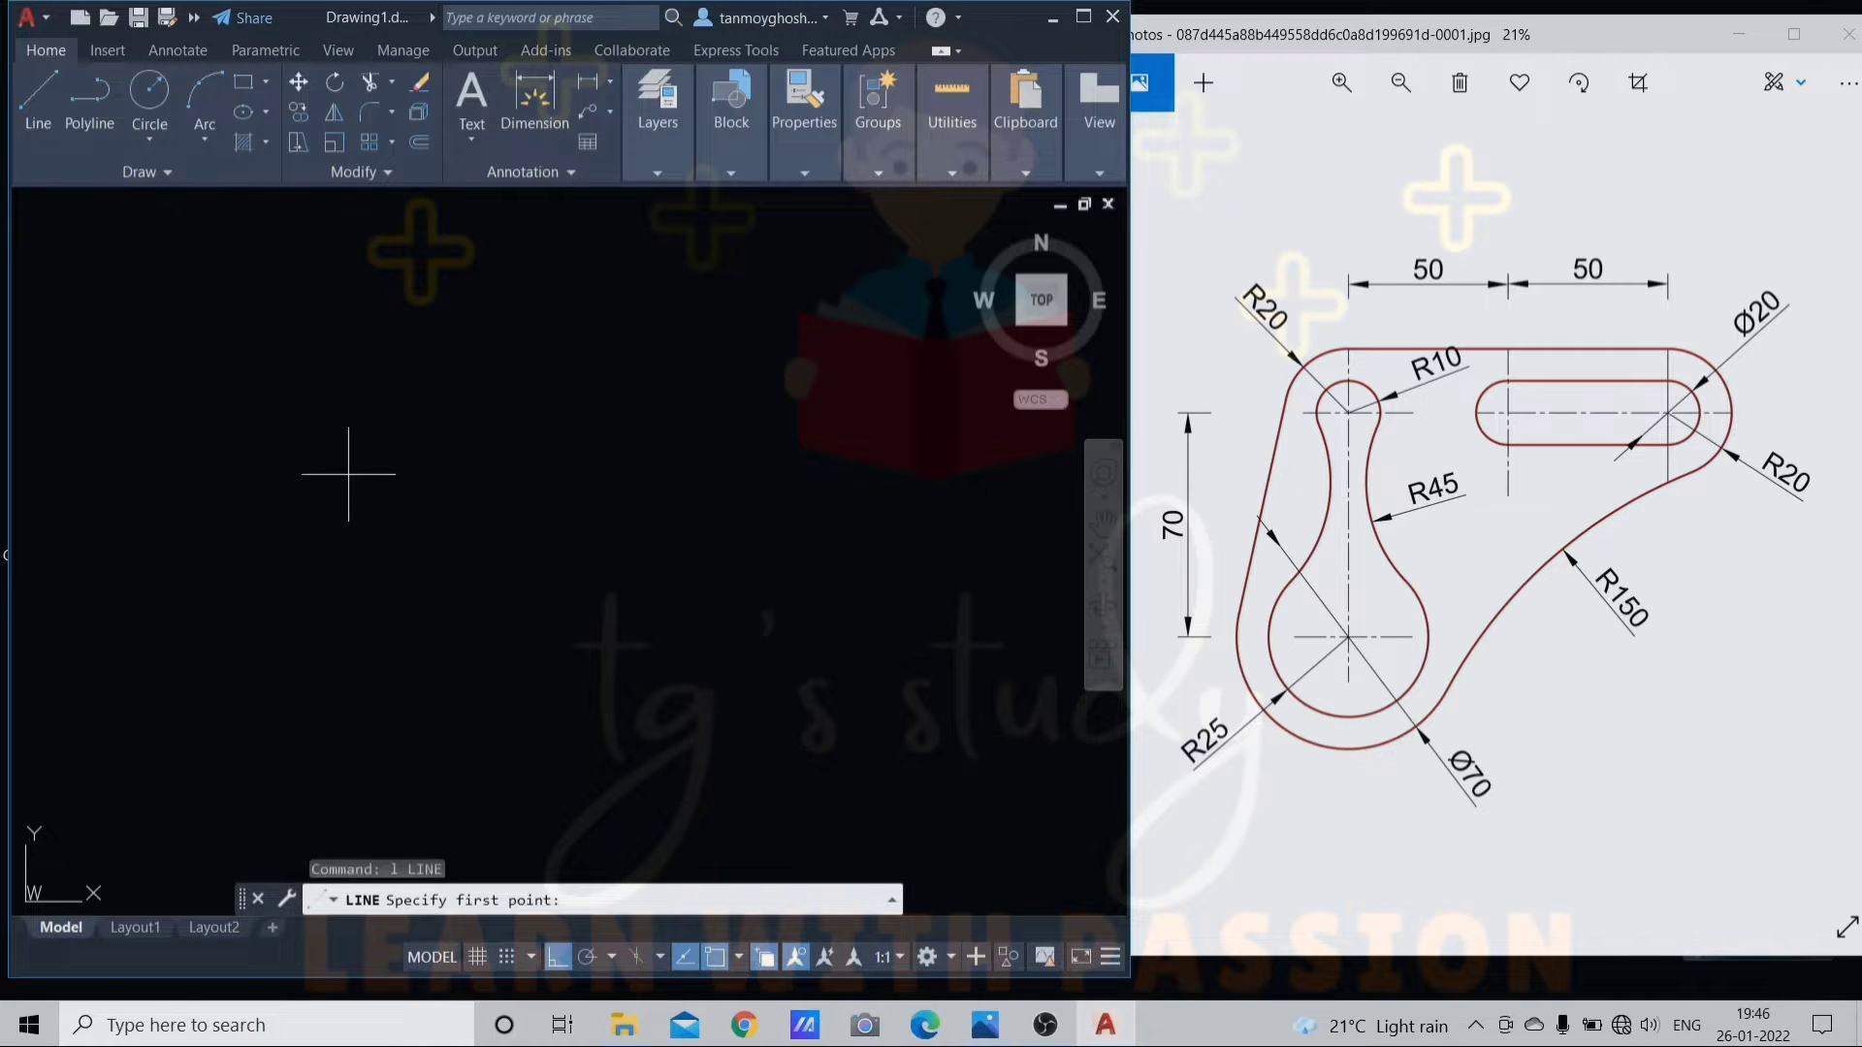
pyautogui.click(330, 472)
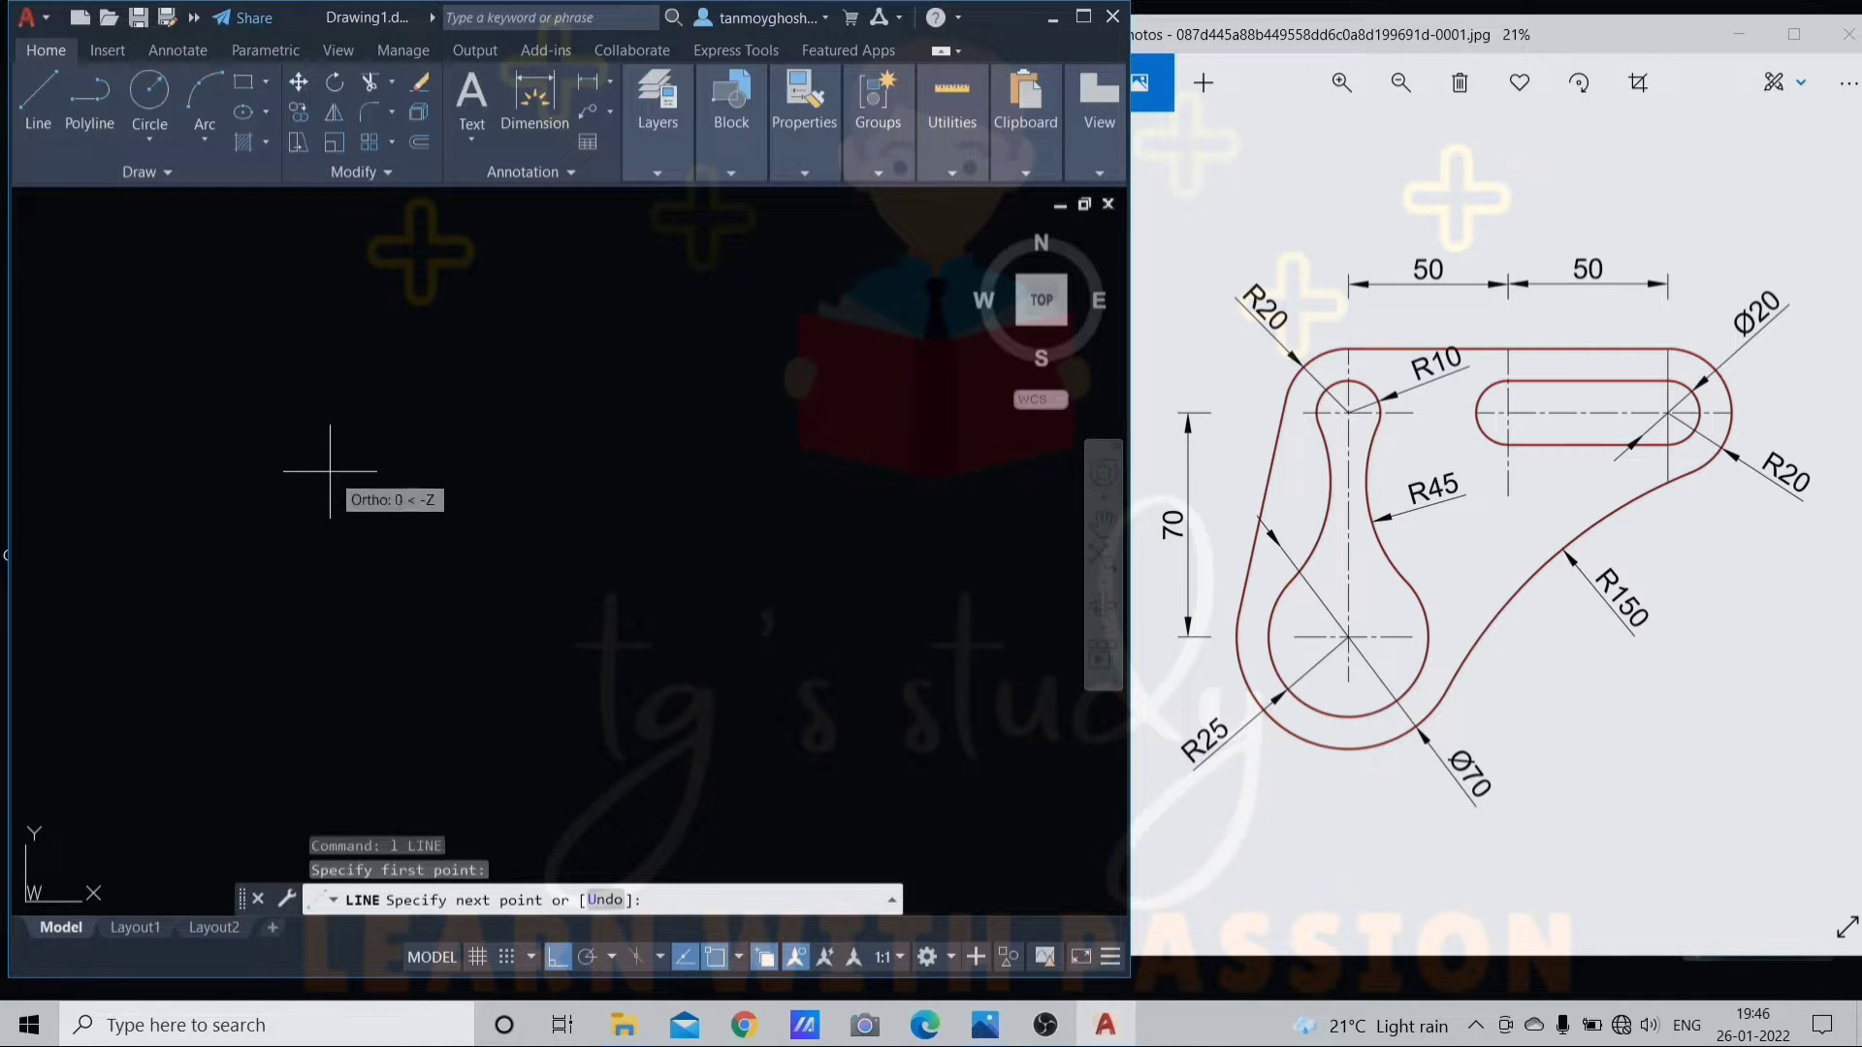
pyautogui.click(889, 472)
pyautogui.press('Return')
# Draw a long vertical line crossing the horizontal line near its left end
pyautogui.press('Return')
pyautogui.click(389, 353)
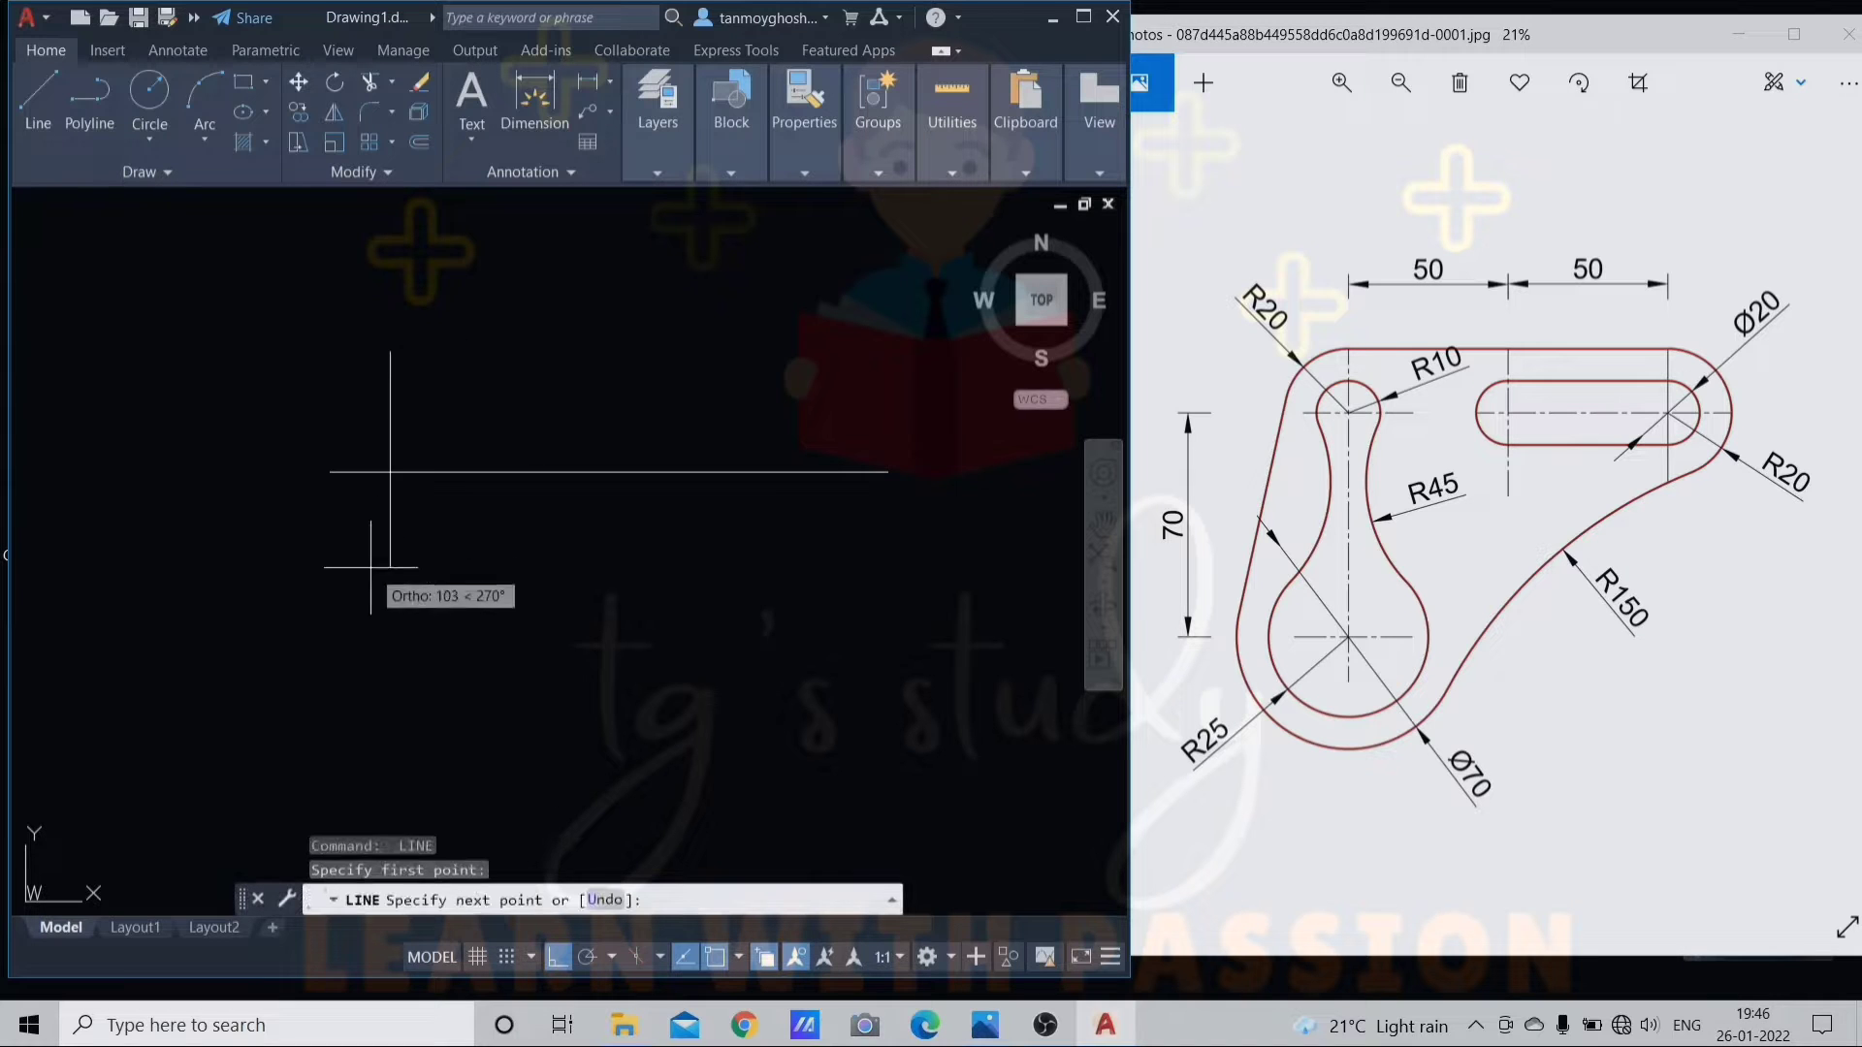
pyautogui.click(392, 795)
pyautogui.press('Escape')
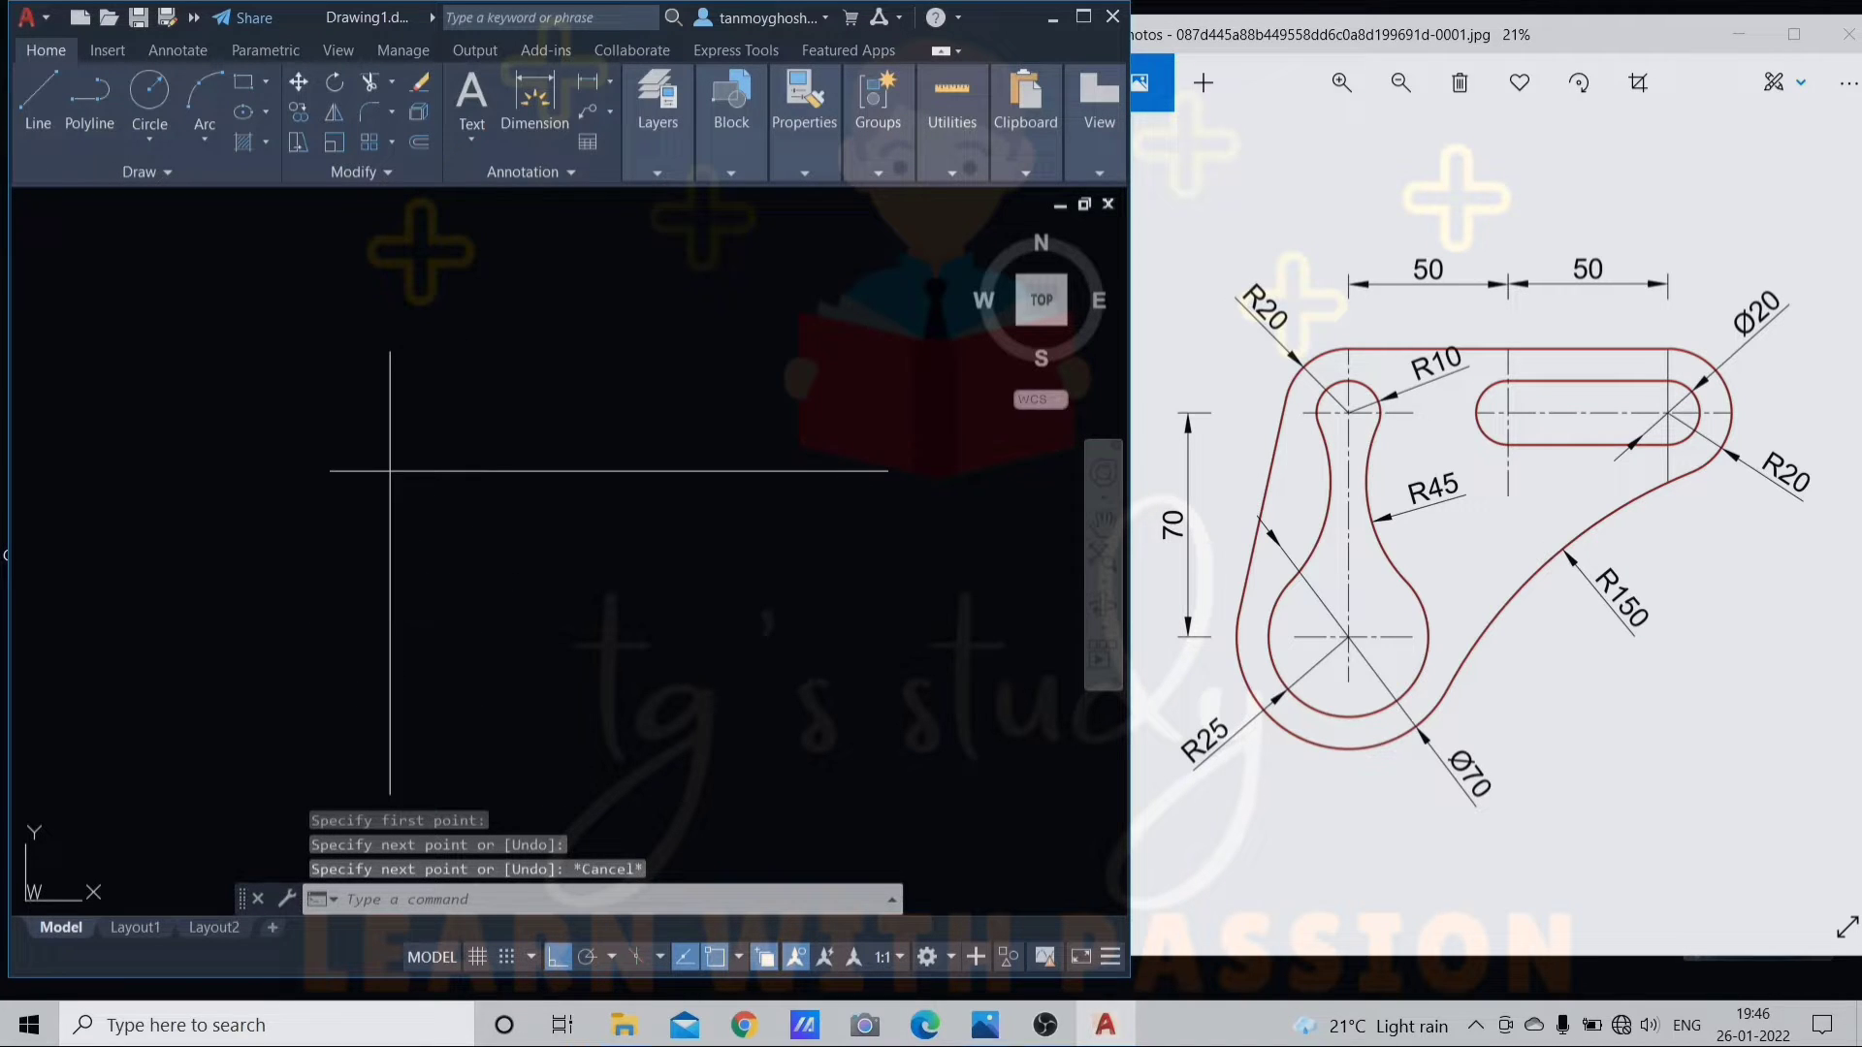
# Offset the vertical line 50 mm to the right
pyautogui.moveTo(471, 578); pyautogui.dragTo(469, 530, button='middle')
pyautogui.click(389, 529)
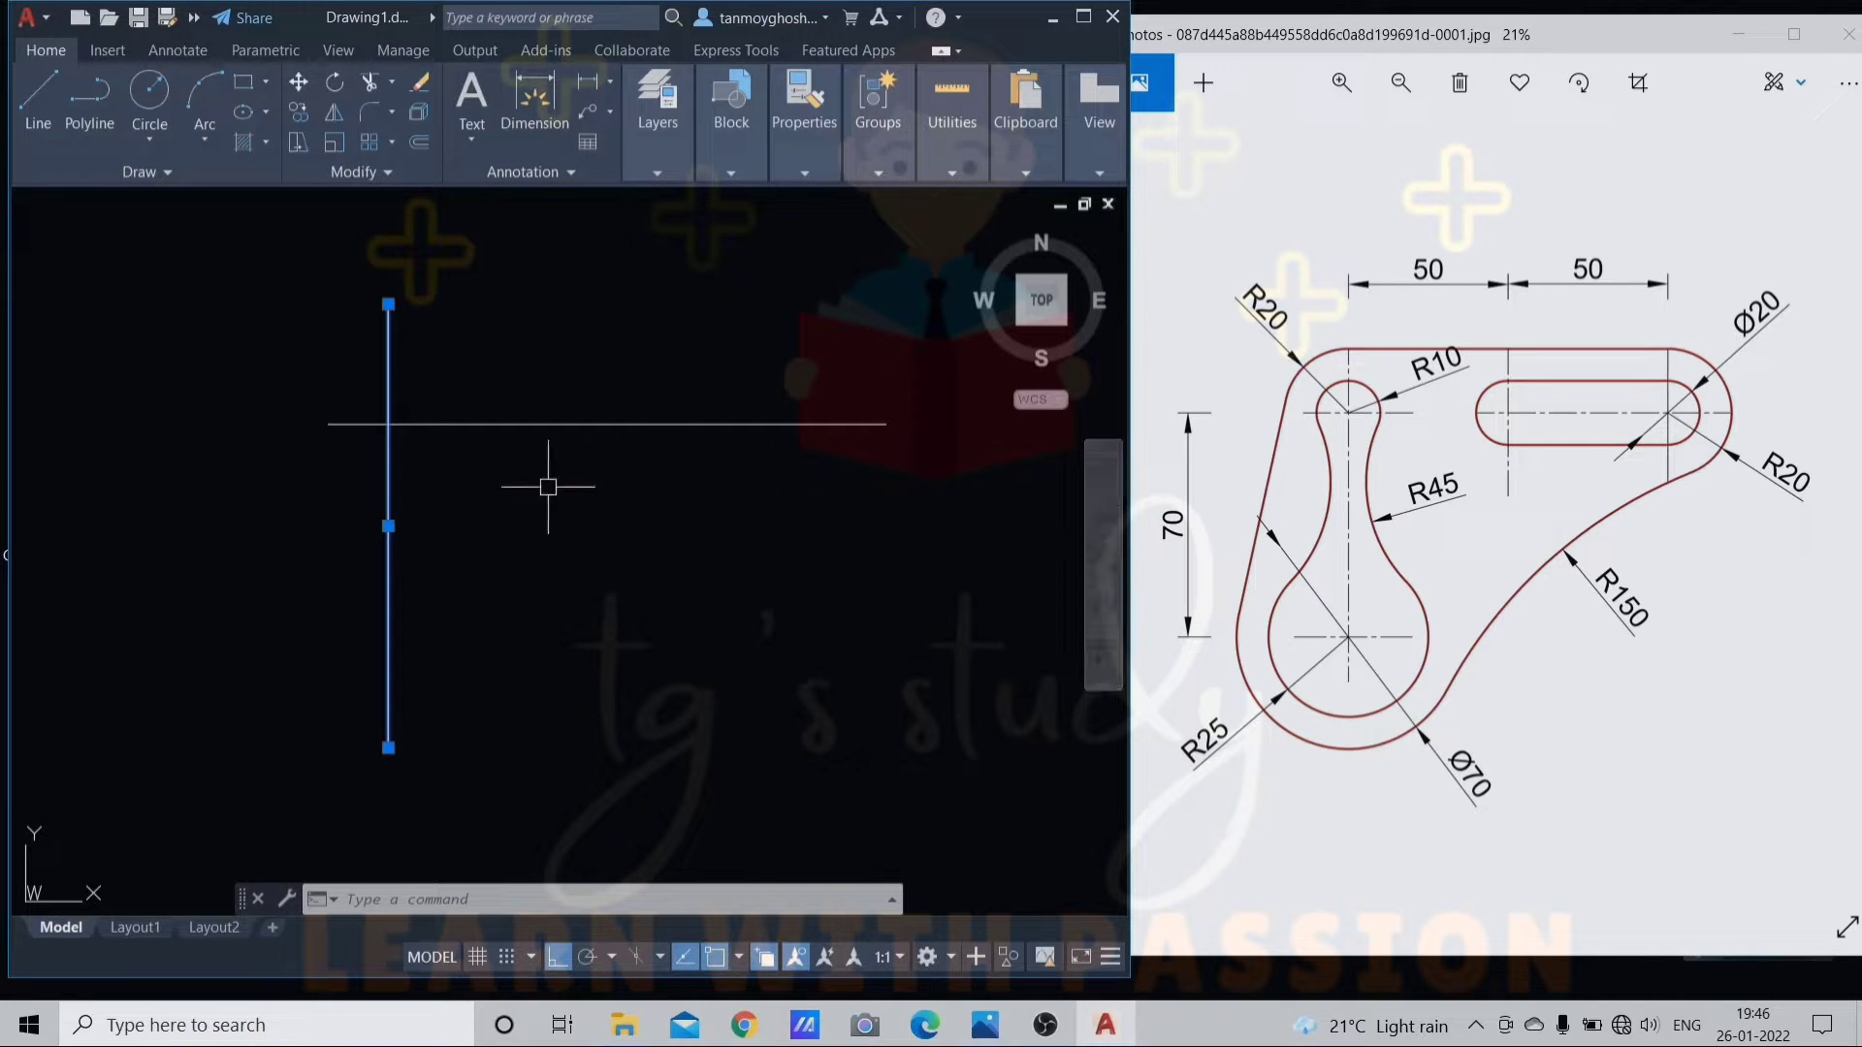
pyautogui.press('Escape')
pyautogui.press('Escape')
pyautogui.press('Escape')
pyautogui.write('o')
pyautogui.press('Return')
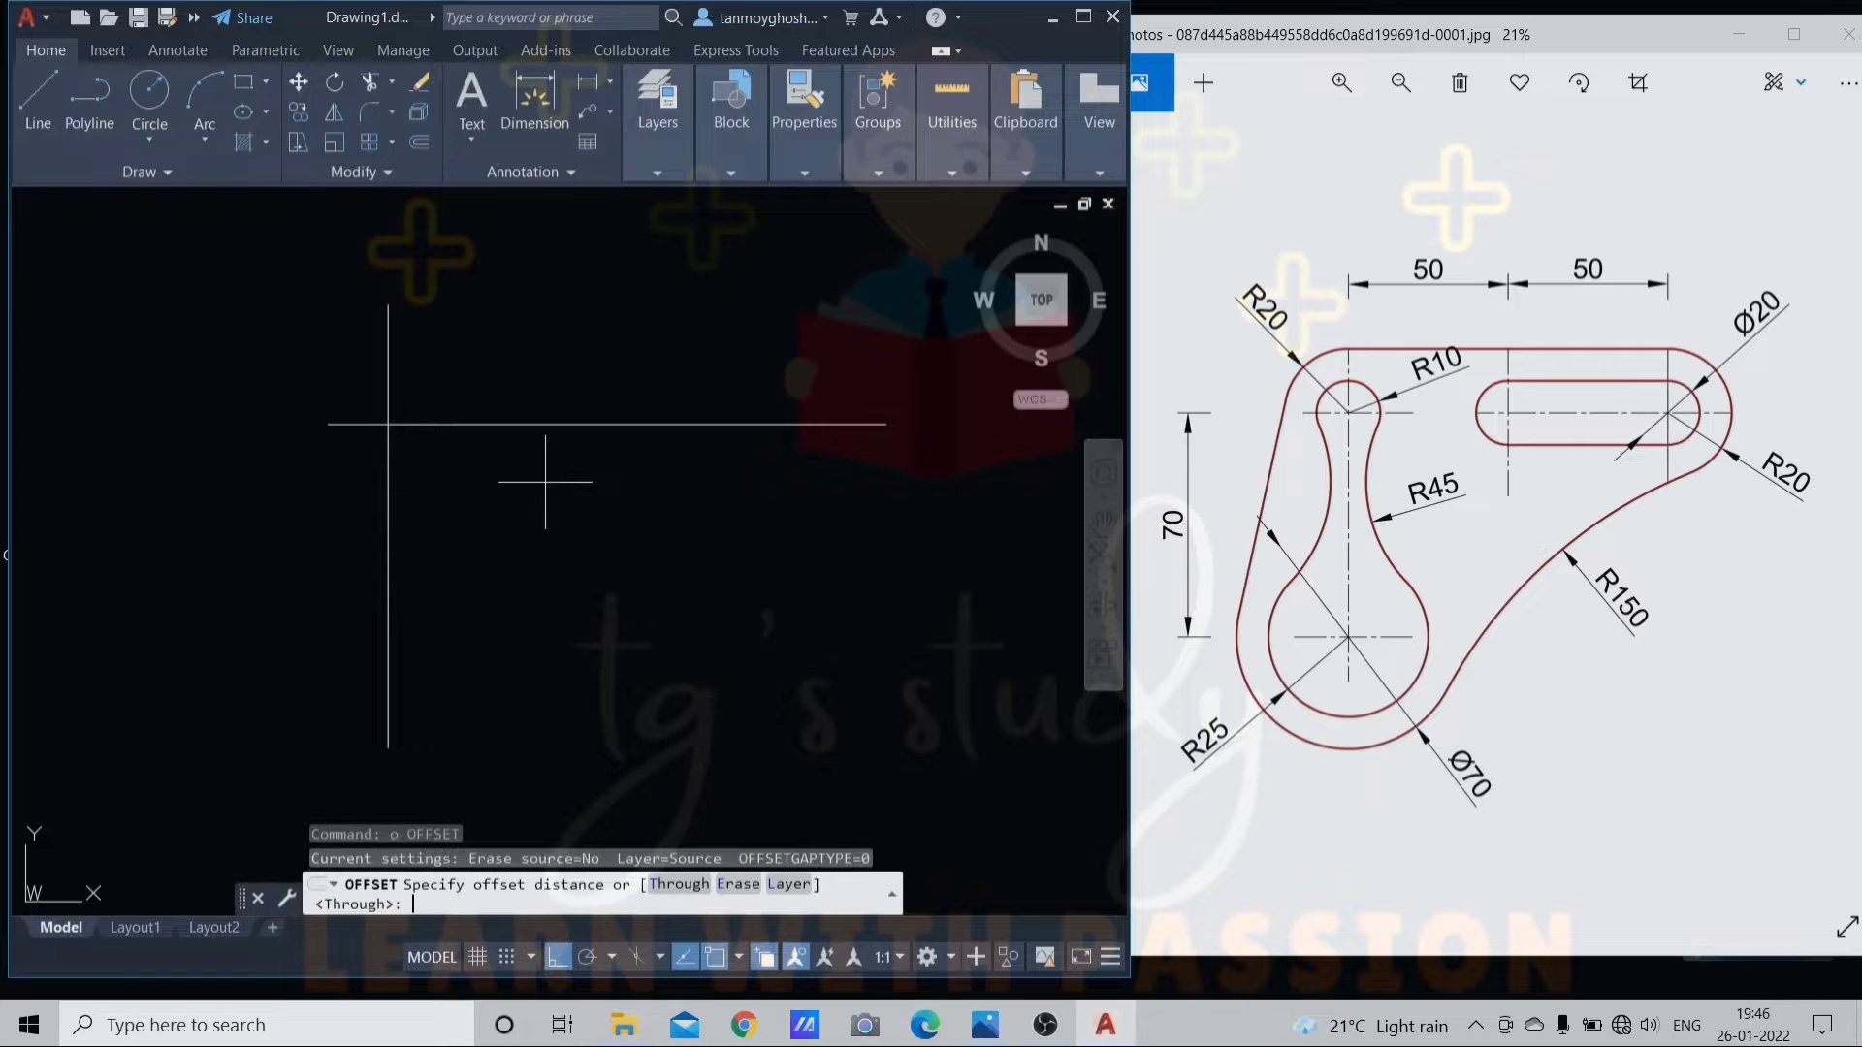
pyautogui.press('Return')
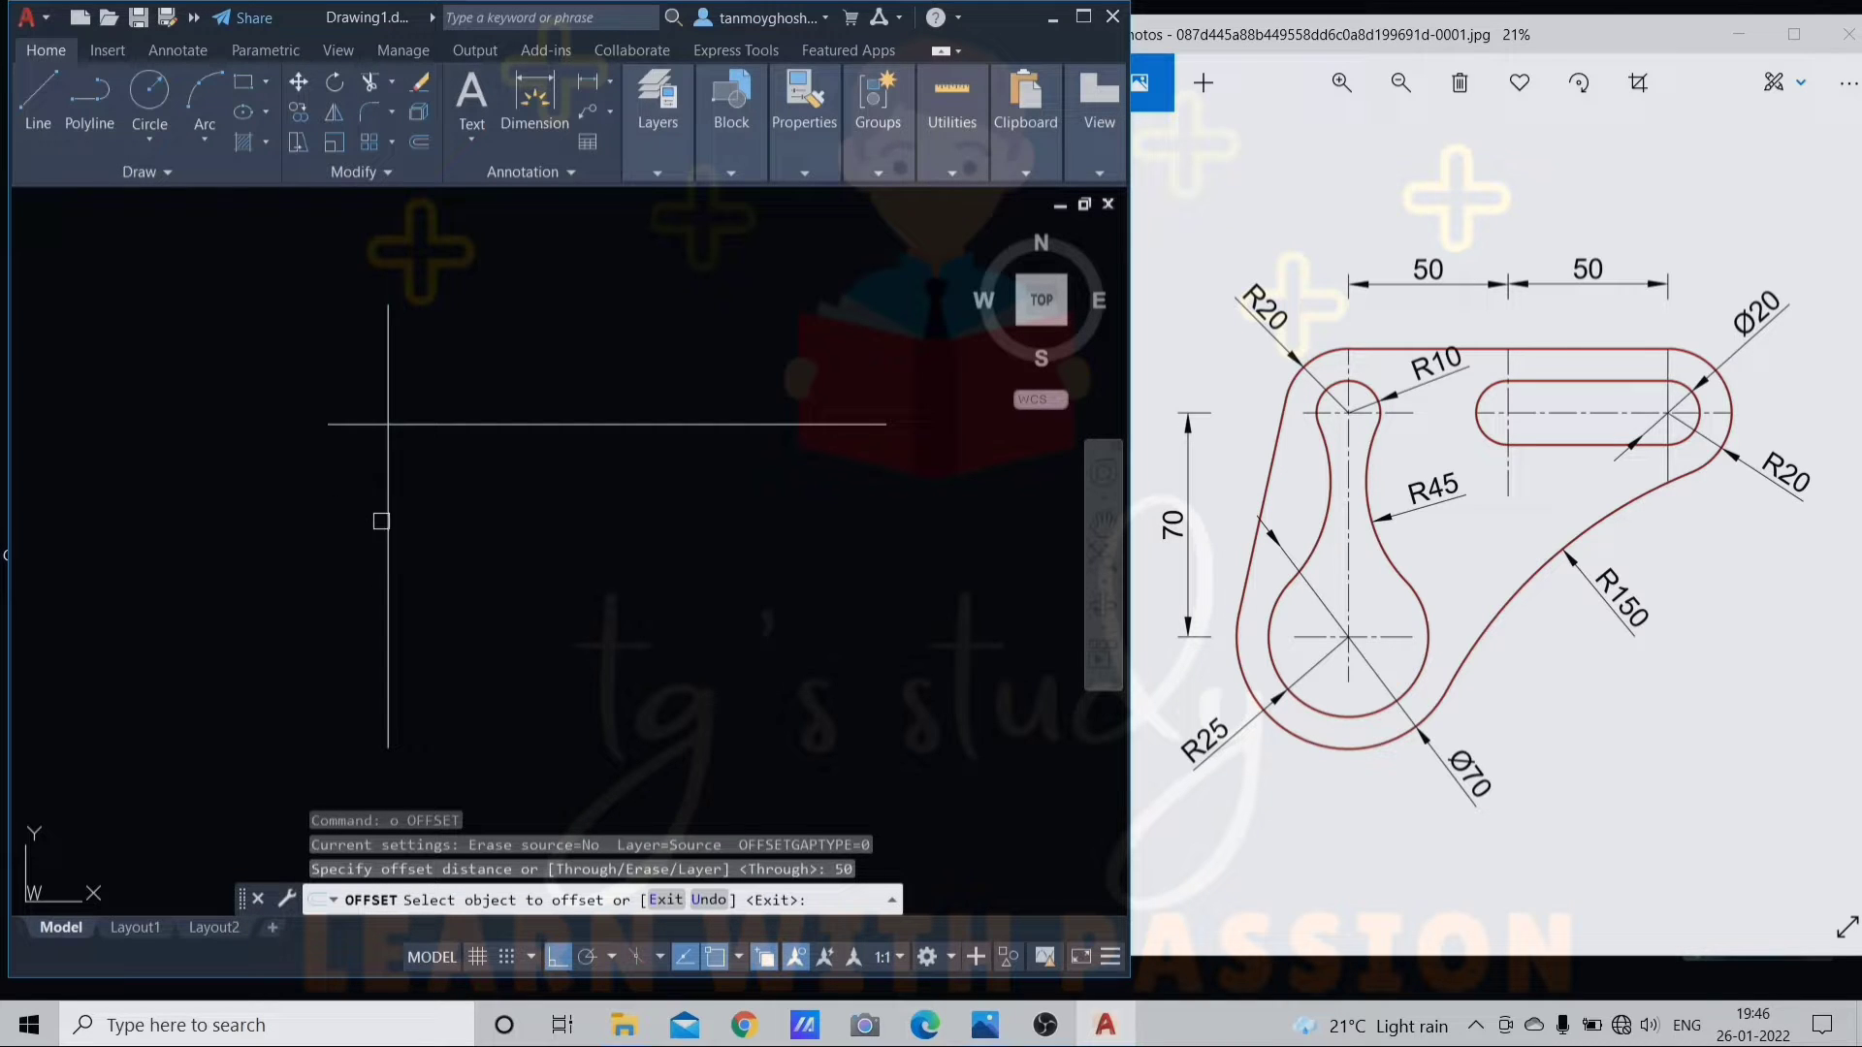
pyautogui.click(386, 521)
pyautogui.click(540, 498)
# Offset the new vertical line another 50 mm to the right to make a third vertical line
pyautogui.click(484, 531)
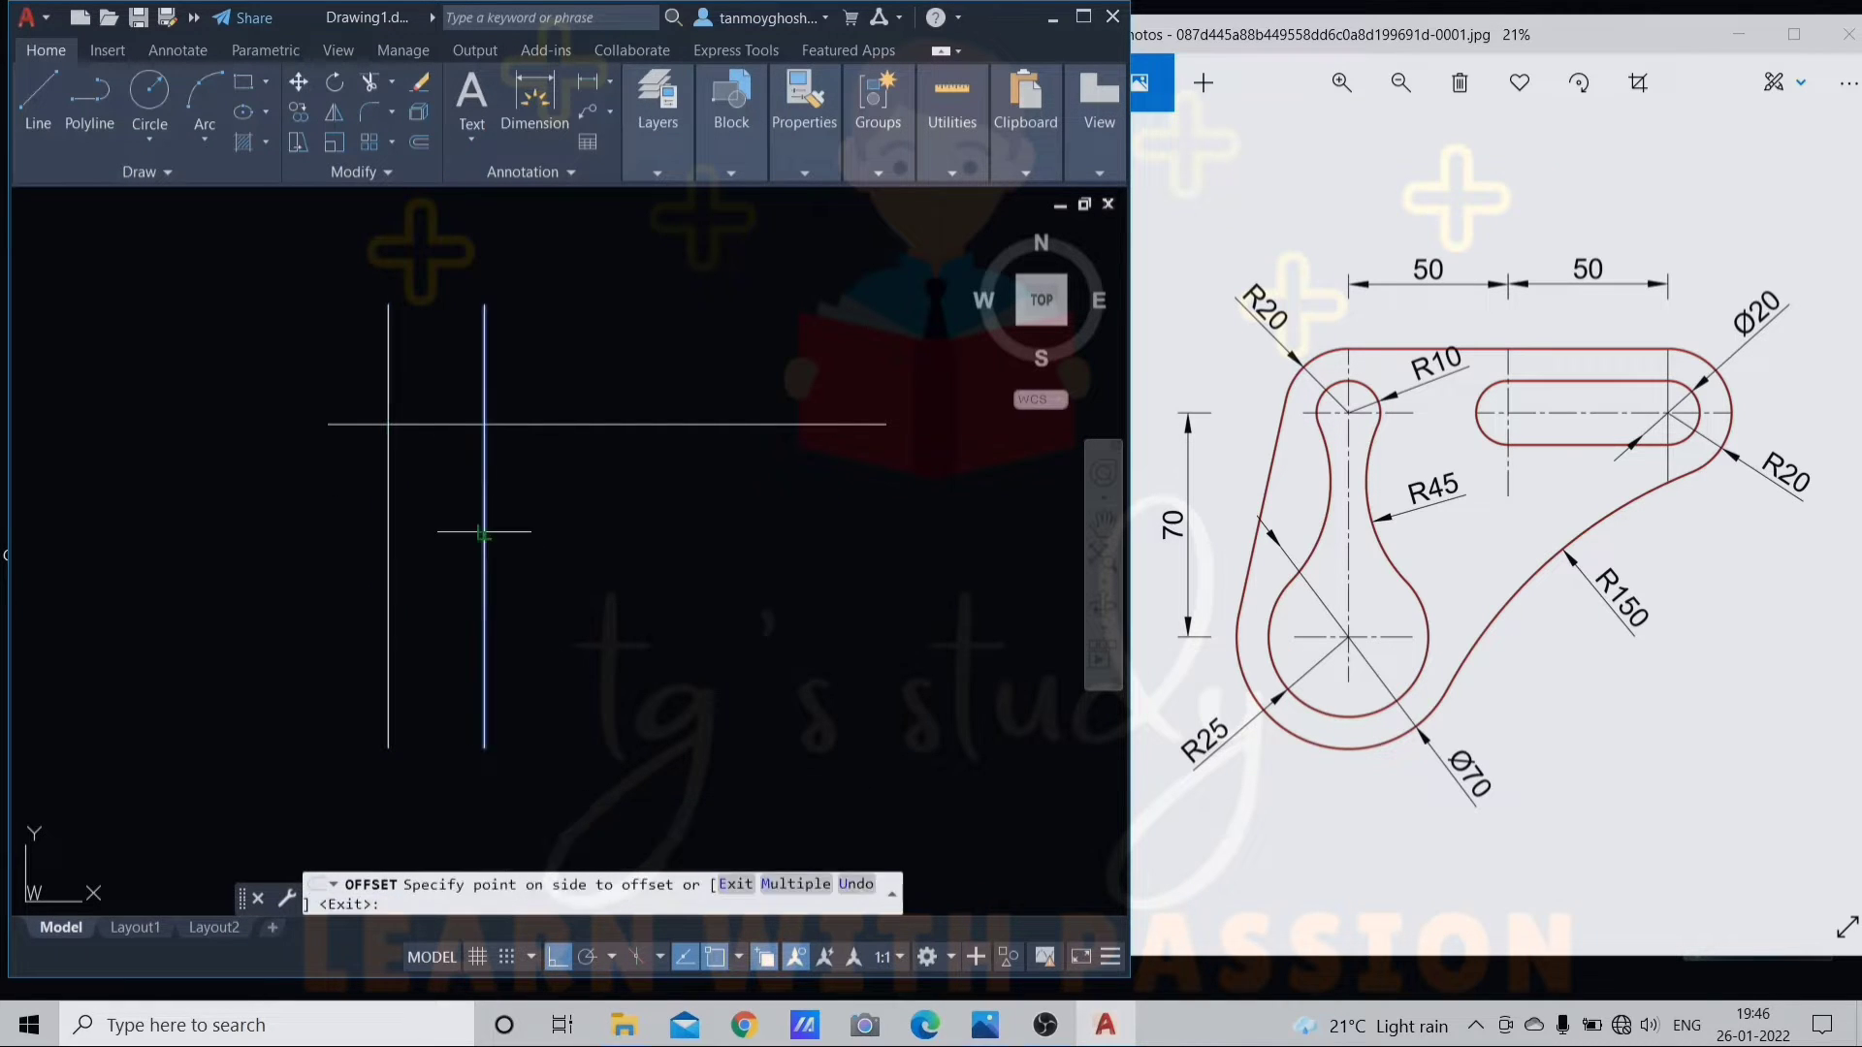
pyautogui.click(594, 515)
pyautogui.press('Escape')
pyautogui.press('Escape')
pyautogui.press('Escape')
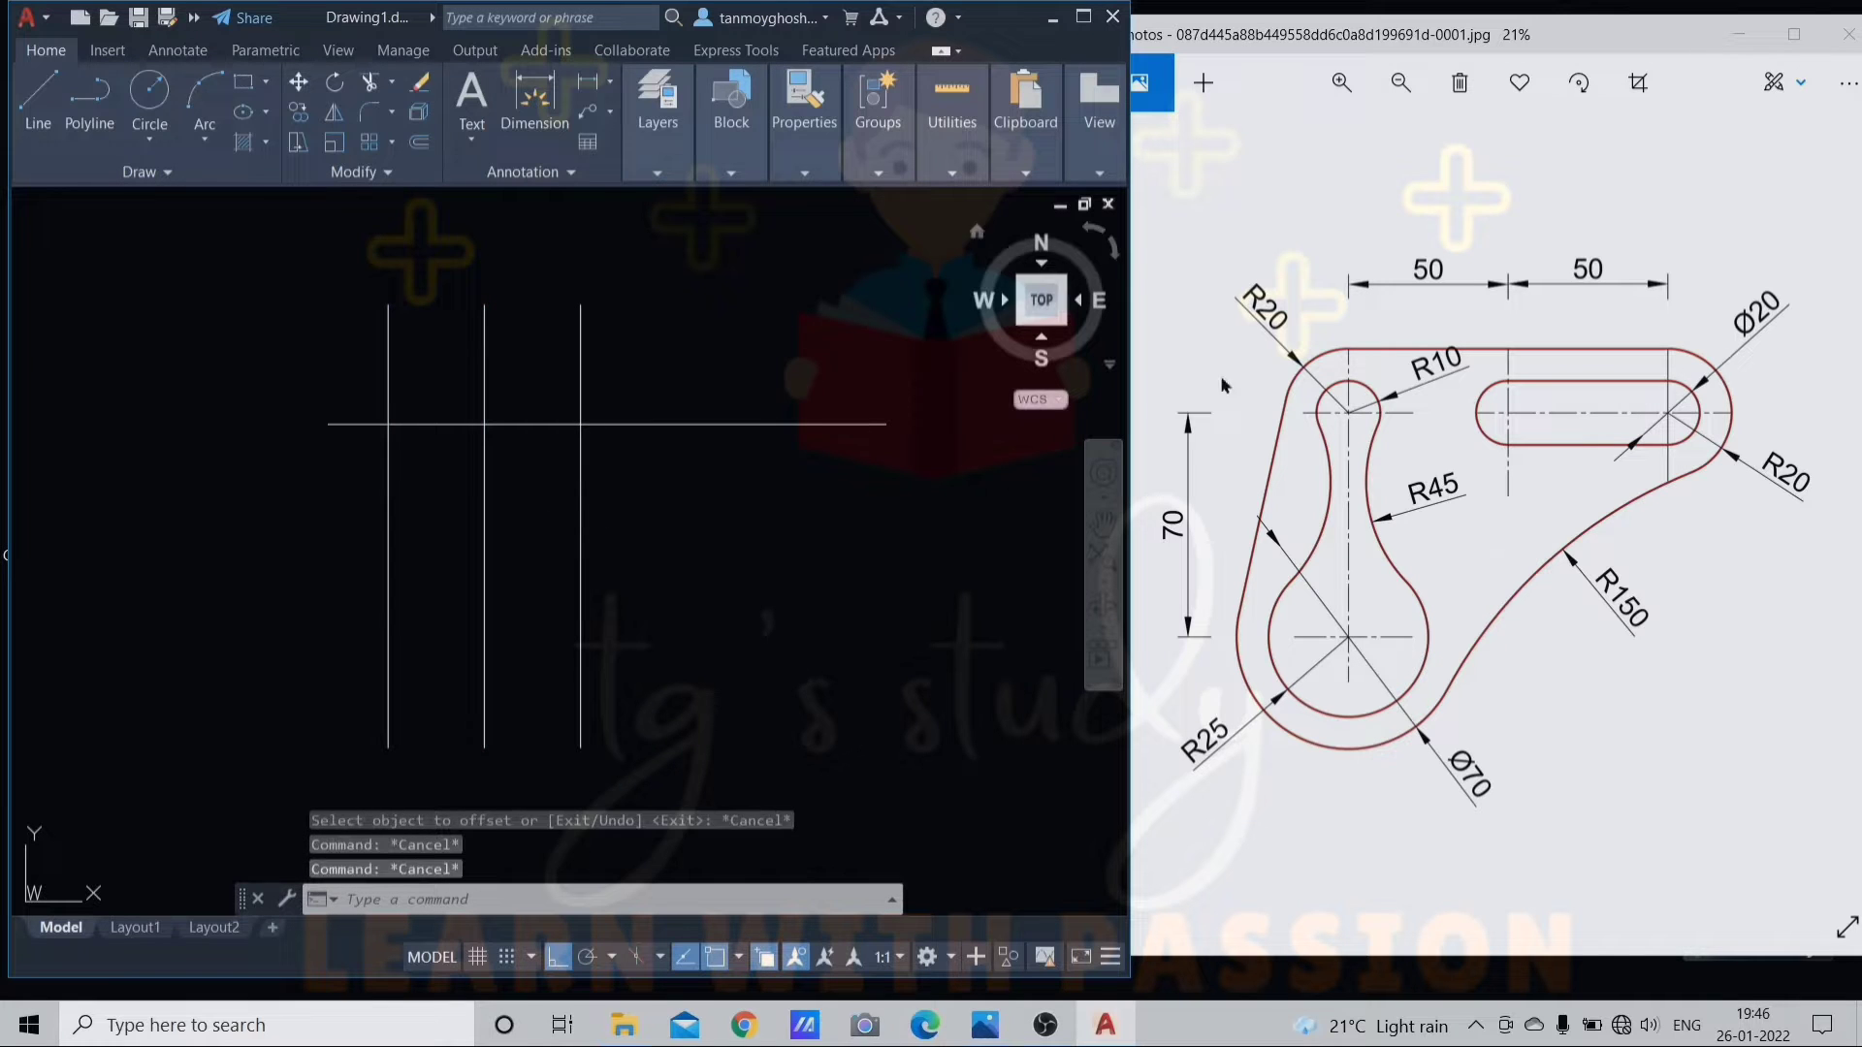
# Offset the horizontal line 70 mm downward
pyautogui.click(764, 424)
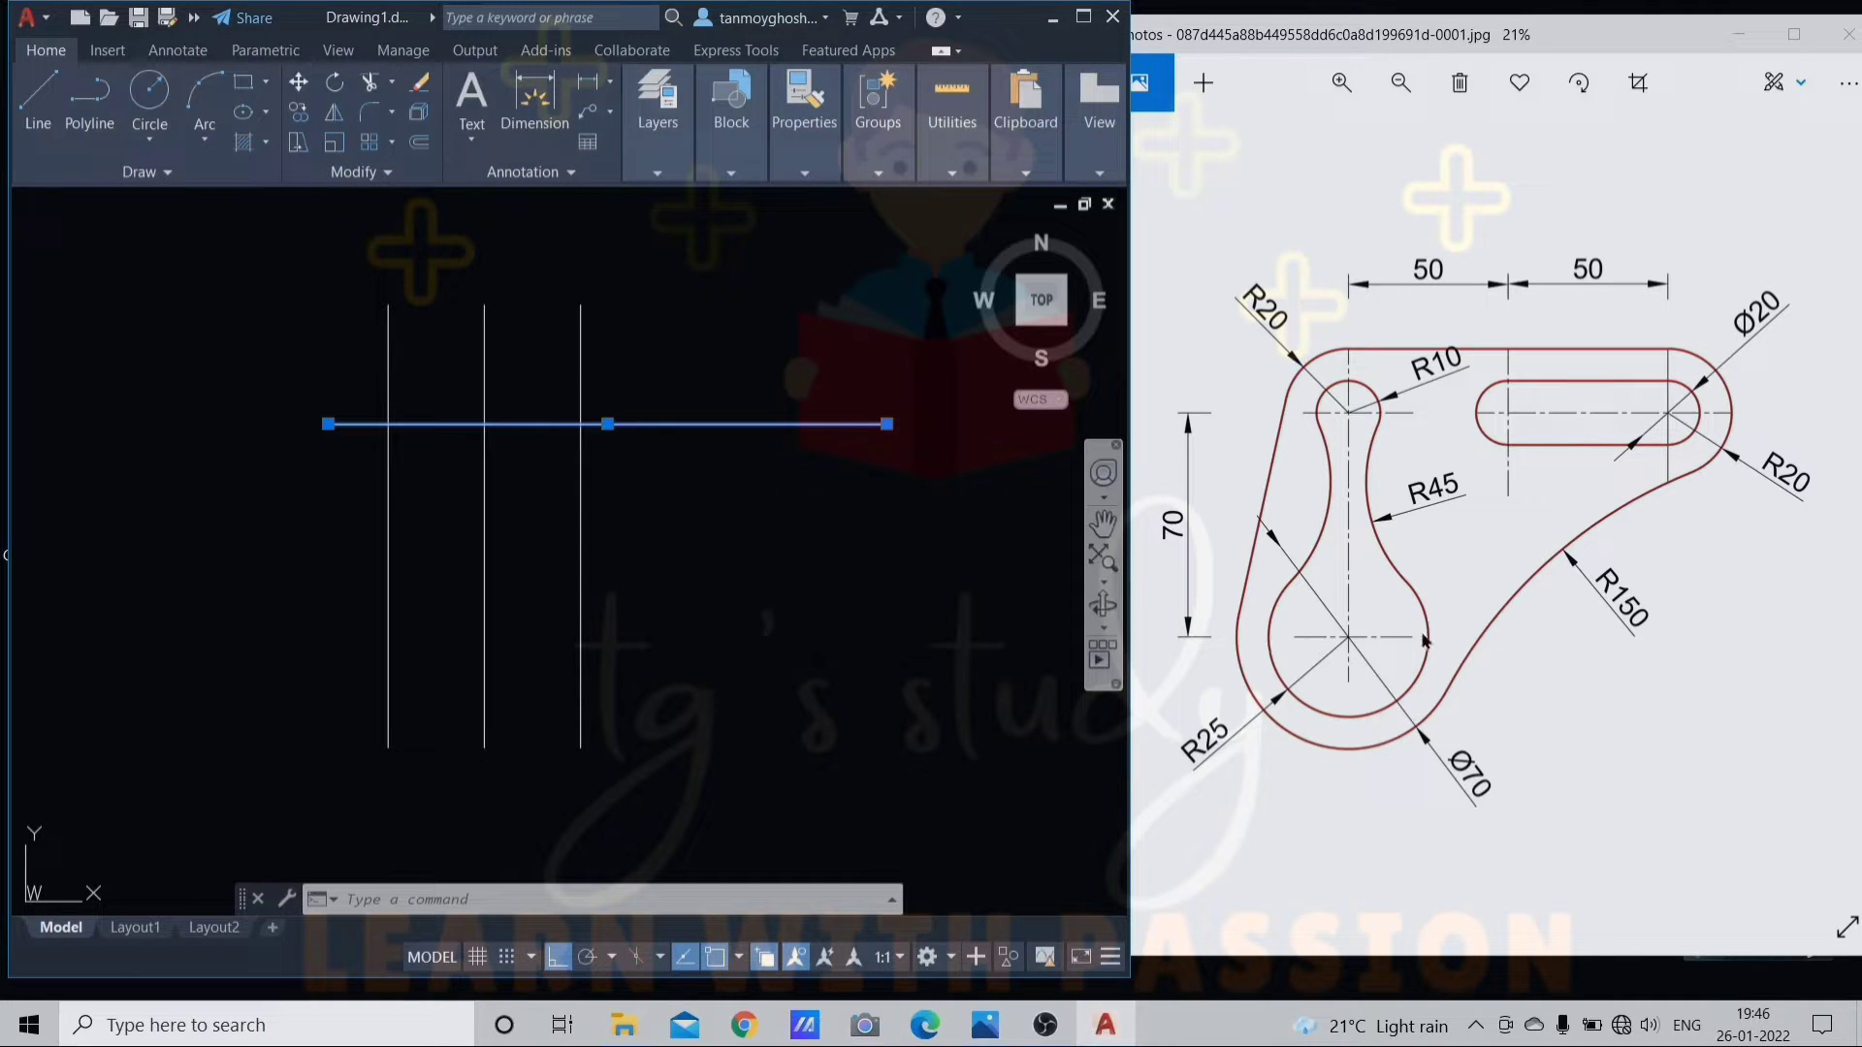
pyautogui.press('Escape')
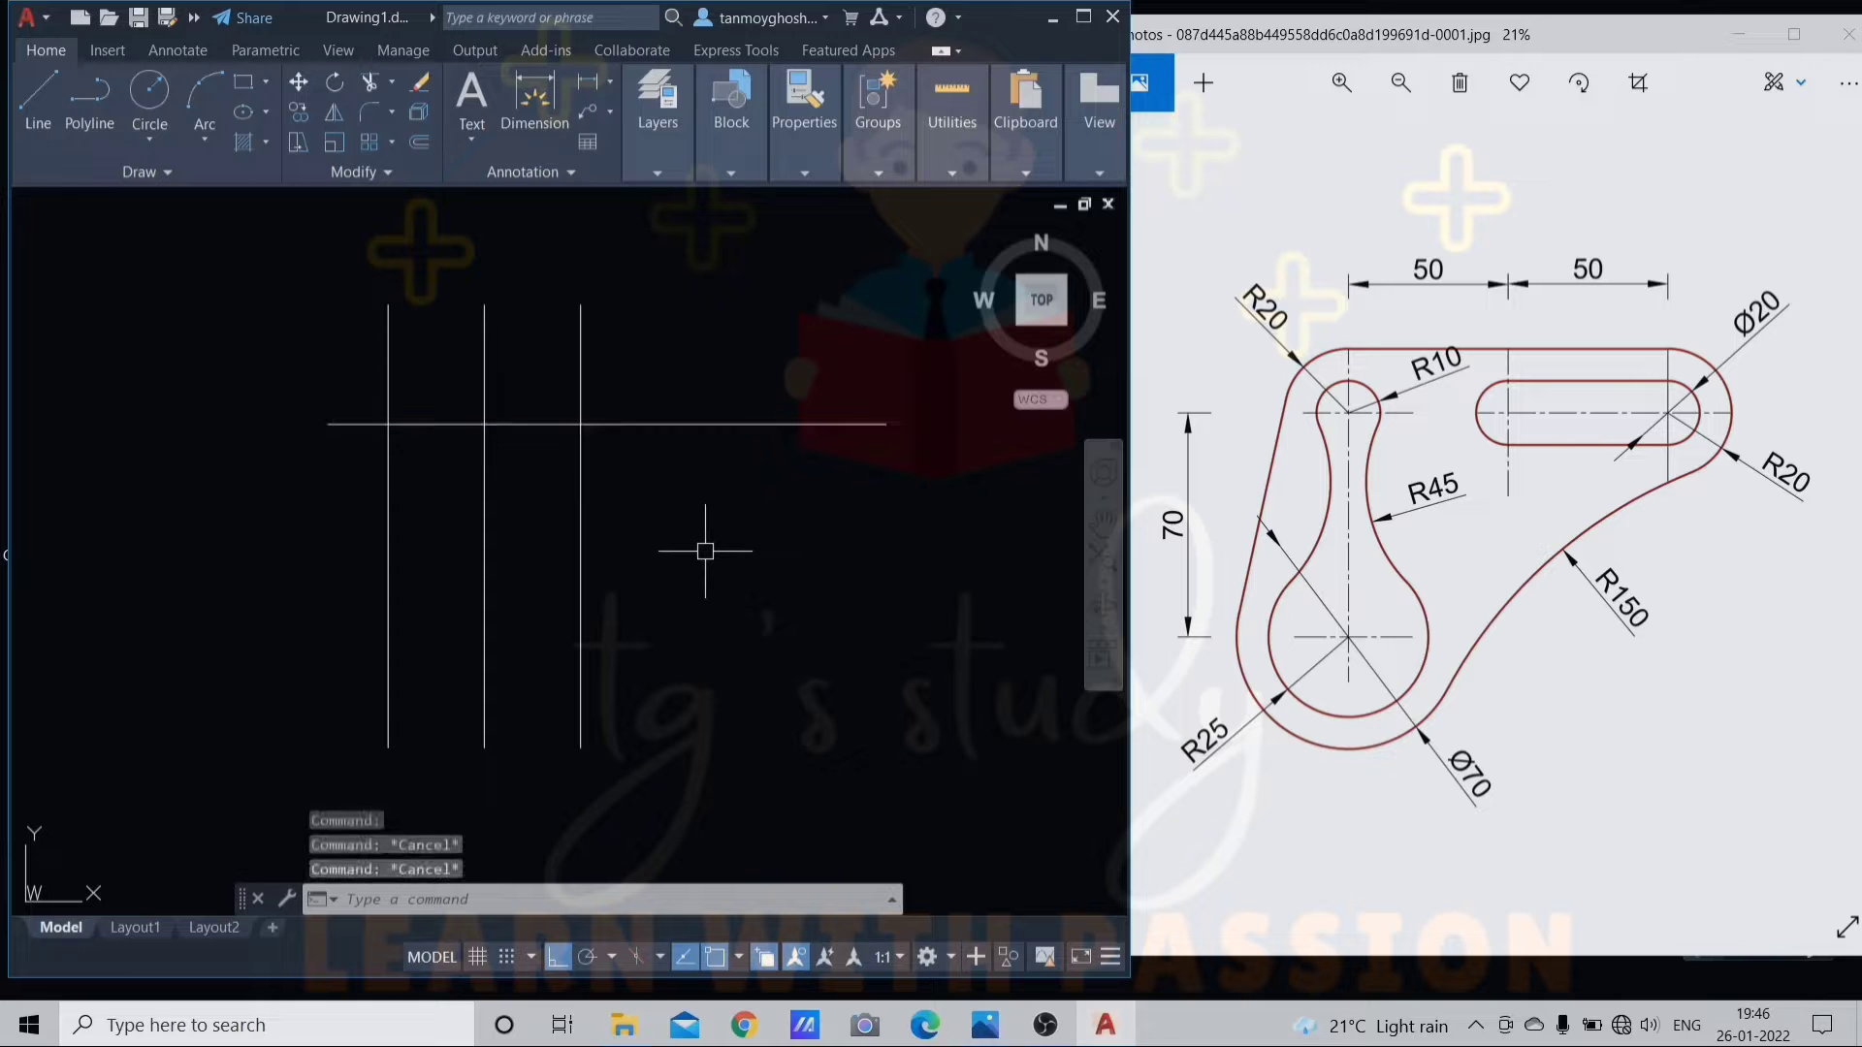
pyautogui.write('o')
pyautogui.press('Return')
pyautogui.write('70')
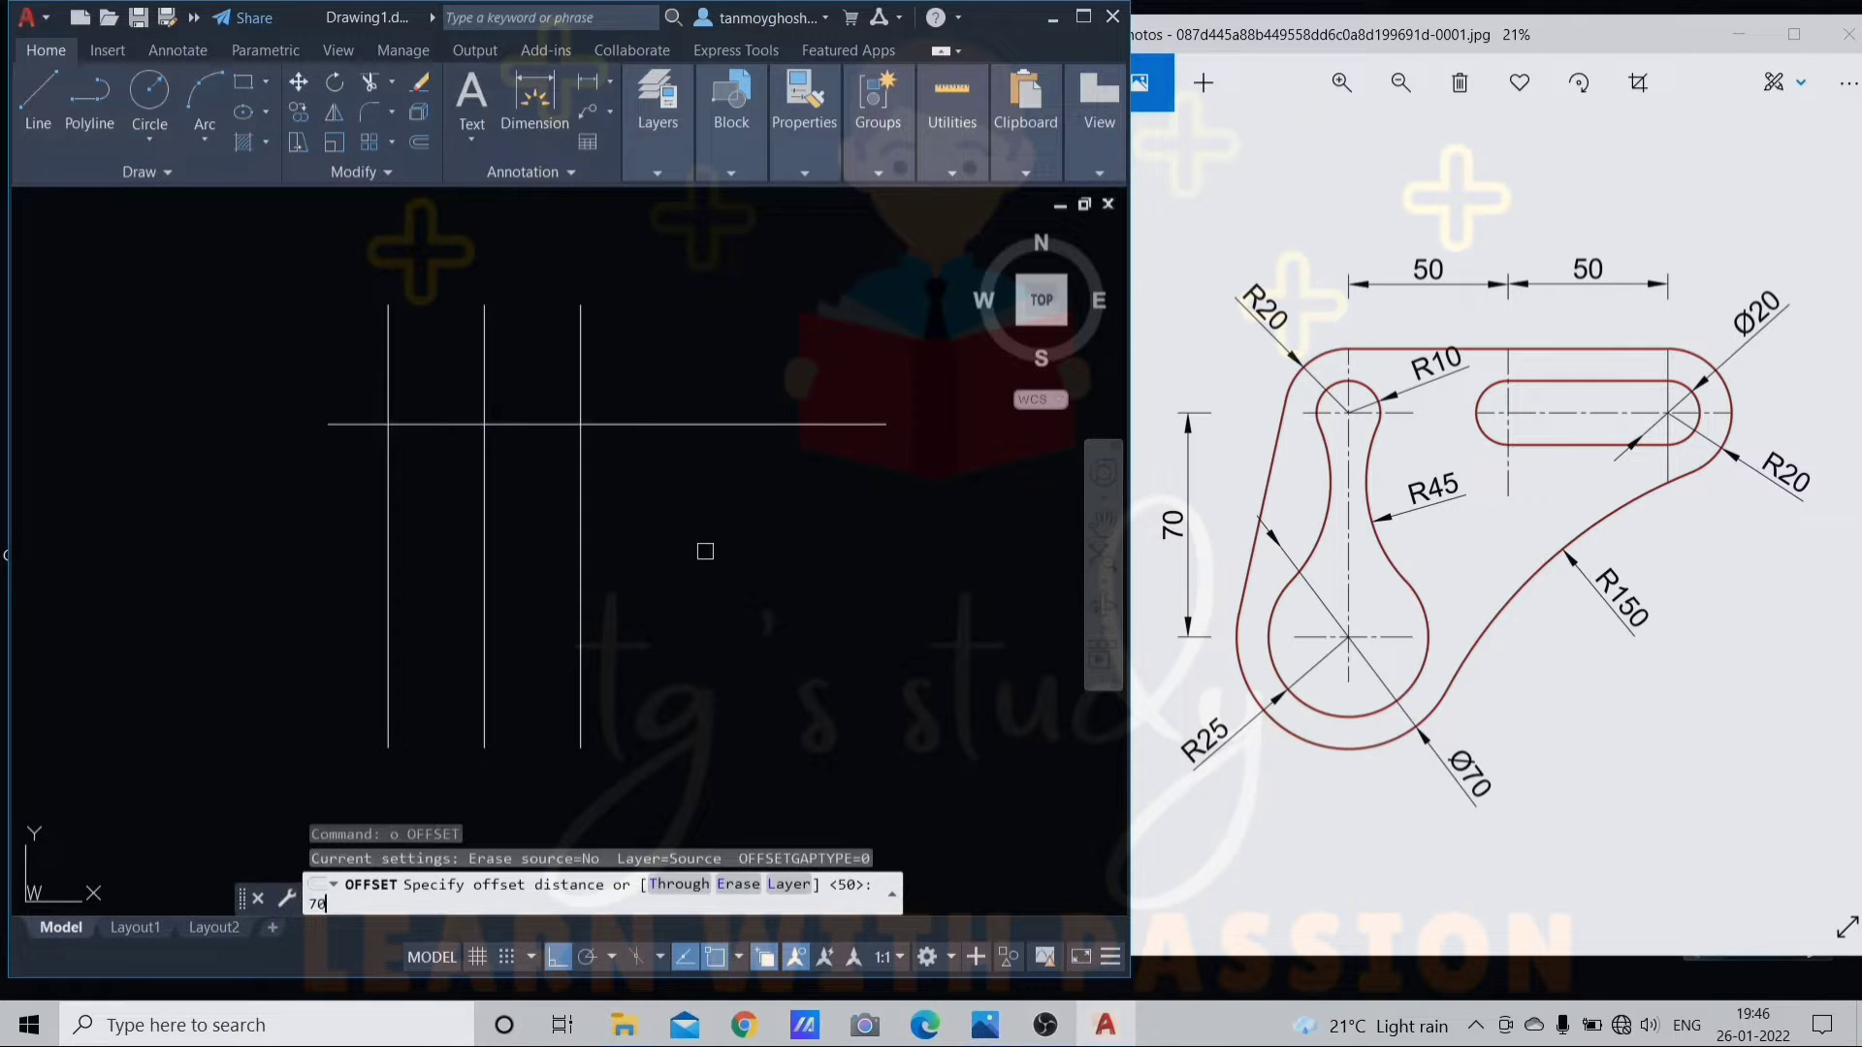
pyautogui.press('Return')
pyautogui.click(766, 424)
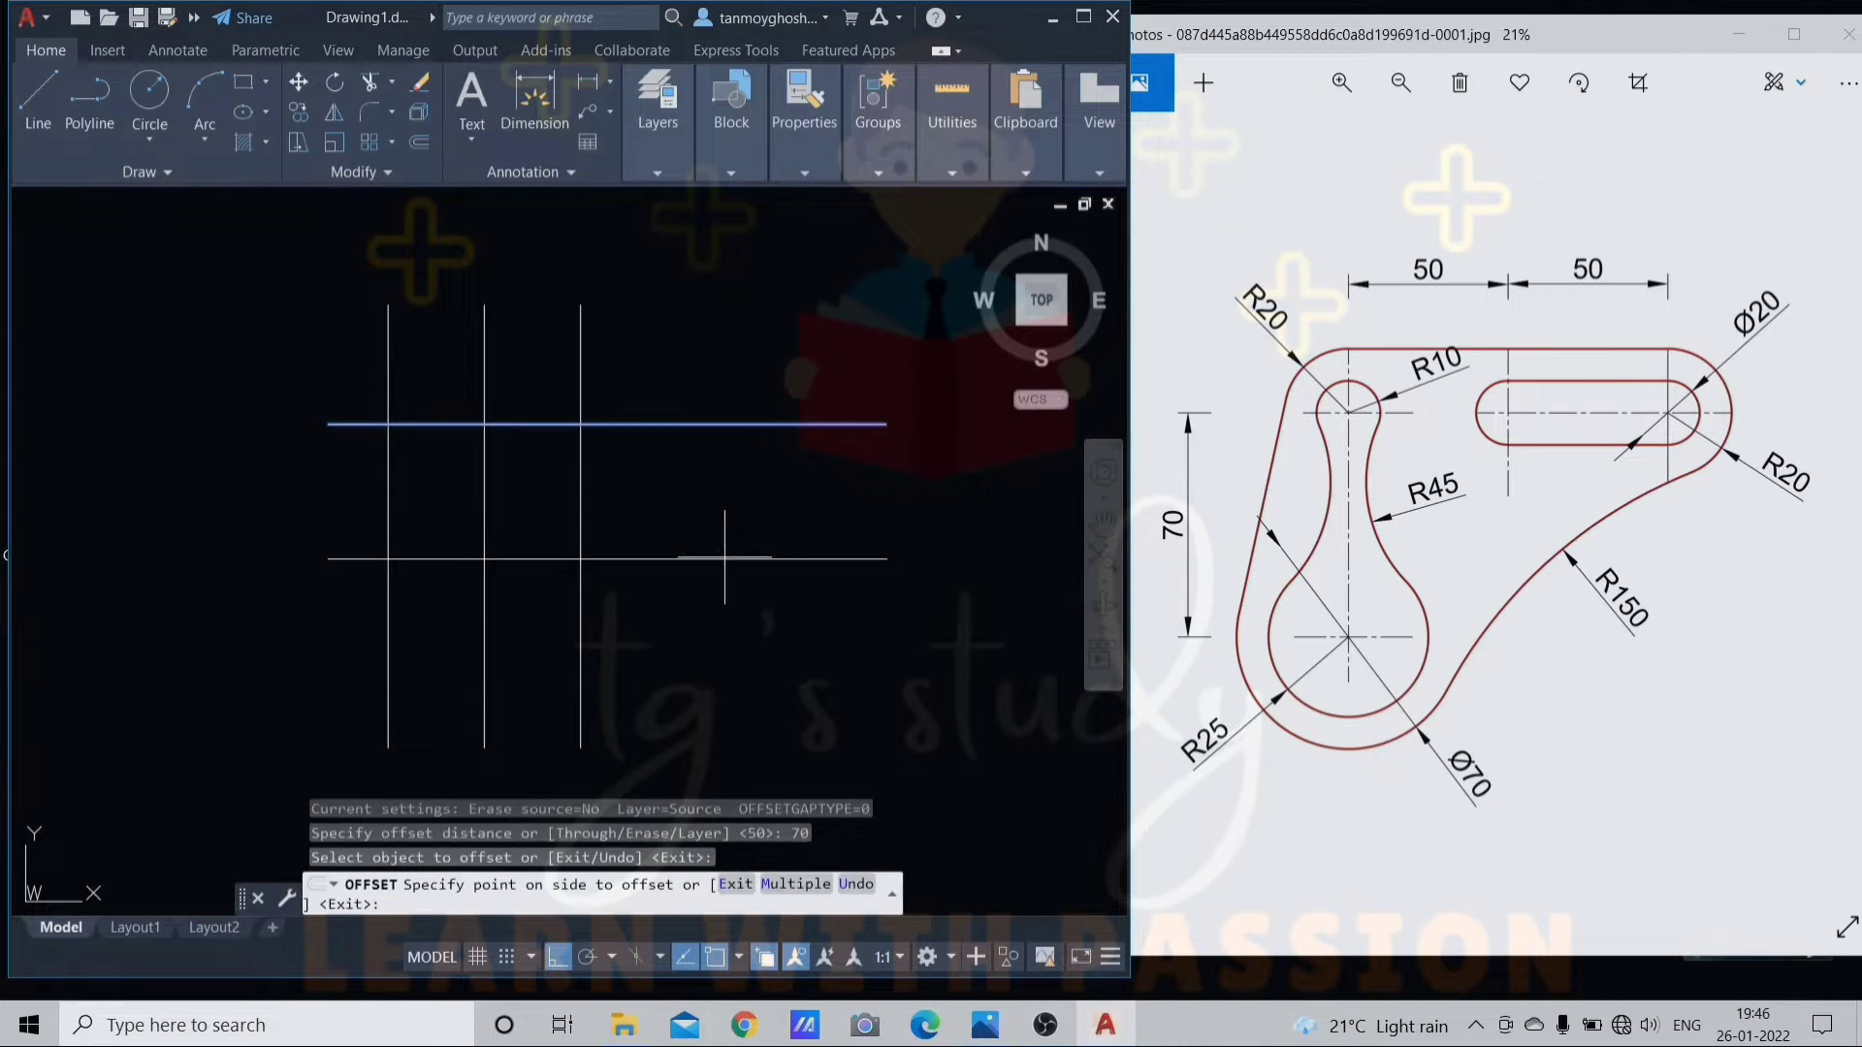
pyautogui.click(723, 558)
pyautogui.press('Escape')
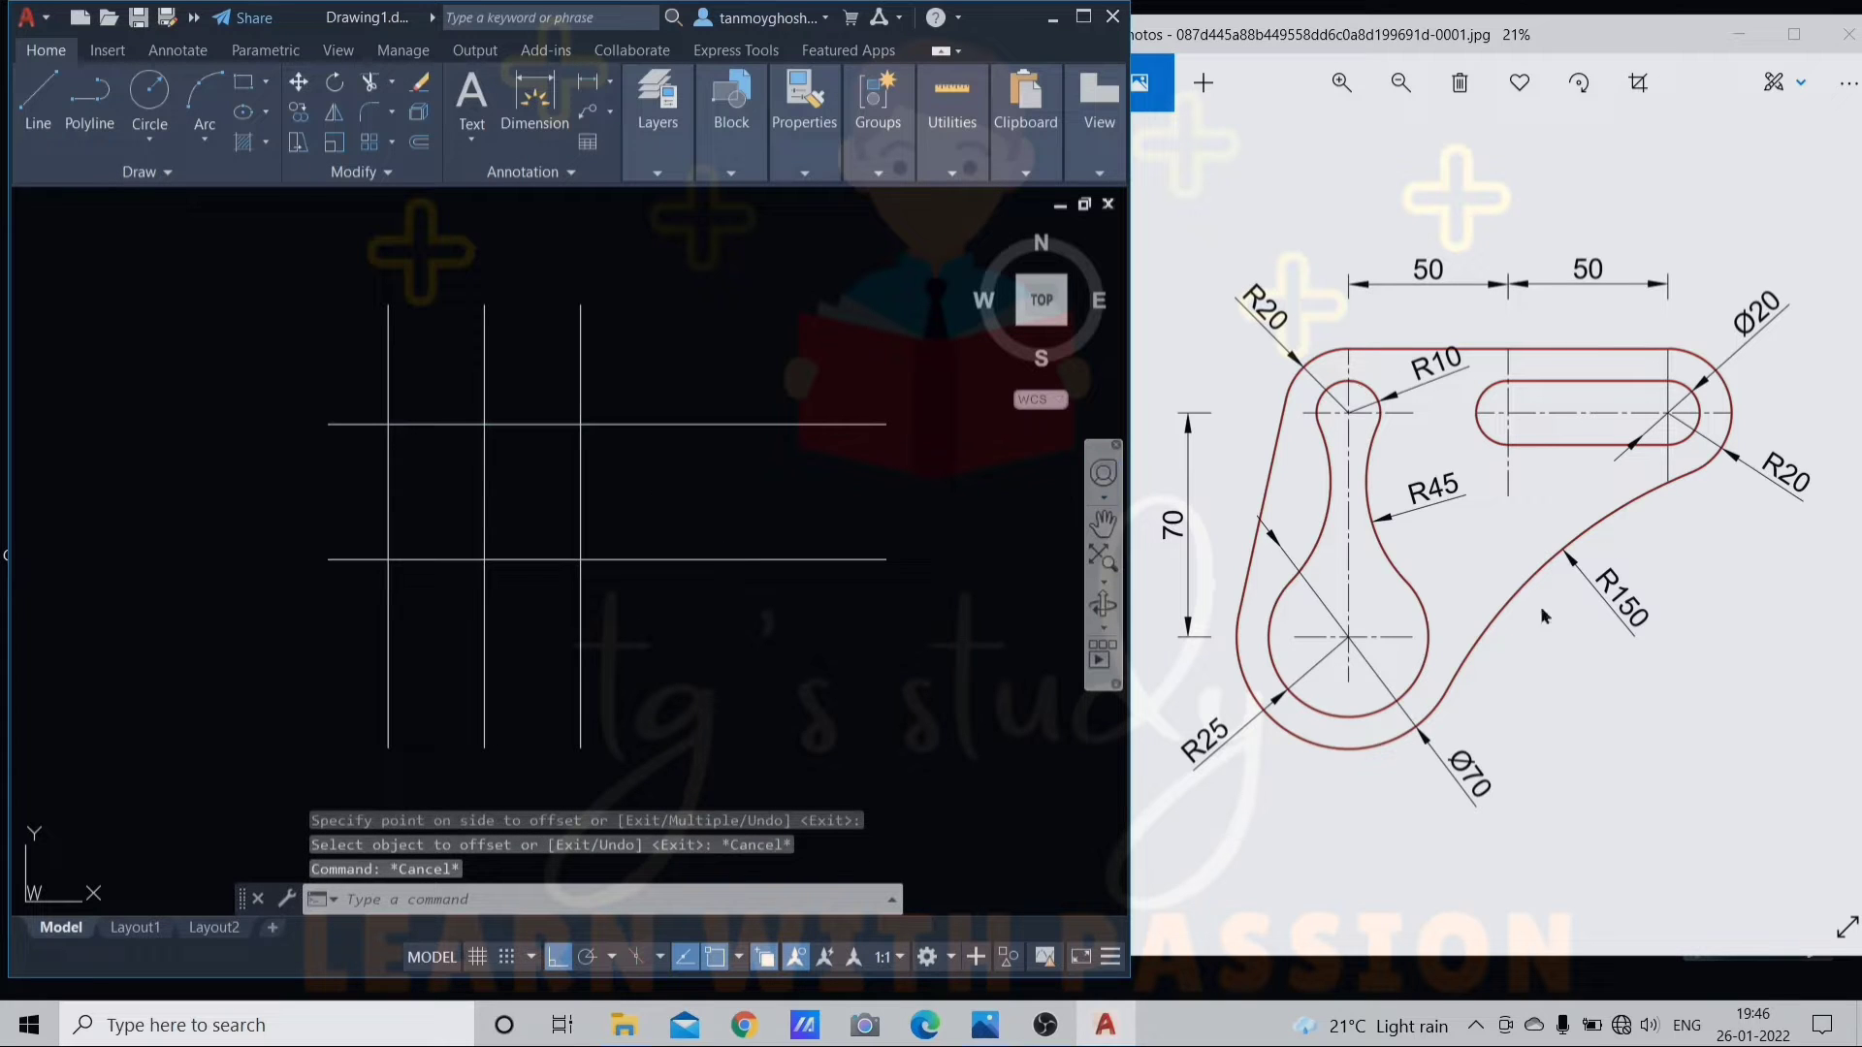
# Draw a circle of radius 10 mm centred where the leftmost vertical line meets the upper horizontal line
pyautogui.scroll(3, 486, 469)
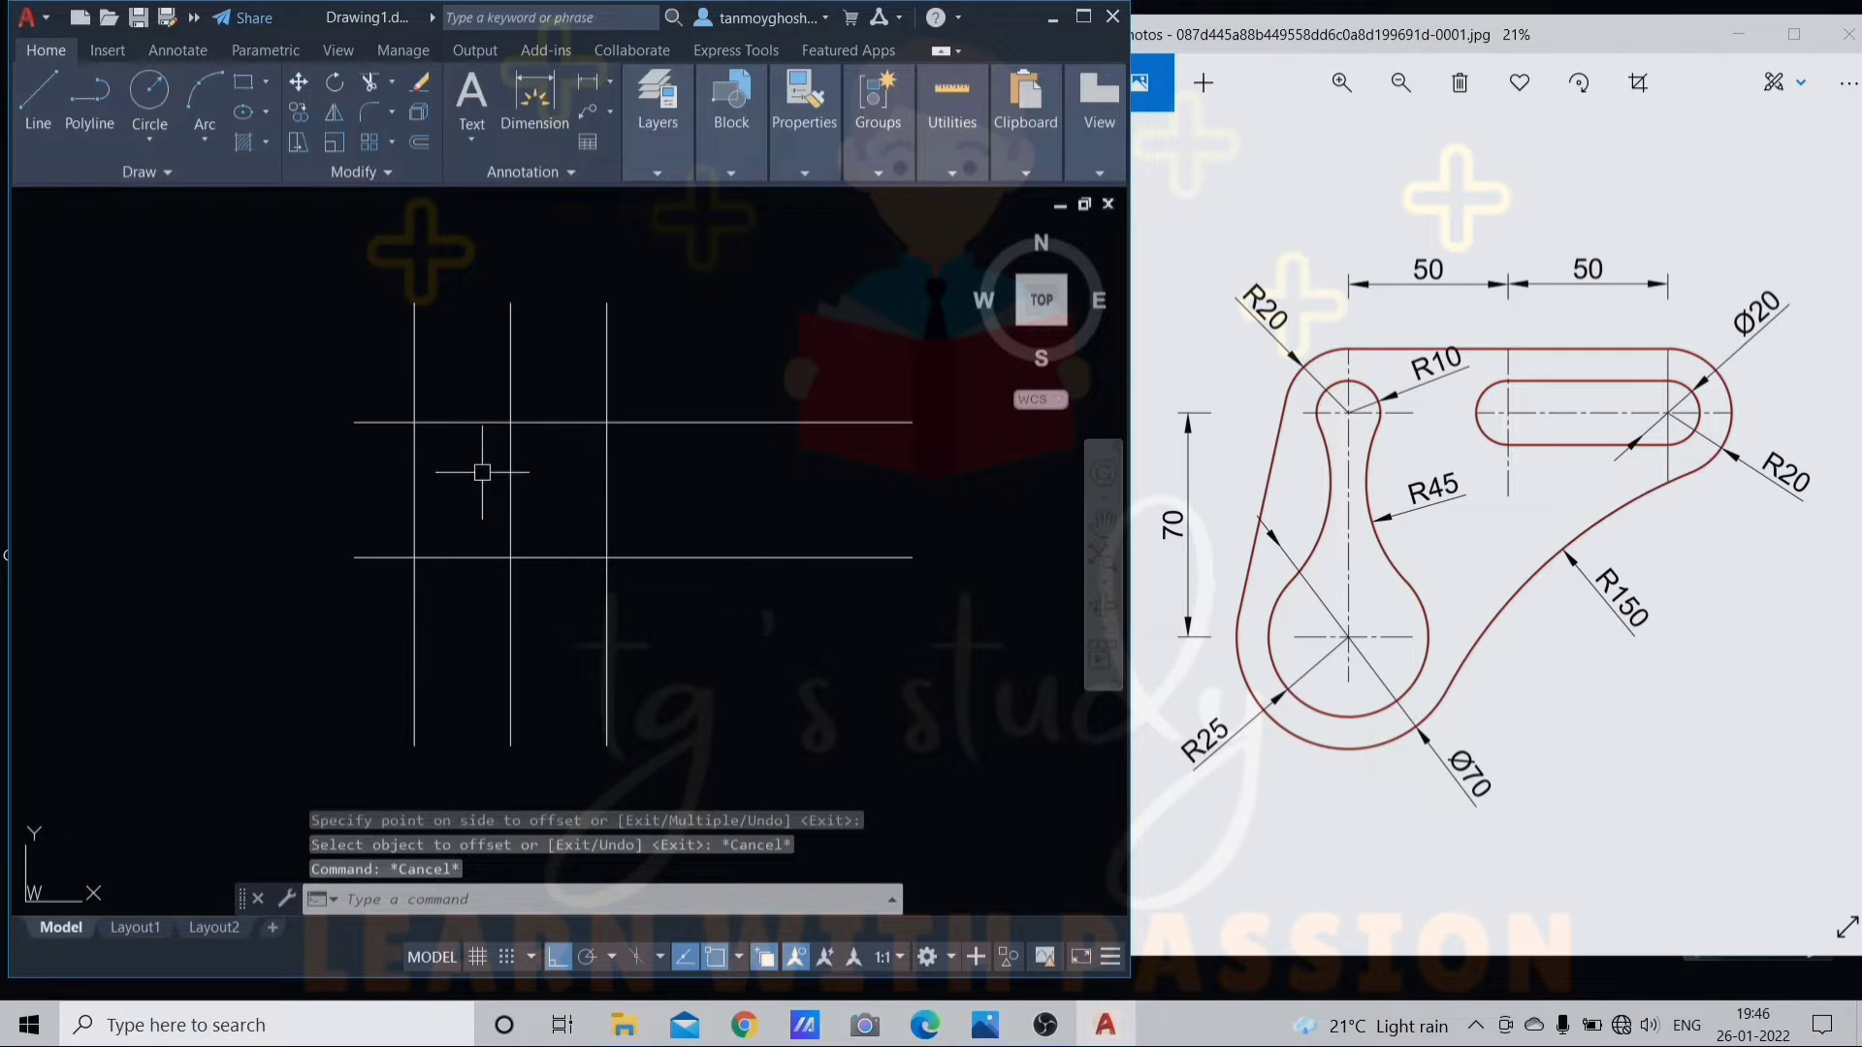
pyautogui.moveTo(430, 449); pyautogui.dragTo(468, 459, button='middle')
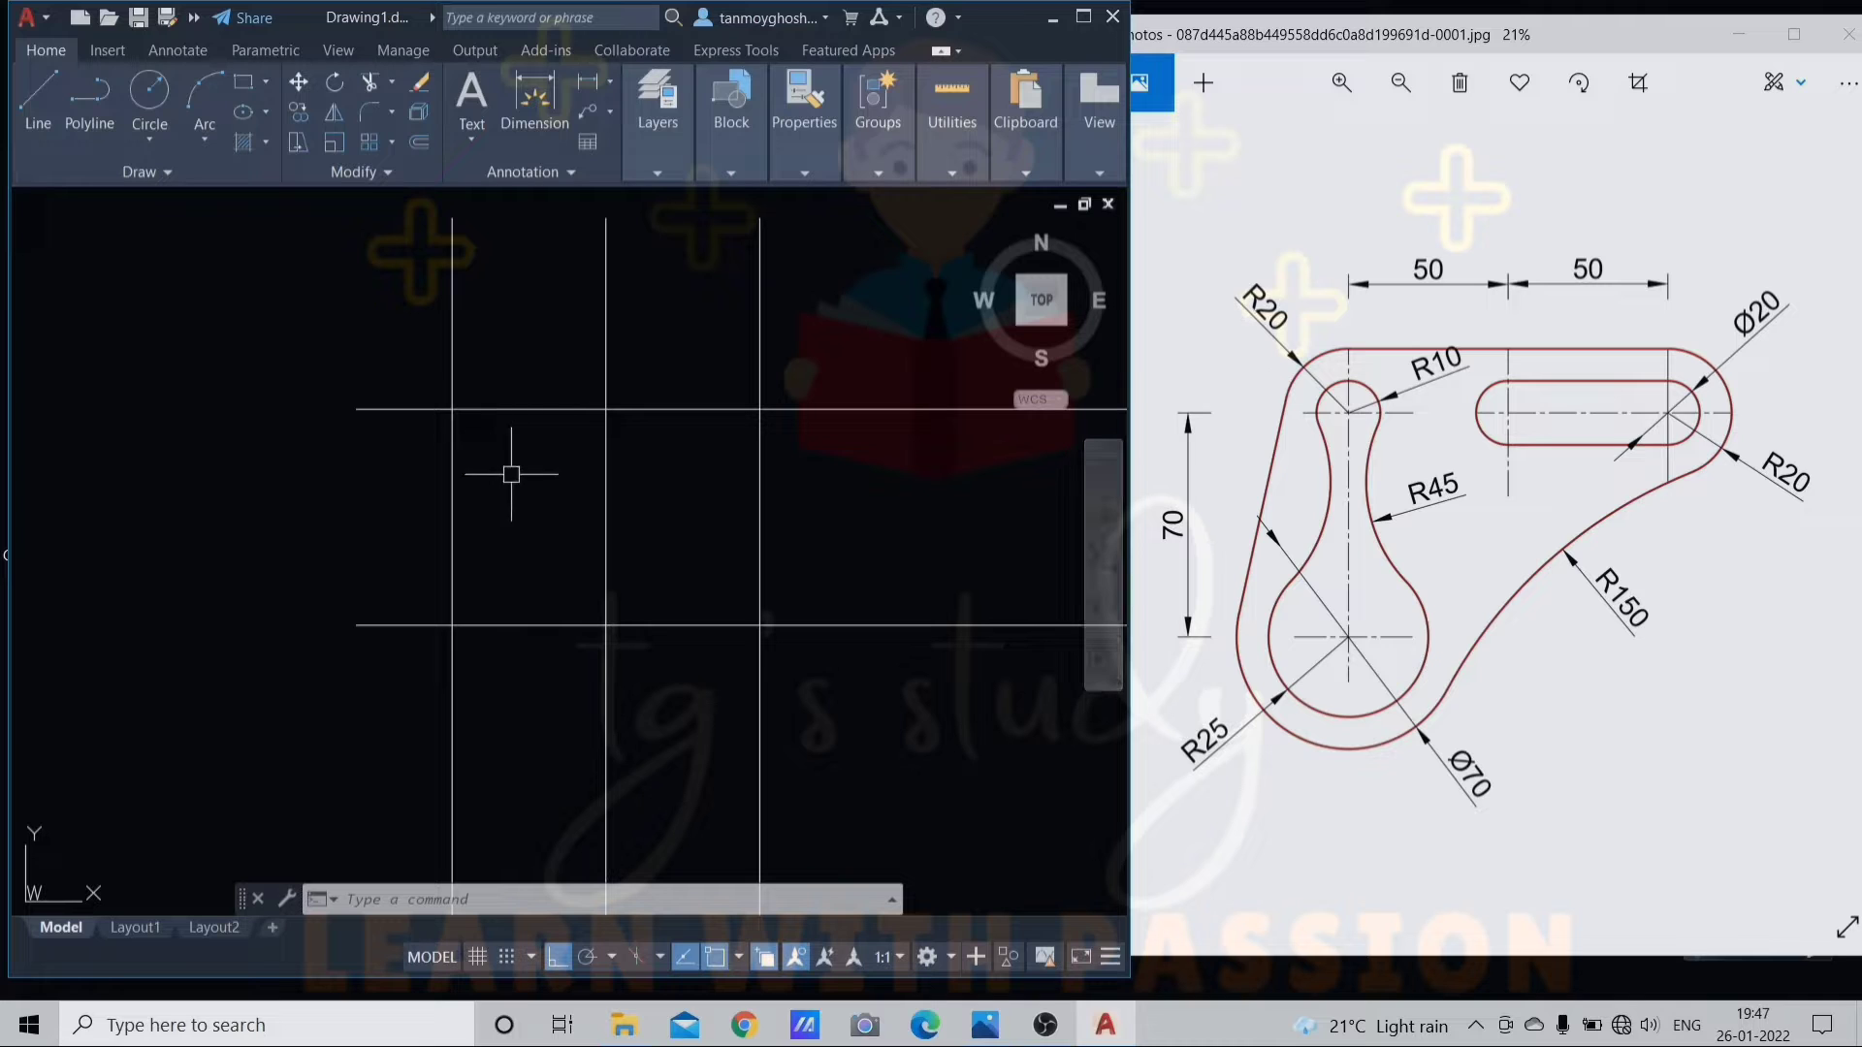
pyautogui.write('c')
pyautogui.press('Return')
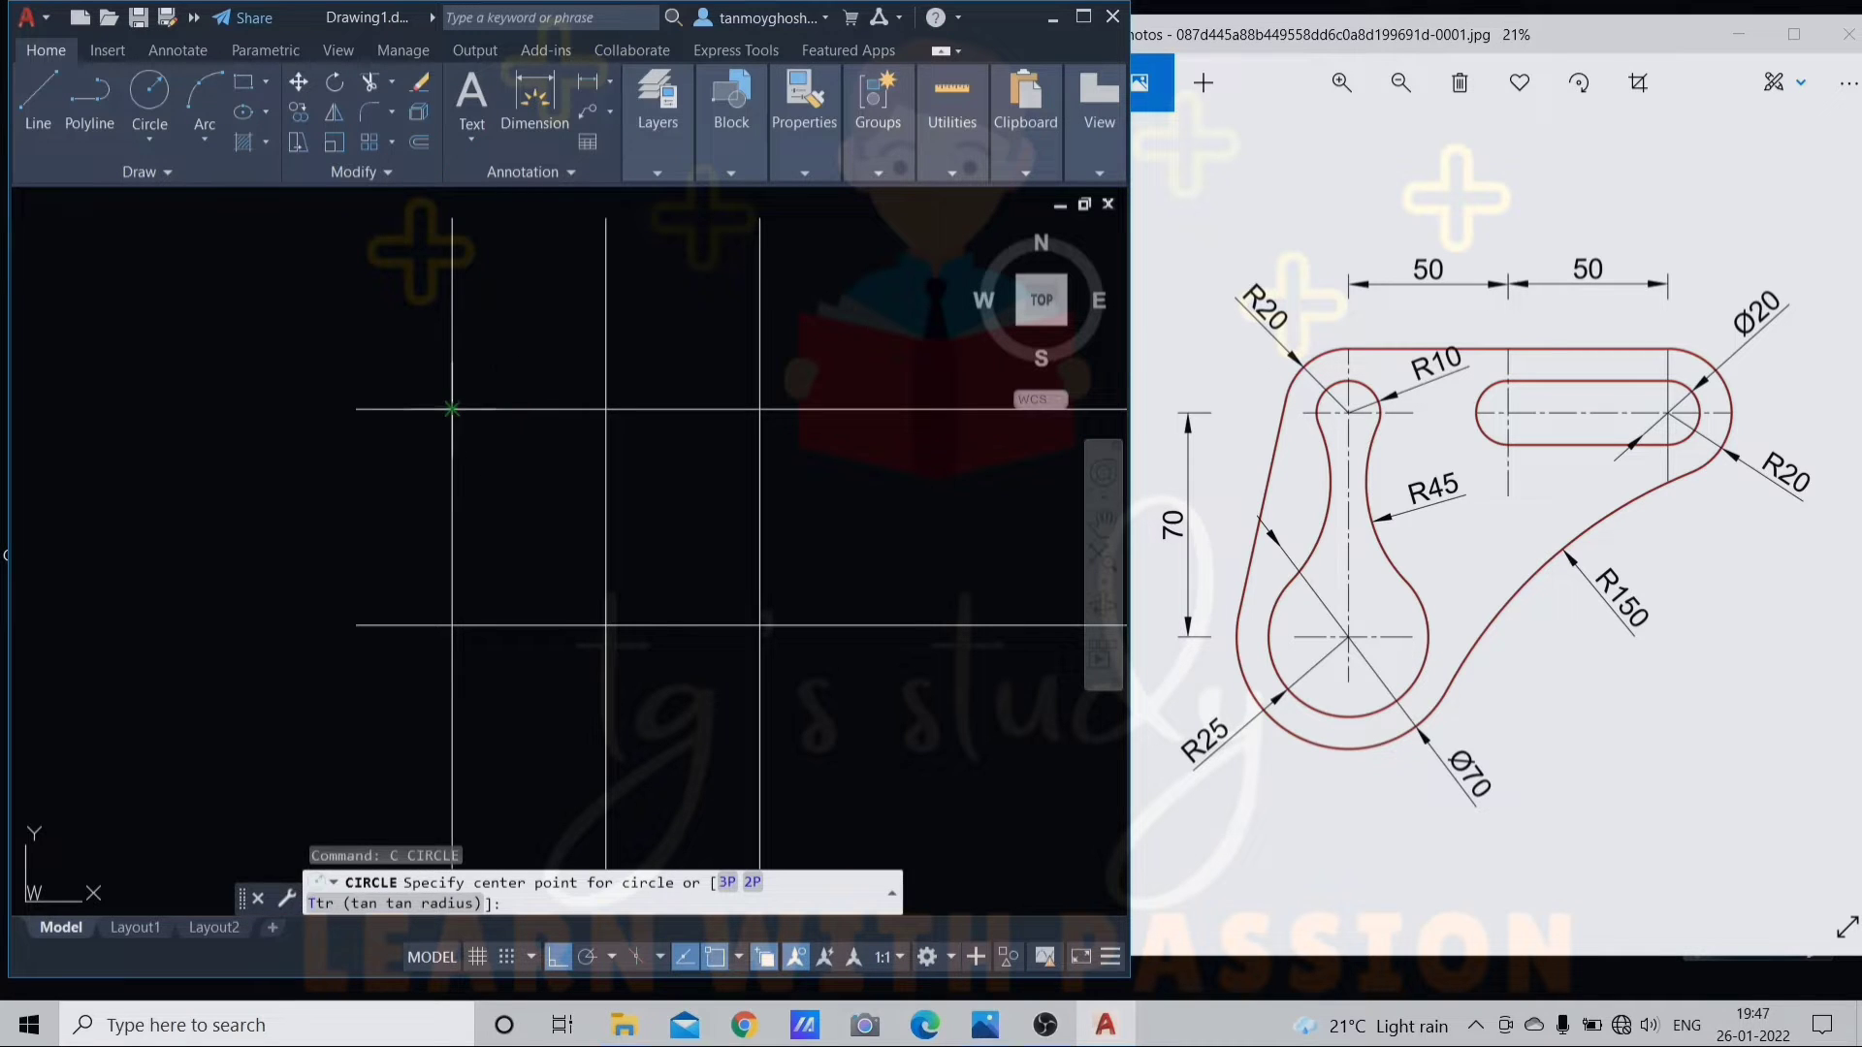
pyautogui.click(451, 408)
pyautogui.write('r')
pyautogui.press('Return')
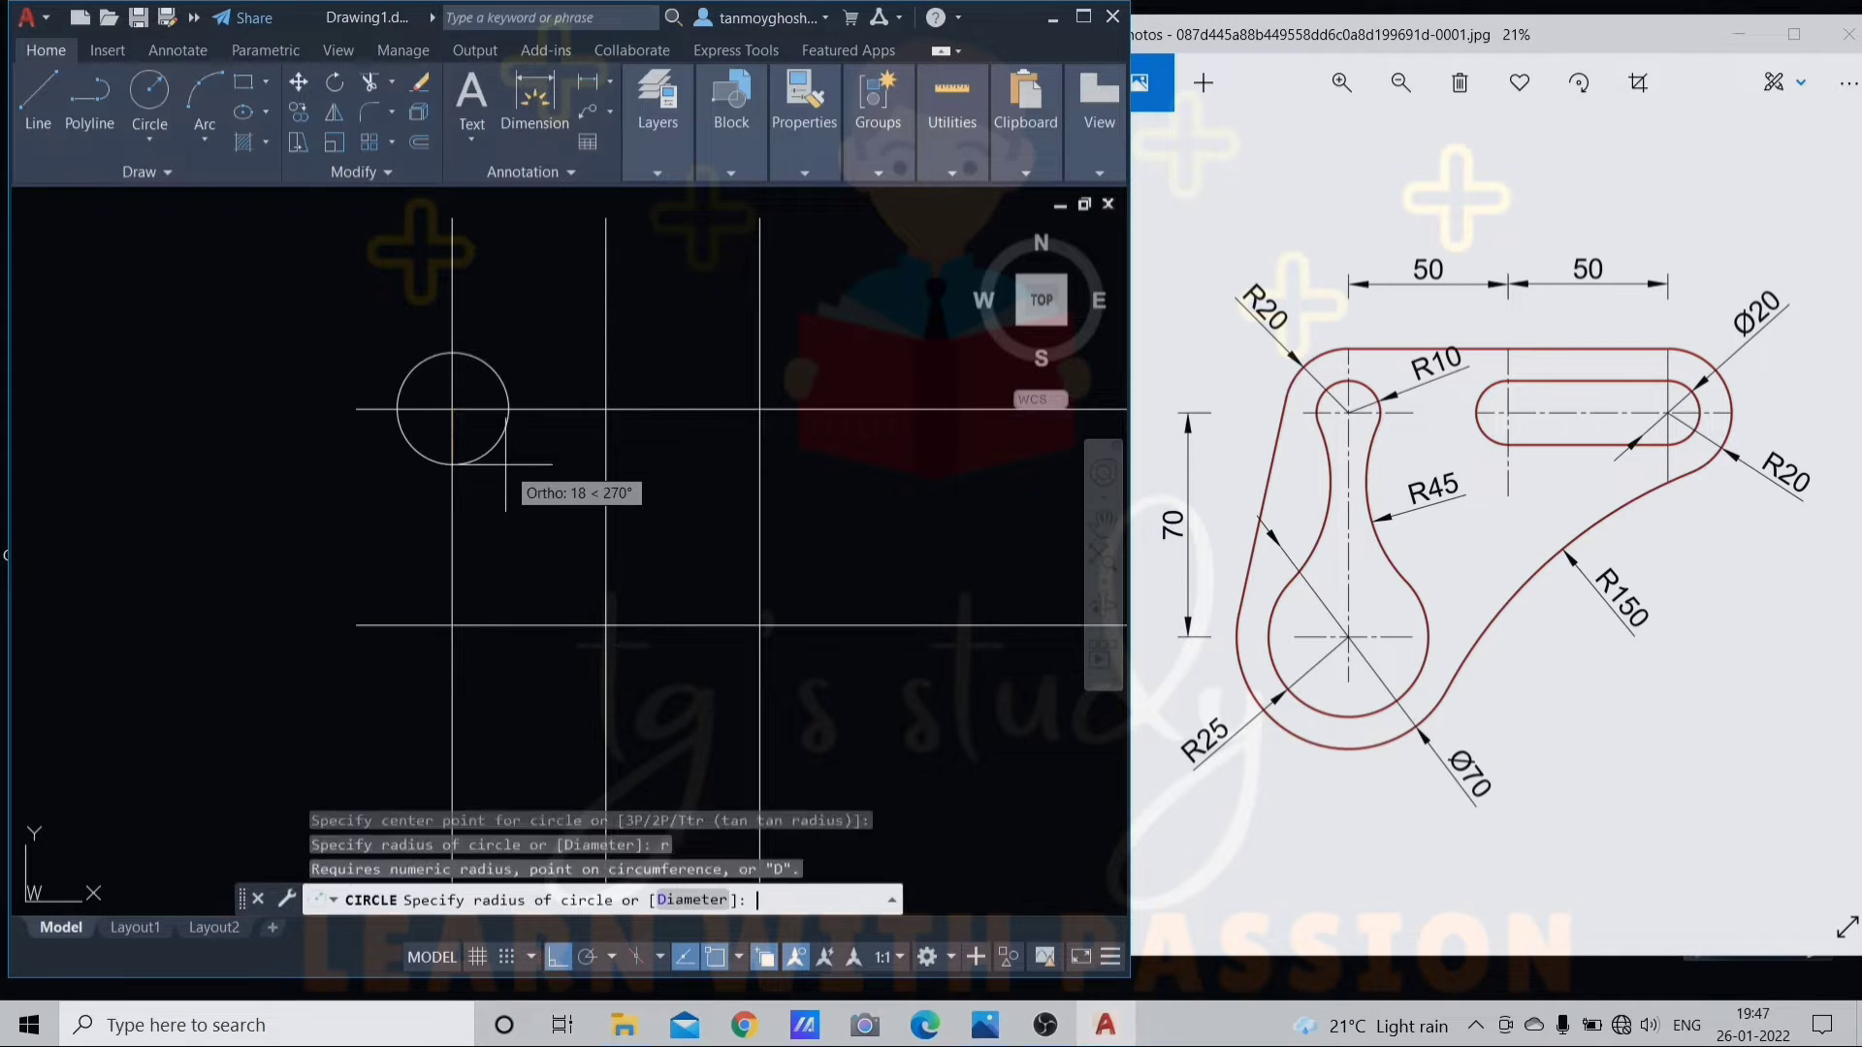
pyautogui.write('10')
pyautogui.press('Return')
# Draw a concentric circle of radius 20 mm around the 10 mm radius circle
pyautogui.press('Return')
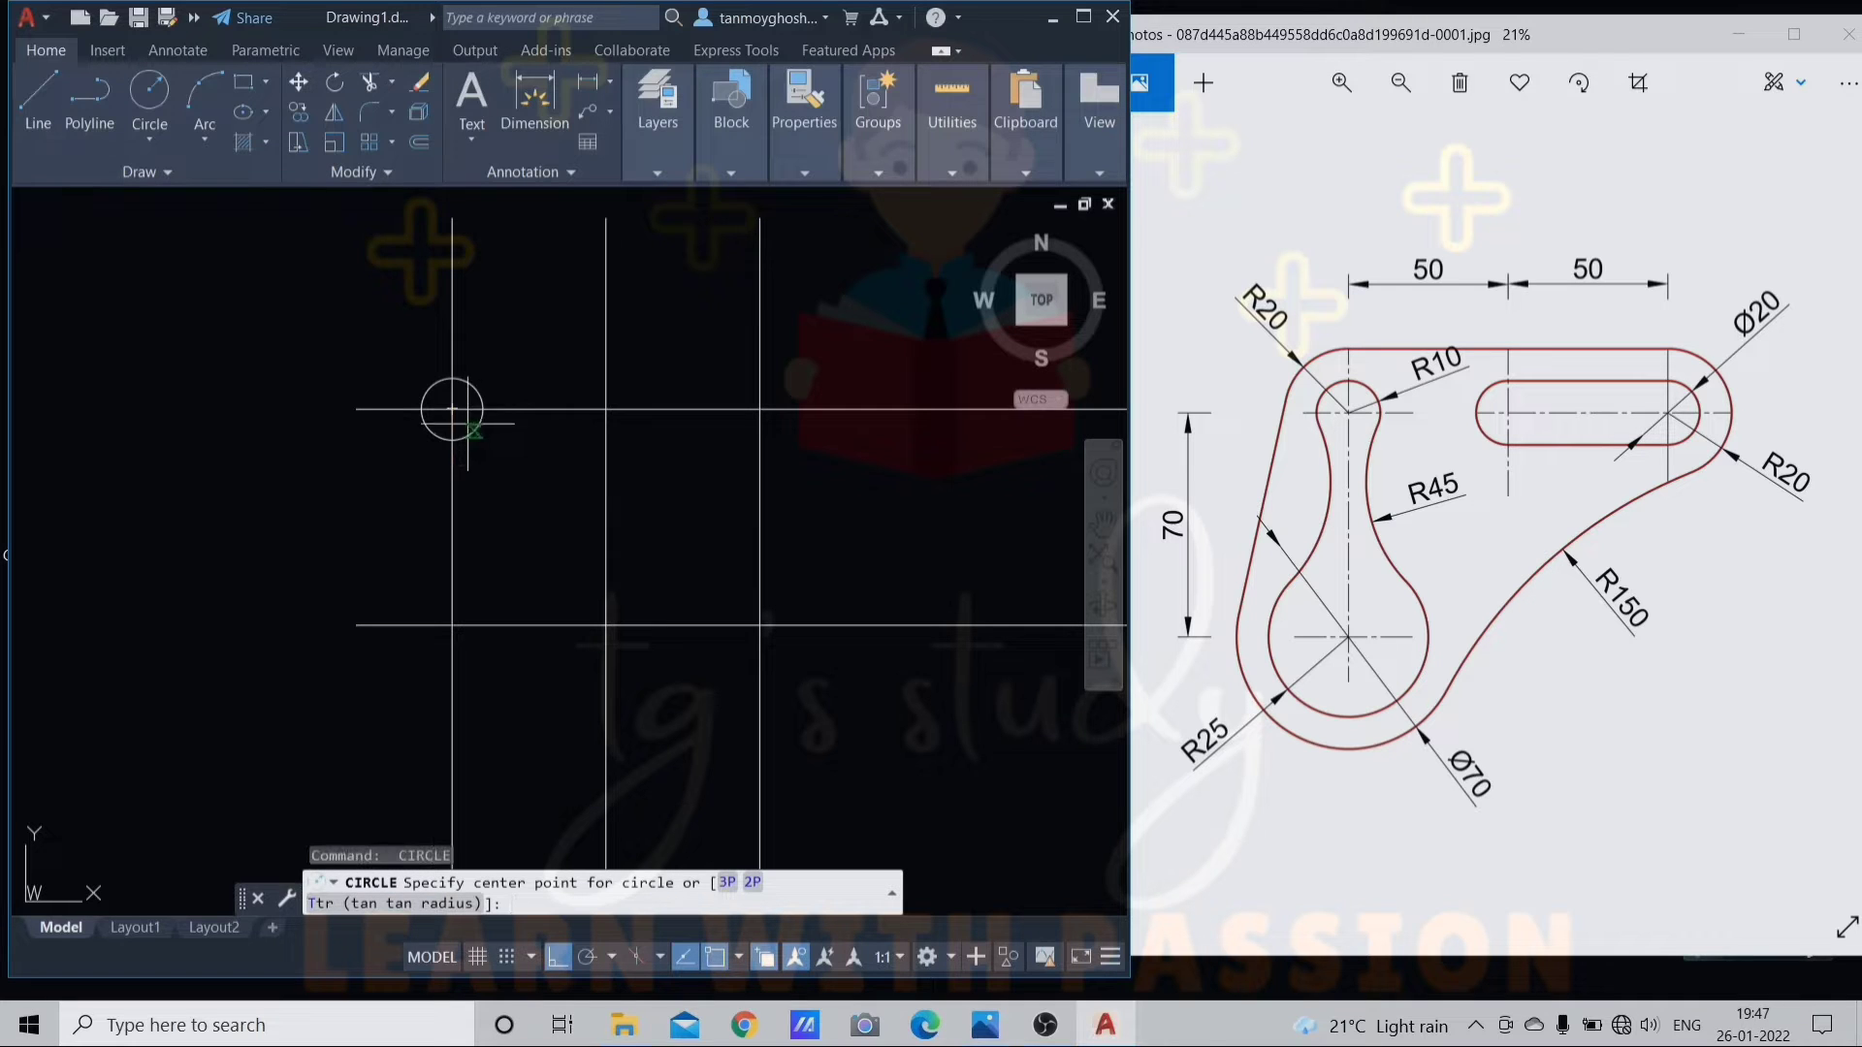
pyautogui.scroll(4, 464, 398)
pyautogui.click(431, 394)
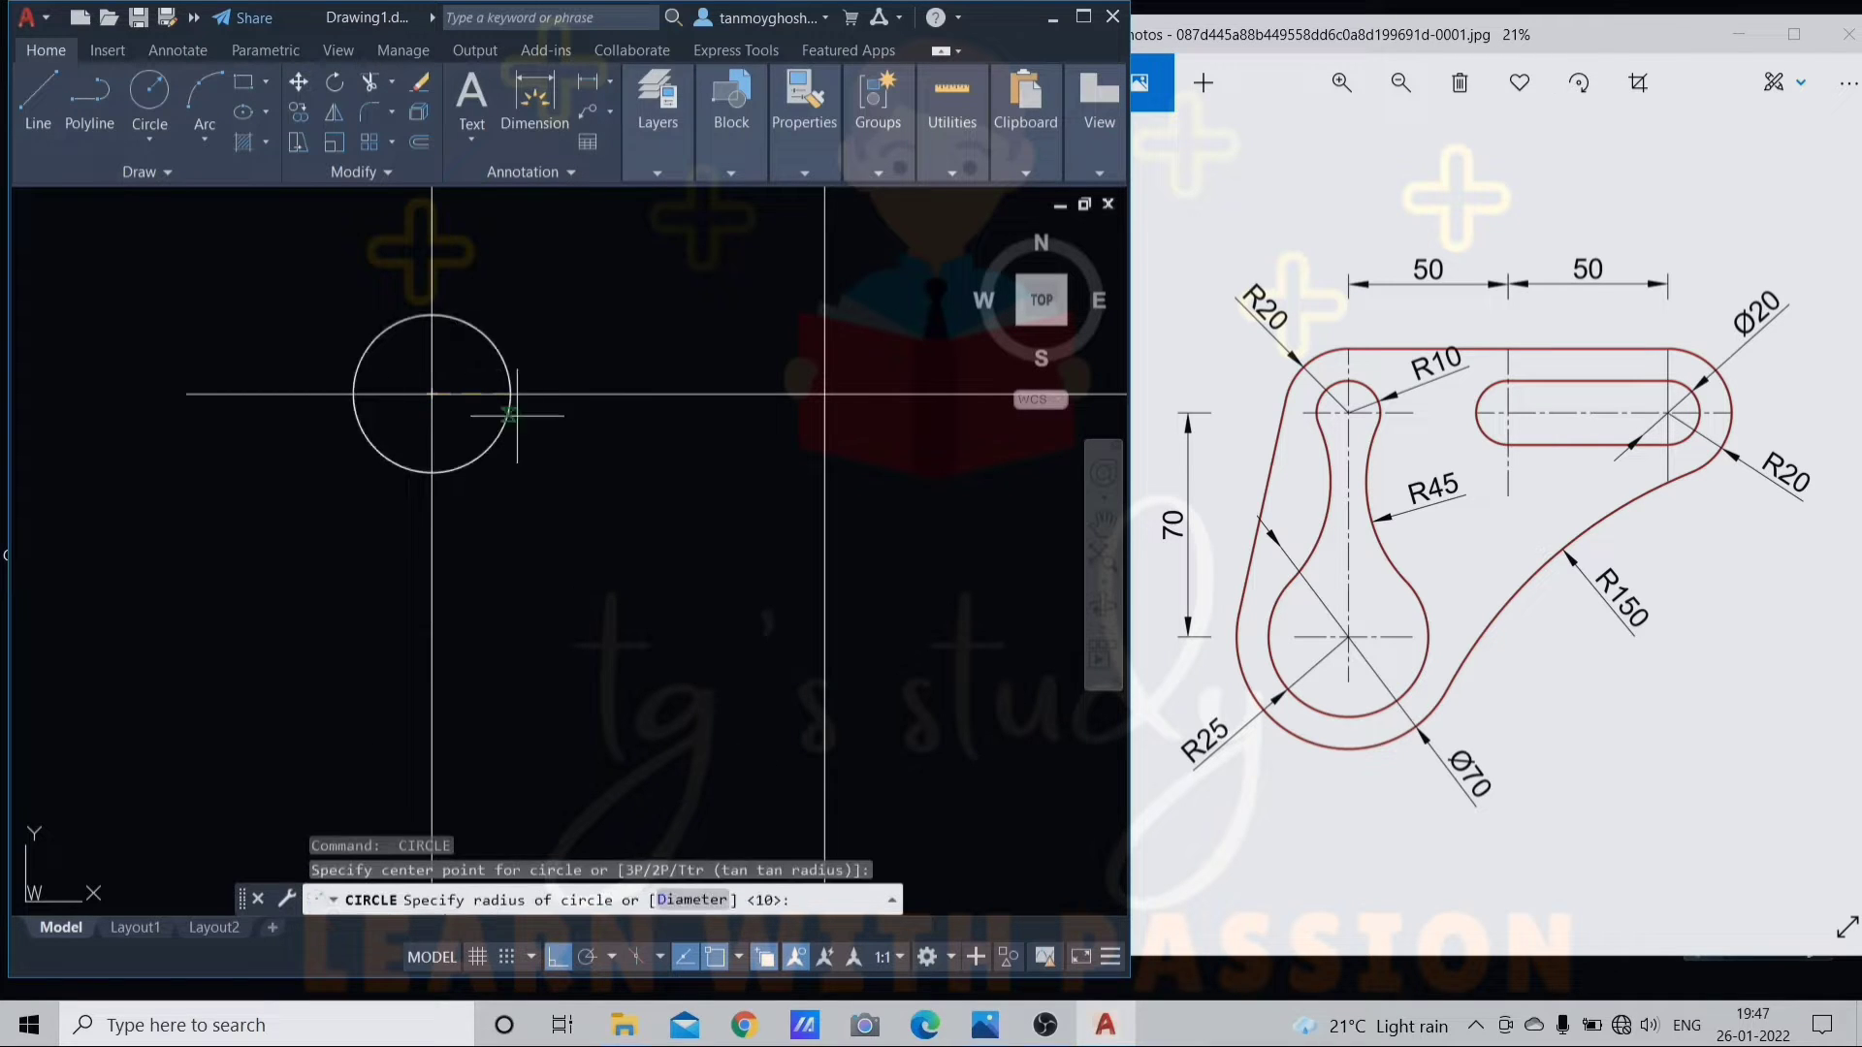
pyautogui.write('20')
pyautogui.press('Return')
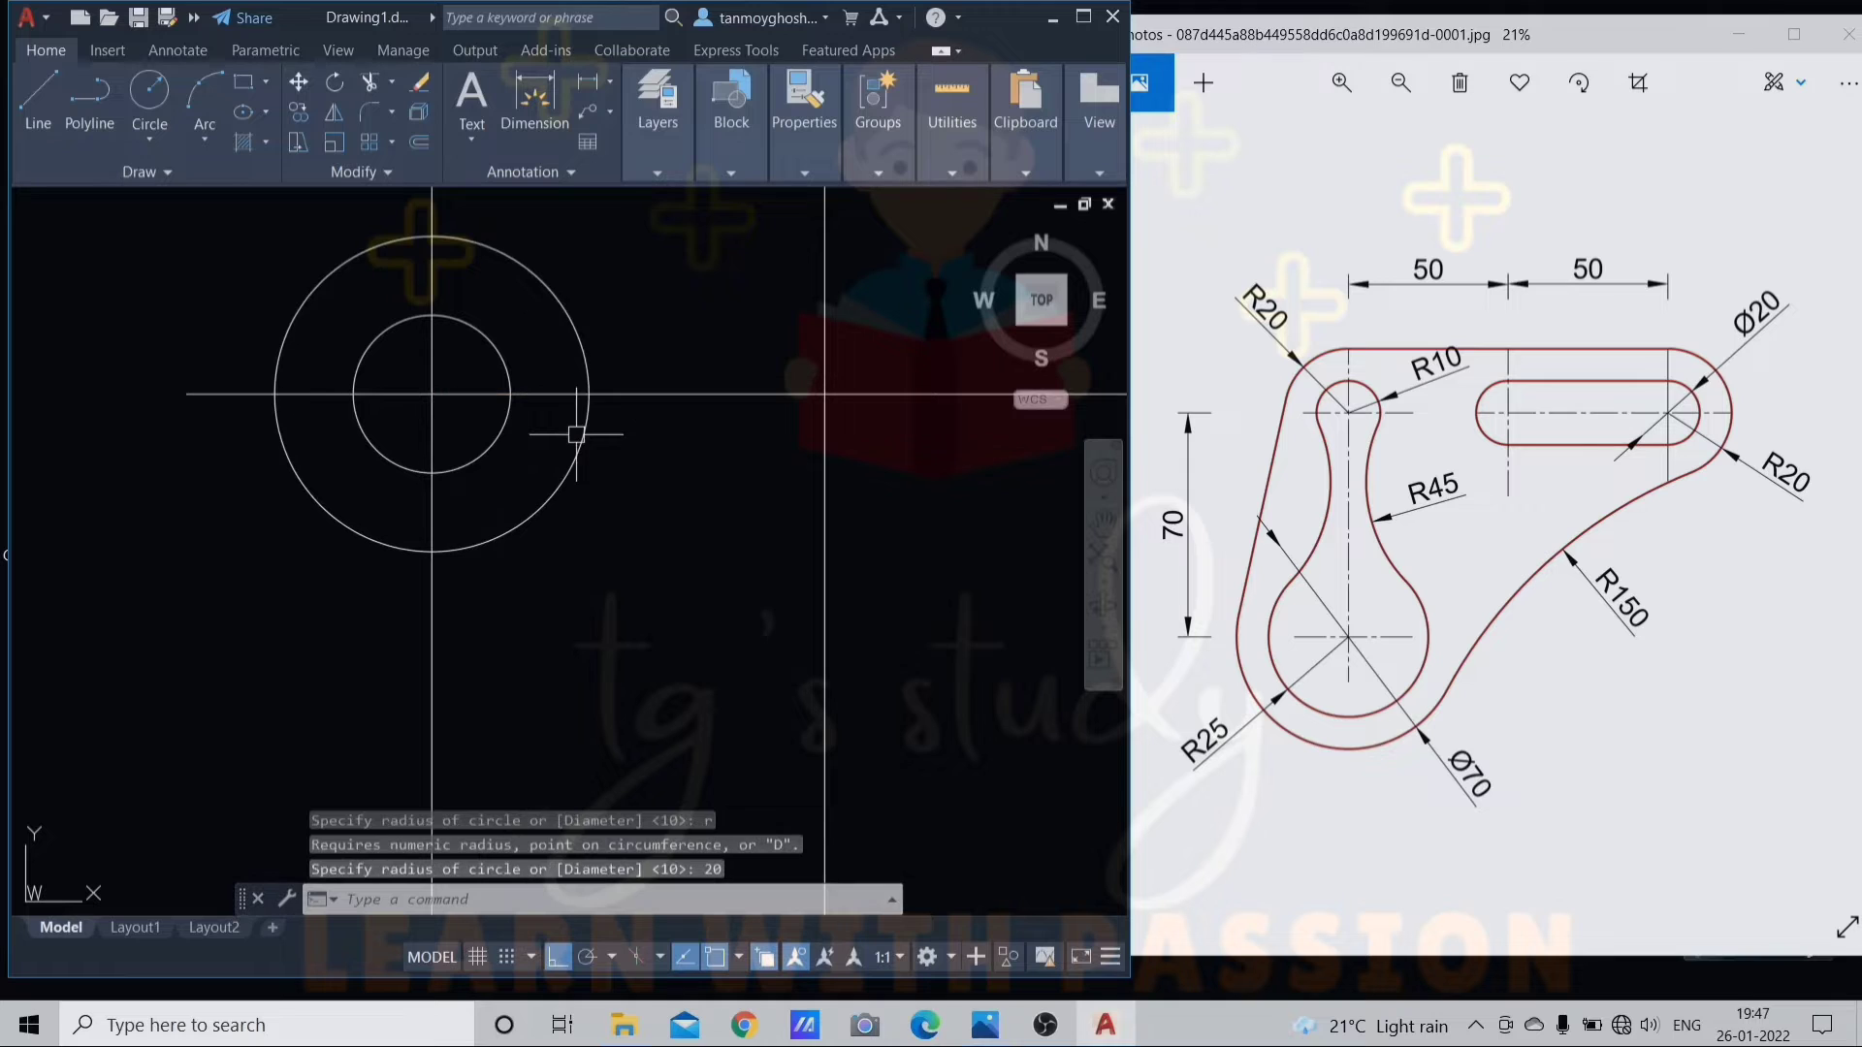
# Draw a circle of diameter 70 mm centred where the leftmost vertical line meets the lower horizontal line
pyautogui.scroll(-4, 576, 435)
pyautogui.moveTo(566, 508); pyautogui.dragTo(568, 461, button='middle')
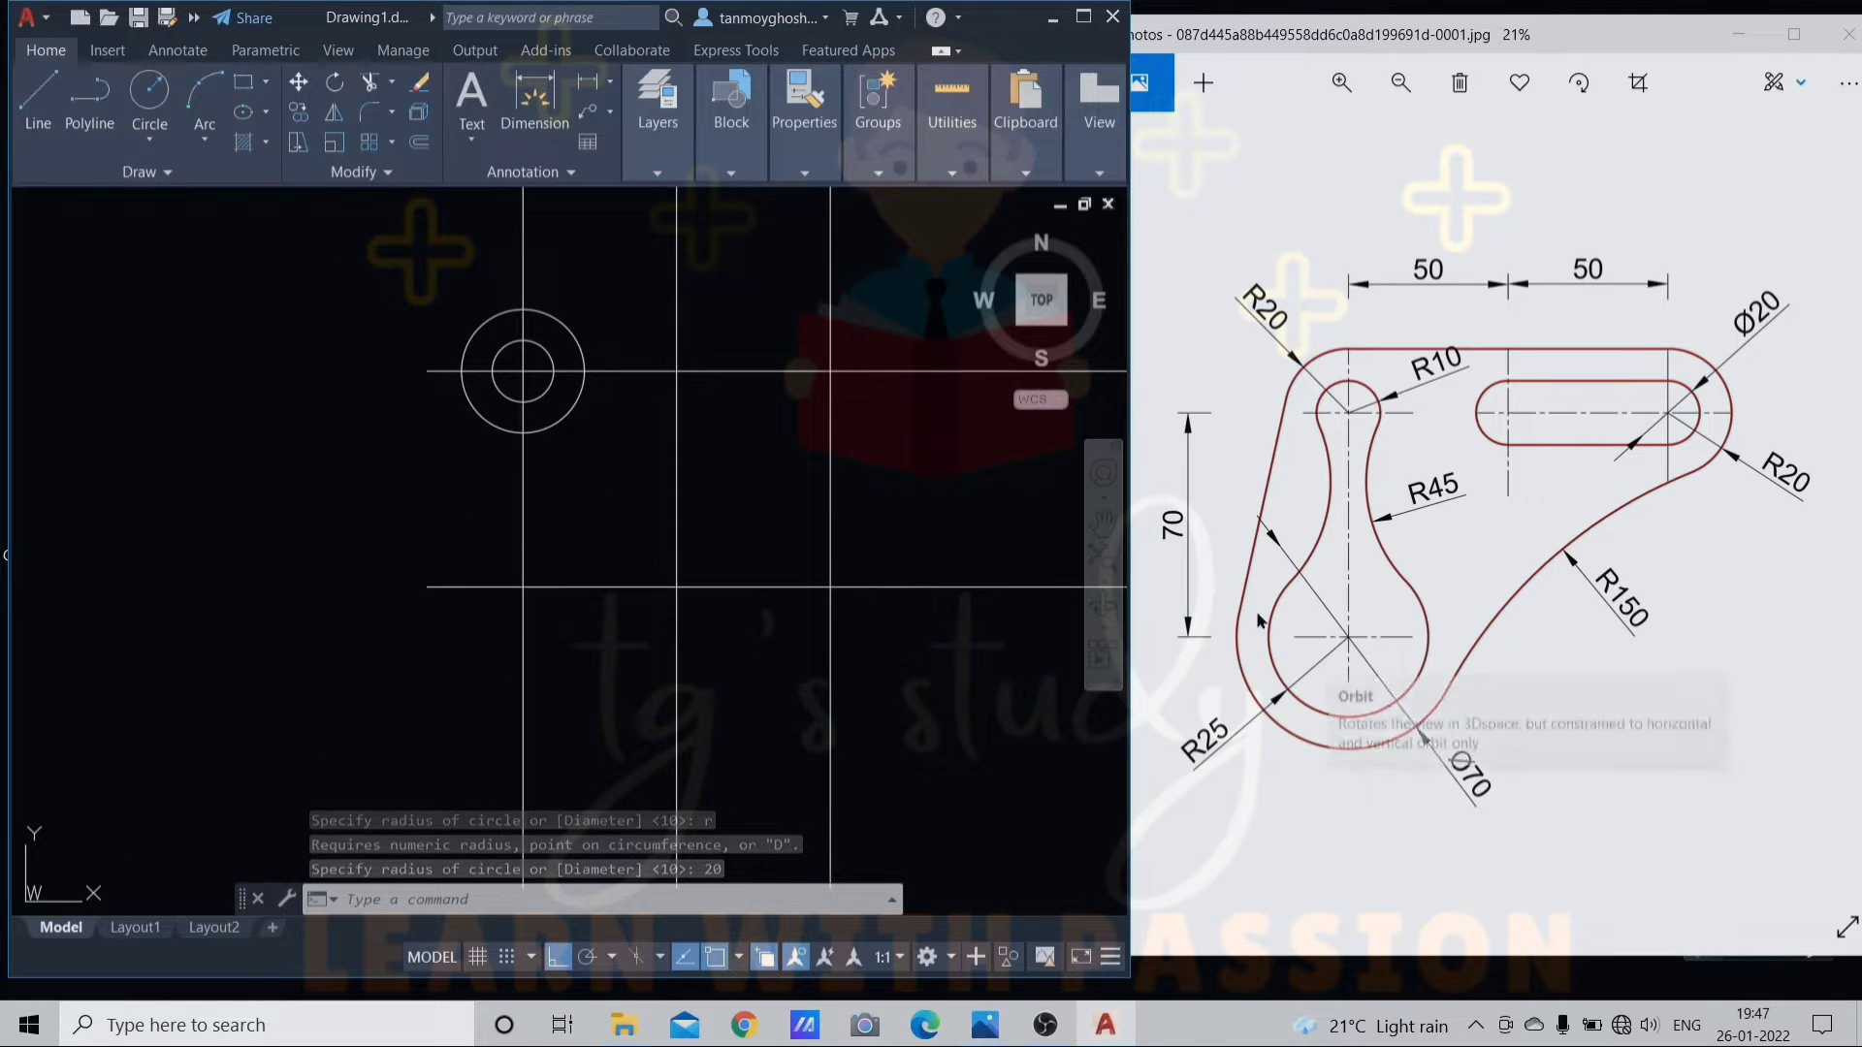
pyautogui.click(562, 560)
pyautogui.click(496, 611)
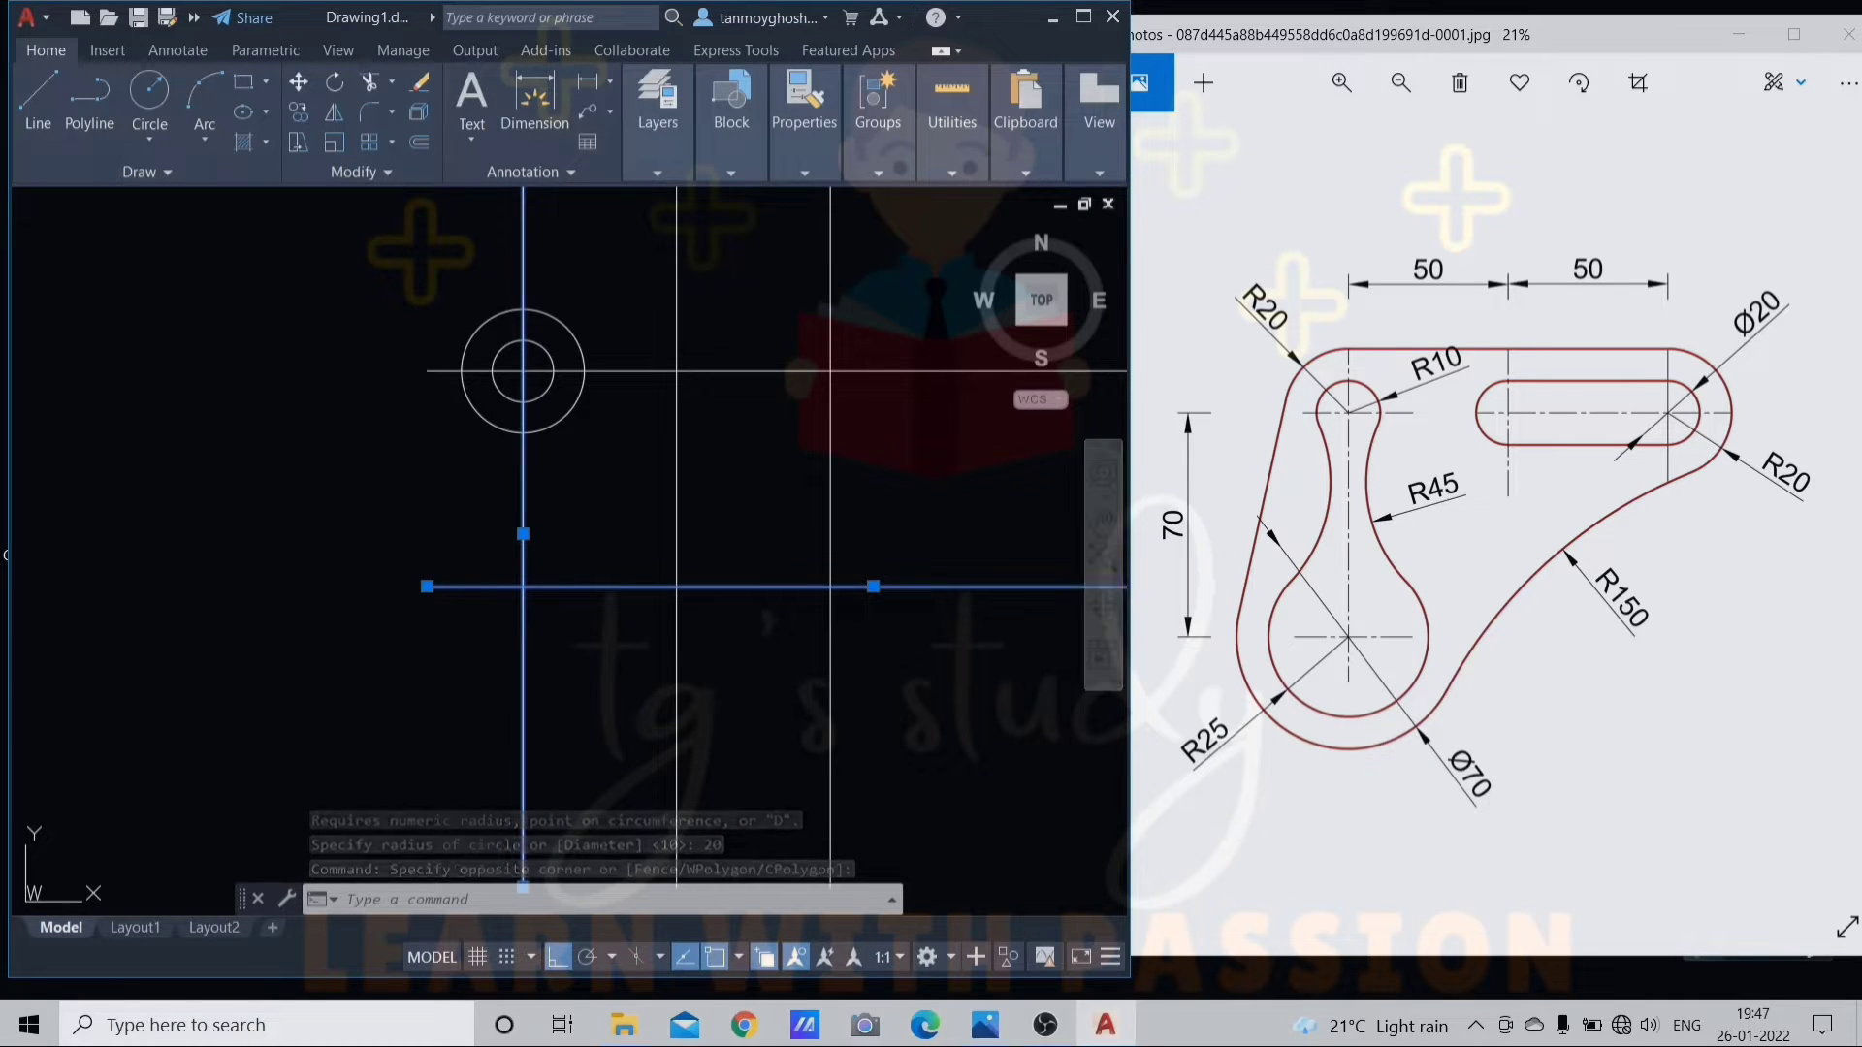
pyautogui.press('Escape')
pyautogui.press('Return')
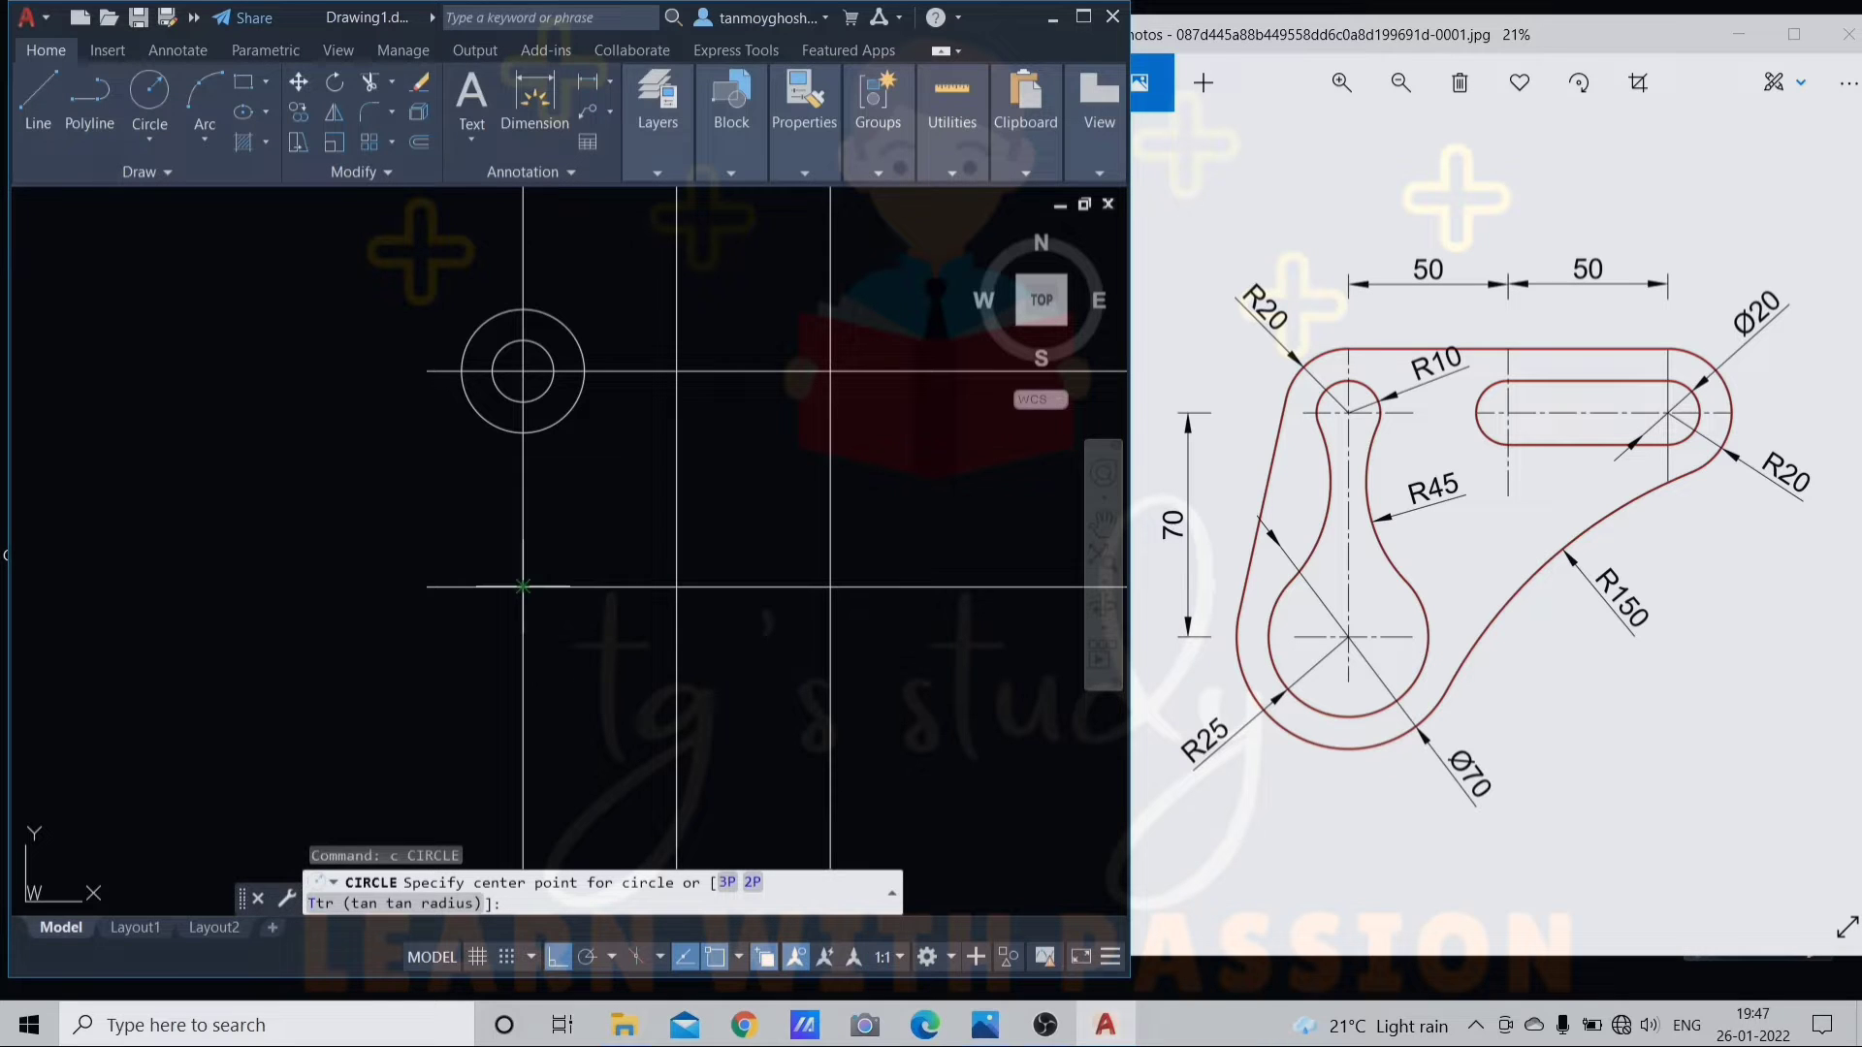
pyautogui.click(522, 586)
pyautogui.write('d')
pyautogui.press('Return')
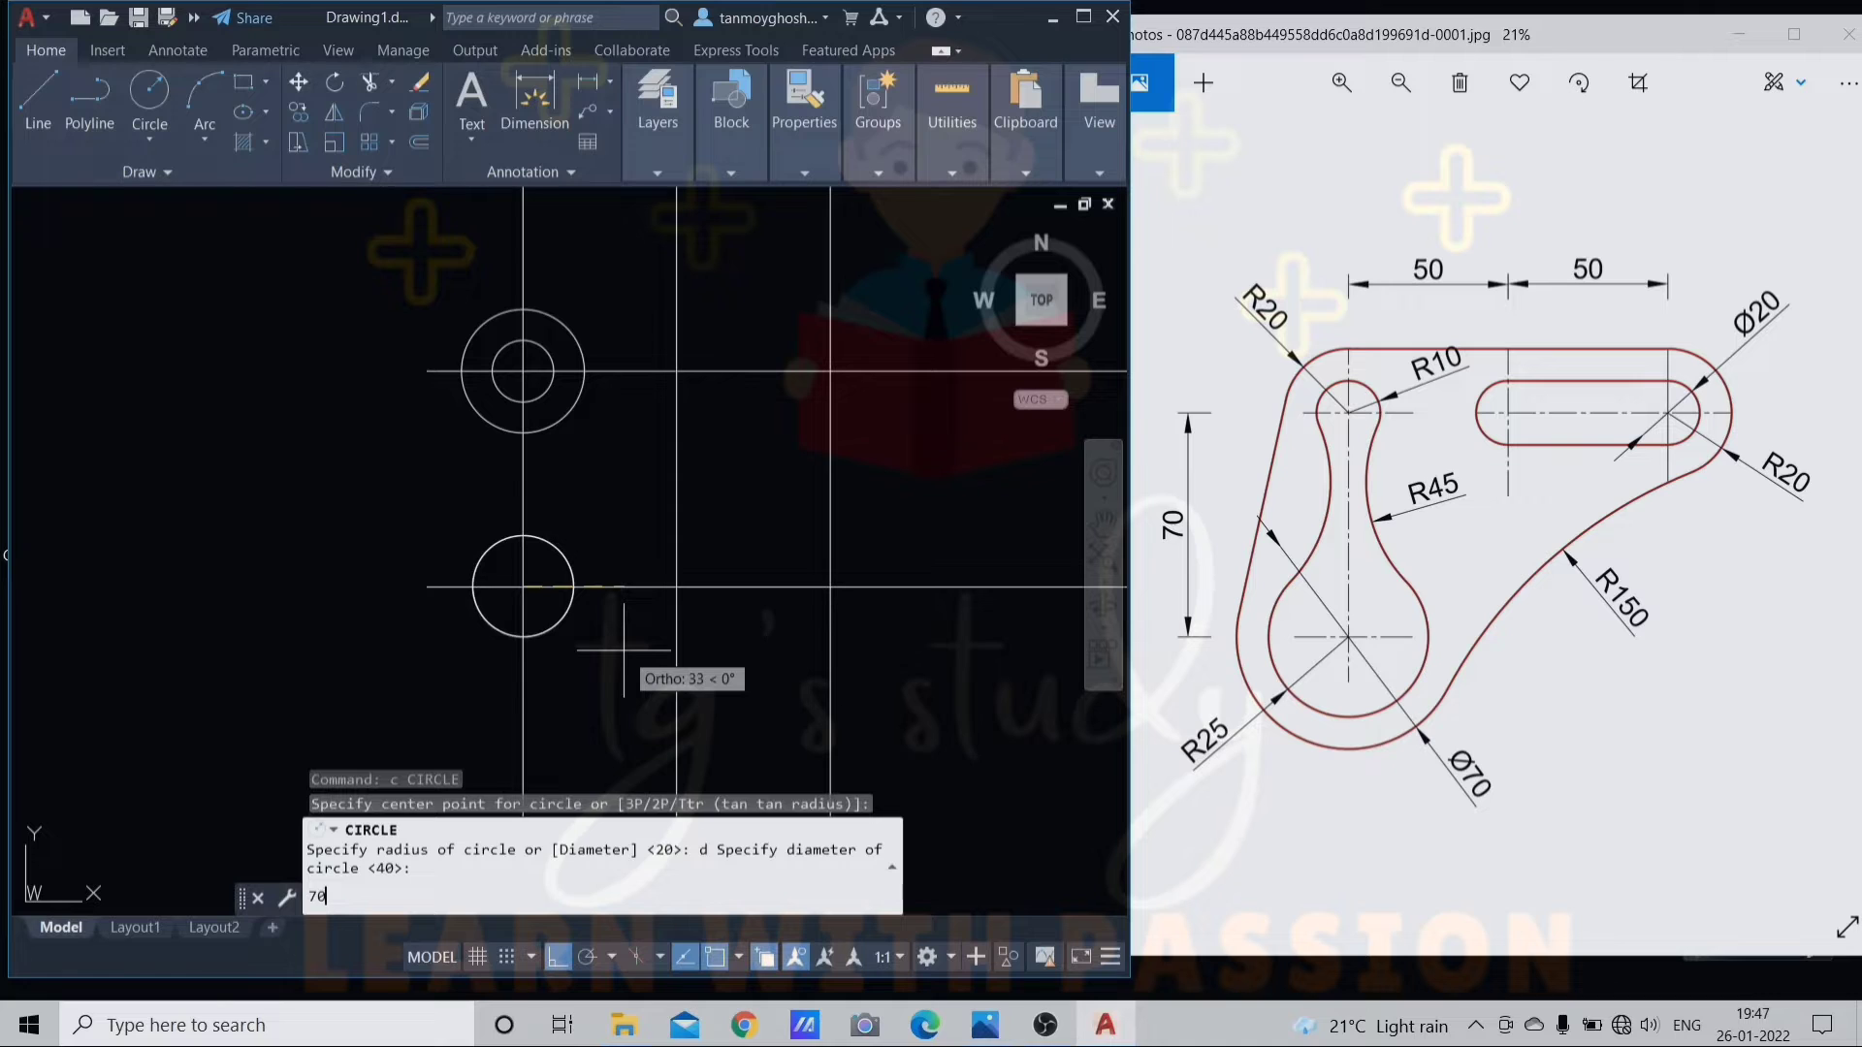
pyautogui.write('70')
pyautogui.press('Return')
# Draw a concentric circle of radius 25 mm inside the 70 mm diameter circle
pyautogui.press('Return')
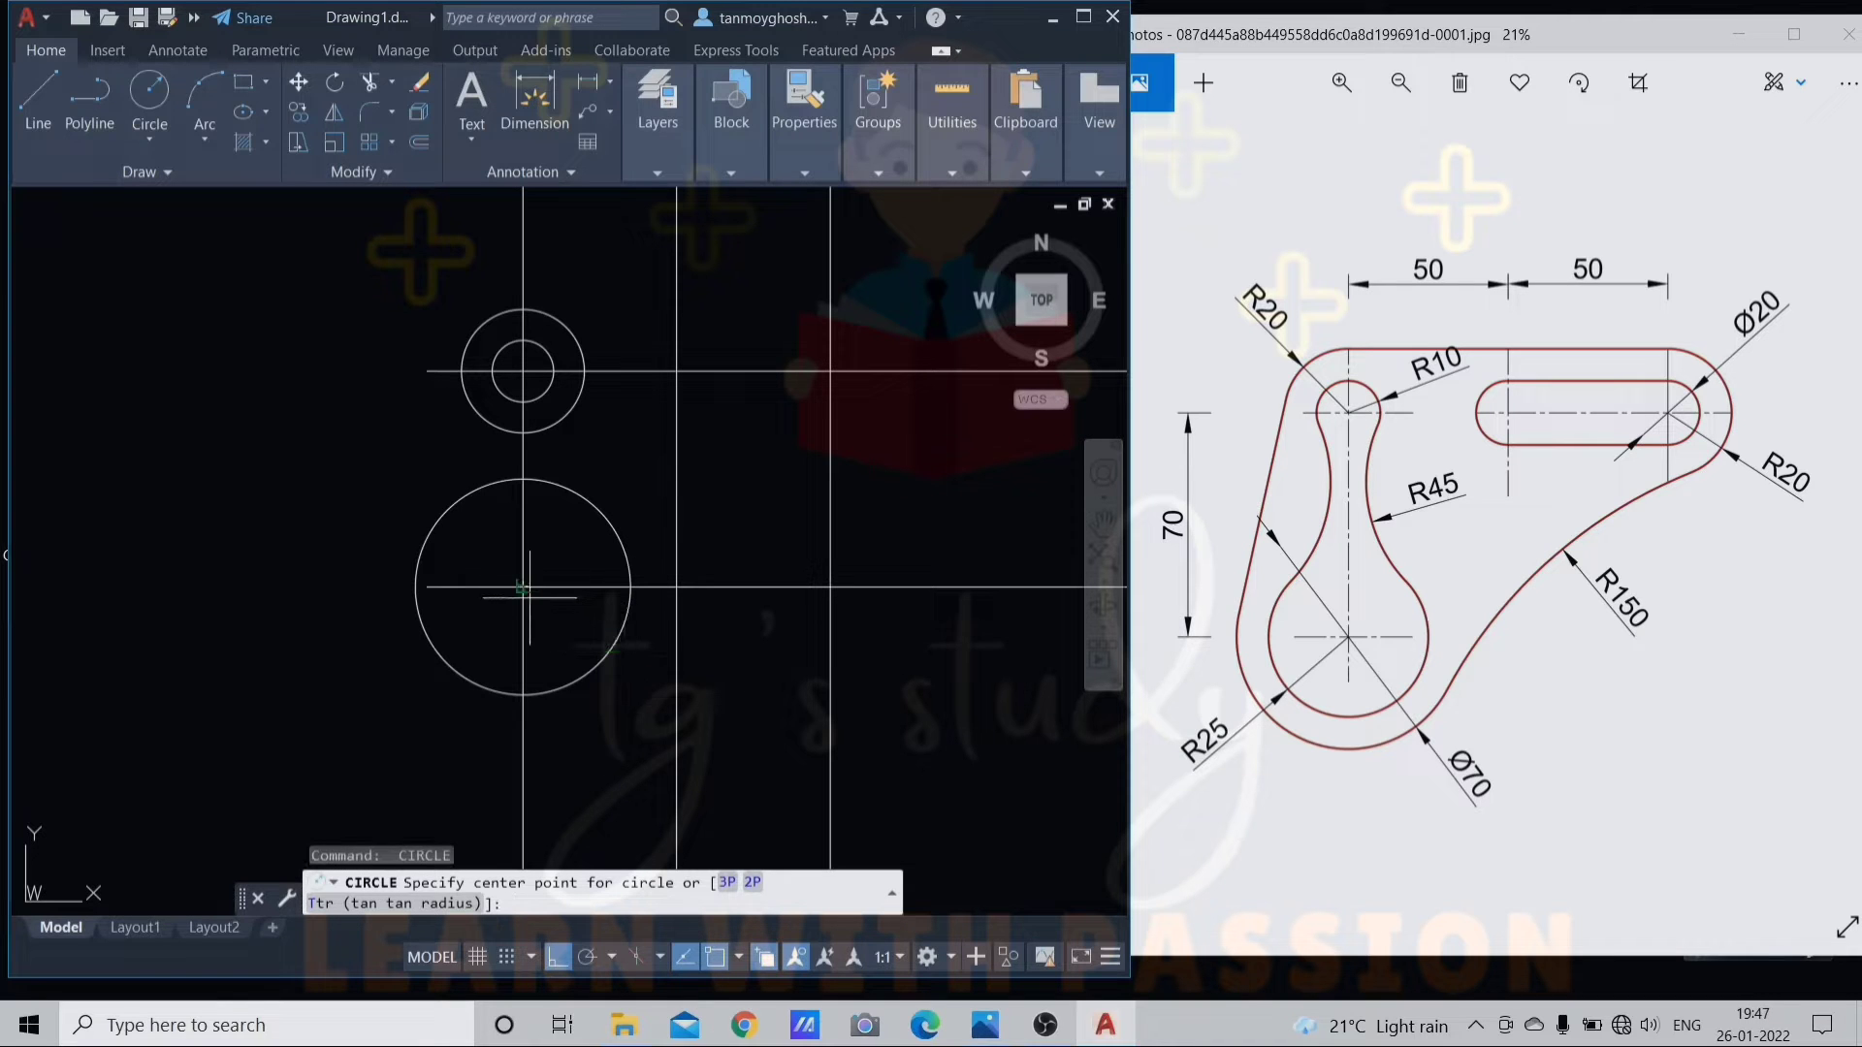
pyautogui.click(522, 585)
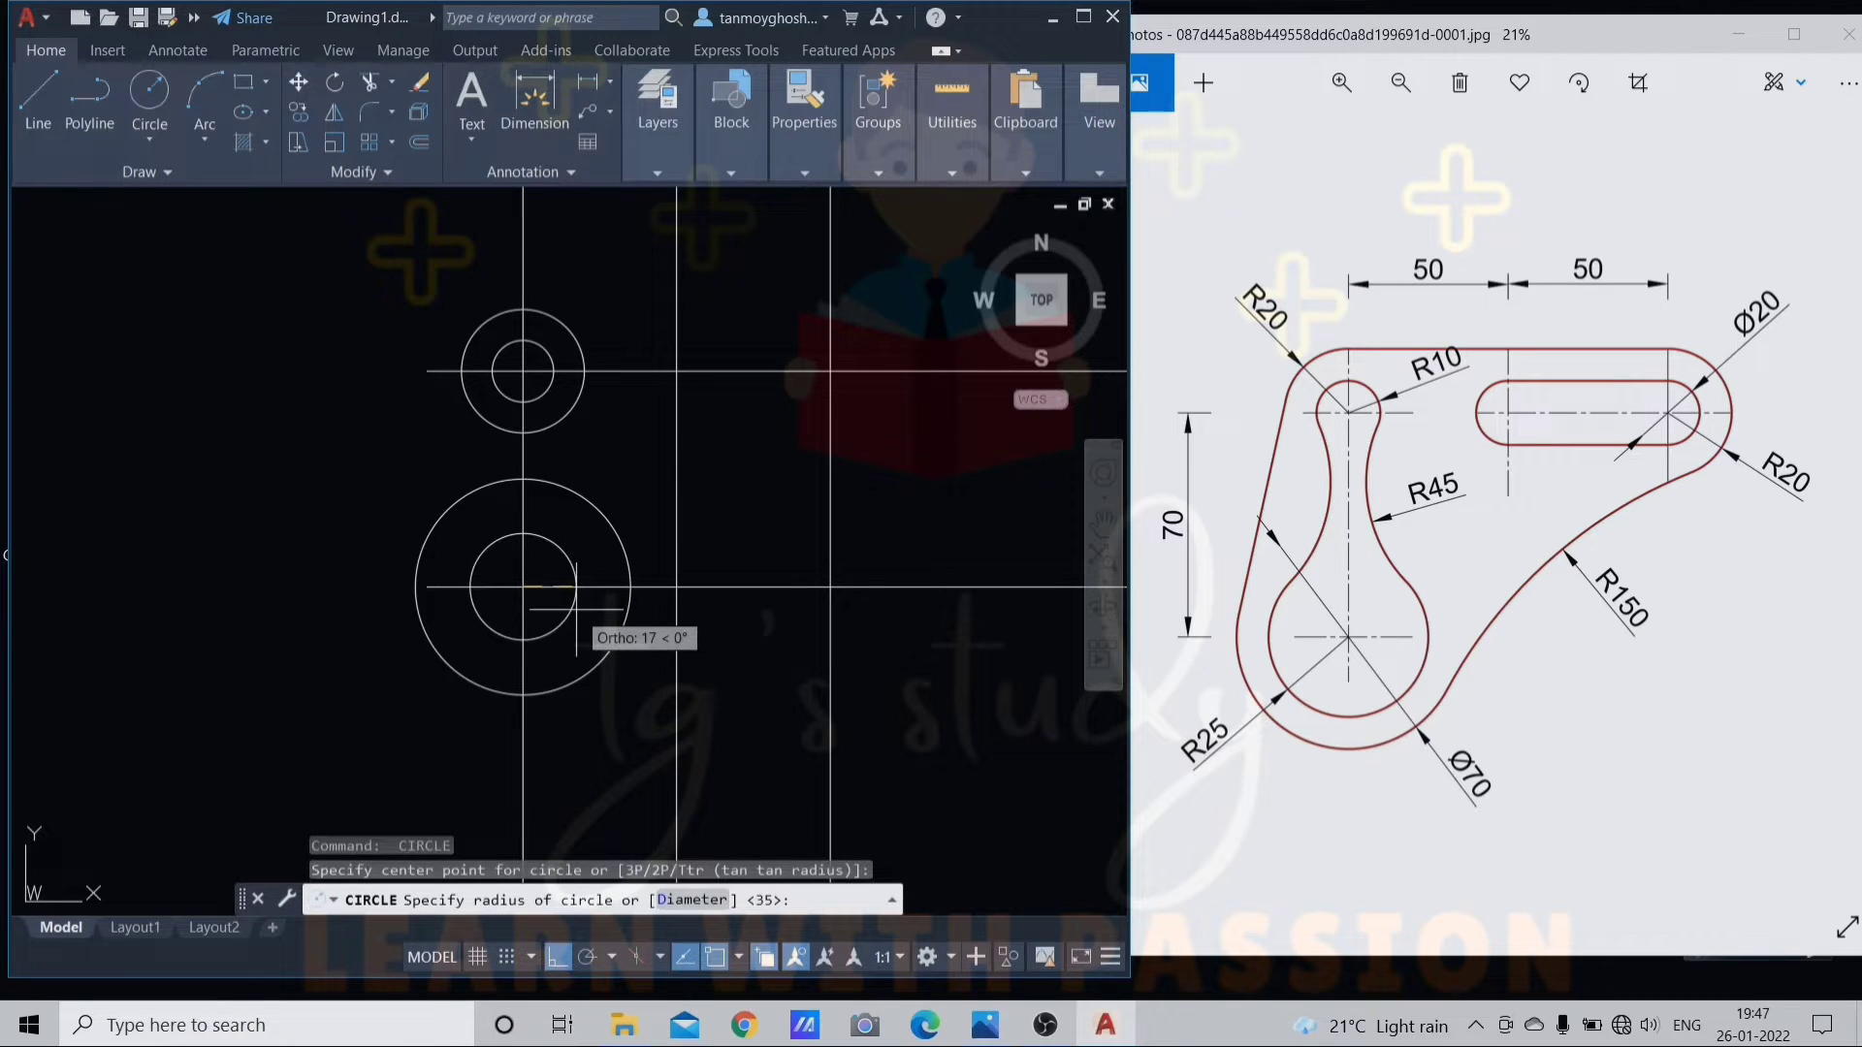
pyautogui.write('r')
pyautogui.press('Return')
pyautogui.write('25')
pyautogui.press('Return')
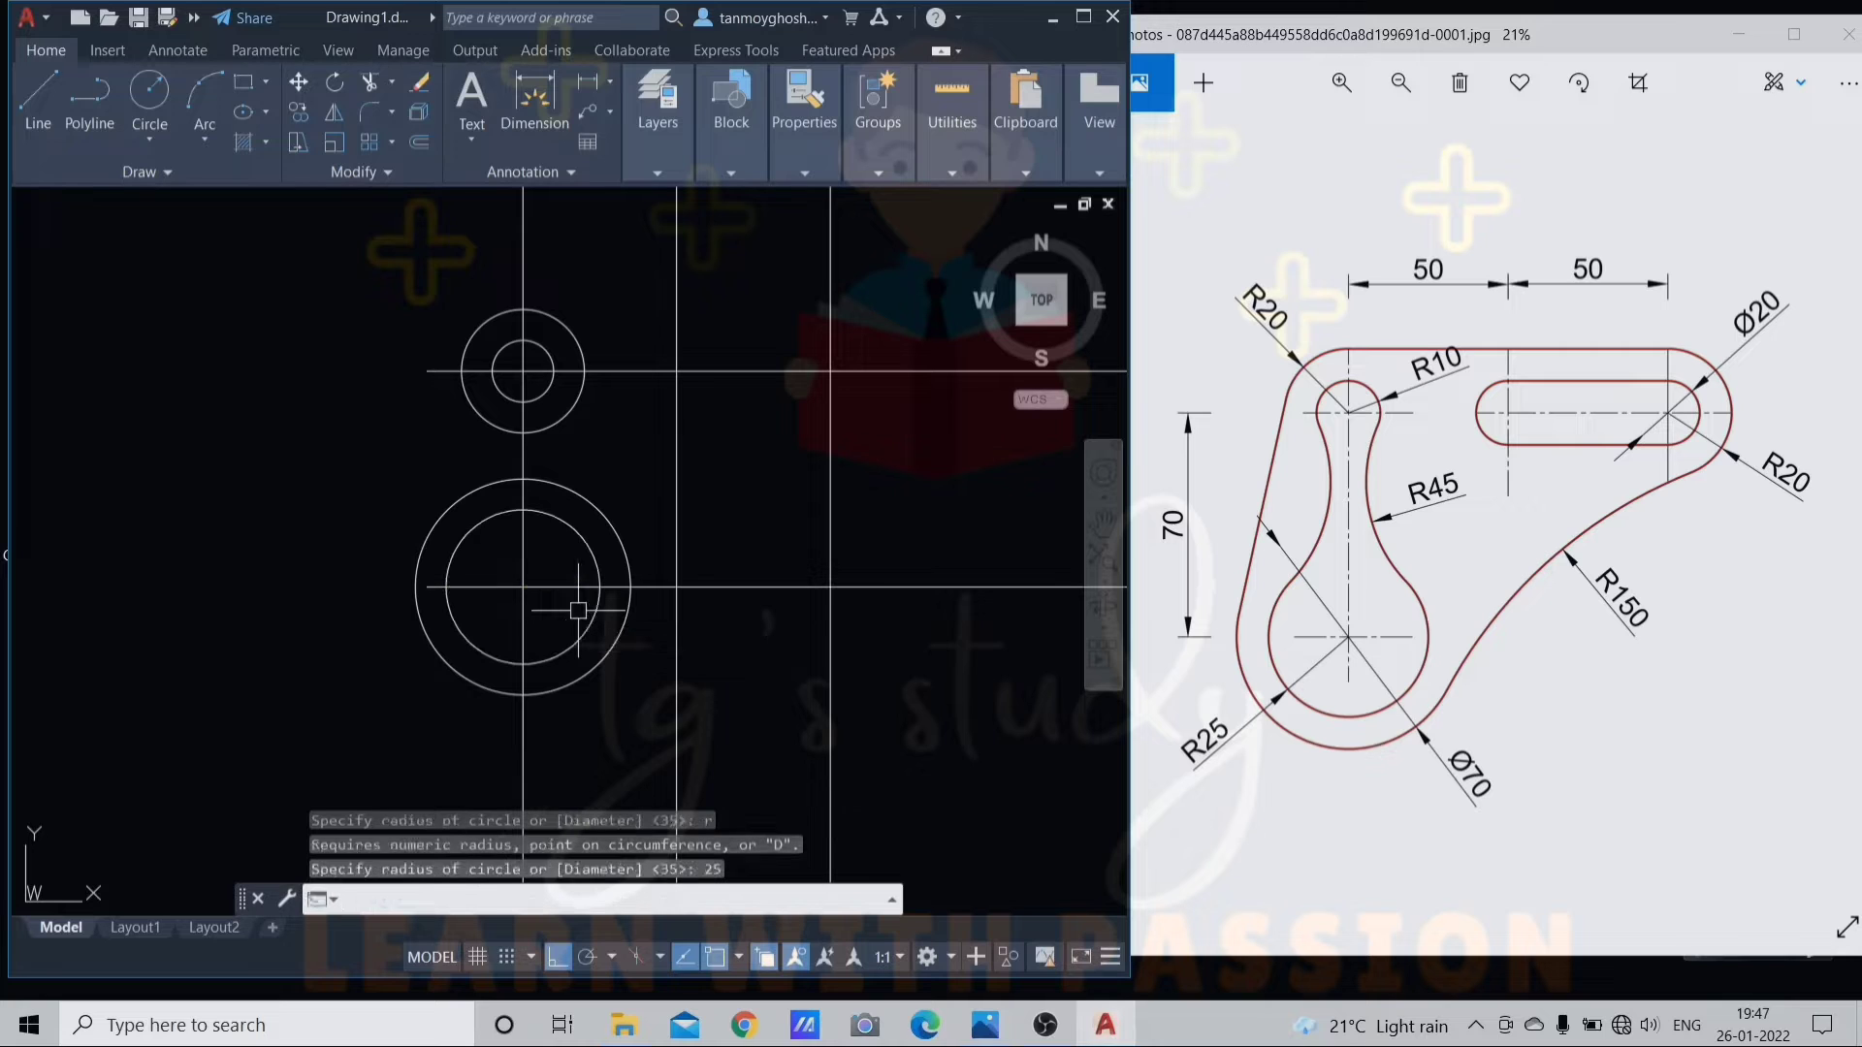
pyautogui.scroll(-3, 514, 582)
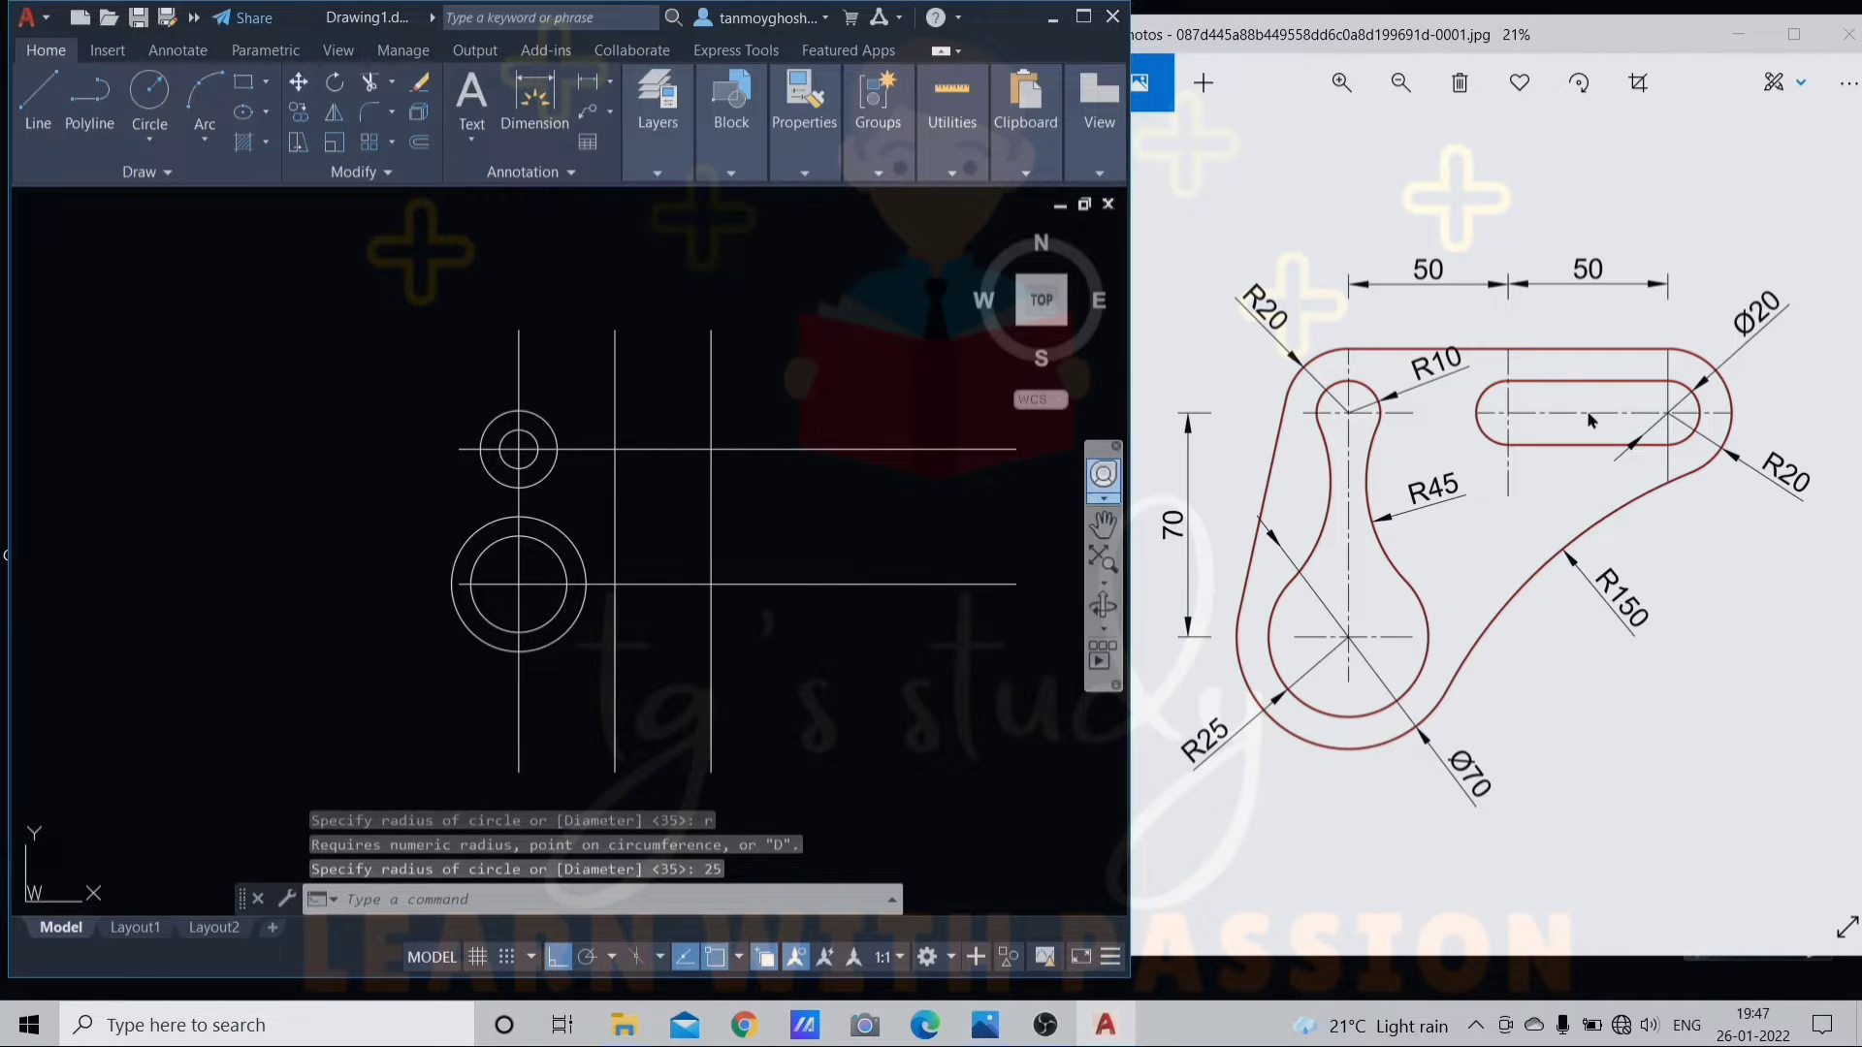
pyautogui.scroll(1, 614, 430)
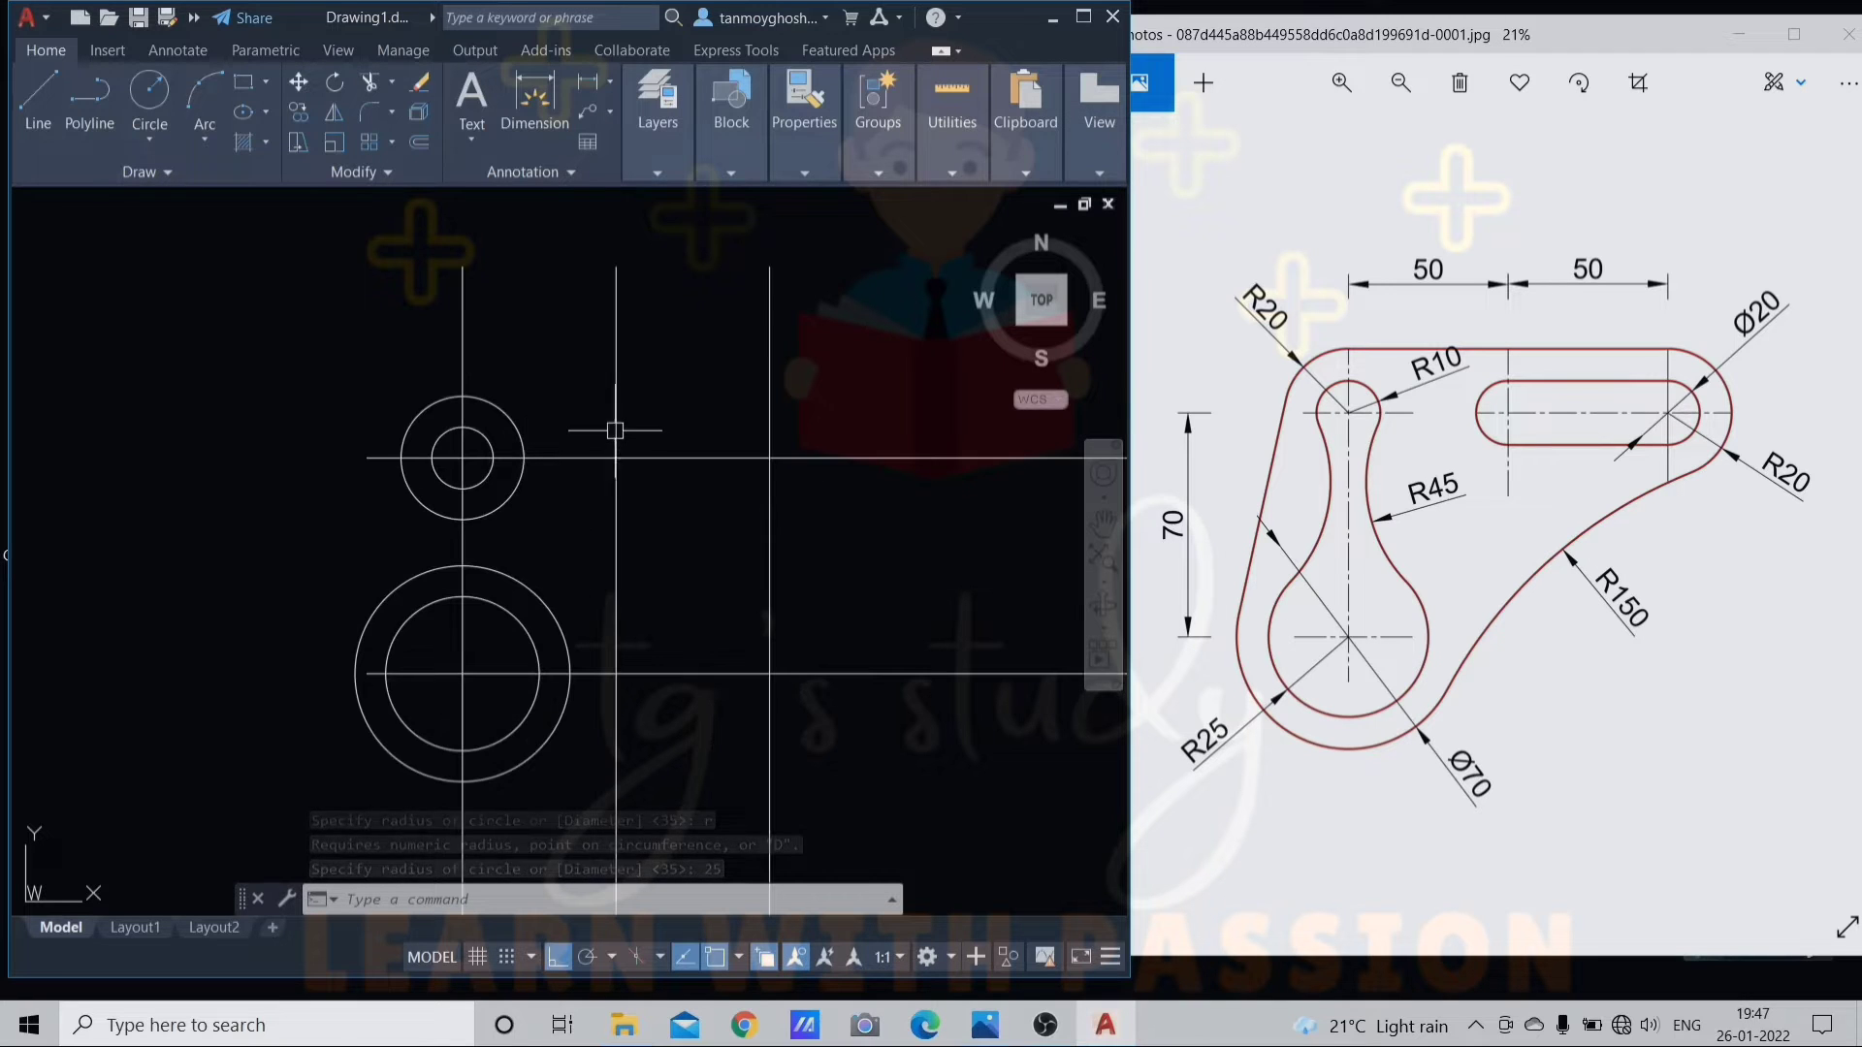
# Draw a circle of diameter 20 mm centred where the middle vertical line meets the upper horizontal line
pyautogui.scroll(1, 621, 465)
pyautogui.scroll(2, 618, 480)
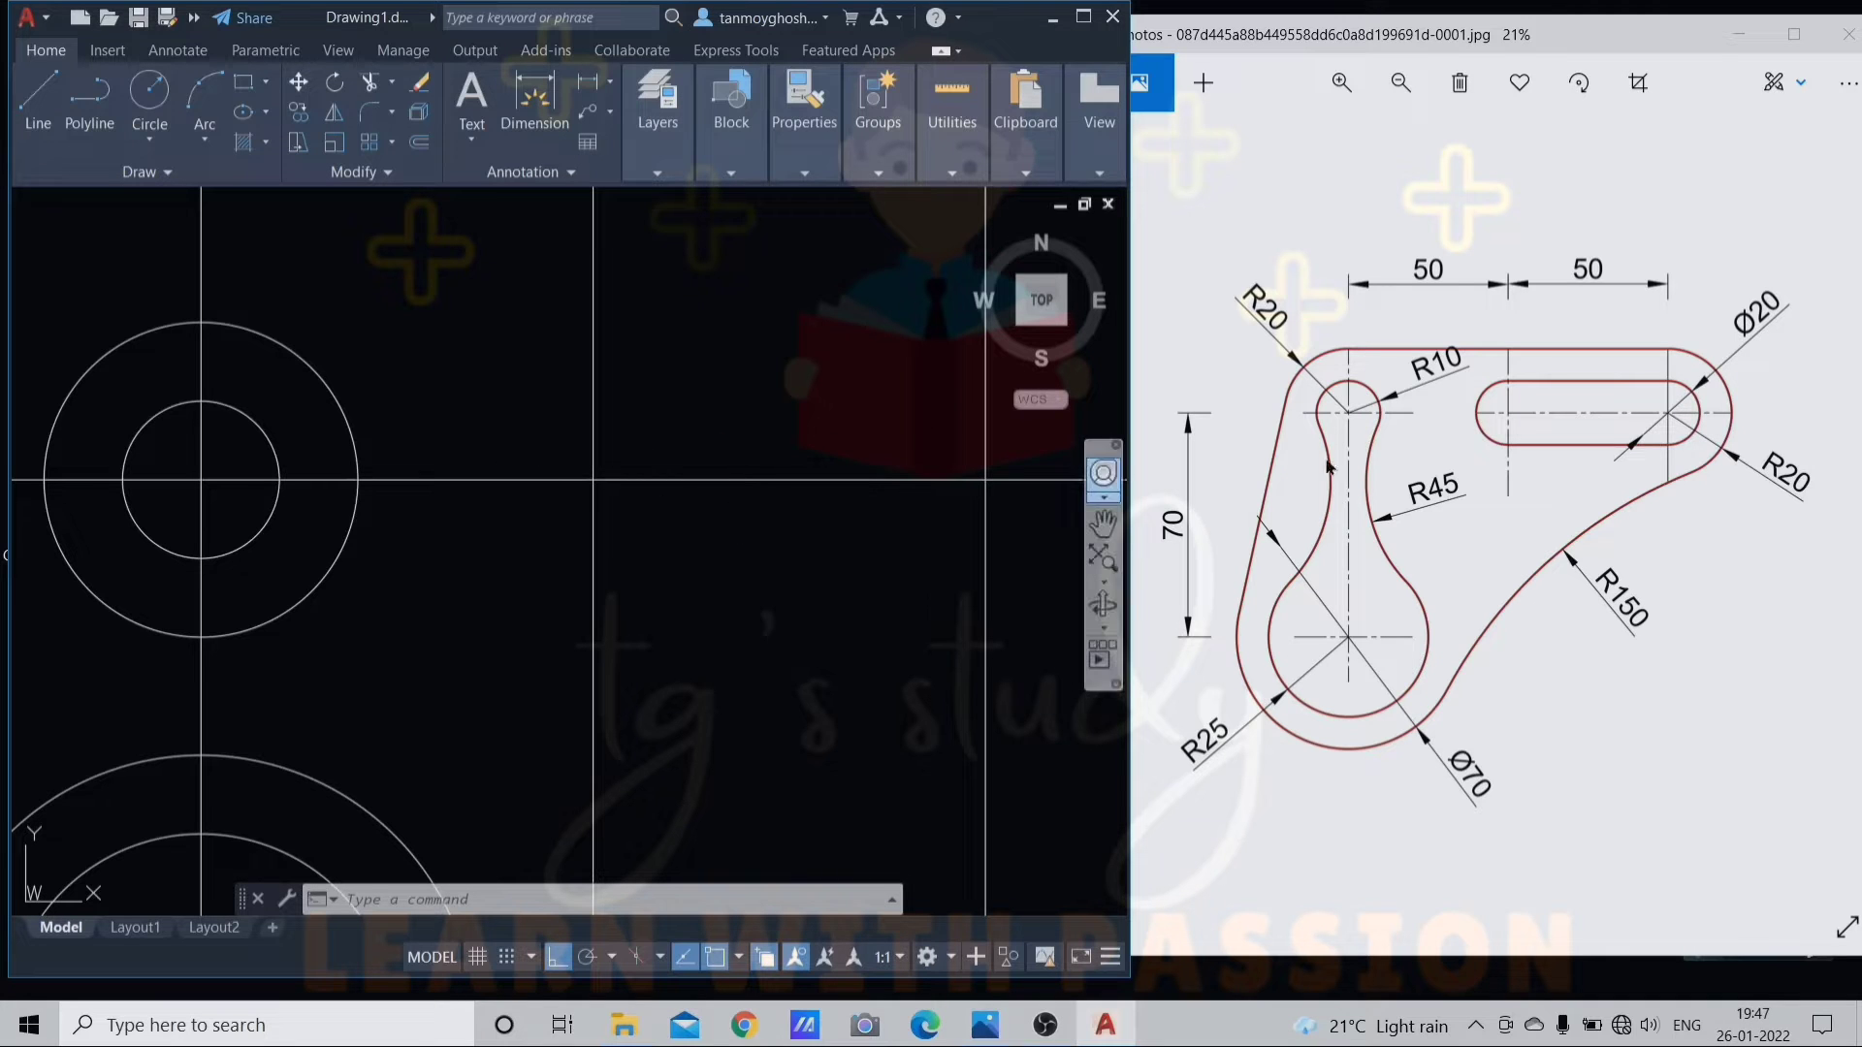
pyautogui.scroll(-2, 690, 490)
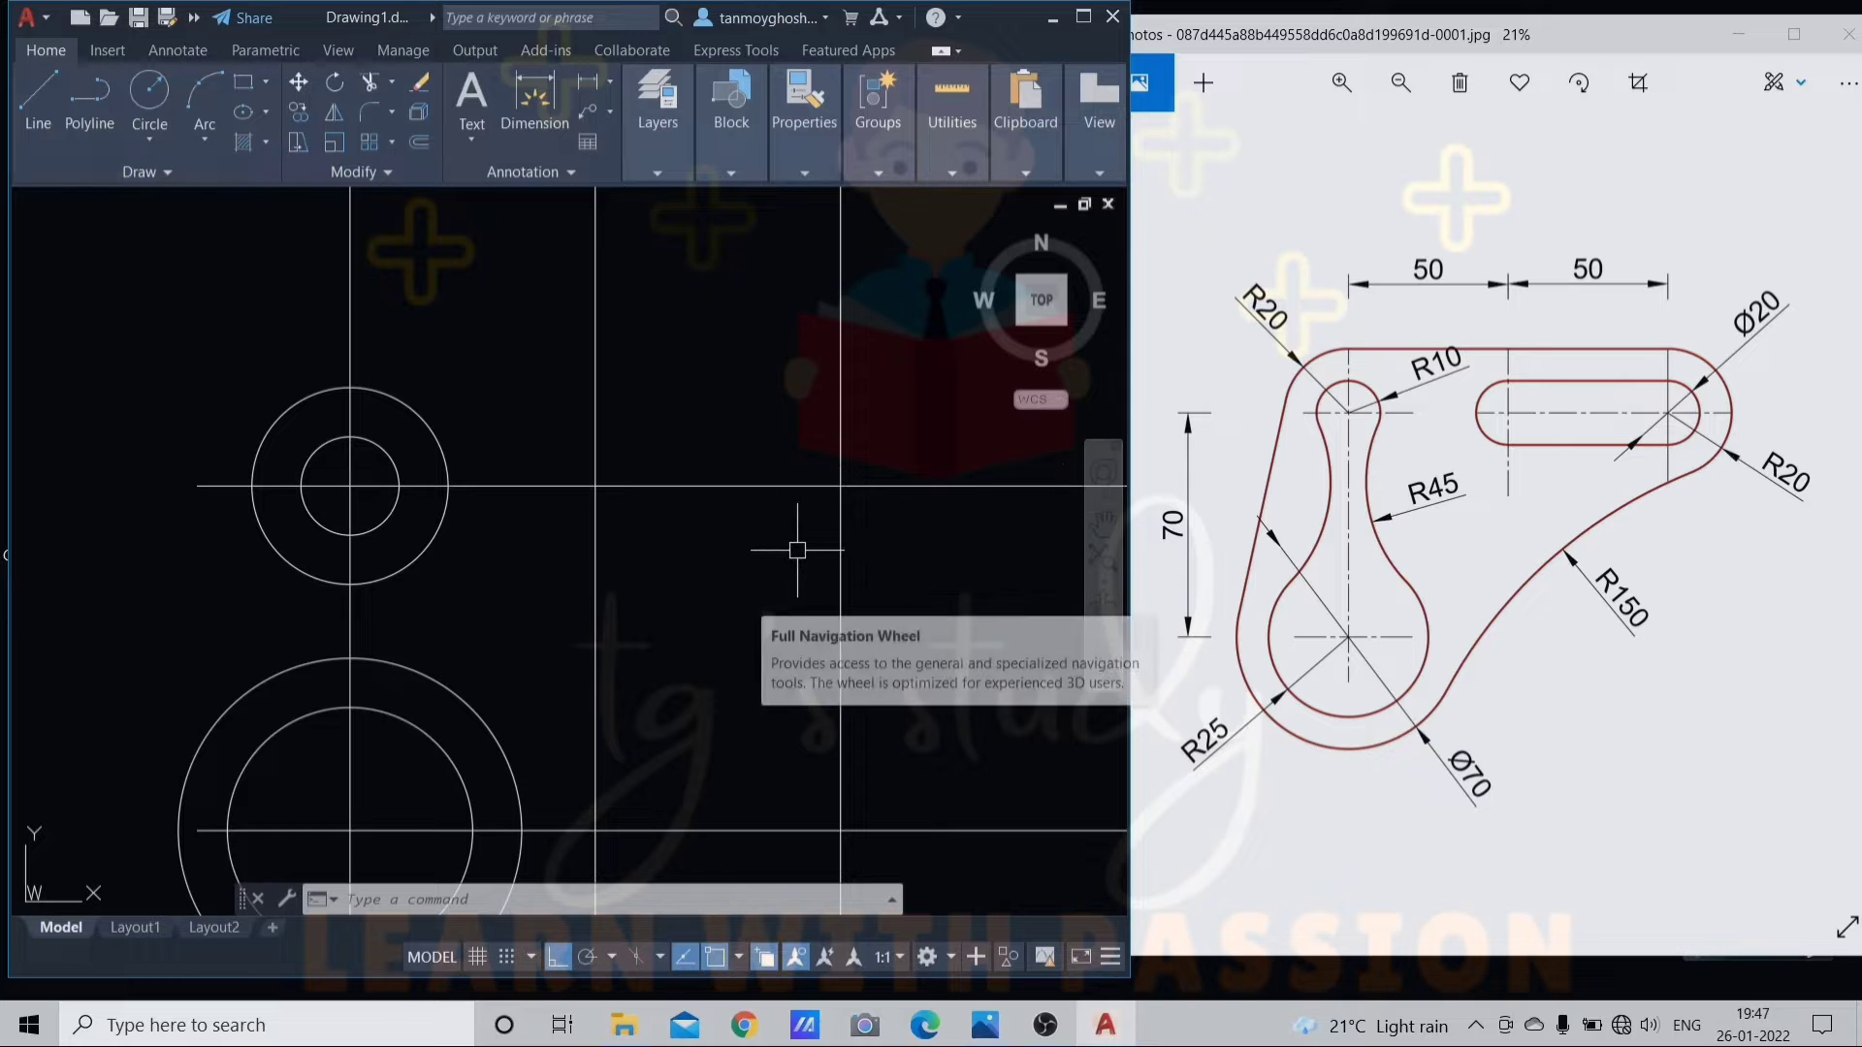
pyautogui.write('c')
pyautogui.press('Return')
pyautogui.click(596, 485)
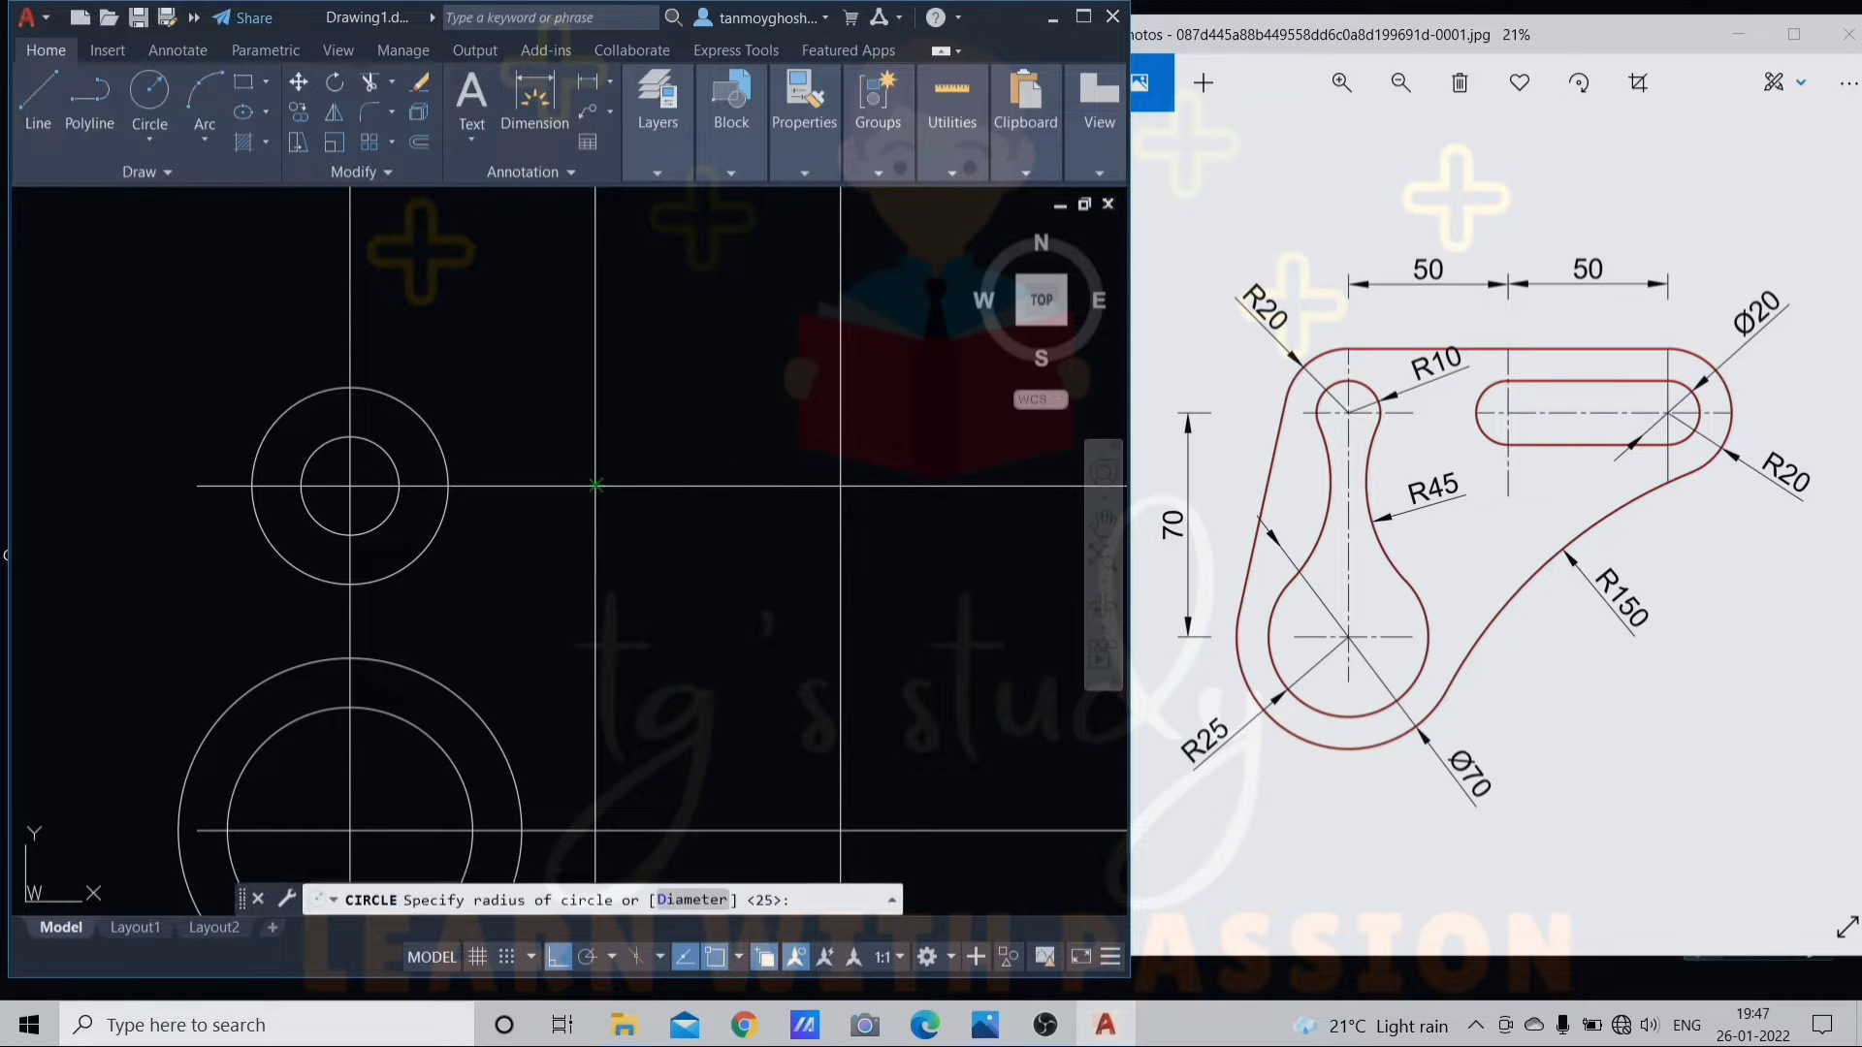
pyautogui.write('d')
pyautogui.press('Return')
pyautogui.write('2')
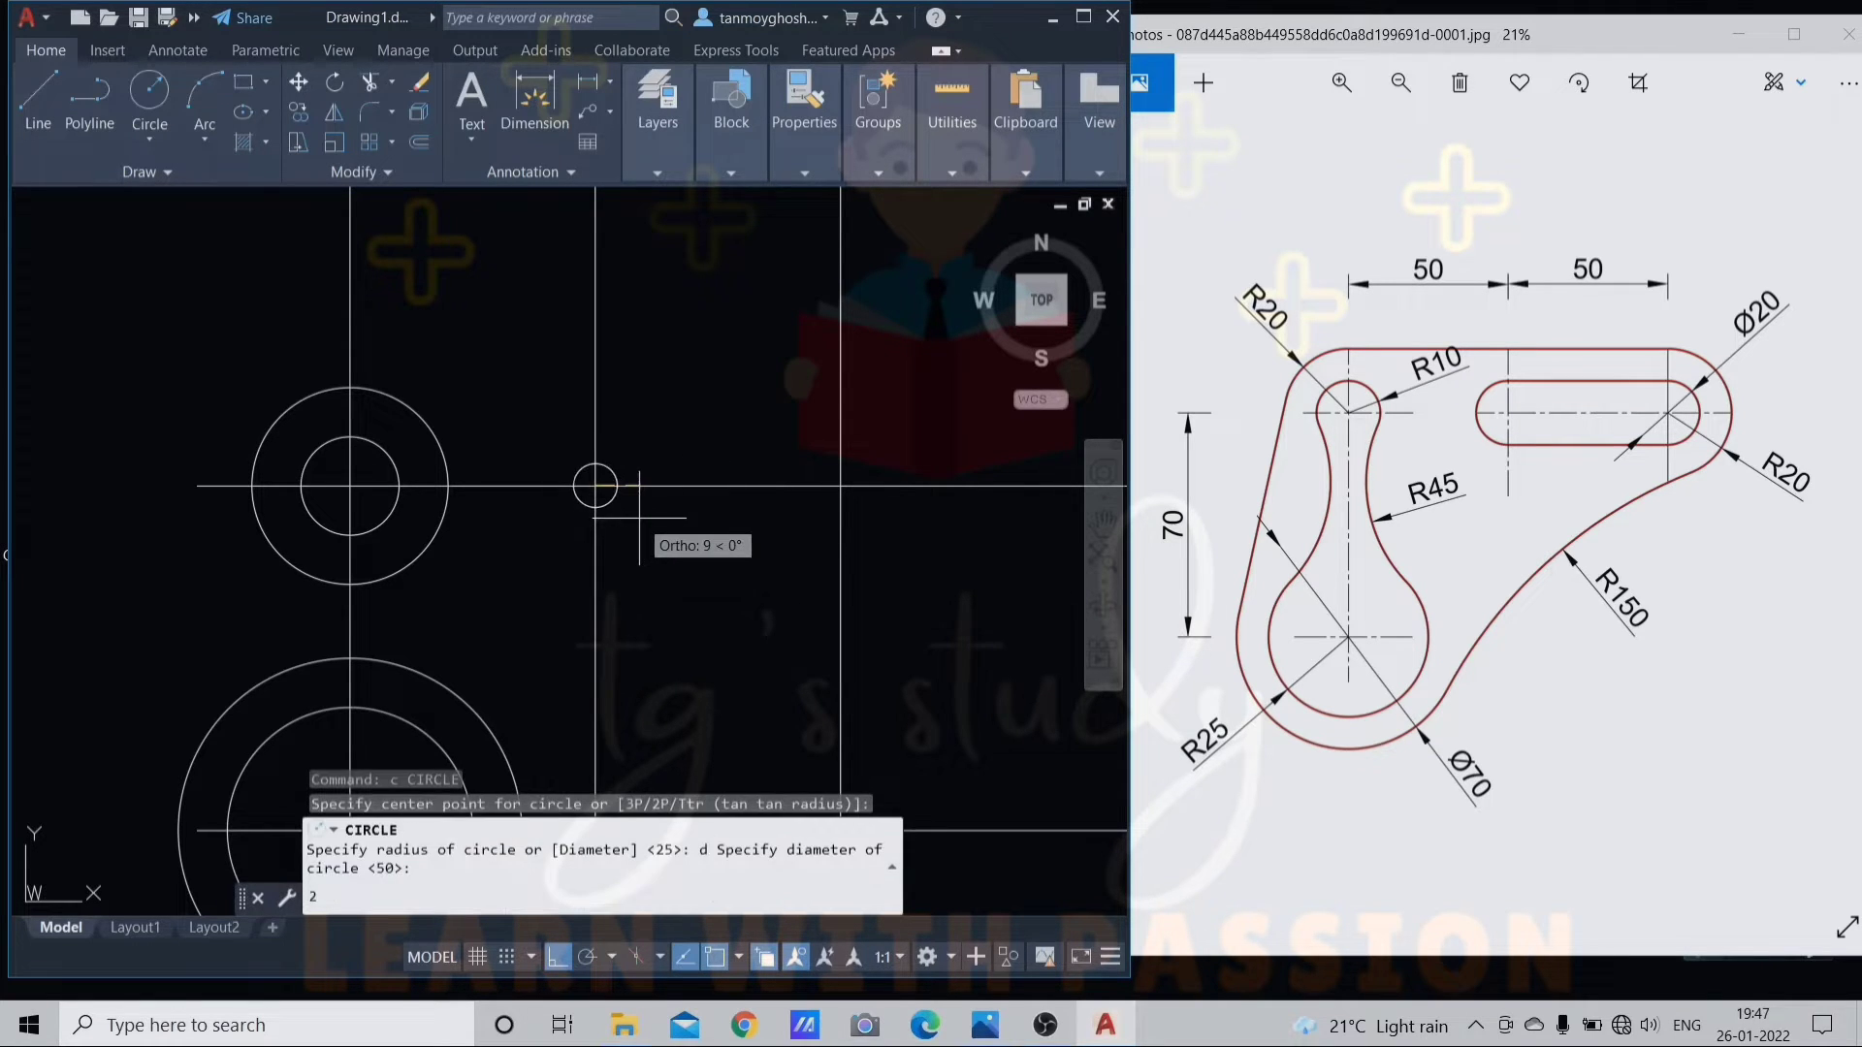
pyautogui.write('0')
pyautogui.press('Return')
# Draw a circle of radius 10 mm centred where the rightmost vertical line meets the upper horizontal line
pyautogui.press('Return')
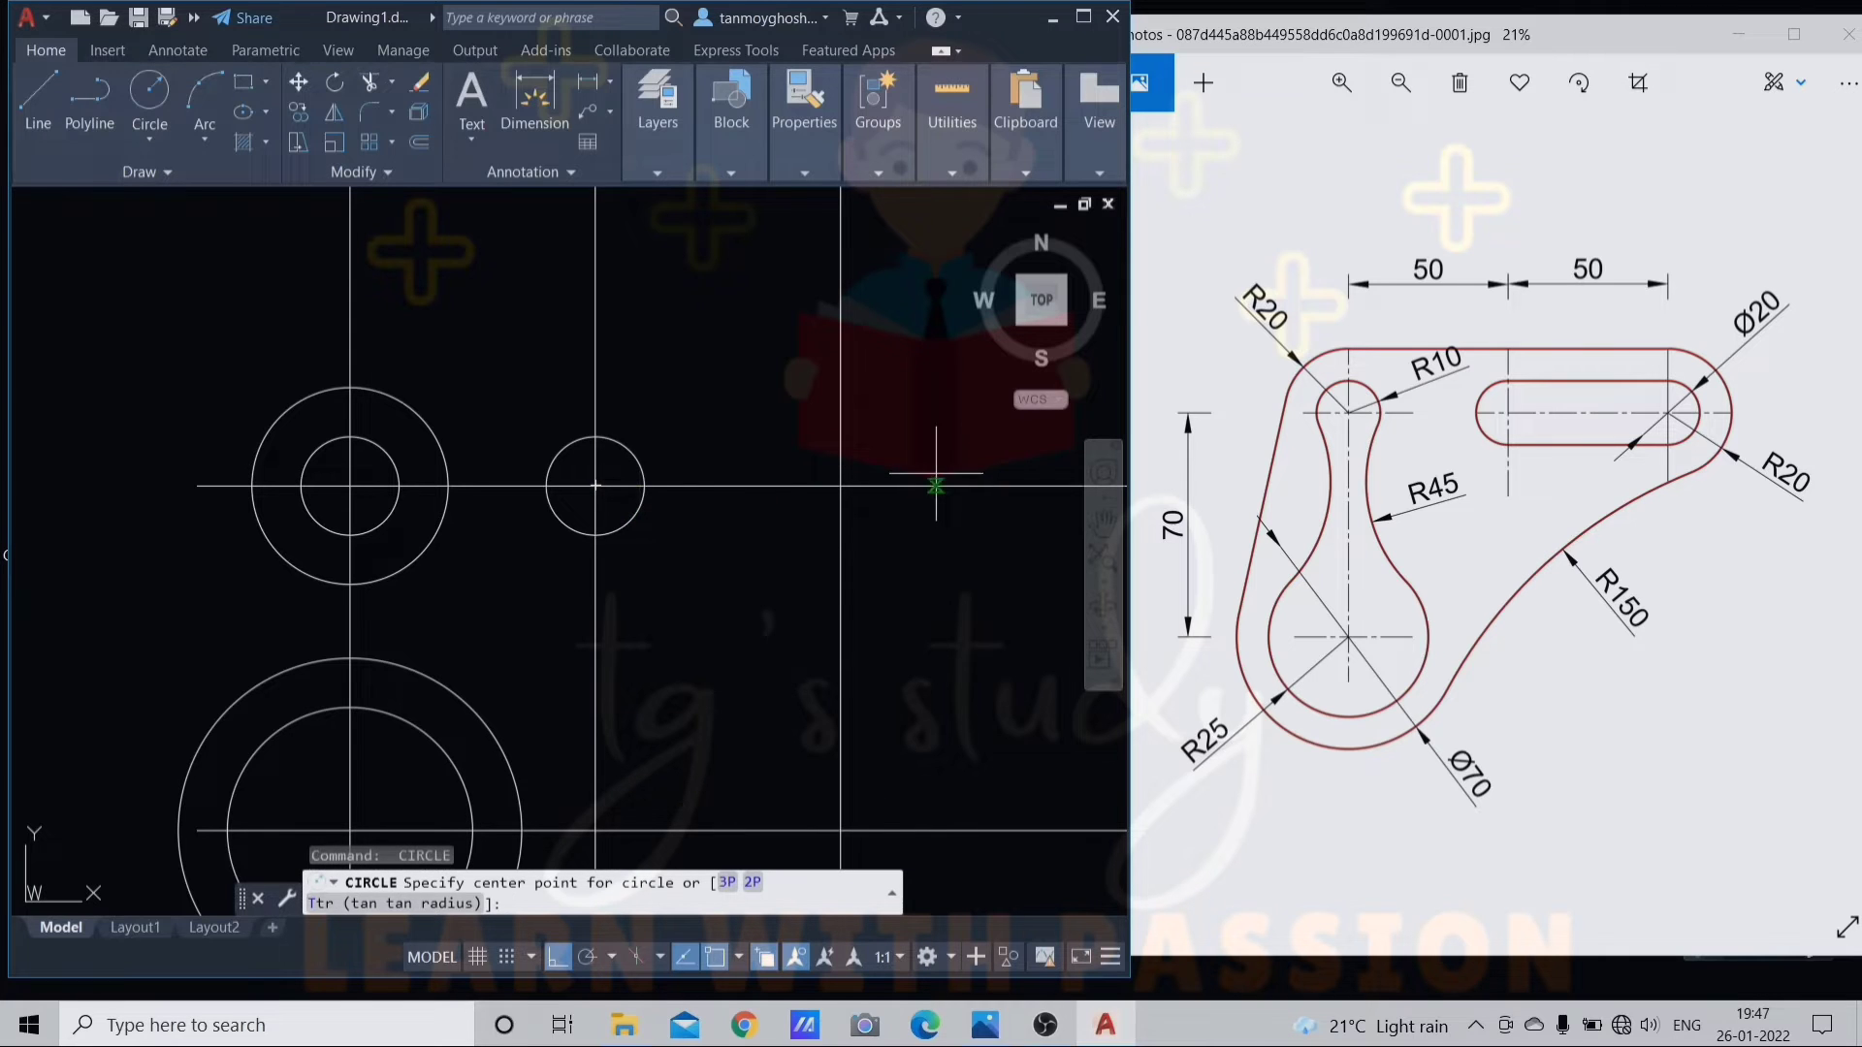
pyautogui.click(840, 485)
pyautogui.press('Return')
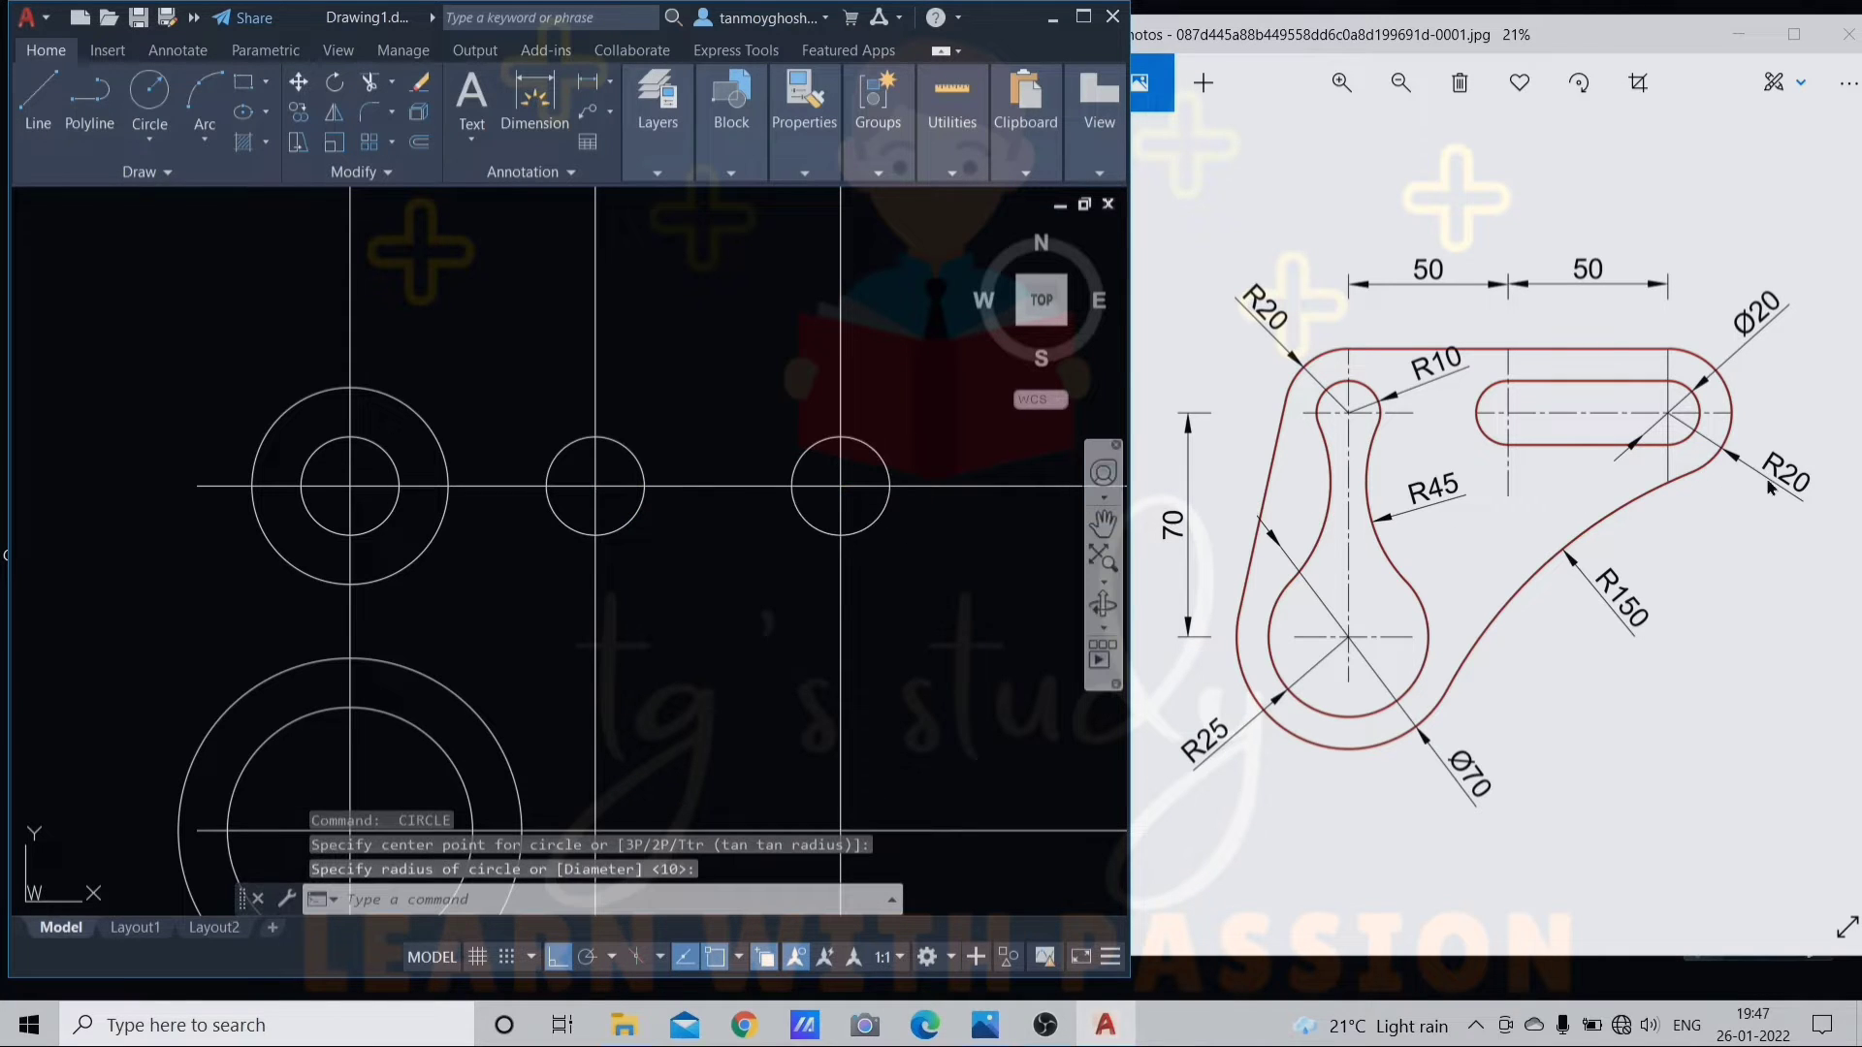
# Draw a concentric circle of radius 20 mm around the small circle on the rightmost vertical line
pyautogui.press('Return')
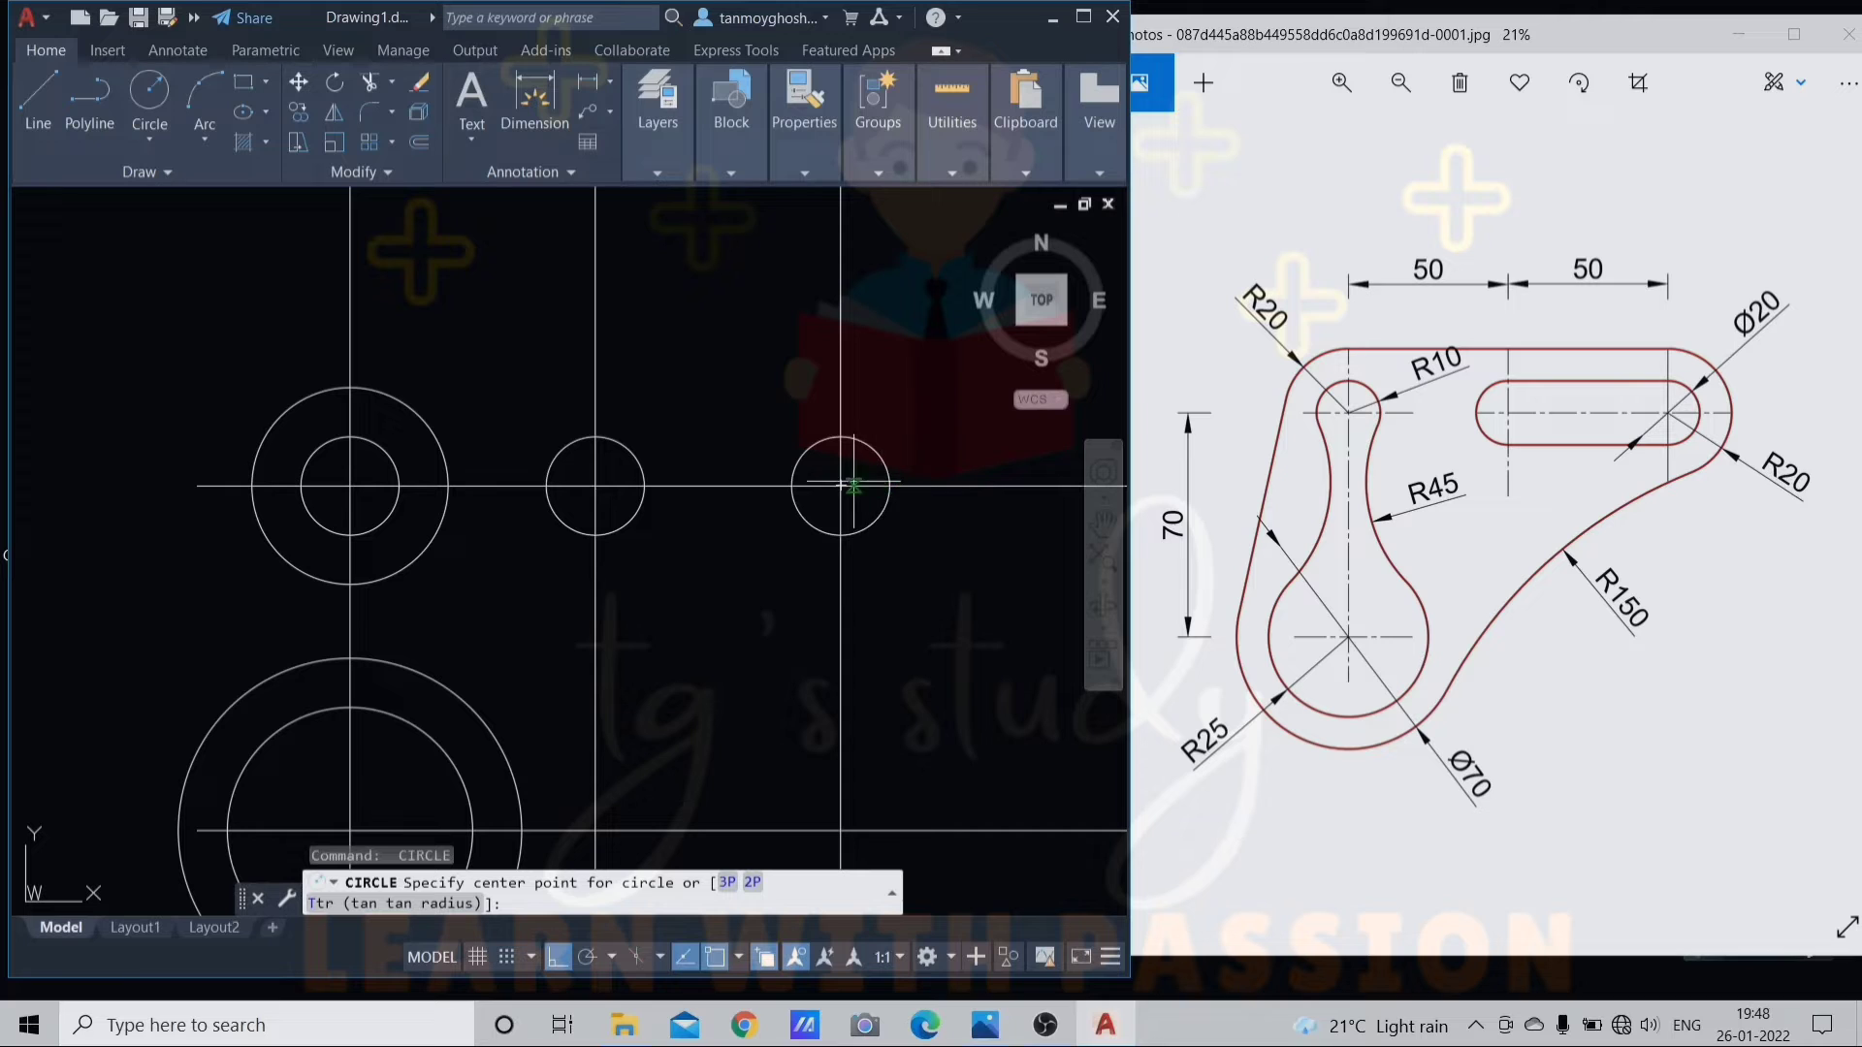
pyautogui.click(840, 484)
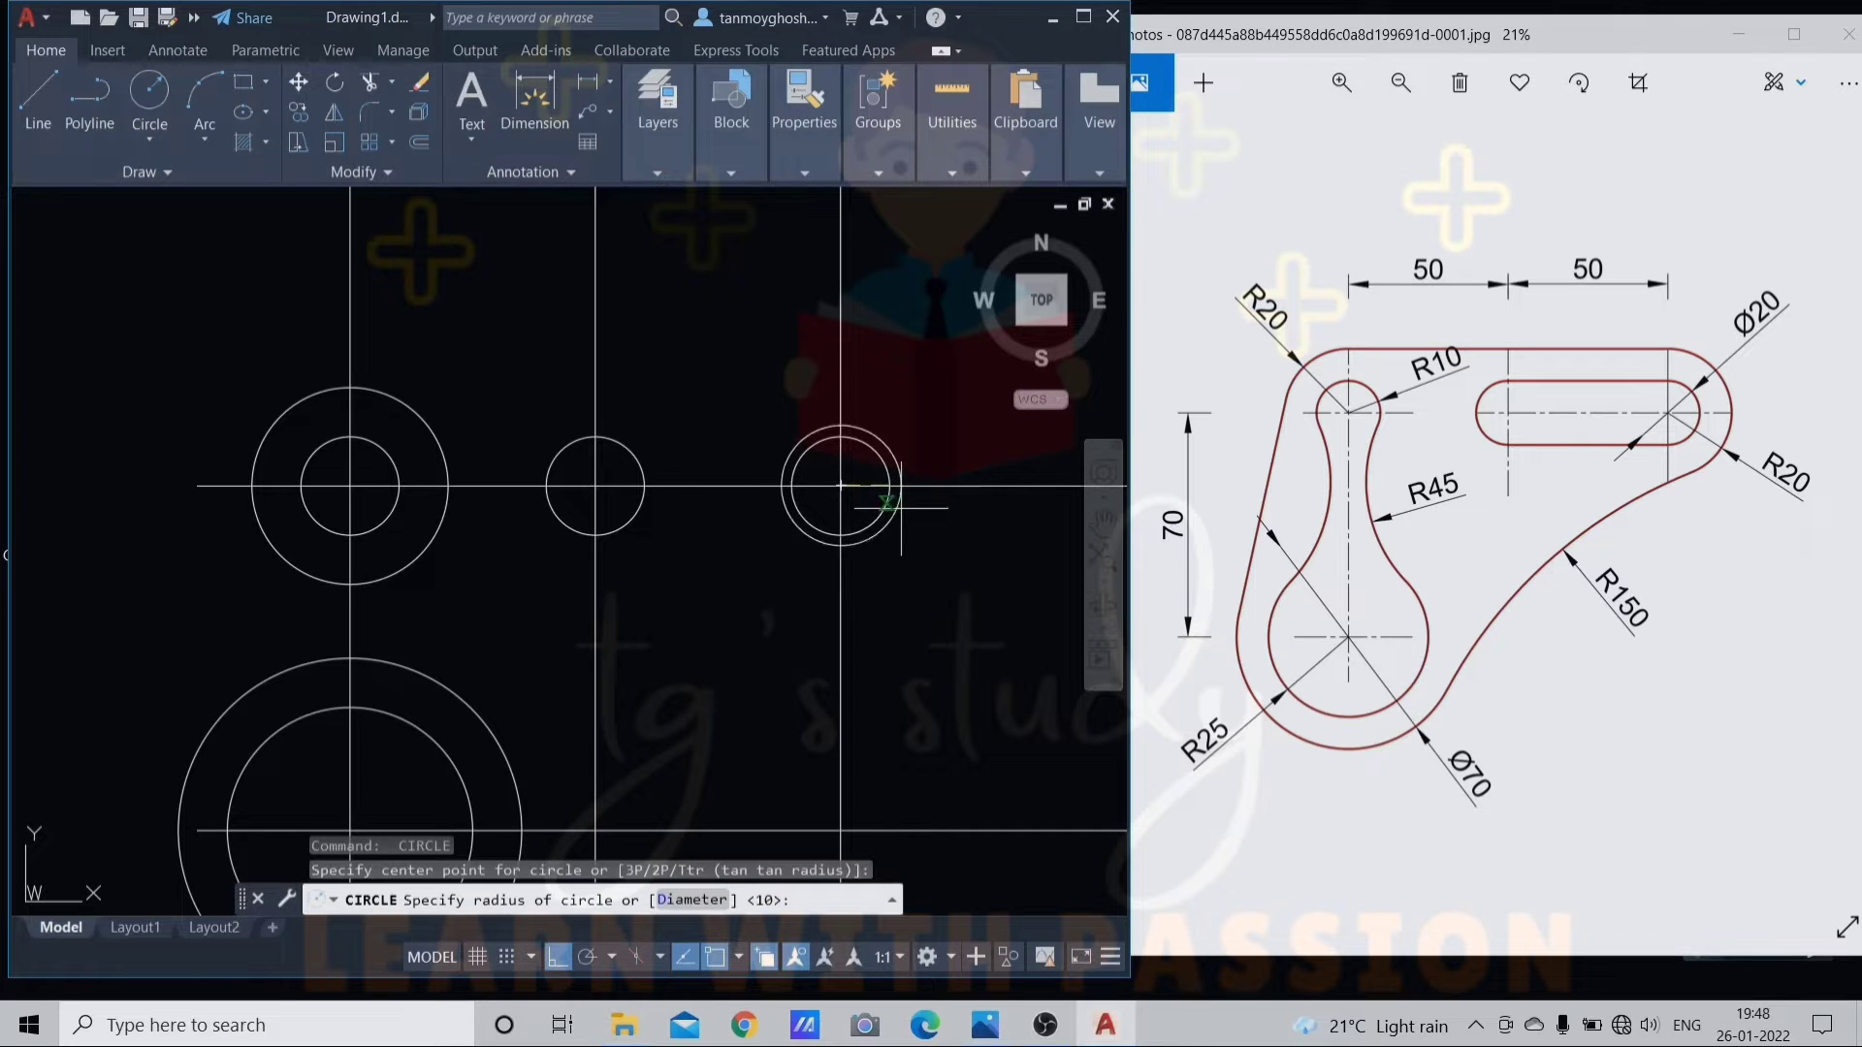
pyautogui.write('r')
pyautogui.press('Return')
pyautogui.write('20')
pyautogui.press('Return')
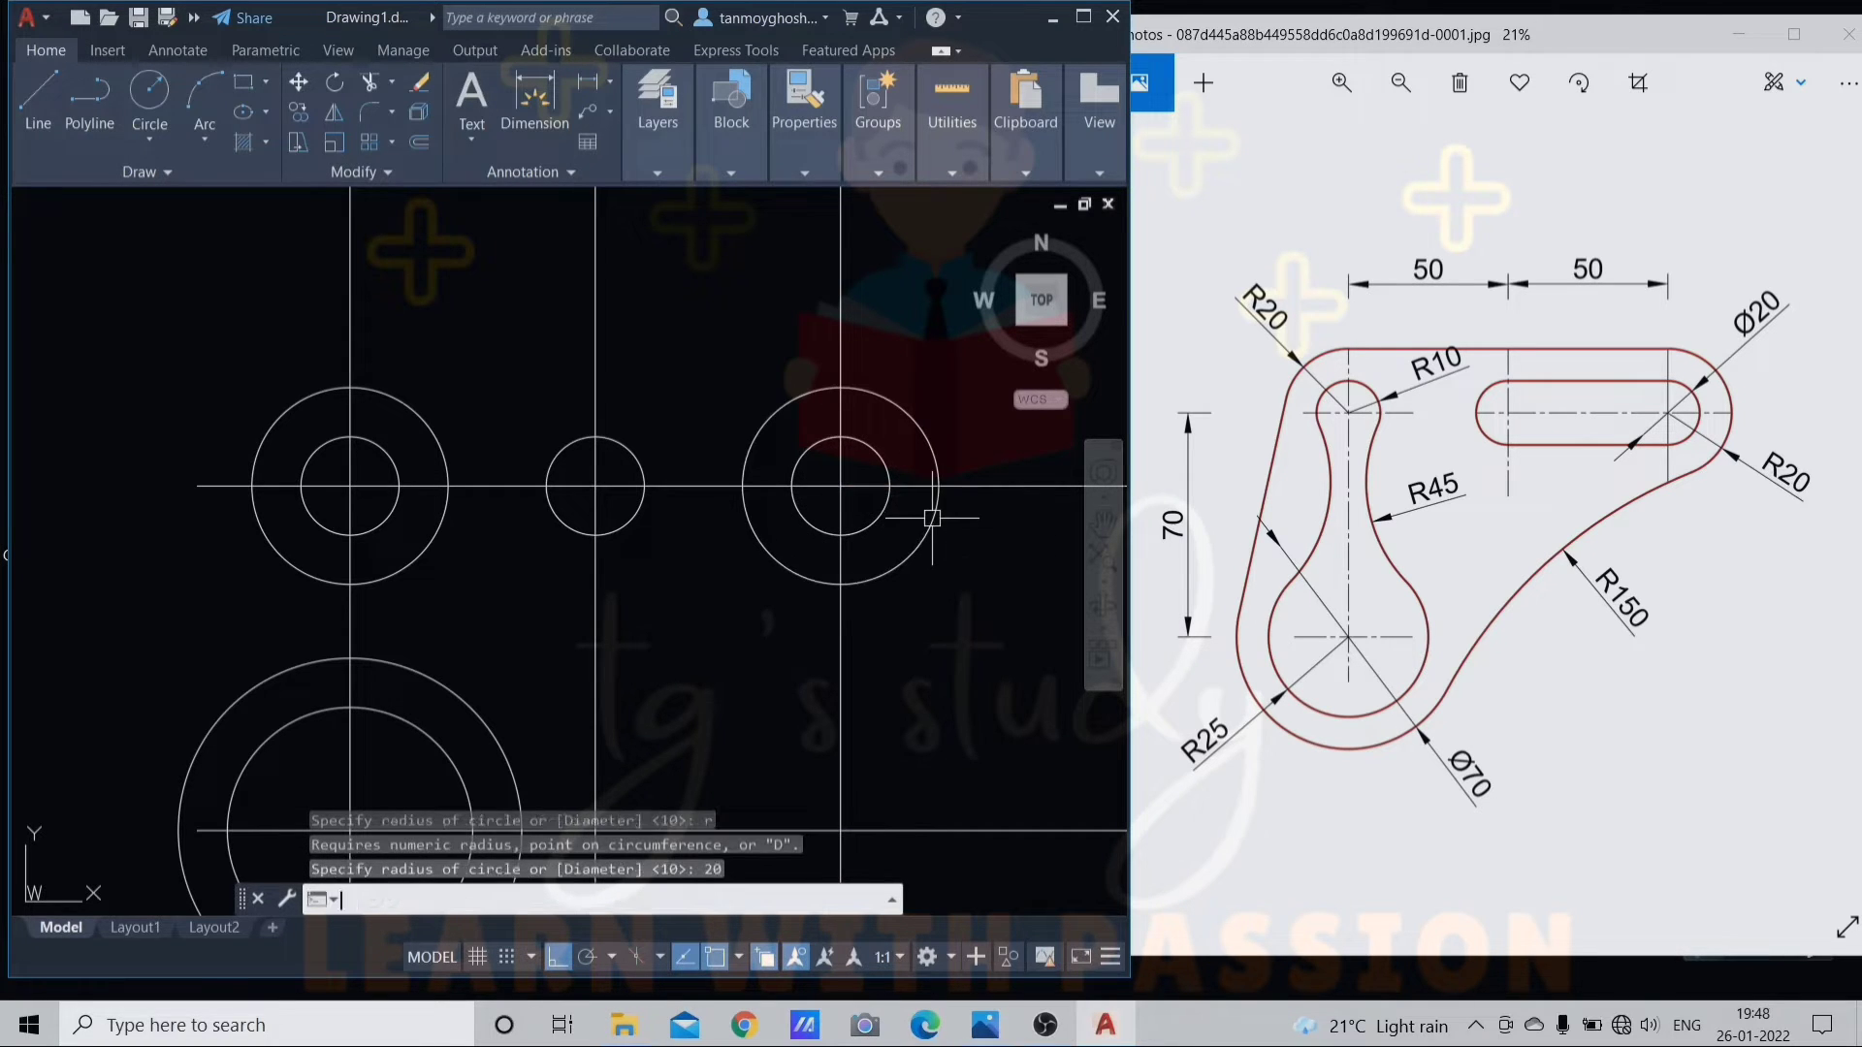
# Draw a horizontal line joining the top points of the two 20 mm radius circles
pyautogui.scroll(-2, 930, 517)
pyautogui.moveTo(894, 532); pyautogui.dragTo(831, 488, button='middle')
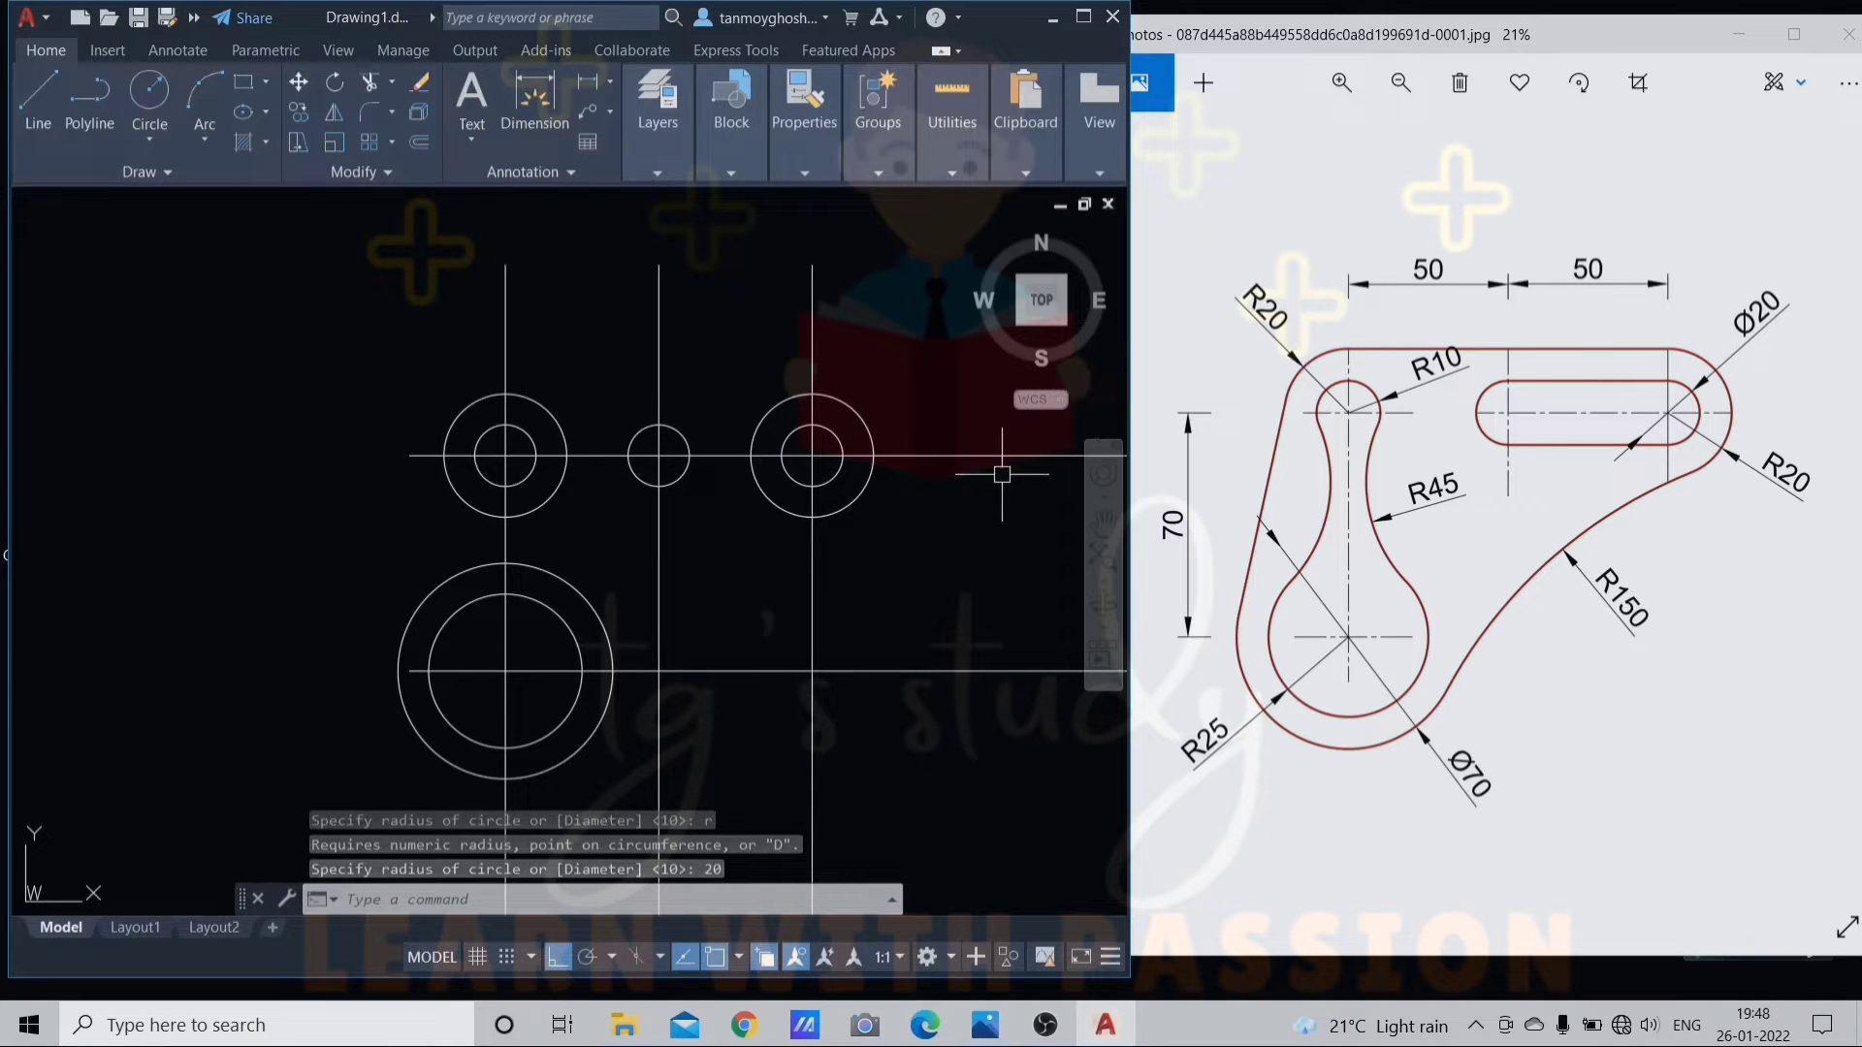
pyautogui.write('l')
pyautogui.press('Return')
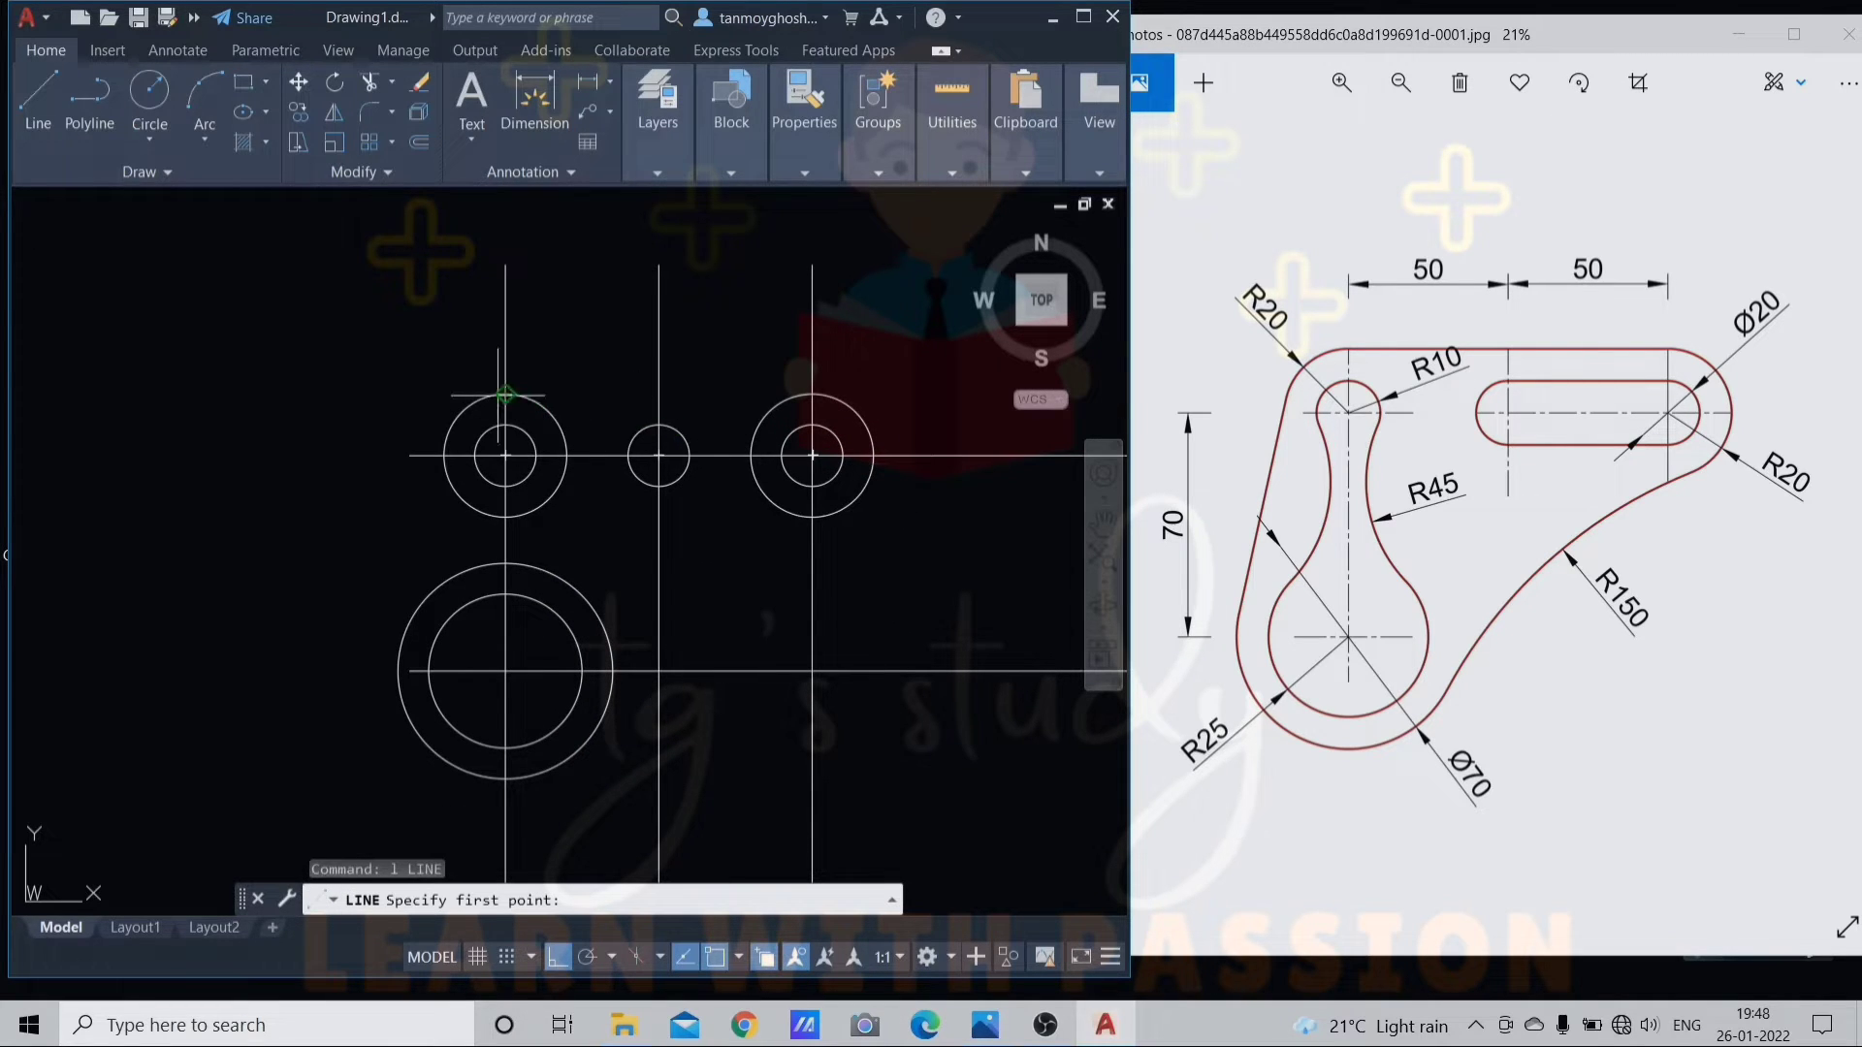
pyautogui.click(505, 393)
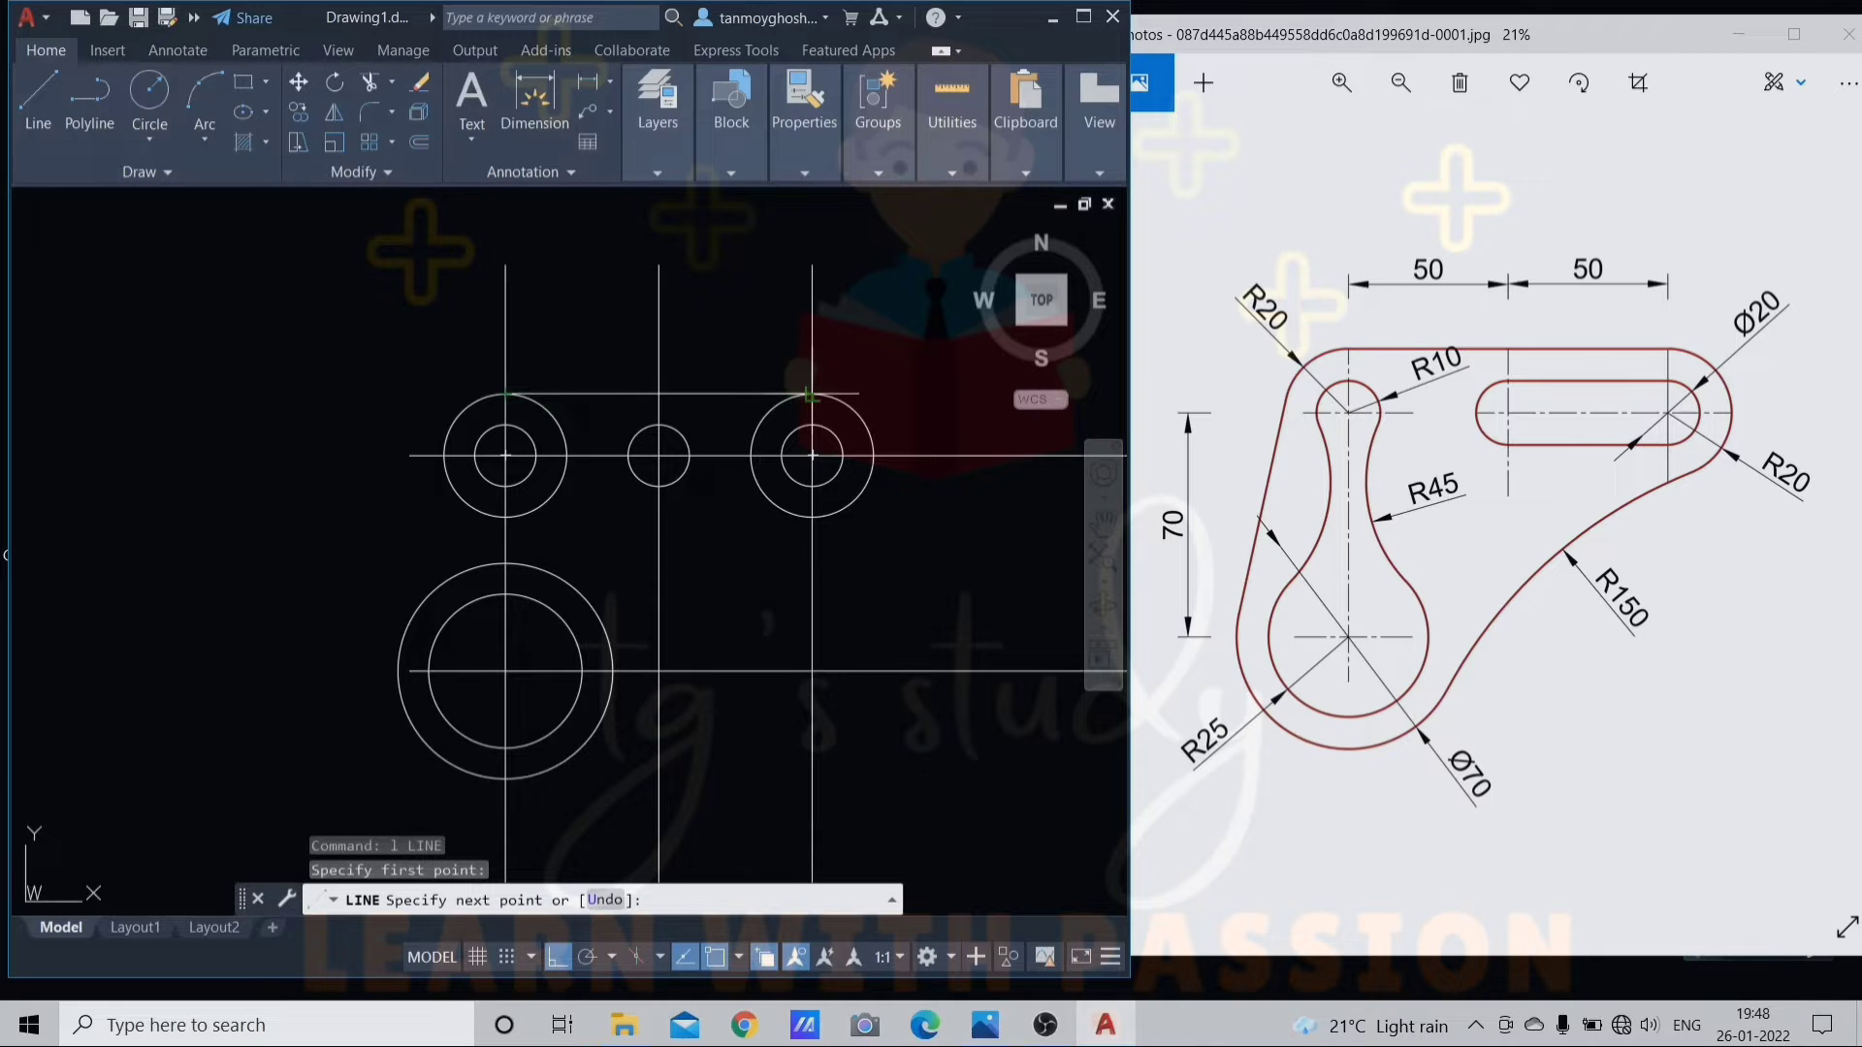
pyautogui.click(812, 393)
pyautogui.press('Escape')
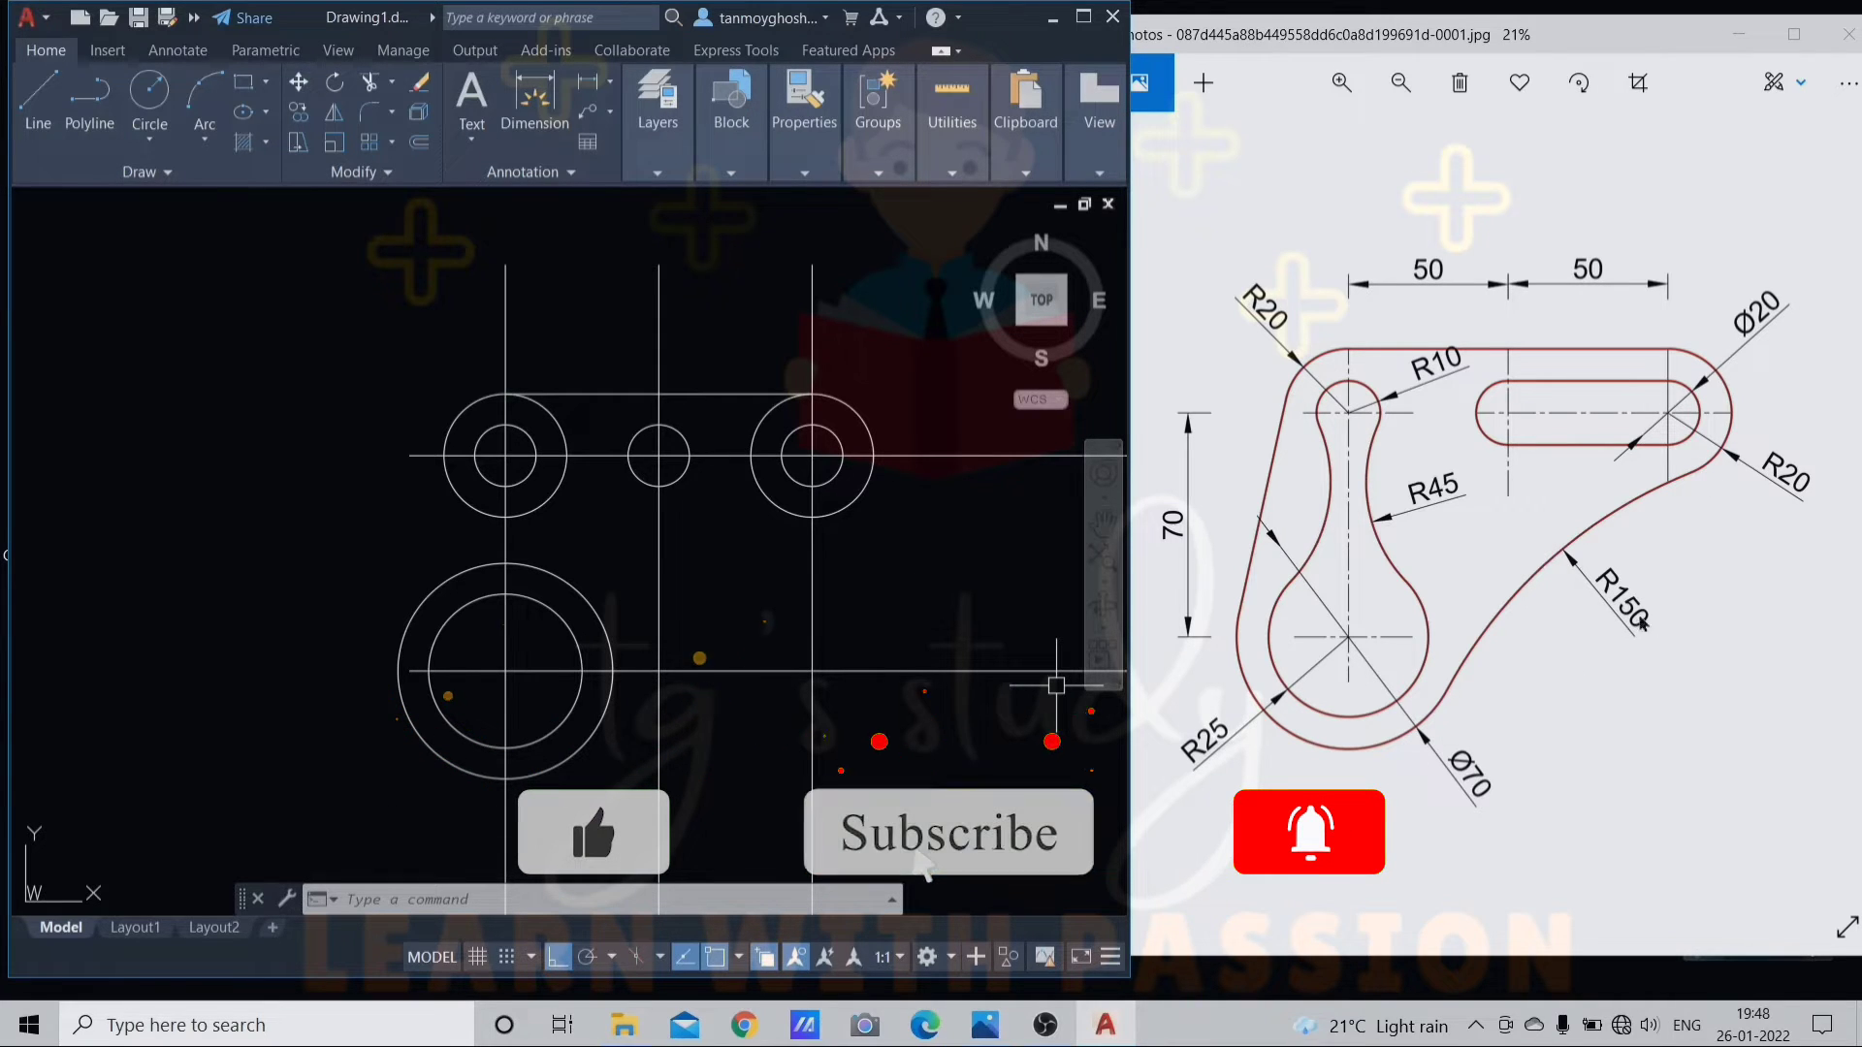
# Fillet the right-hand 20 mm radius circle and the 70 mm diameter circle with a radius of 150 mm
pyautogui.moveTo(911, 595); pyautogui.dragTo(893, 561, button='middle')
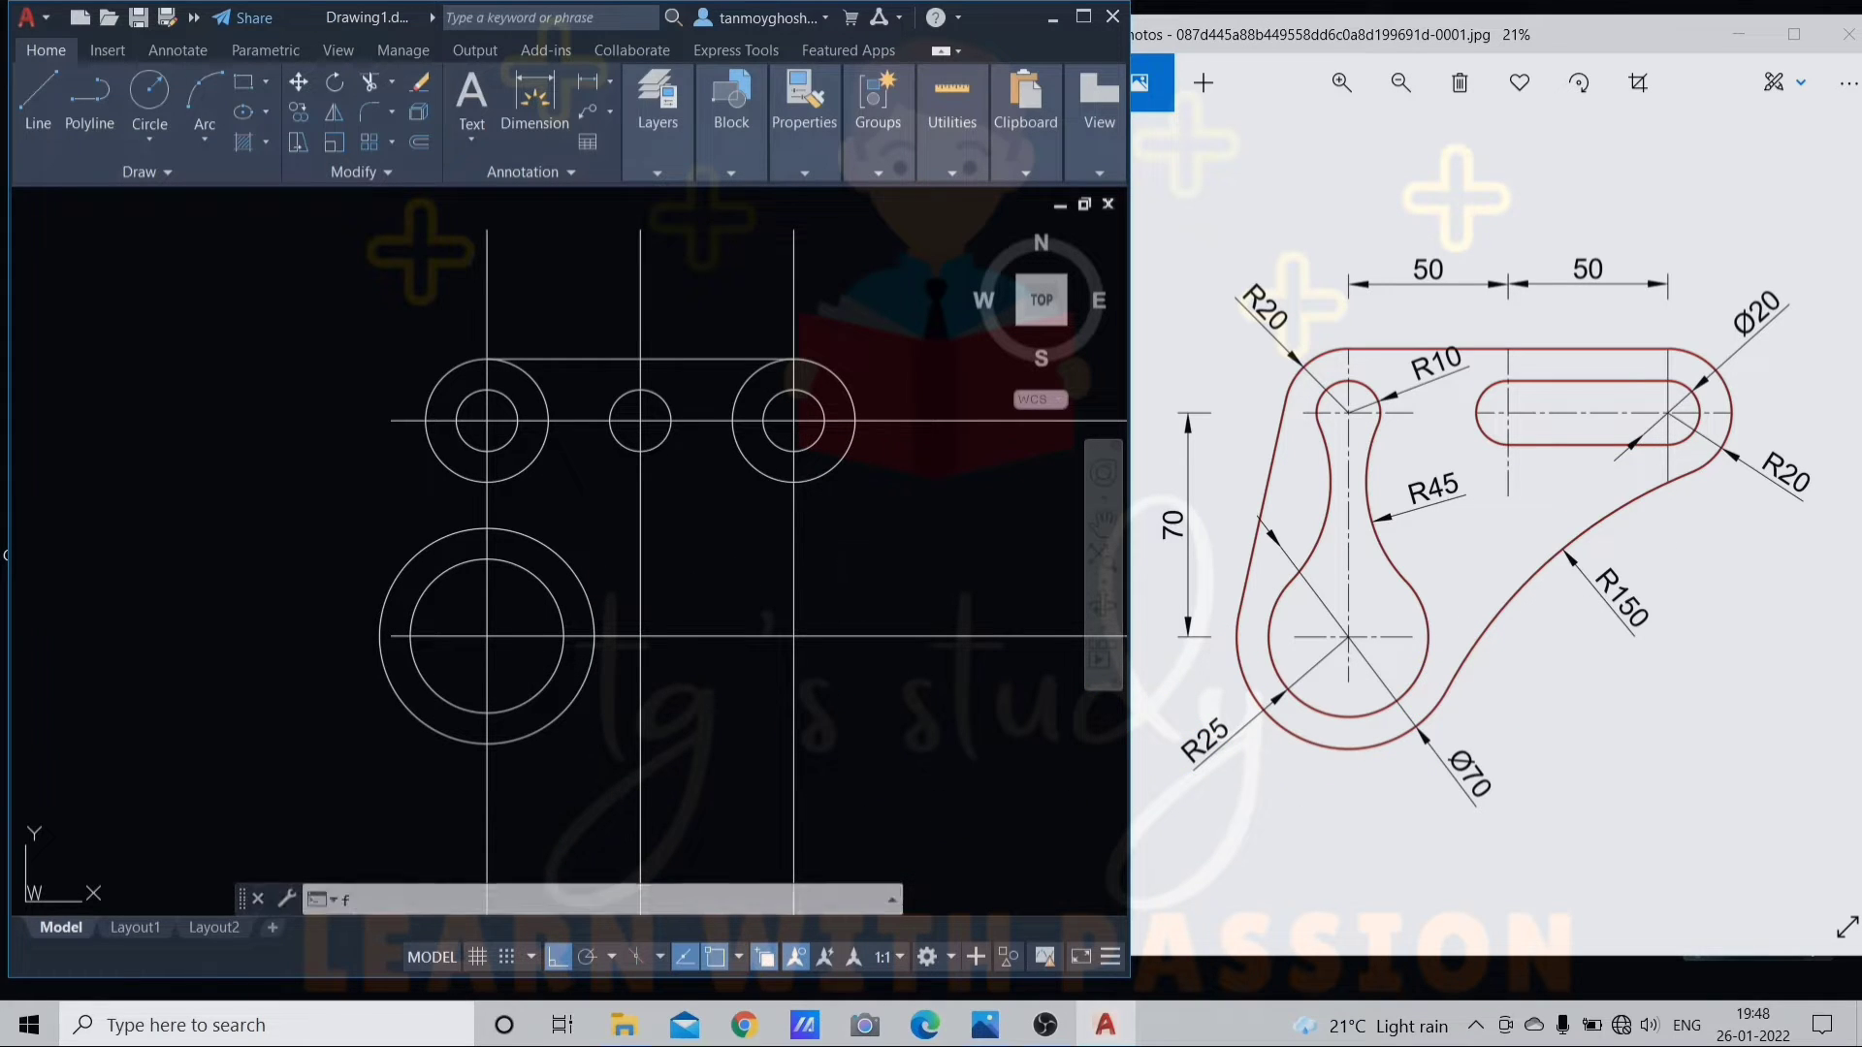
pyautogui.press('Return')
pyautogui.write('r')
pyautogui.press('Return')
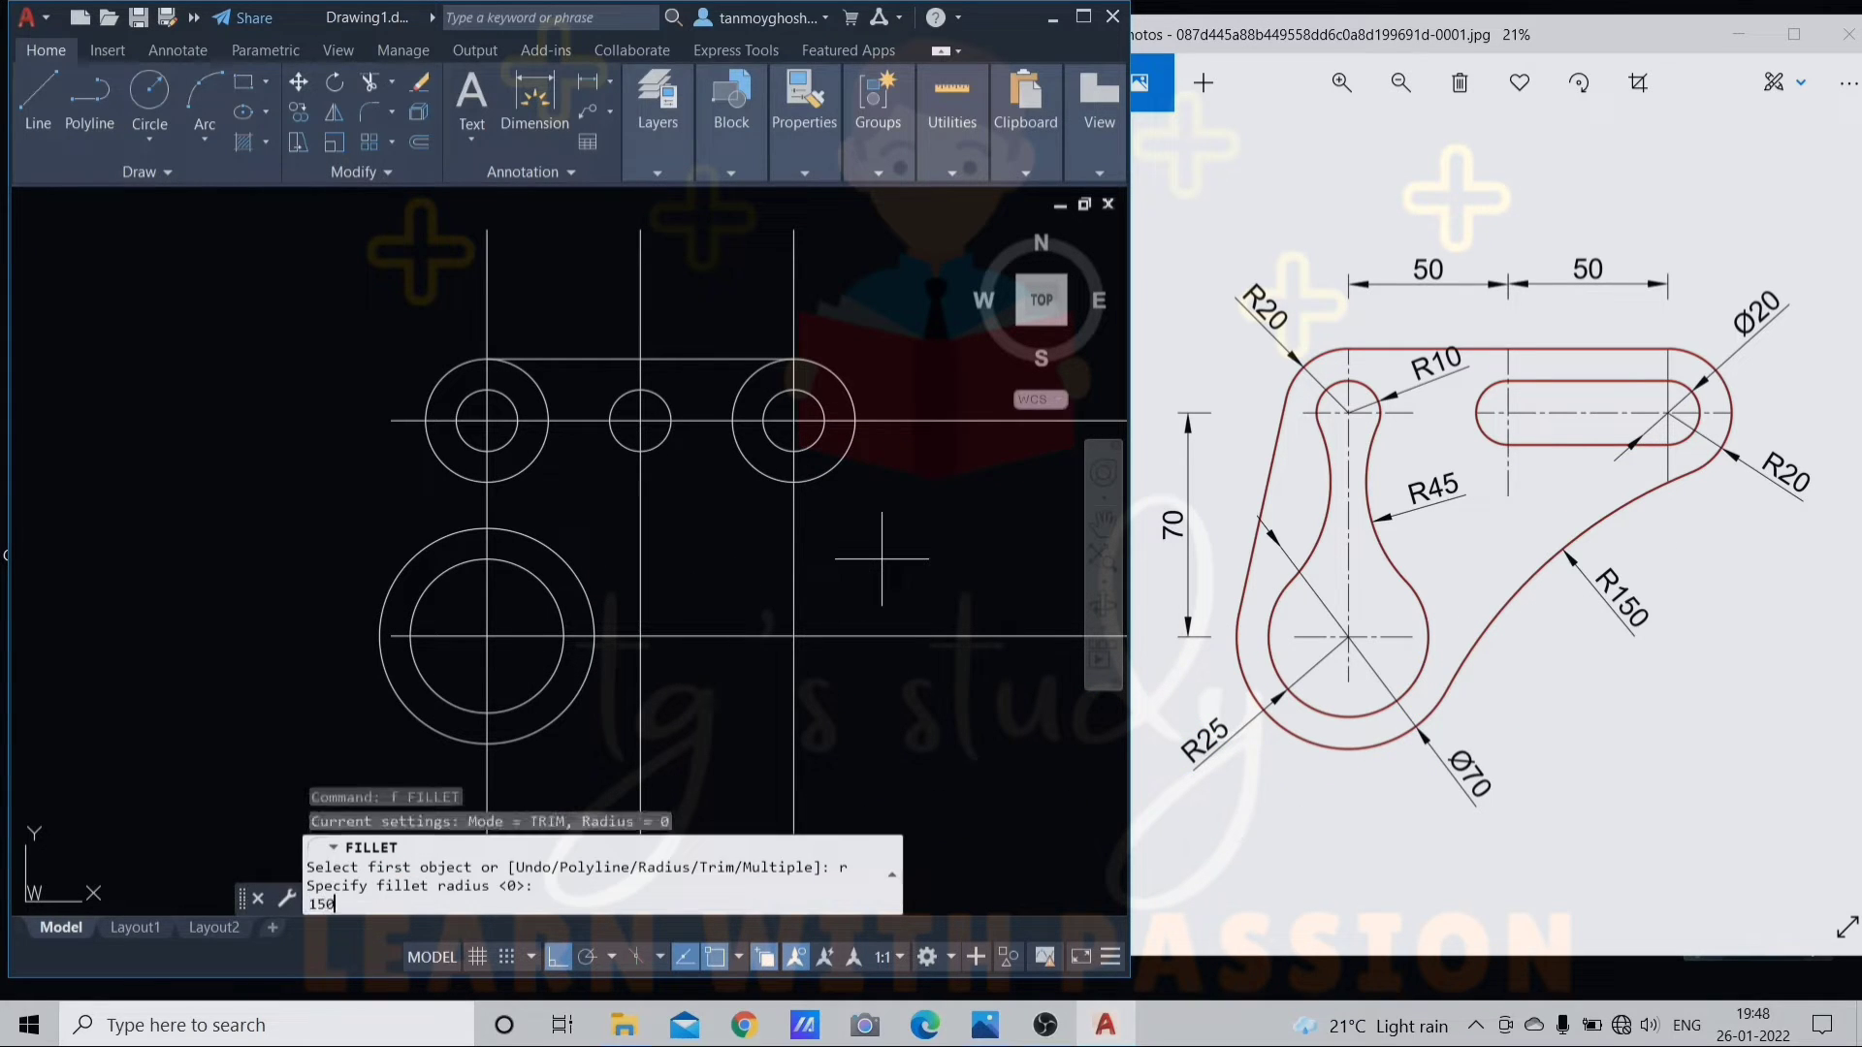
pyautogui.press('Return')
pyautogui.click(822, 472)
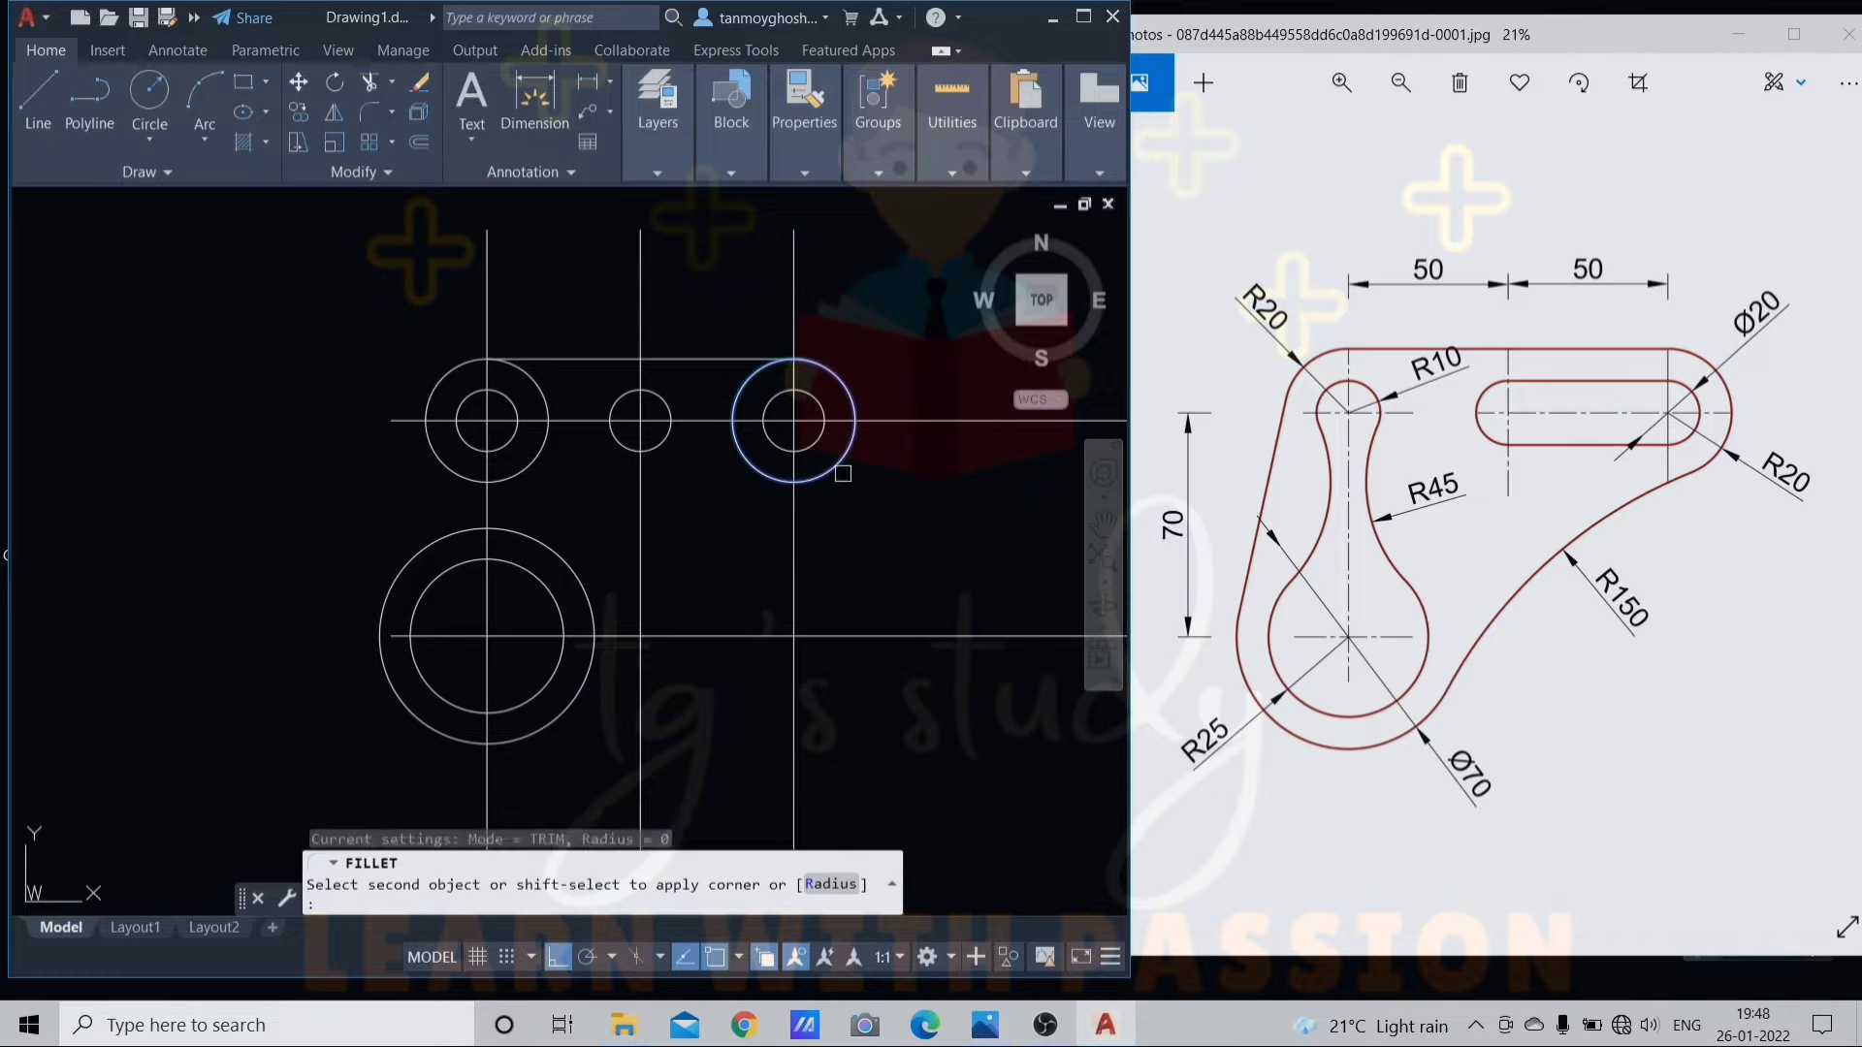
pyautogui.click(582, 679)
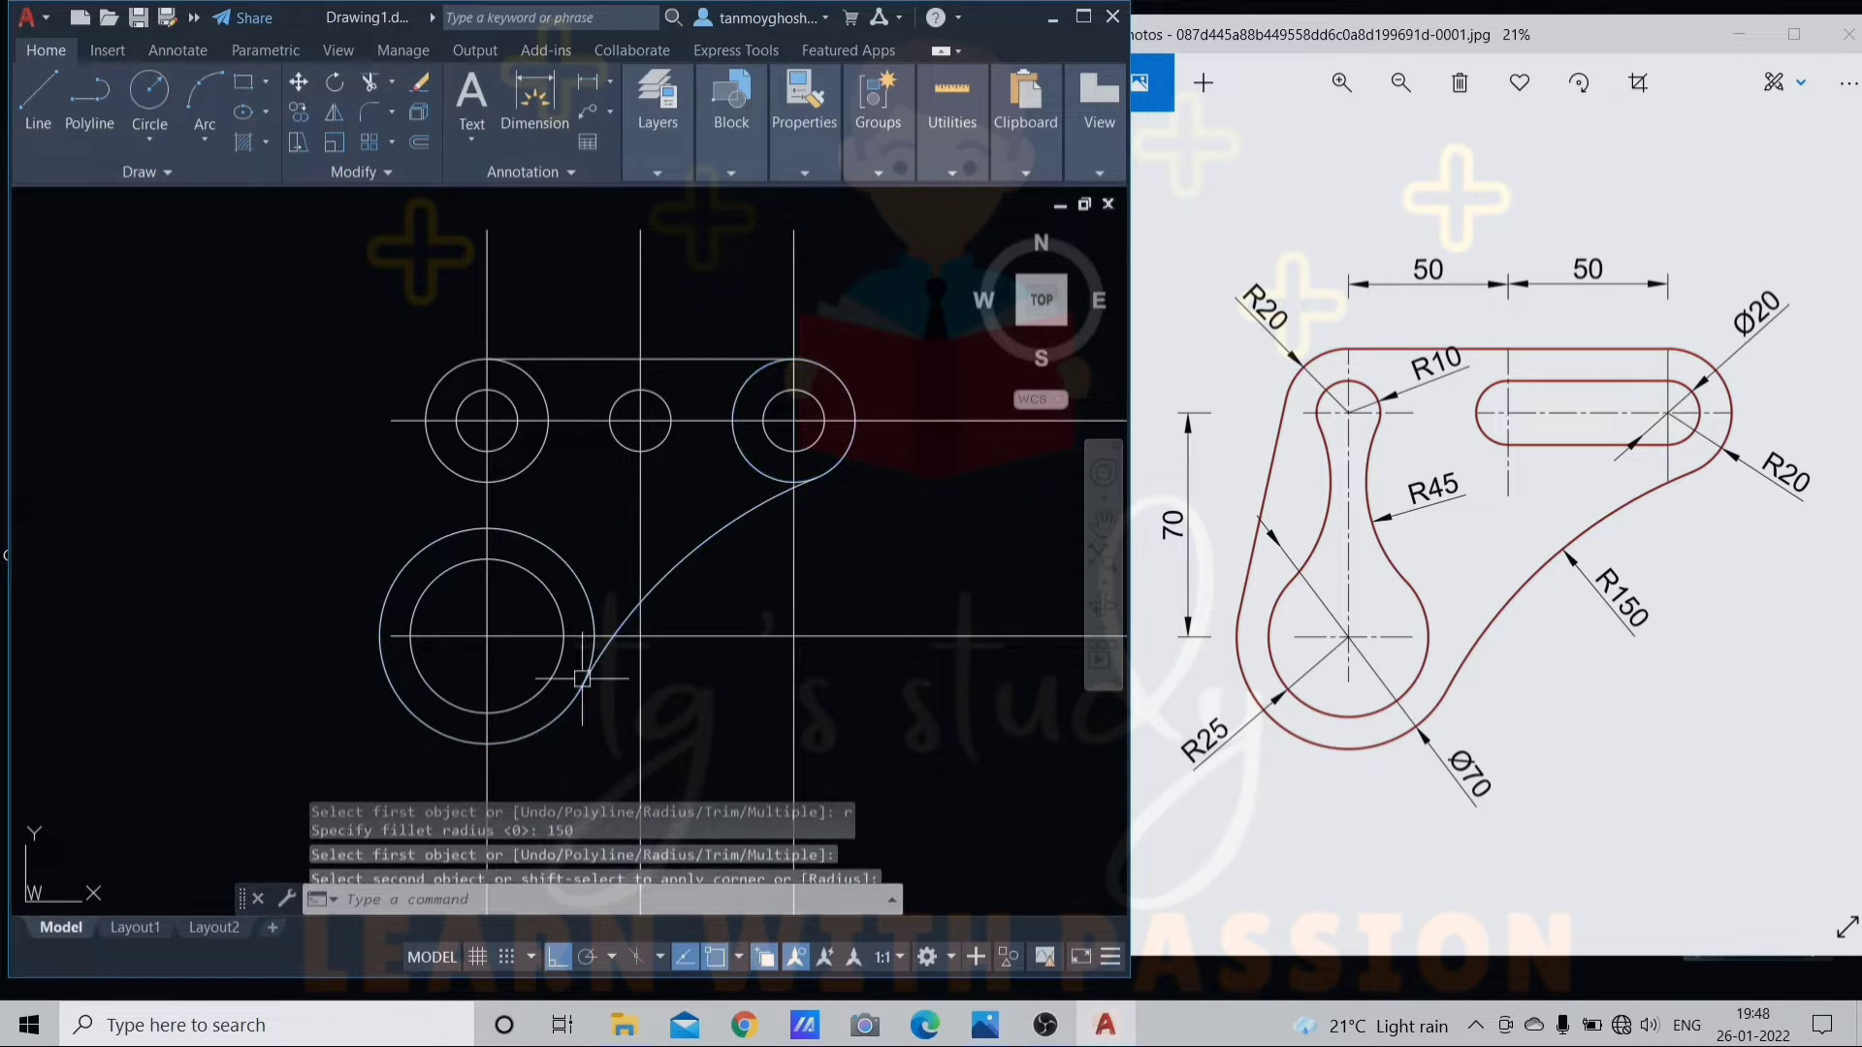
pyautogui.press('Escape')
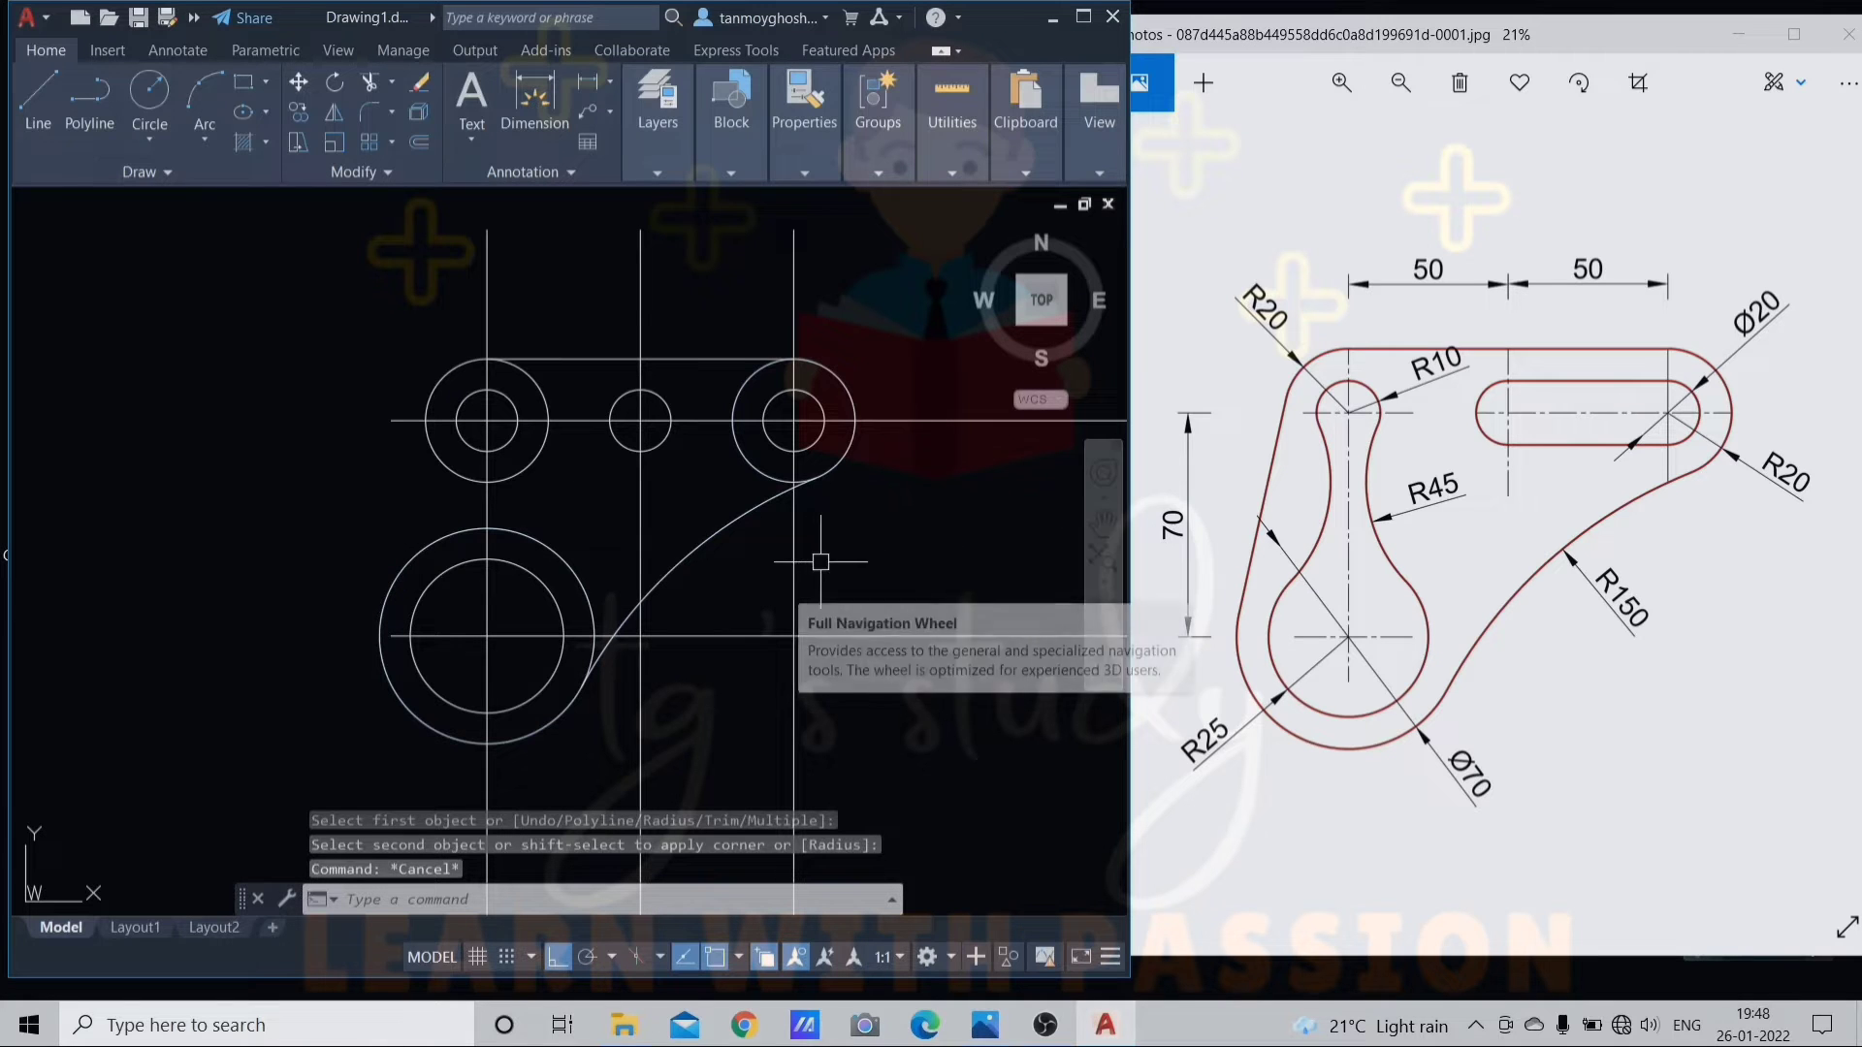
# Draw an outer line tangent to the left sides of the upper-left 20 mm radius circle and the 70 mm diameter circle
pyautogui.write('l')
pyautogui.press('Return')
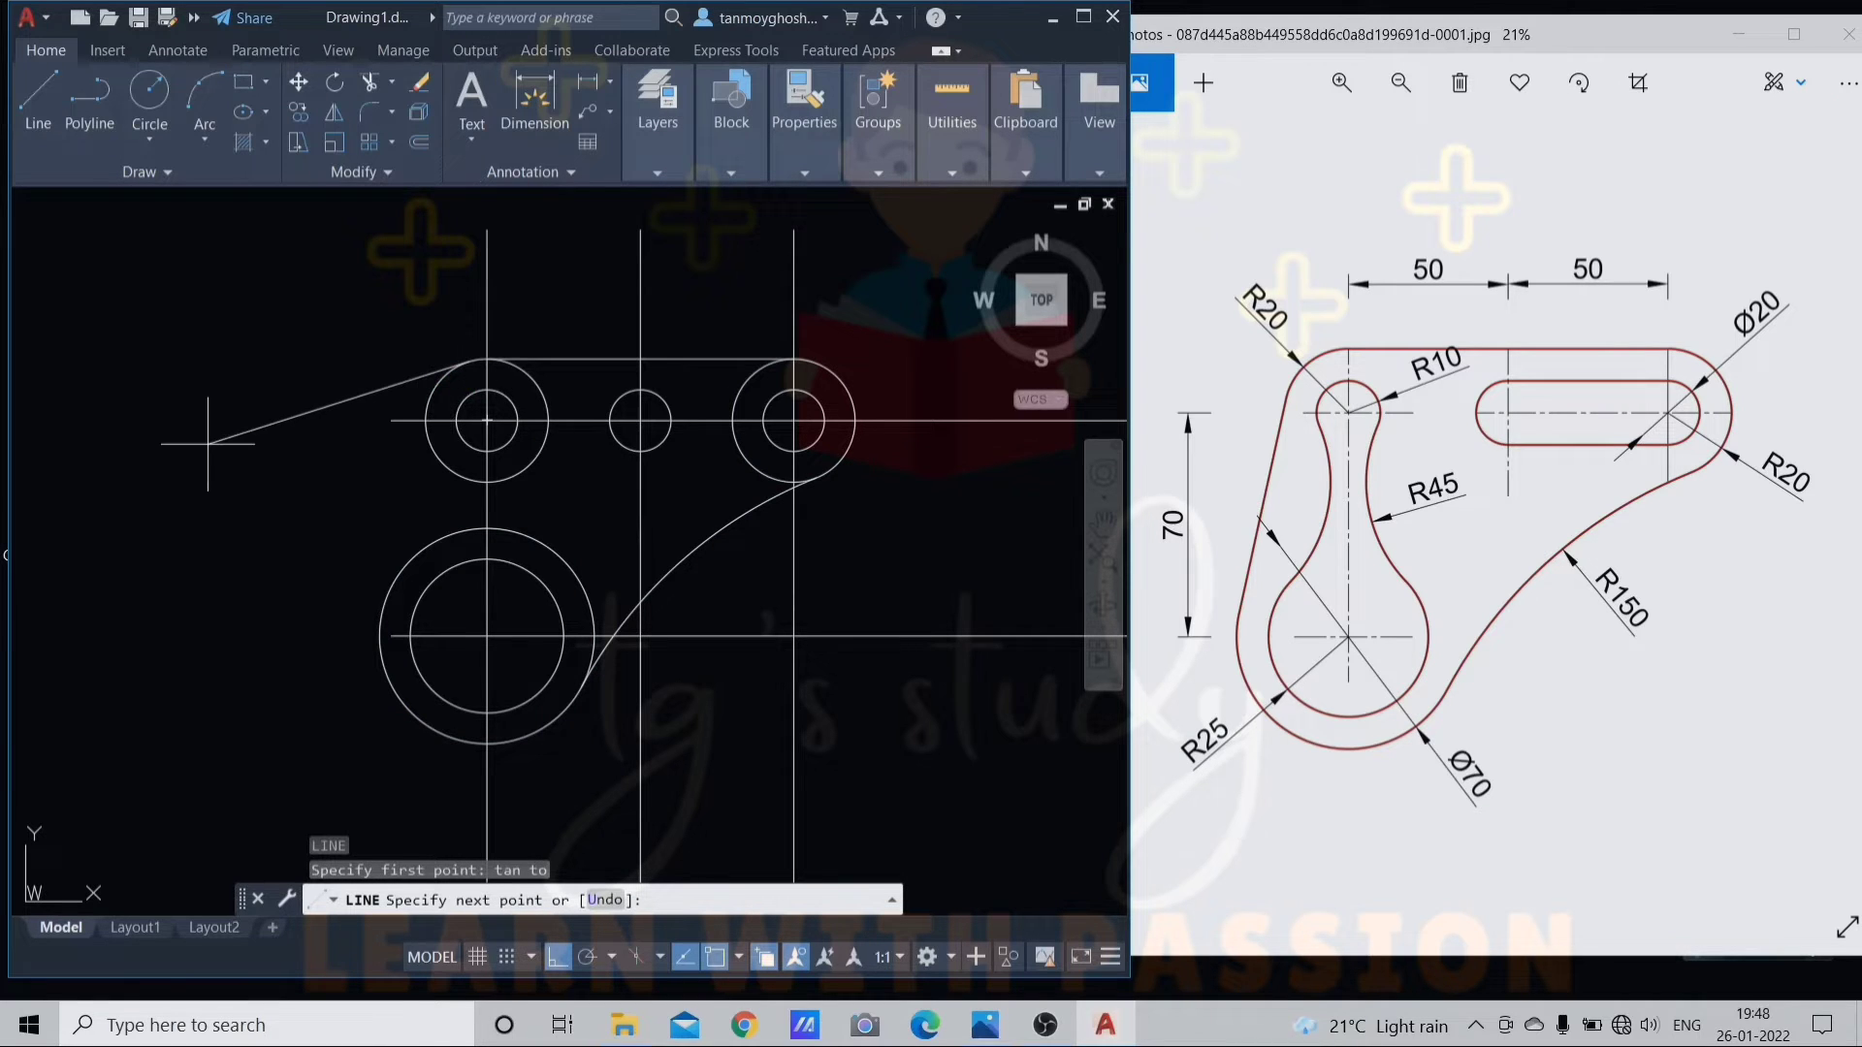
pyautogui.write('tan to')
pyautogui.click(397, 582)
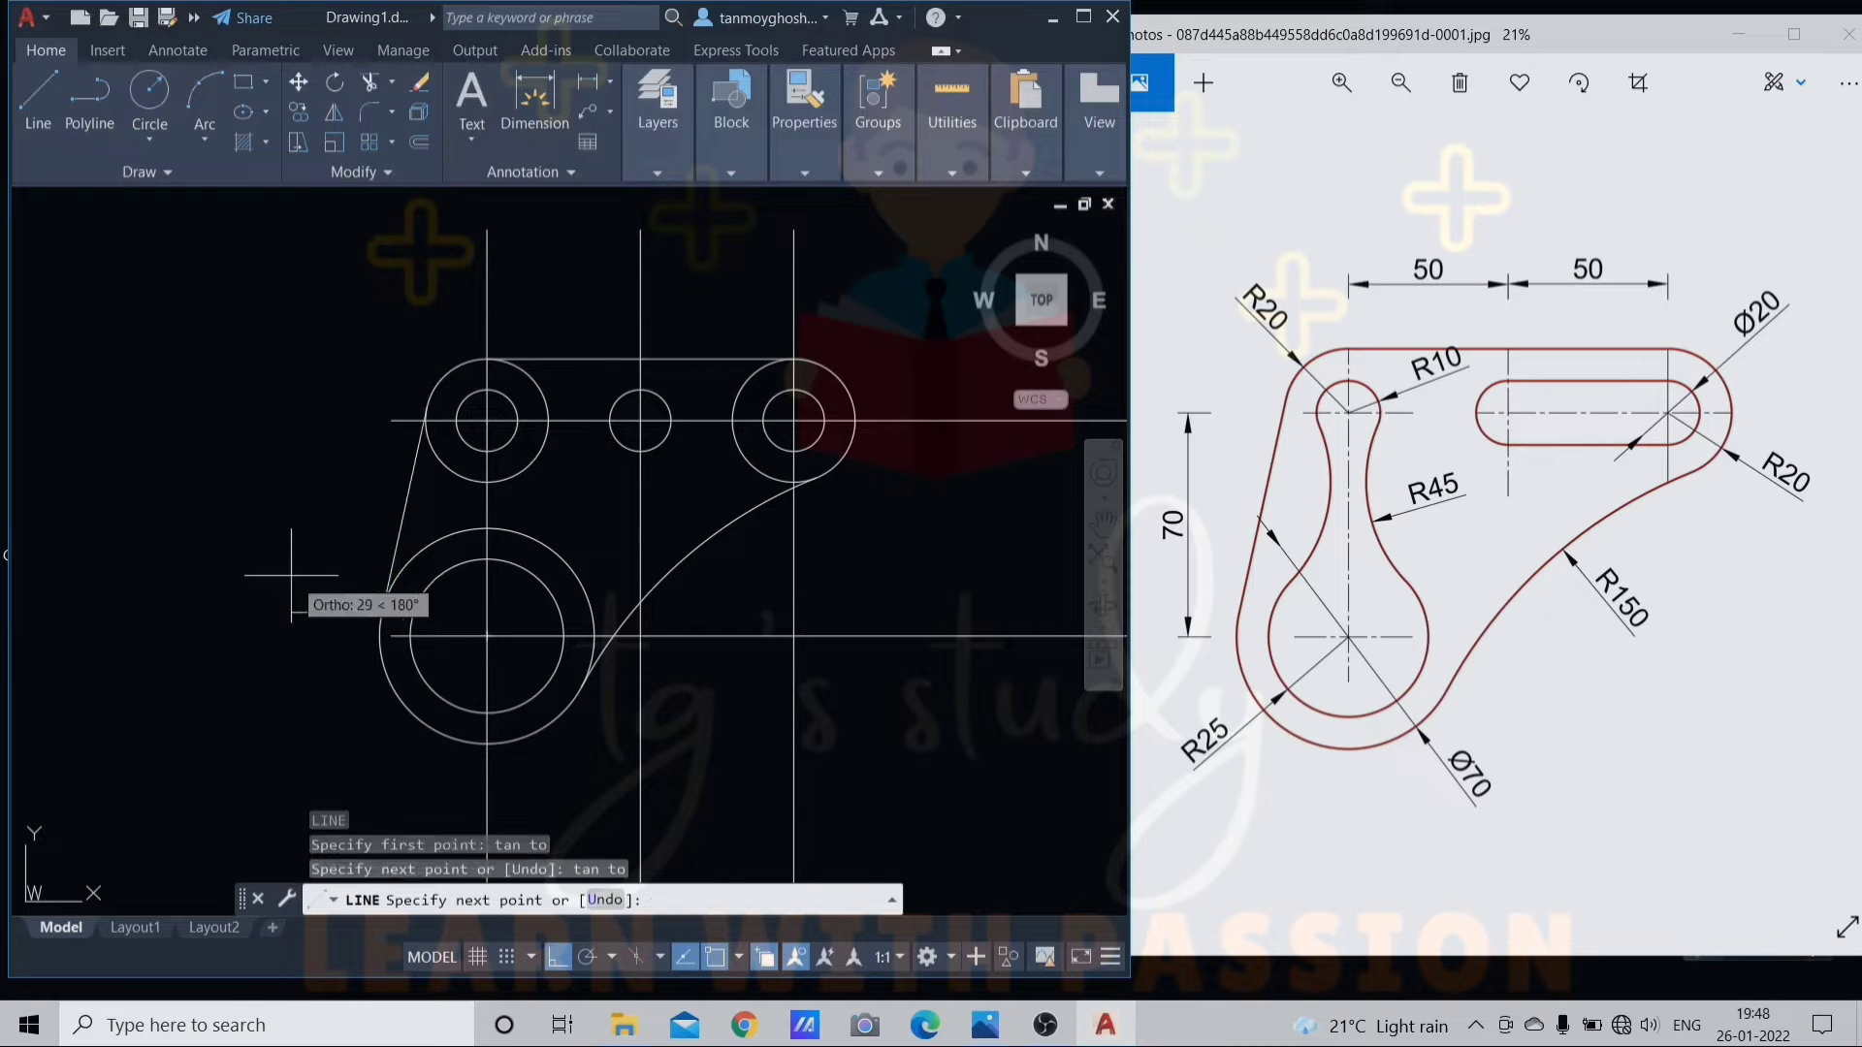
pyautogui.press('Escape')
# Delete the two horizontal and three vertical construction lines
pyautogui.scroll(-2, 804, 619)
pyautogui.moveTo(805, 619); pyautogui.dragTo(677, 548, button='middle')
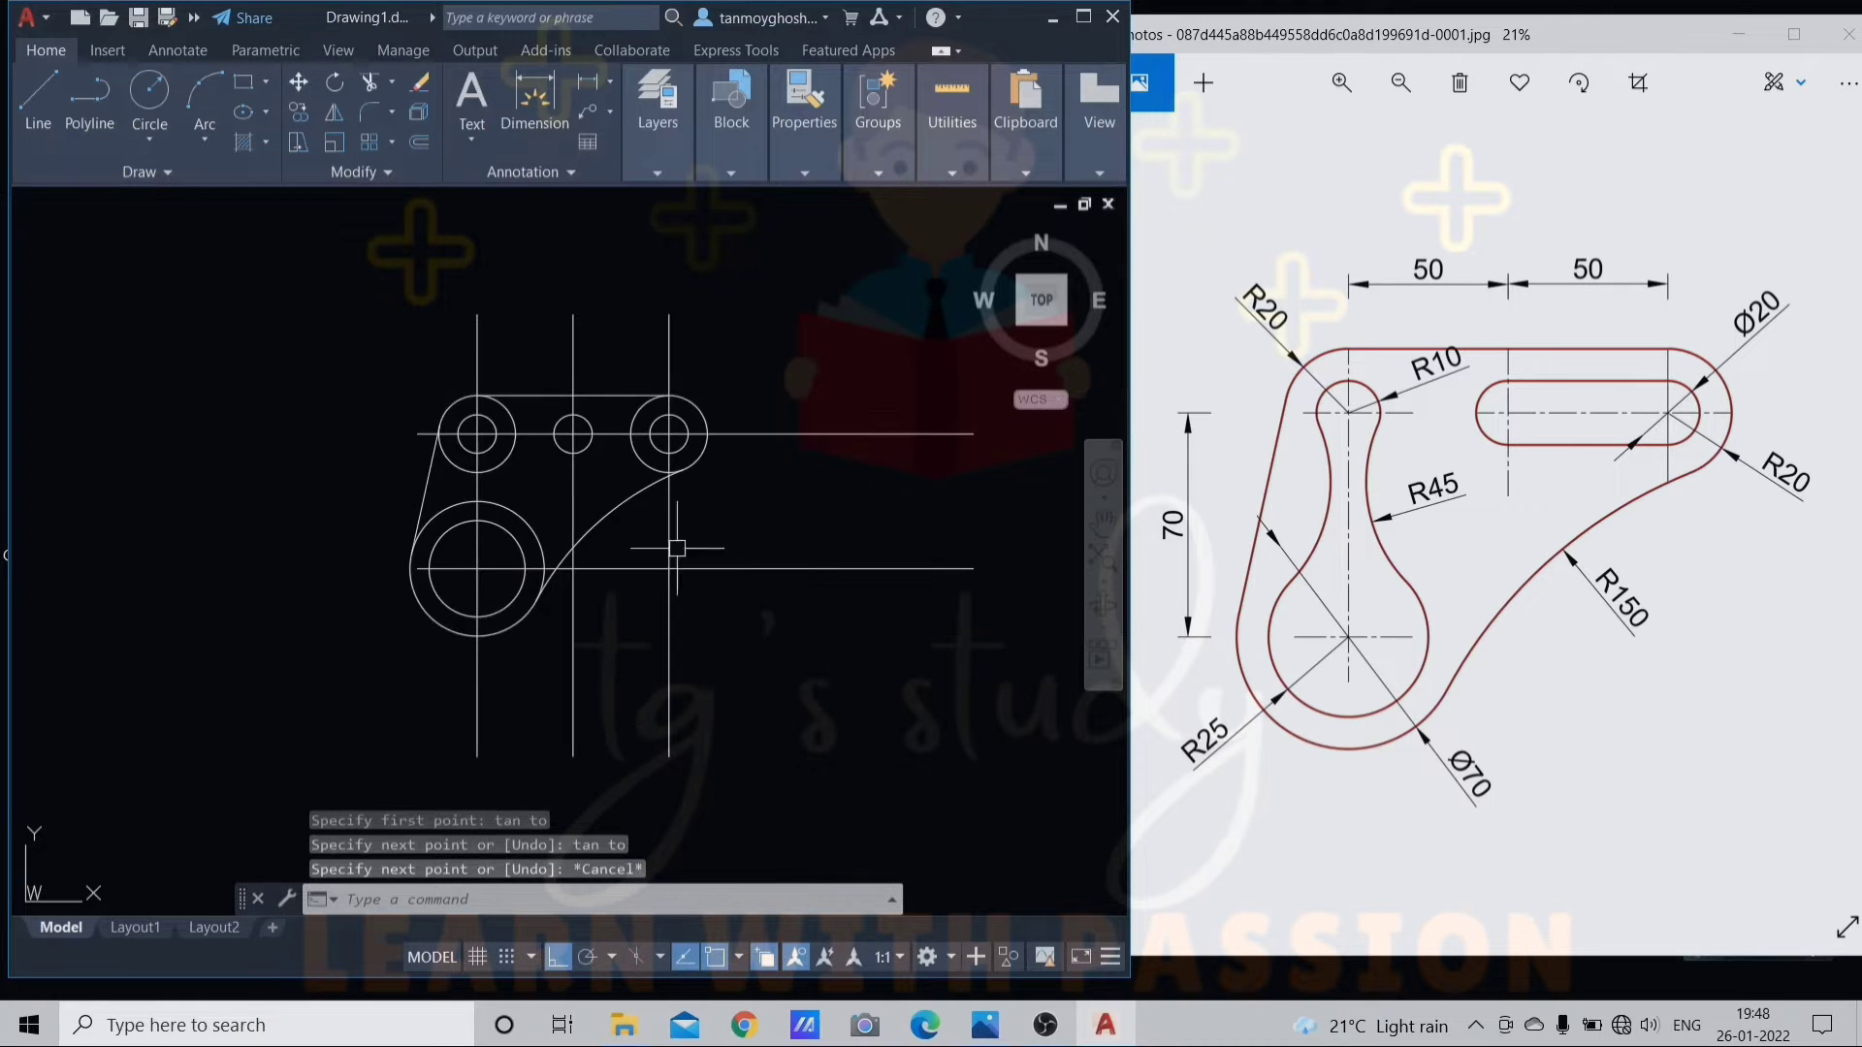
pyautogui.click(890, 396)
pyautogui.click(762, 661)
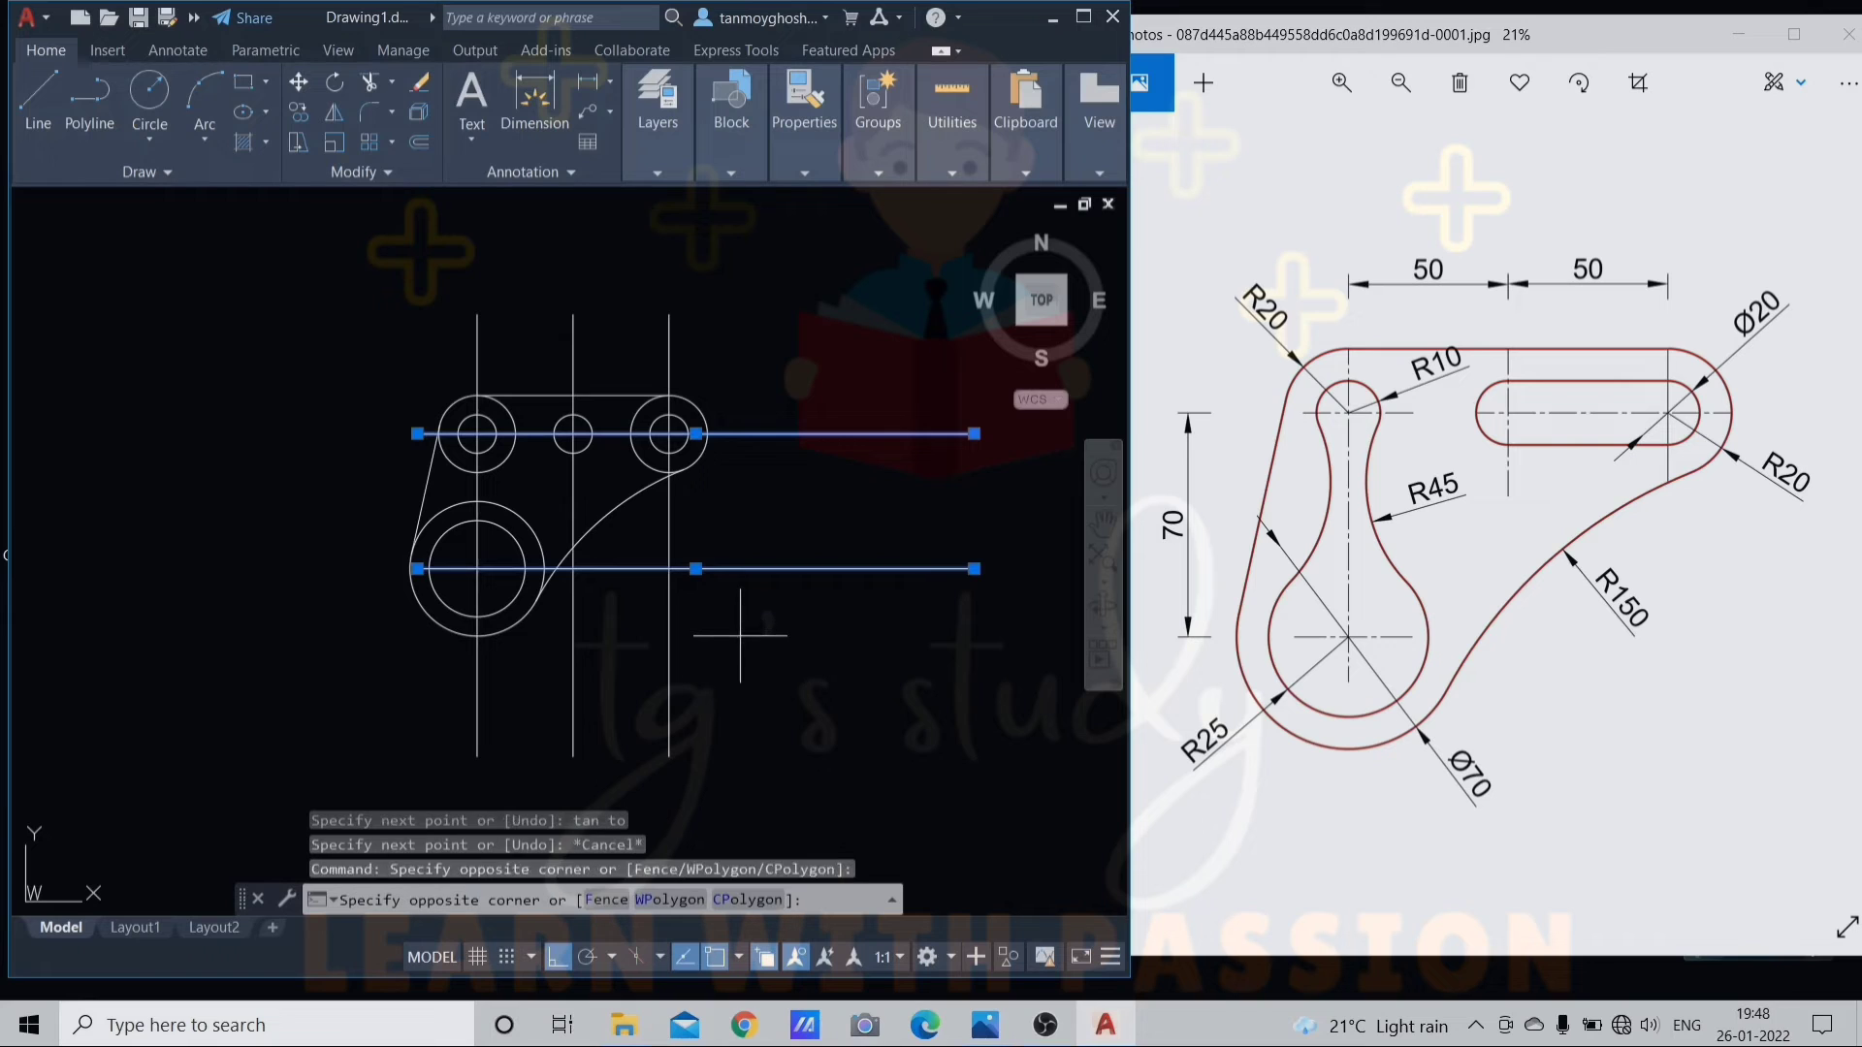
pyautogui.click(739, 637)
pyautogui.click(553, 757)
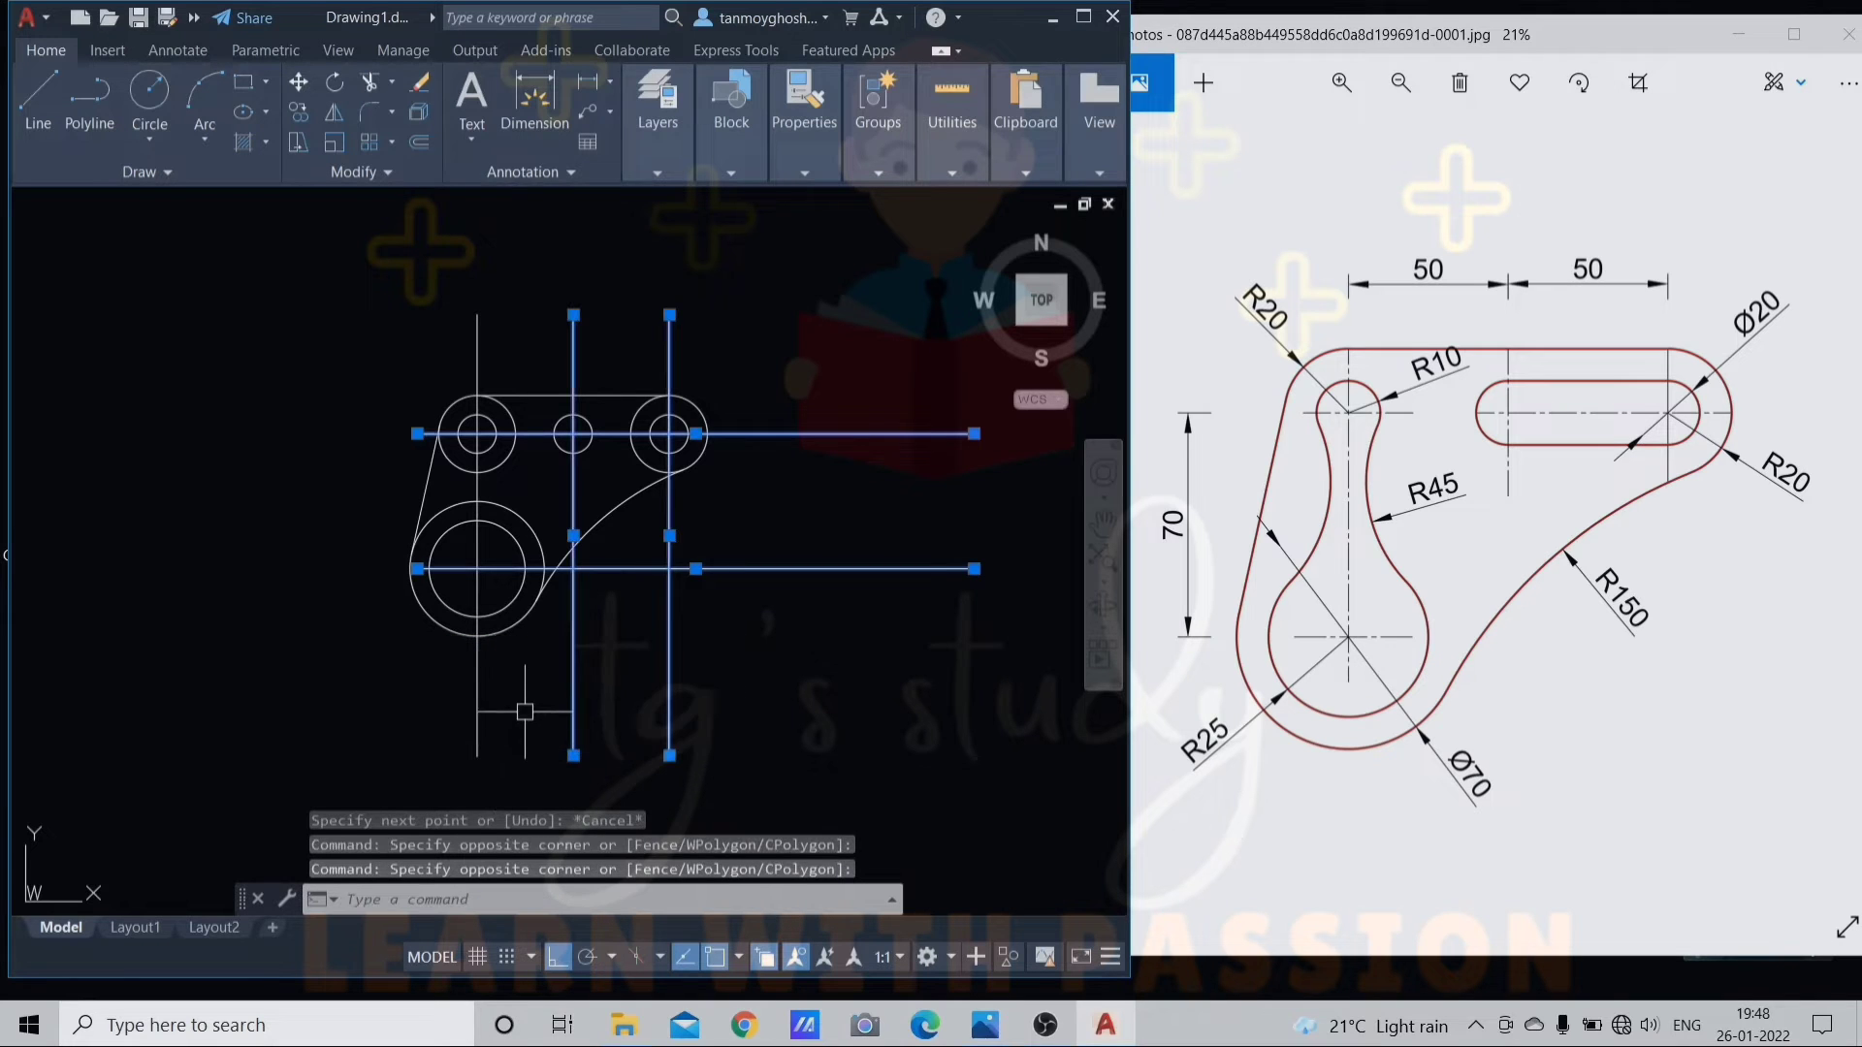
pyautogui.click(524, 711)
pyautogui.click(467, 731)
pyautogui.press('Delete')
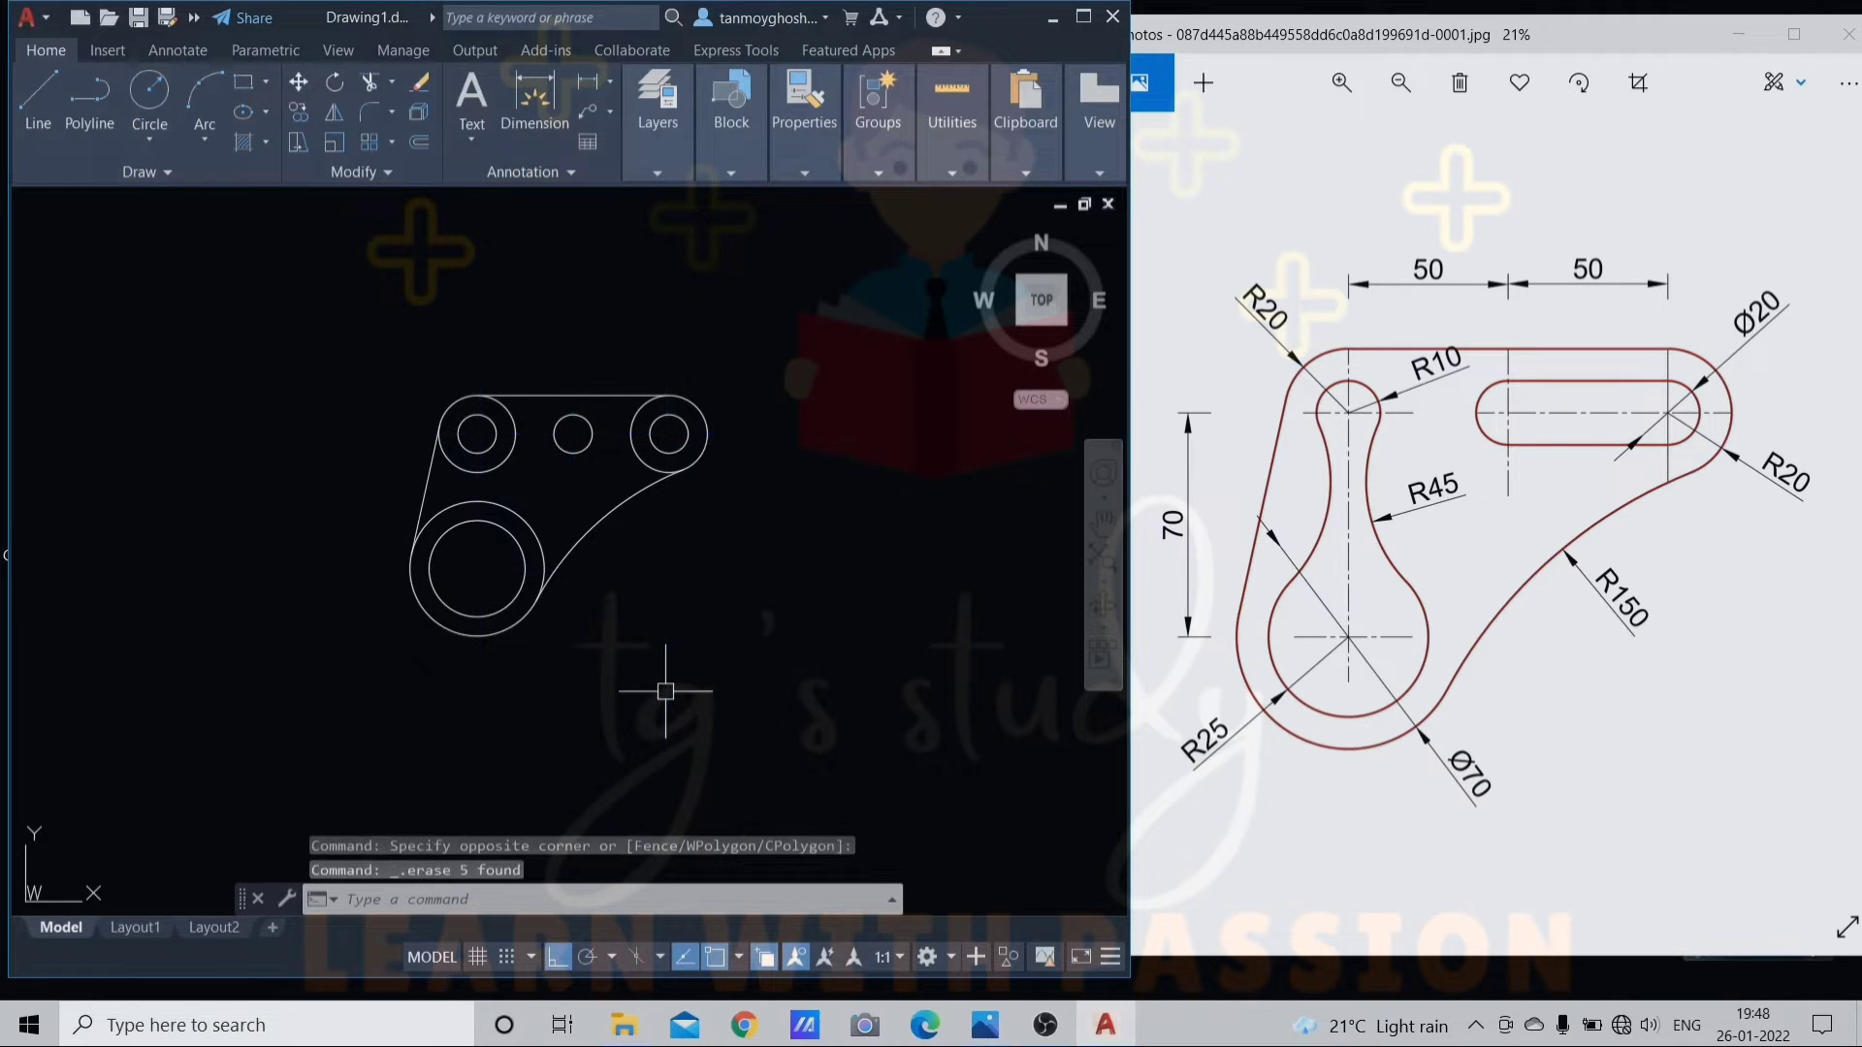
# Trim the inner arcs of the two 20 mm radius circles and the 70 mm diameter circle to leave a single outer profile
pyautogui.scroll(2, 560, 444)
pyautogui.moveTo(557, 446); pyautogui.dragTo(644, 465, button='middle')
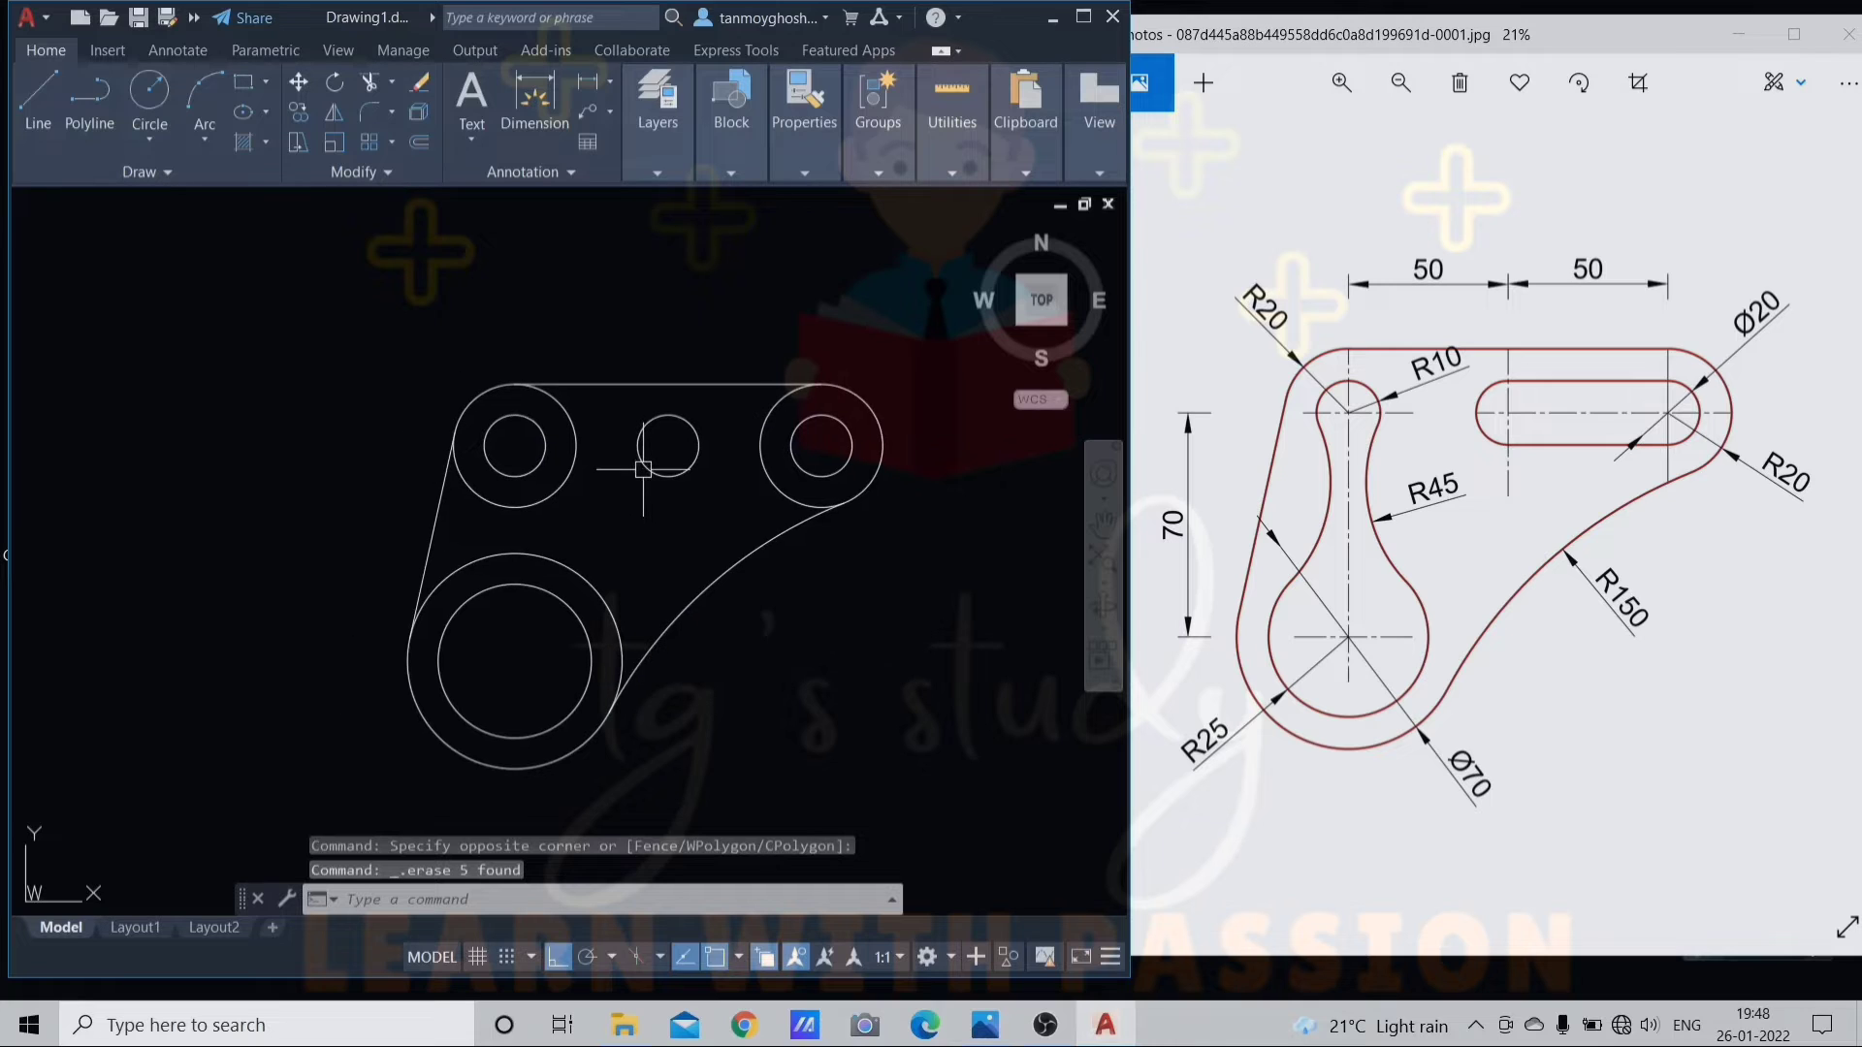
pyautogui.write('tr')
pyautogui.press('Return')
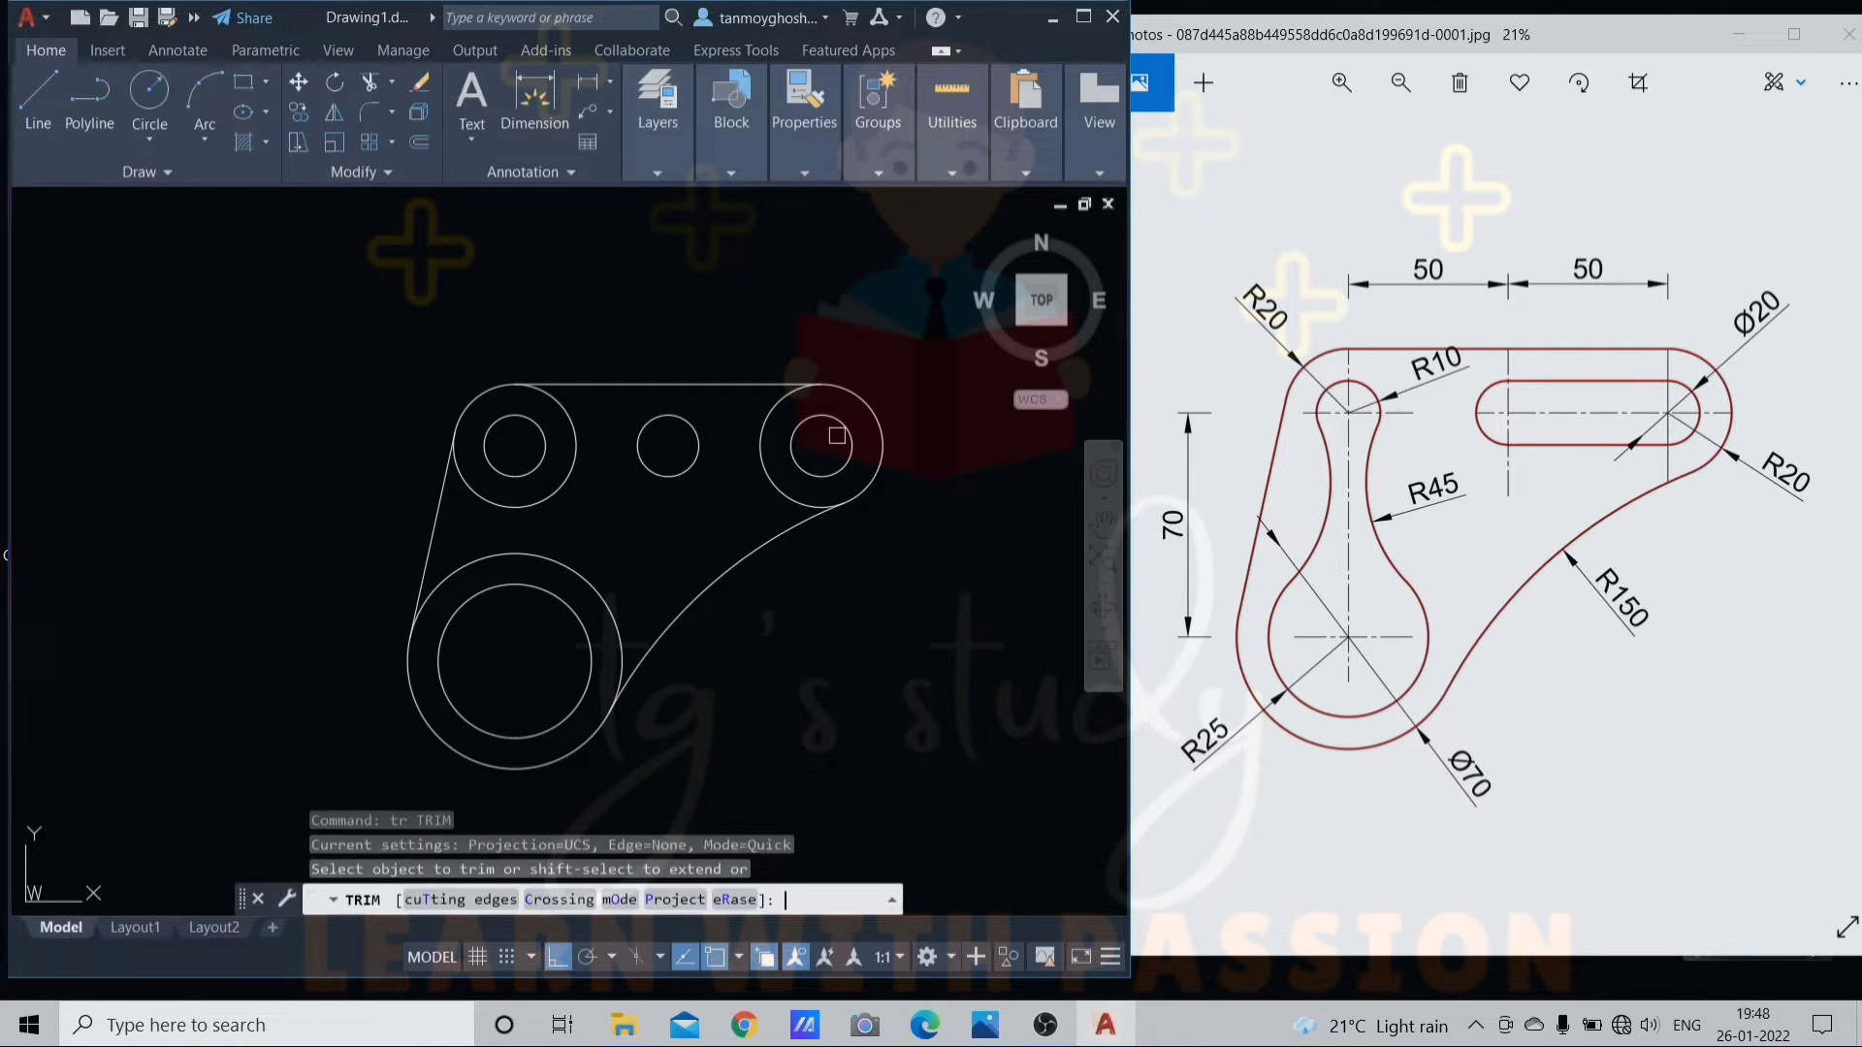
pyautogui.click(761, 440)
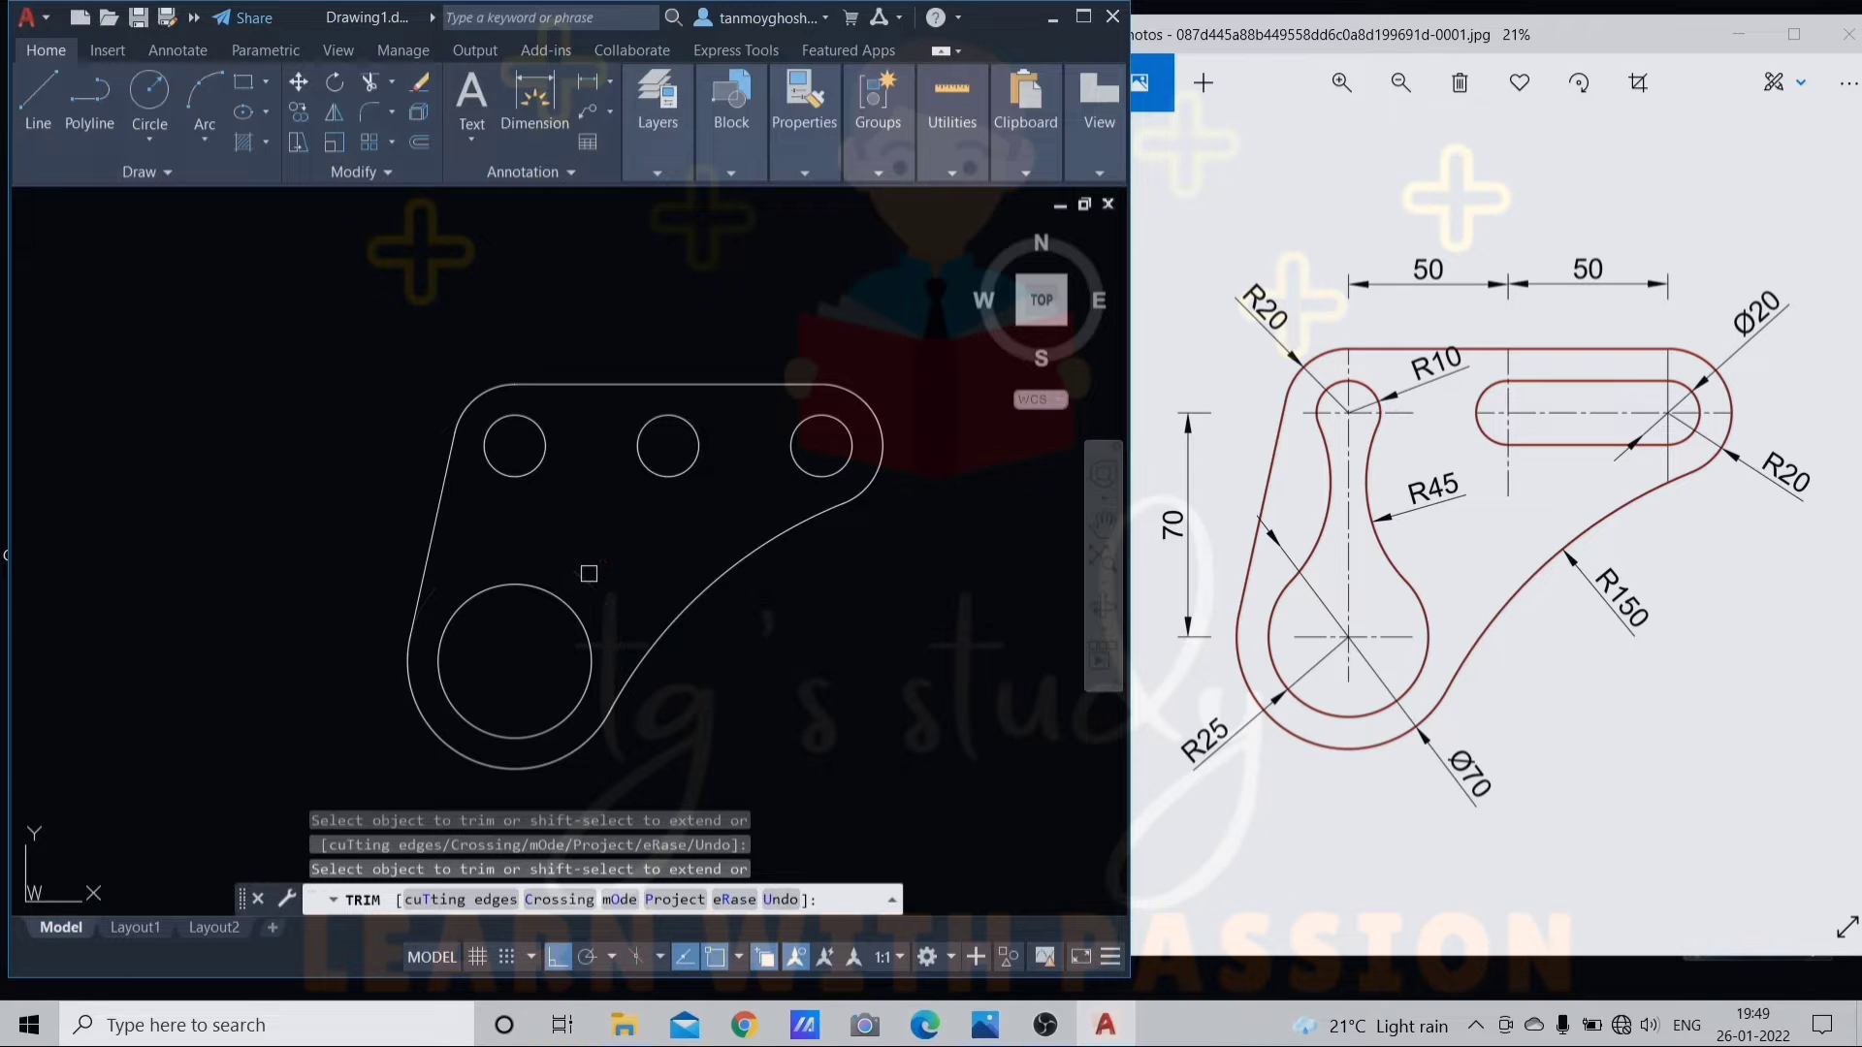
pyautogui.press('Escape')
# Draw the slot's lower edge as a line joining the bottom points of the middle and right-hand small circles
pyautogui.moveTo(703, 528); pyautogui.dragTo(741, 508, button='middle')
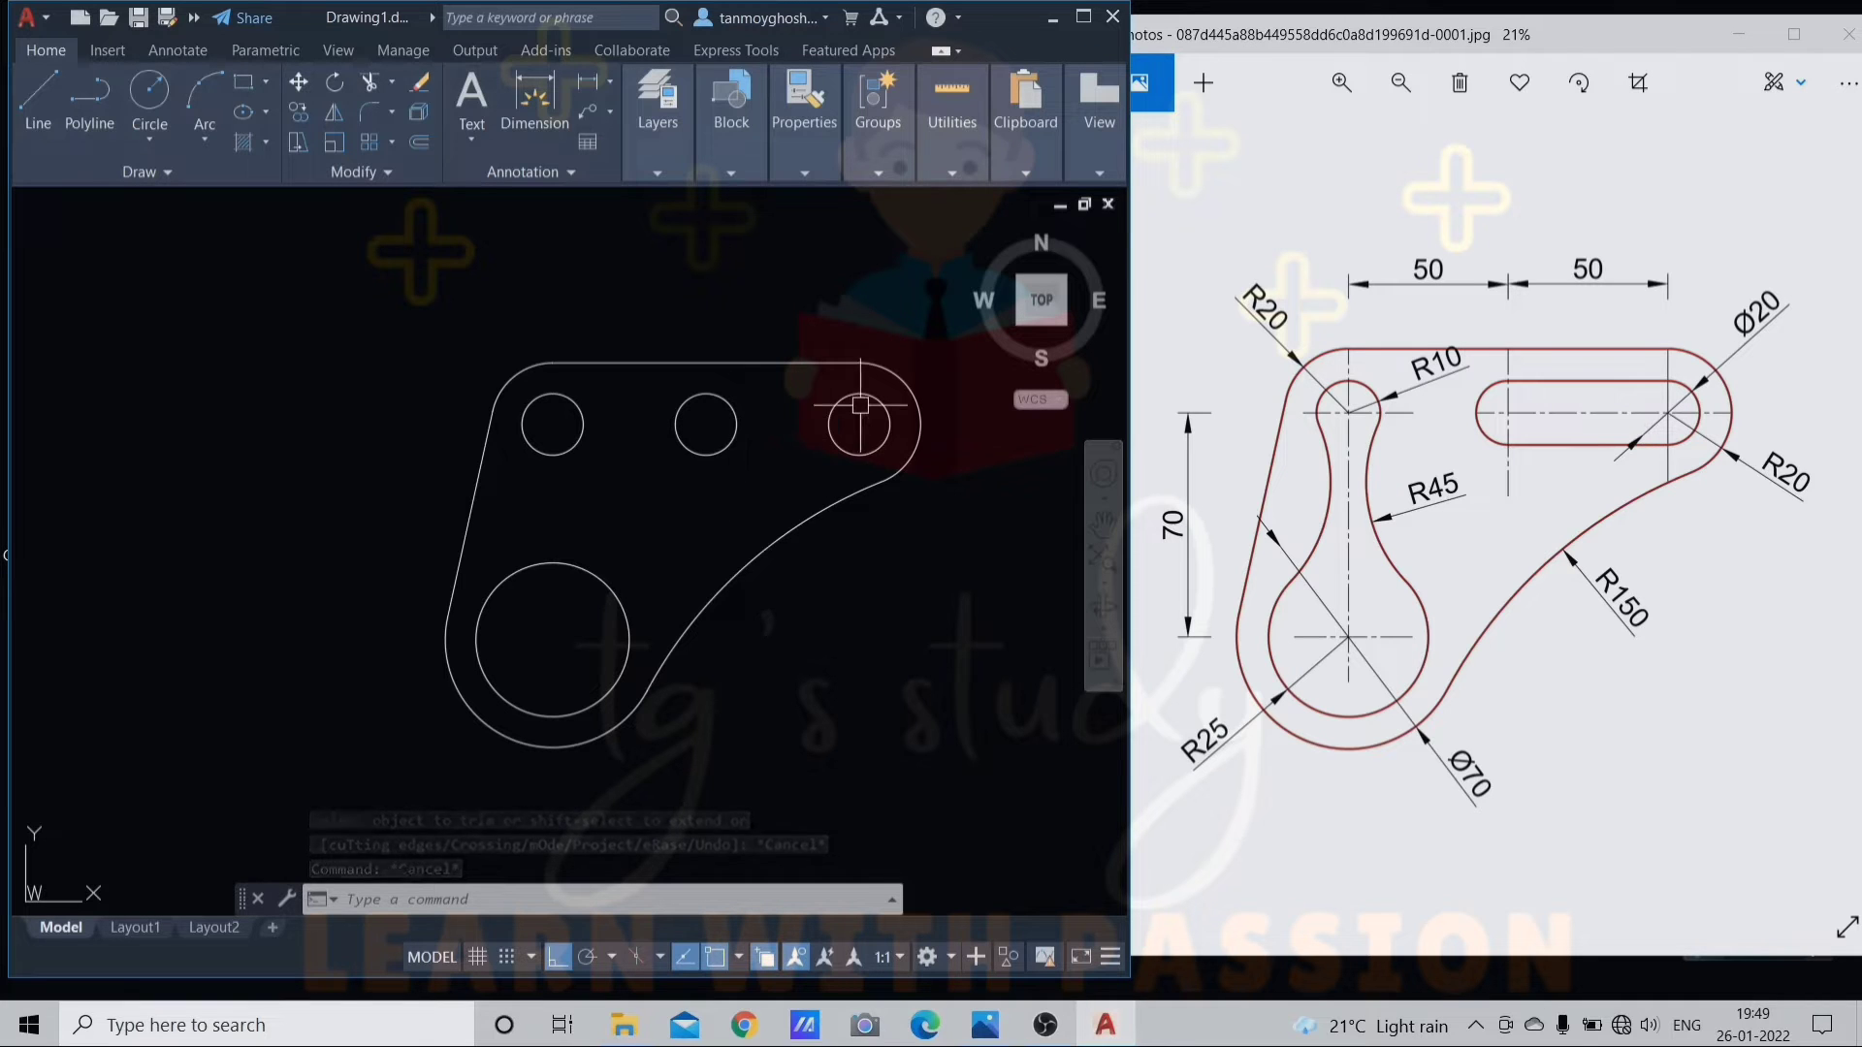
pyautogui.write('l')
pyautogui.press('Return')
pyautogui.scroll(2, 817, 432)
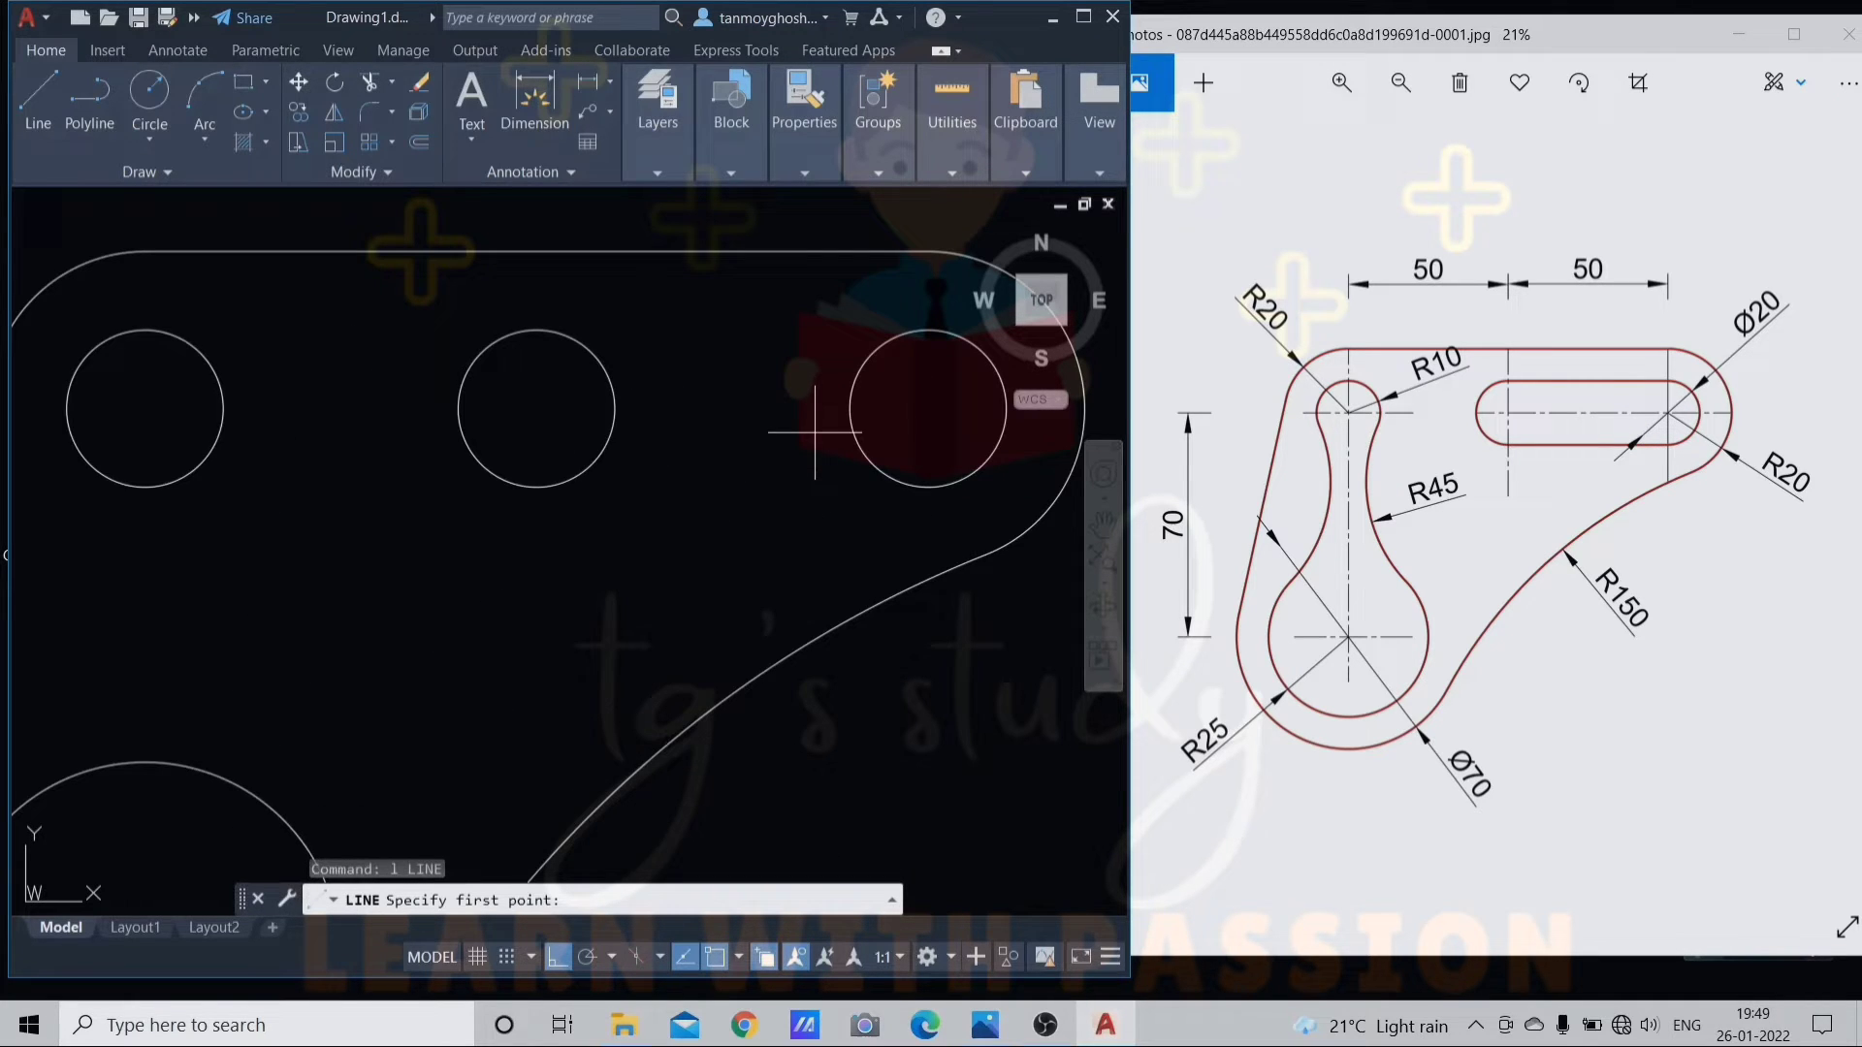
pyautogui.click(537, 487)
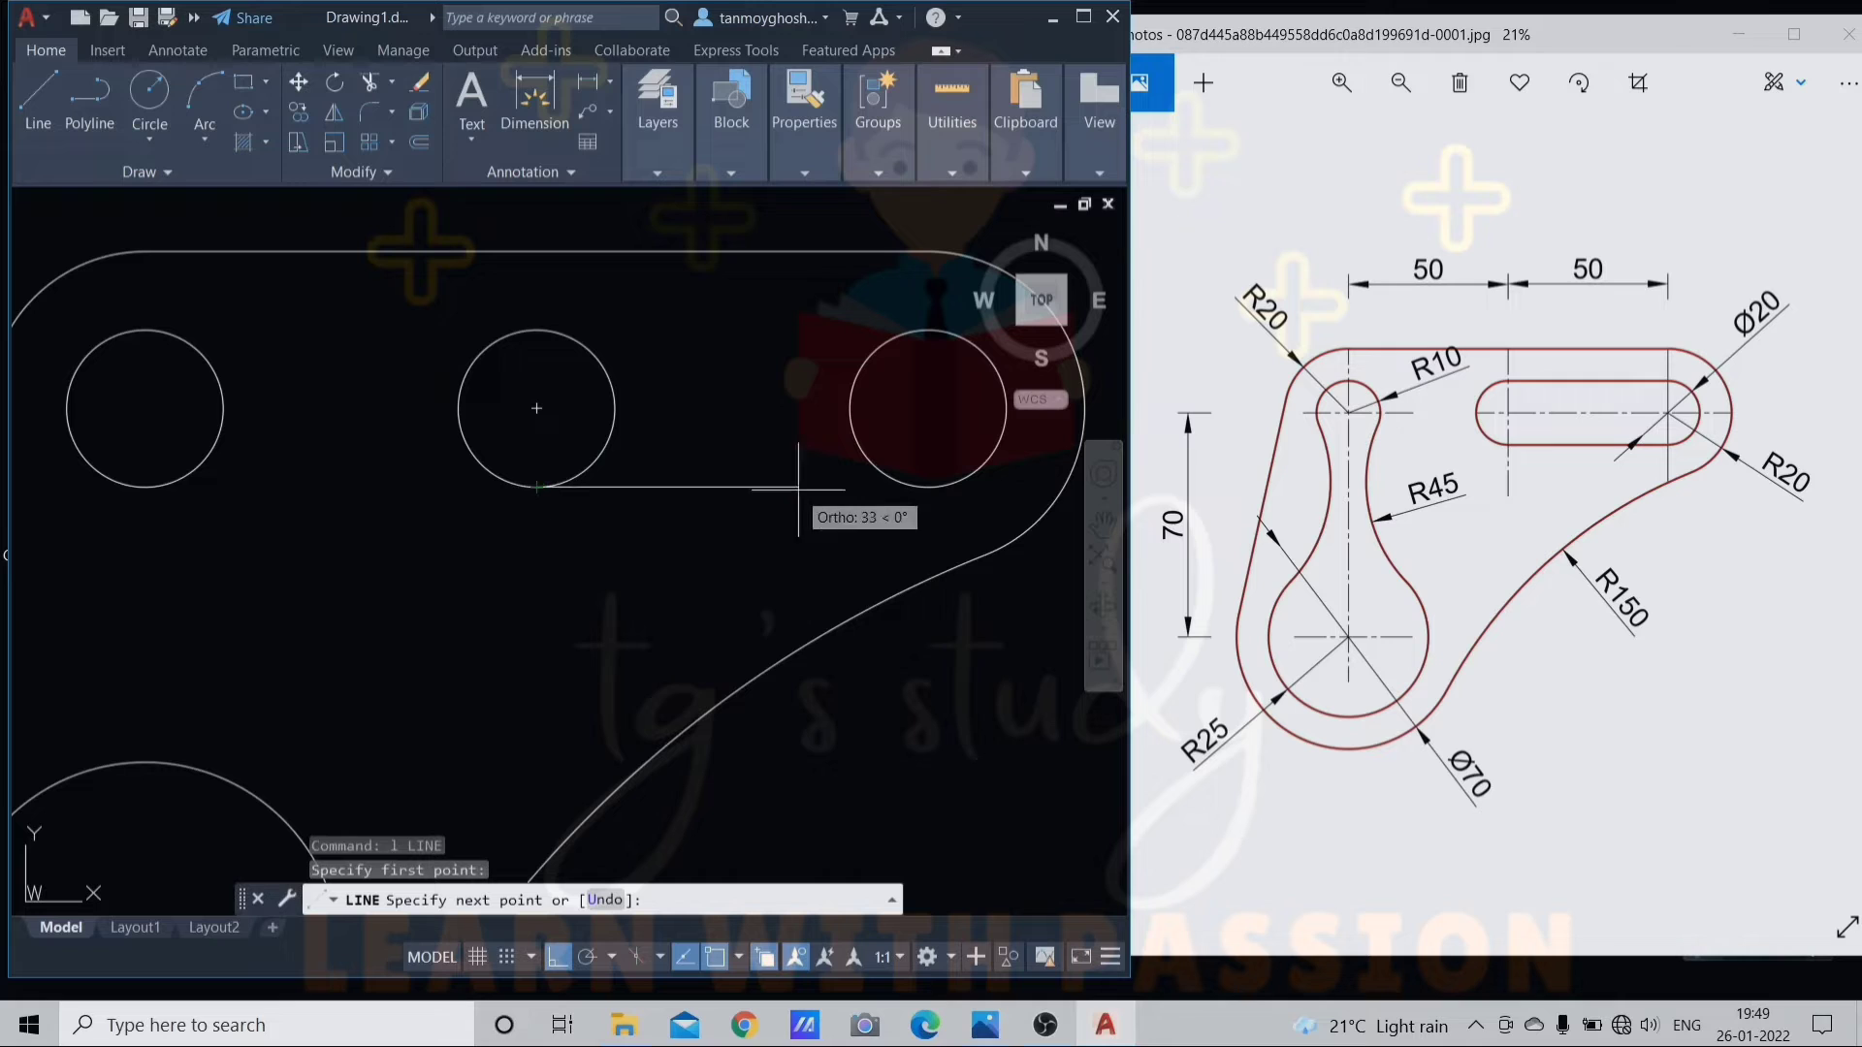
pyautogui.click(928, 487)
pyautogui.press('Return')
# Draw the slot's upper edge as a line joining the top points of the middle and right-hand small circles
pyautogui.press('Return')
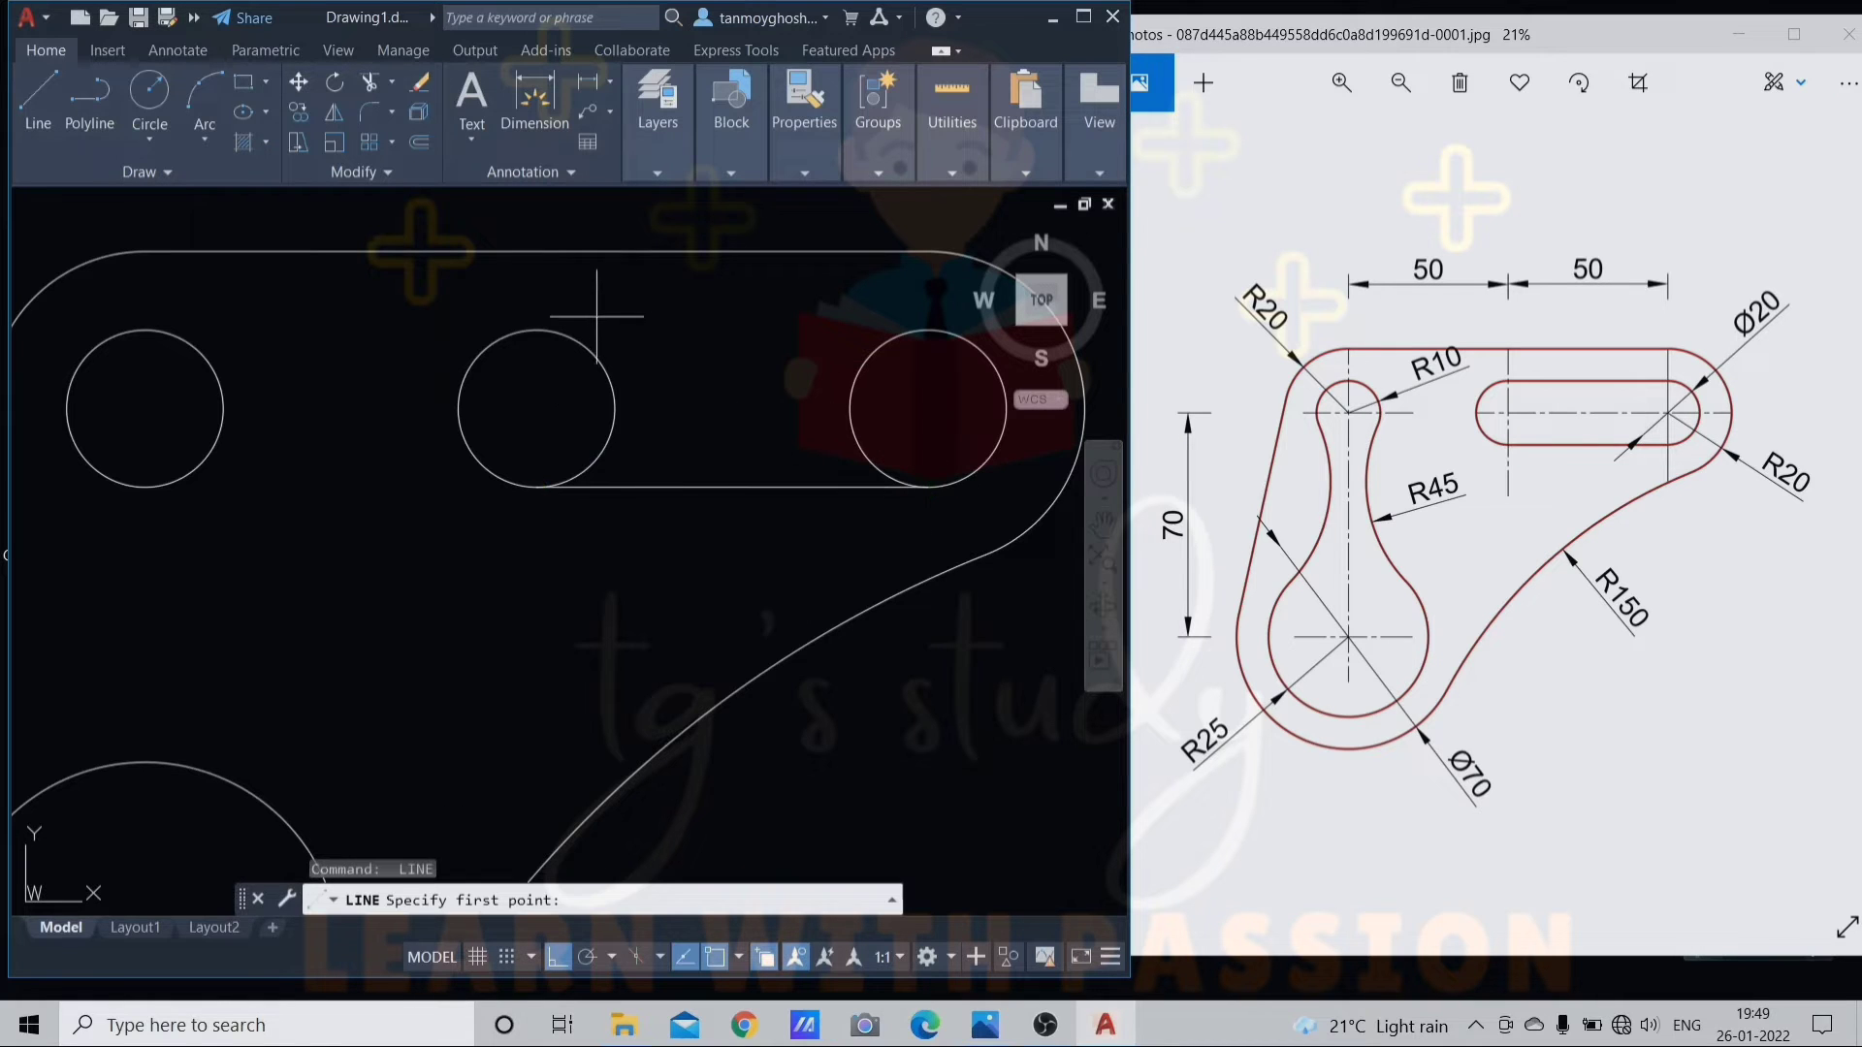
pyautogui.click(536, 330)
pyautogui.click(928, 329)
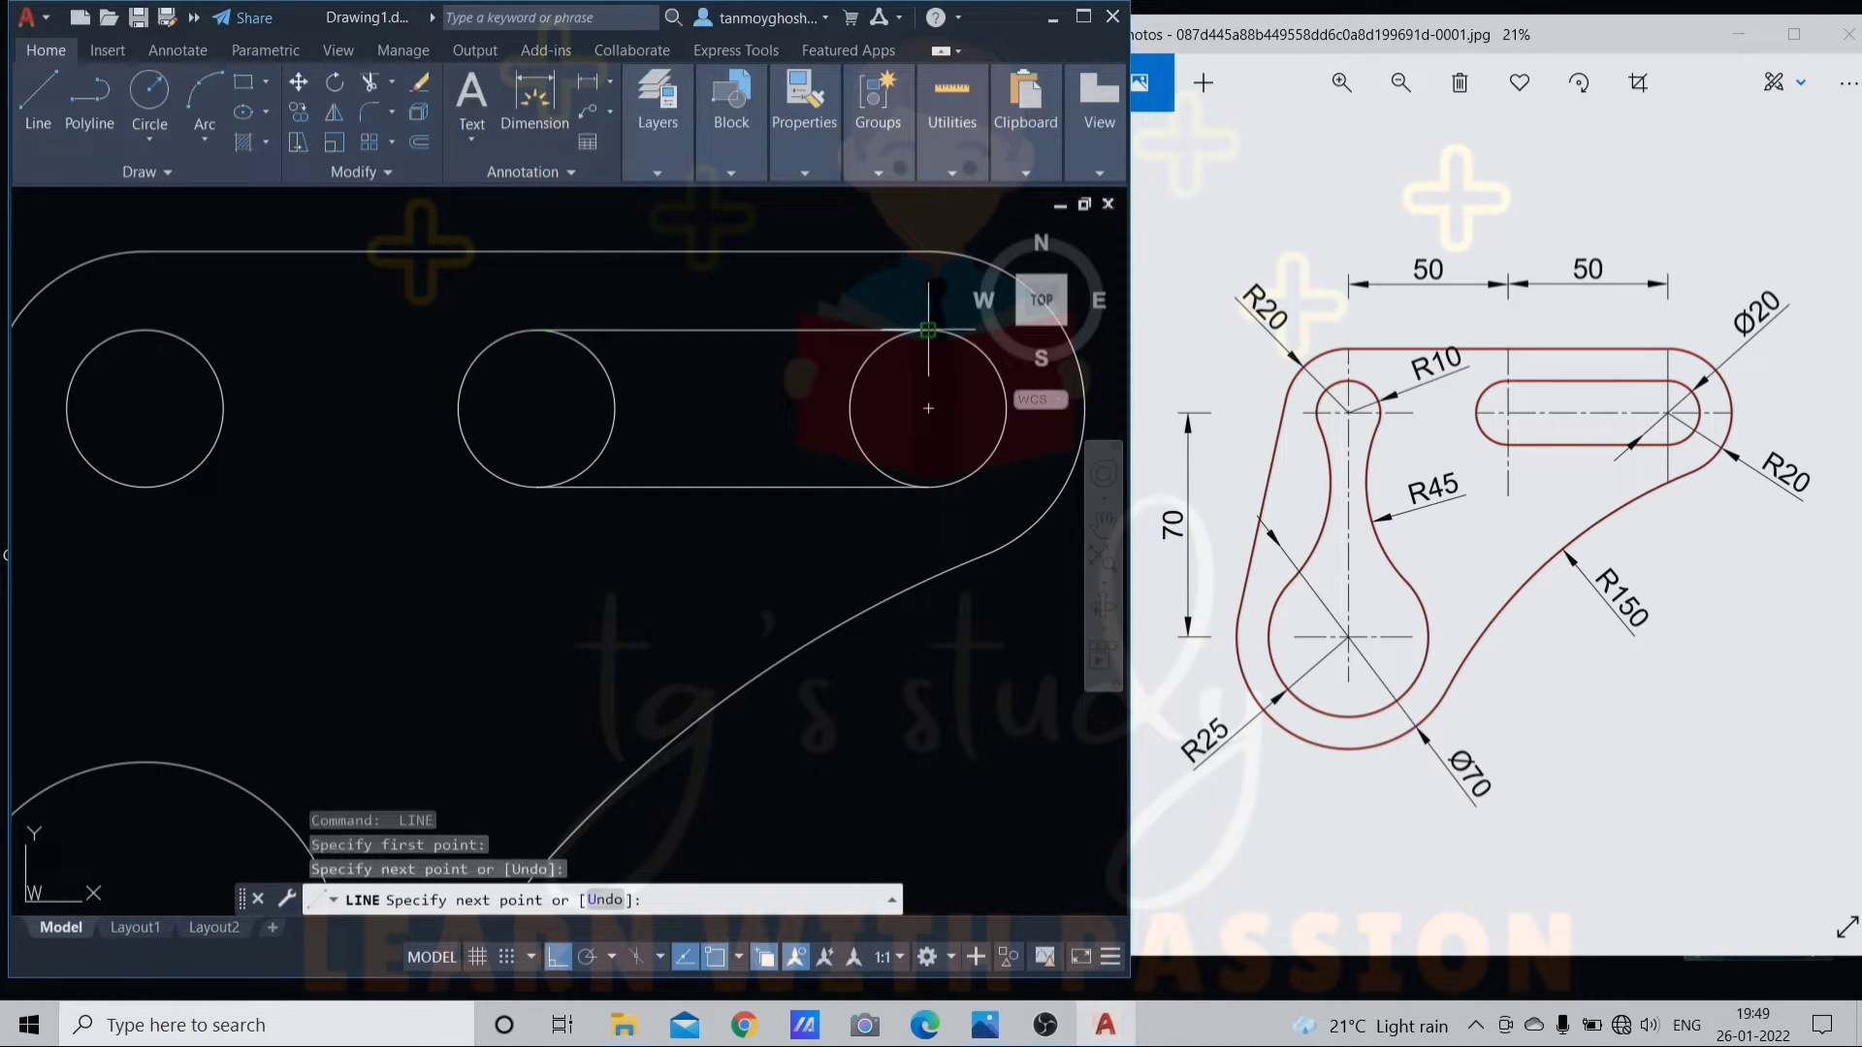
pyautogui.press('Escape')
# Fillet both sides between the left-hand small circle and the large lower circle with a 45 mm radius to form the keyhole neck
pyautogui.scroll(-5, 782, 386)
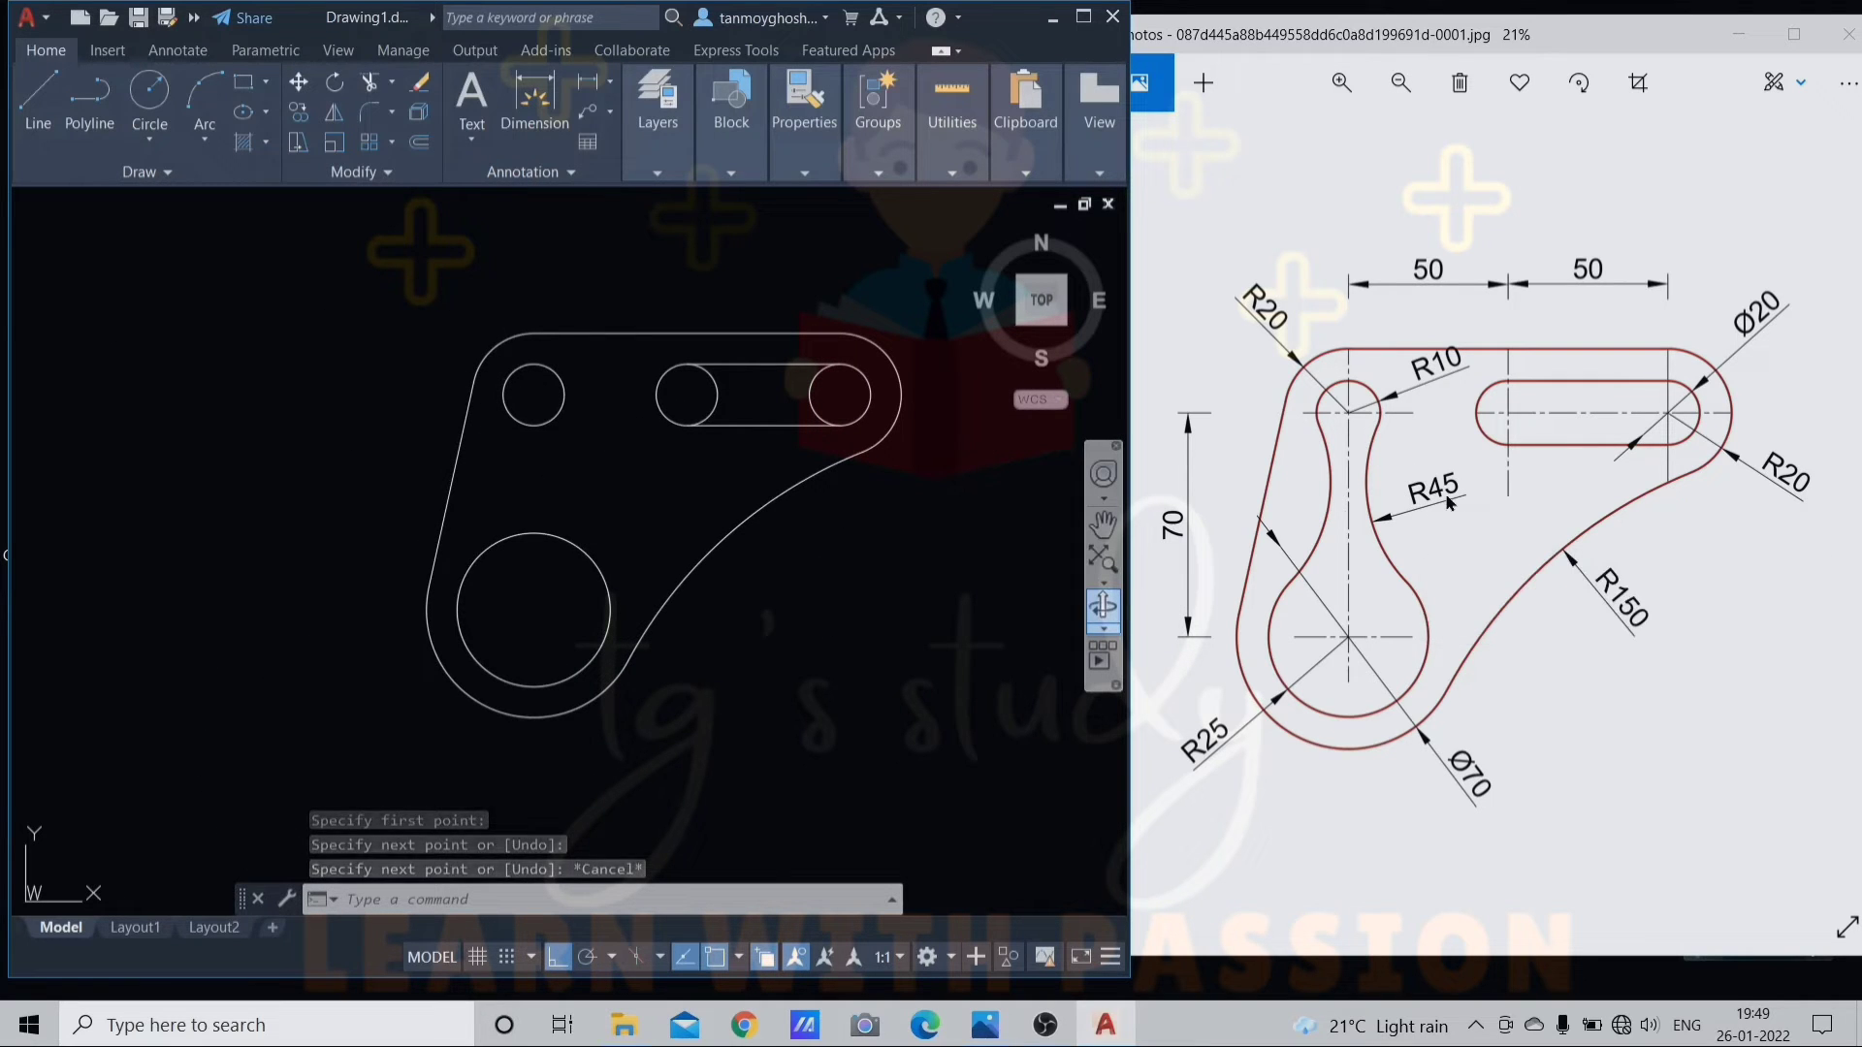
pyautogui.write('f')
pyautogui.press('Return')
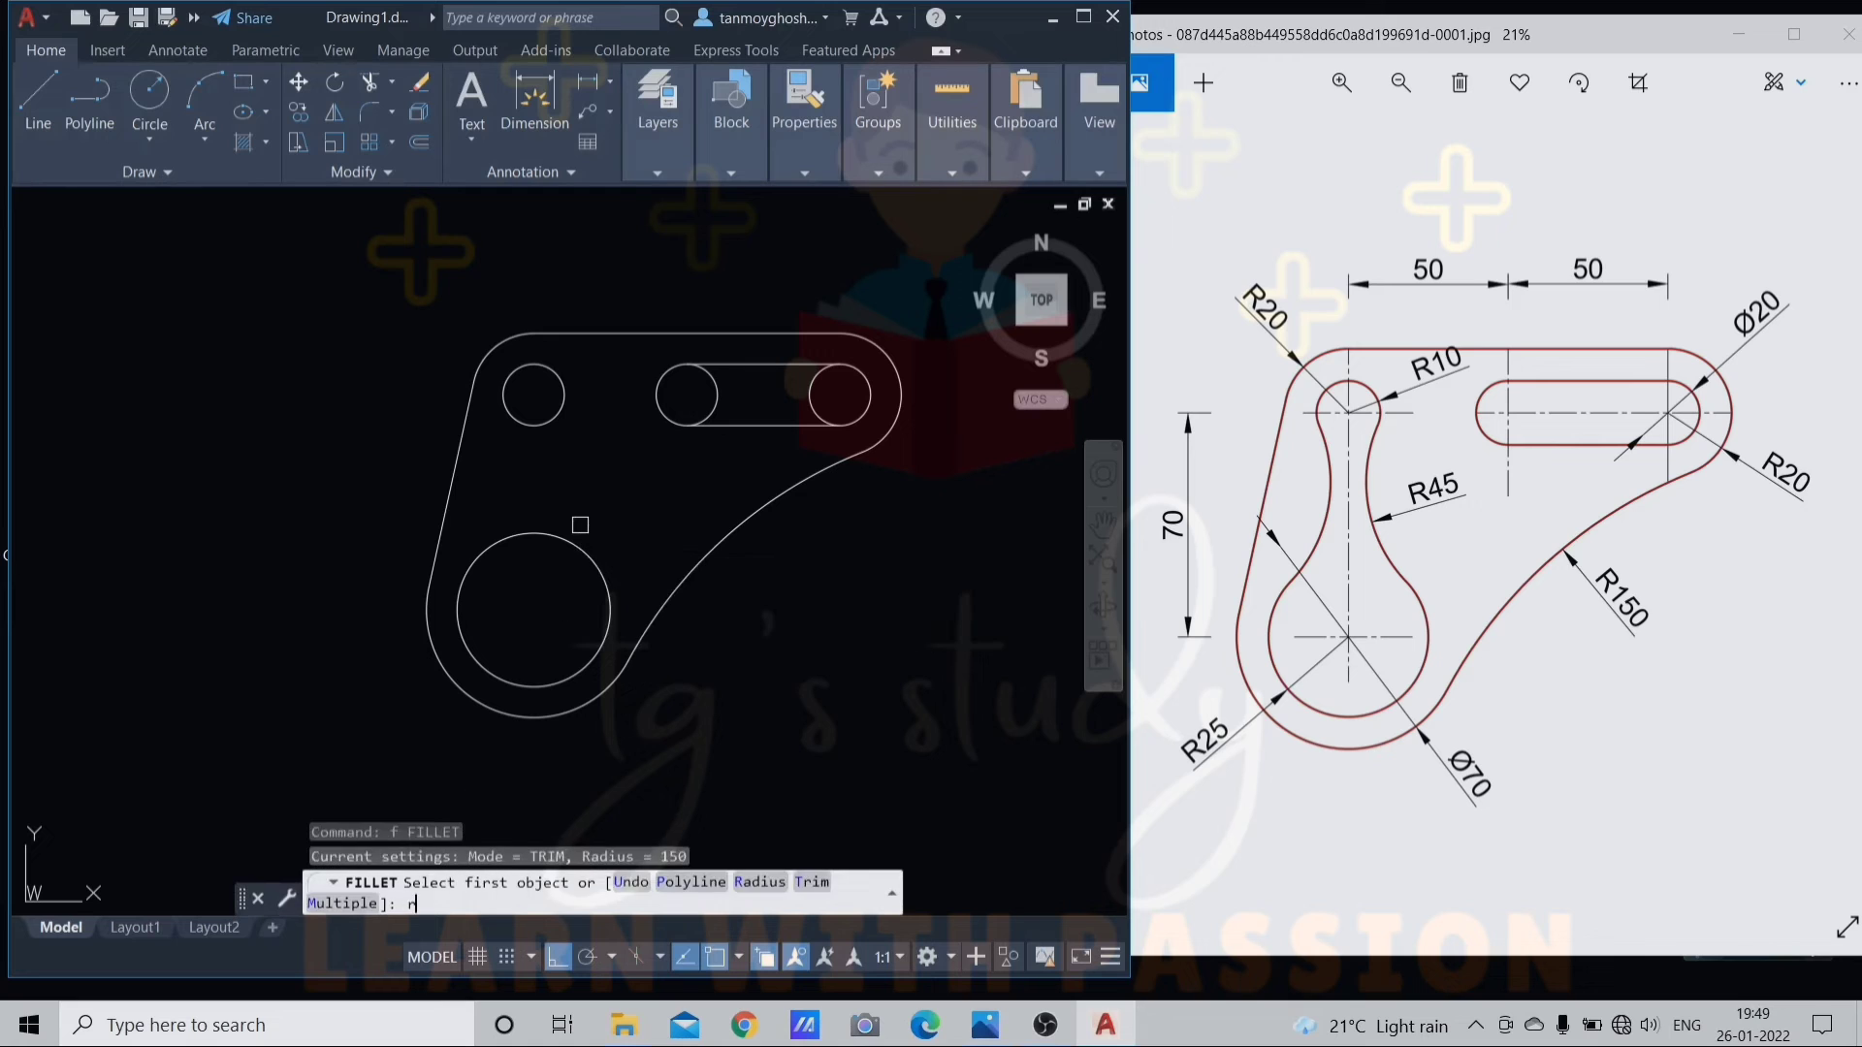
pyautogui.write('r')
pyautogui.press('Return')
pyautogui.press('Return')
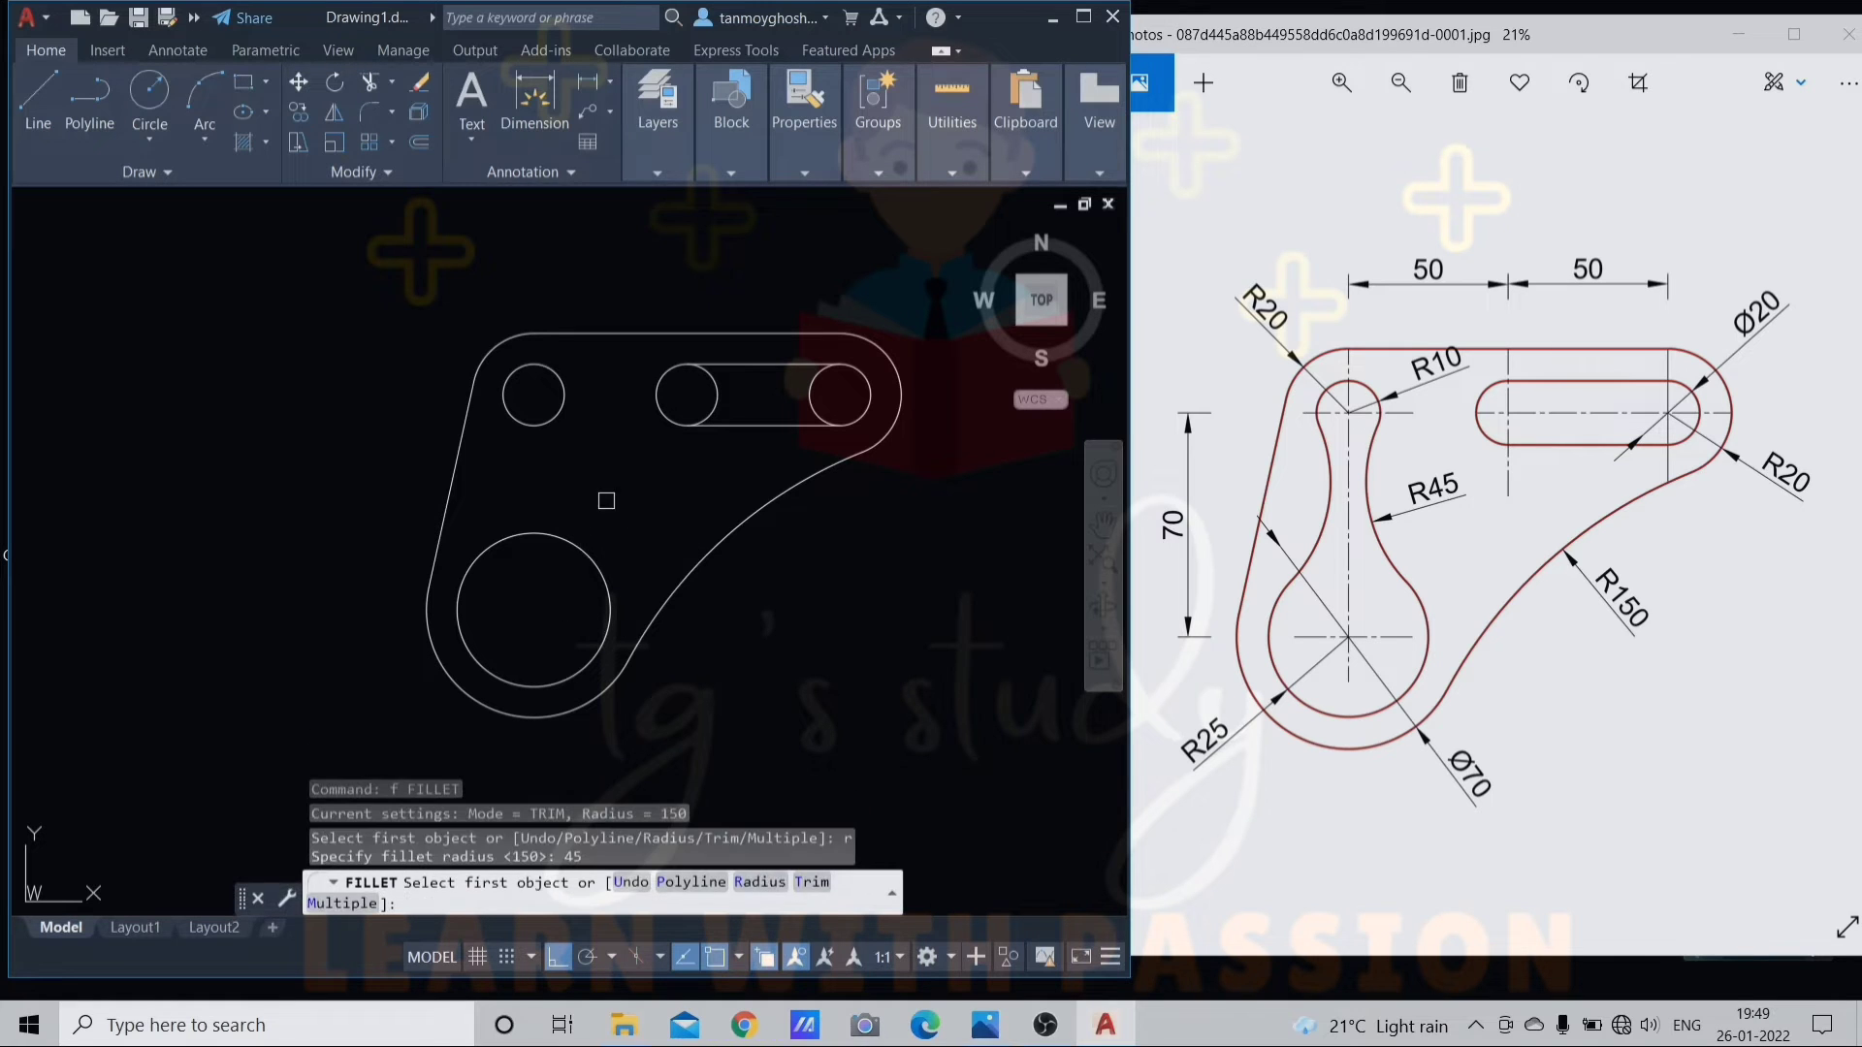
pyautogui.click(564, 402)
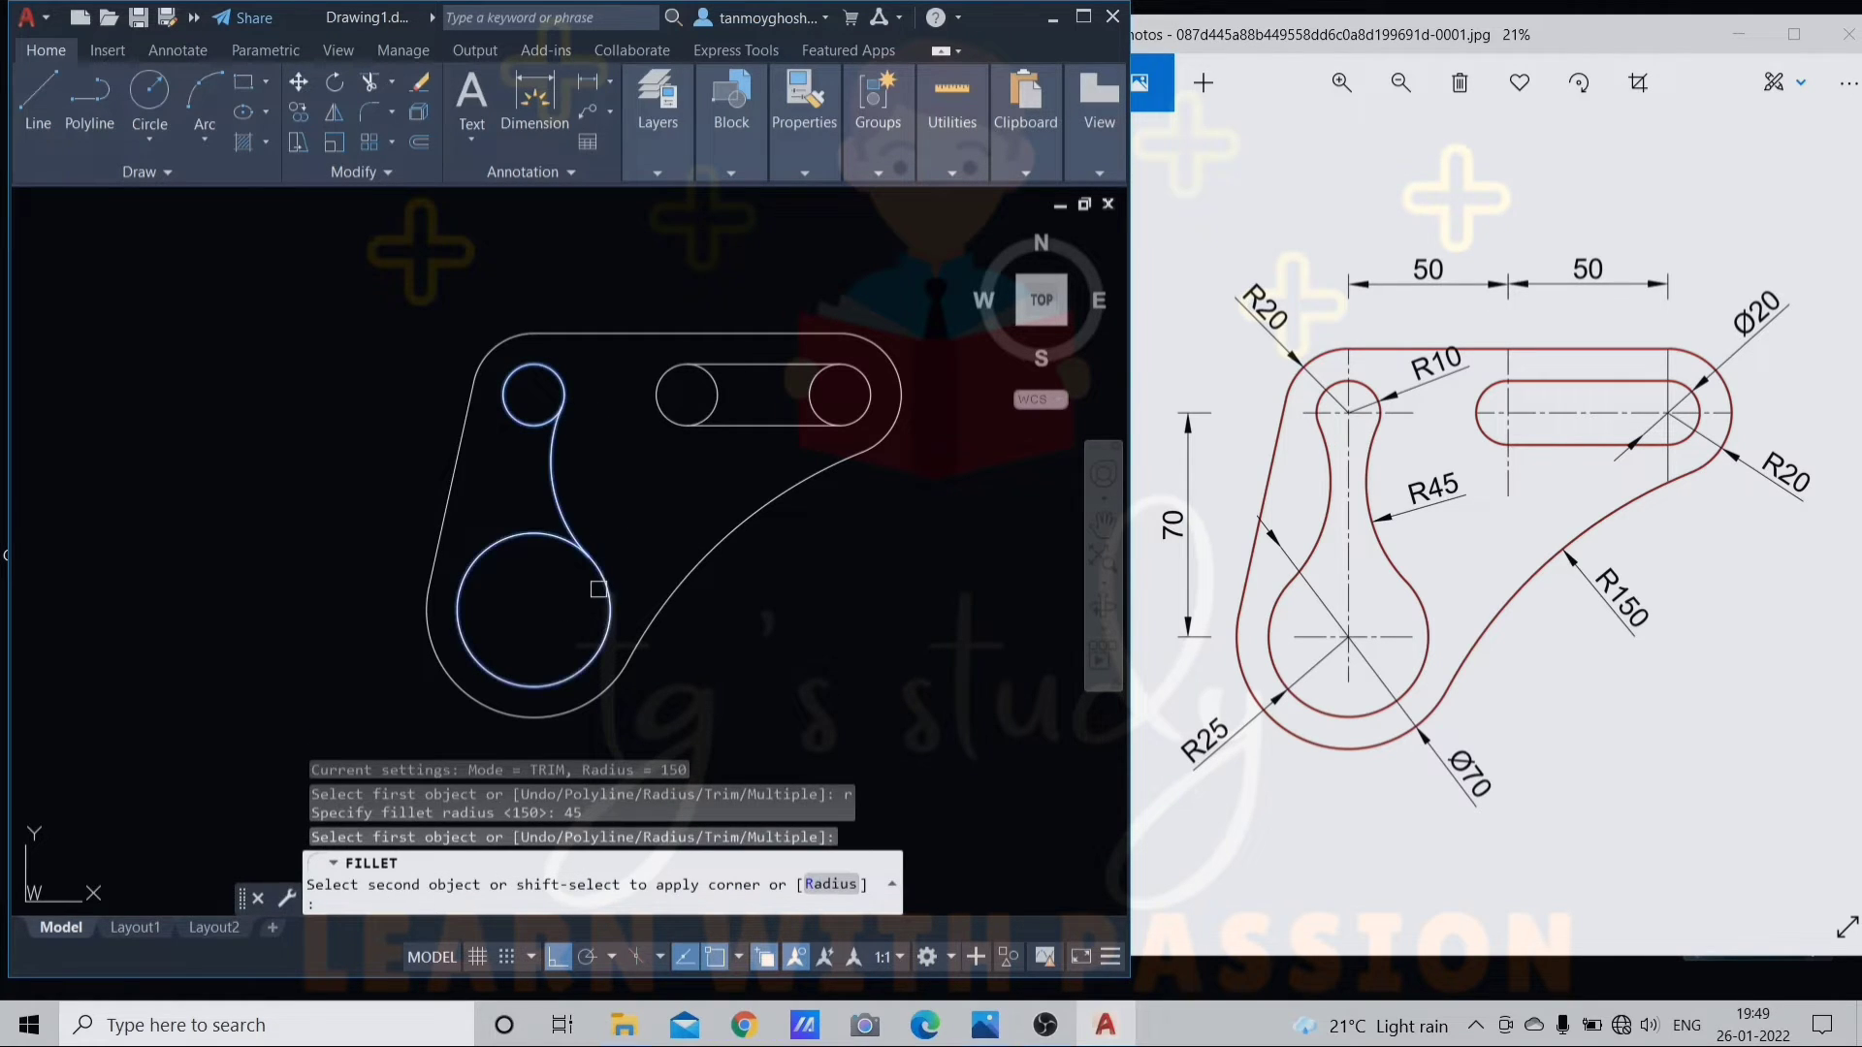
pyautogui.click(599, 589)
pyautogui.press('Return')
pyautogui.click(506, 414)
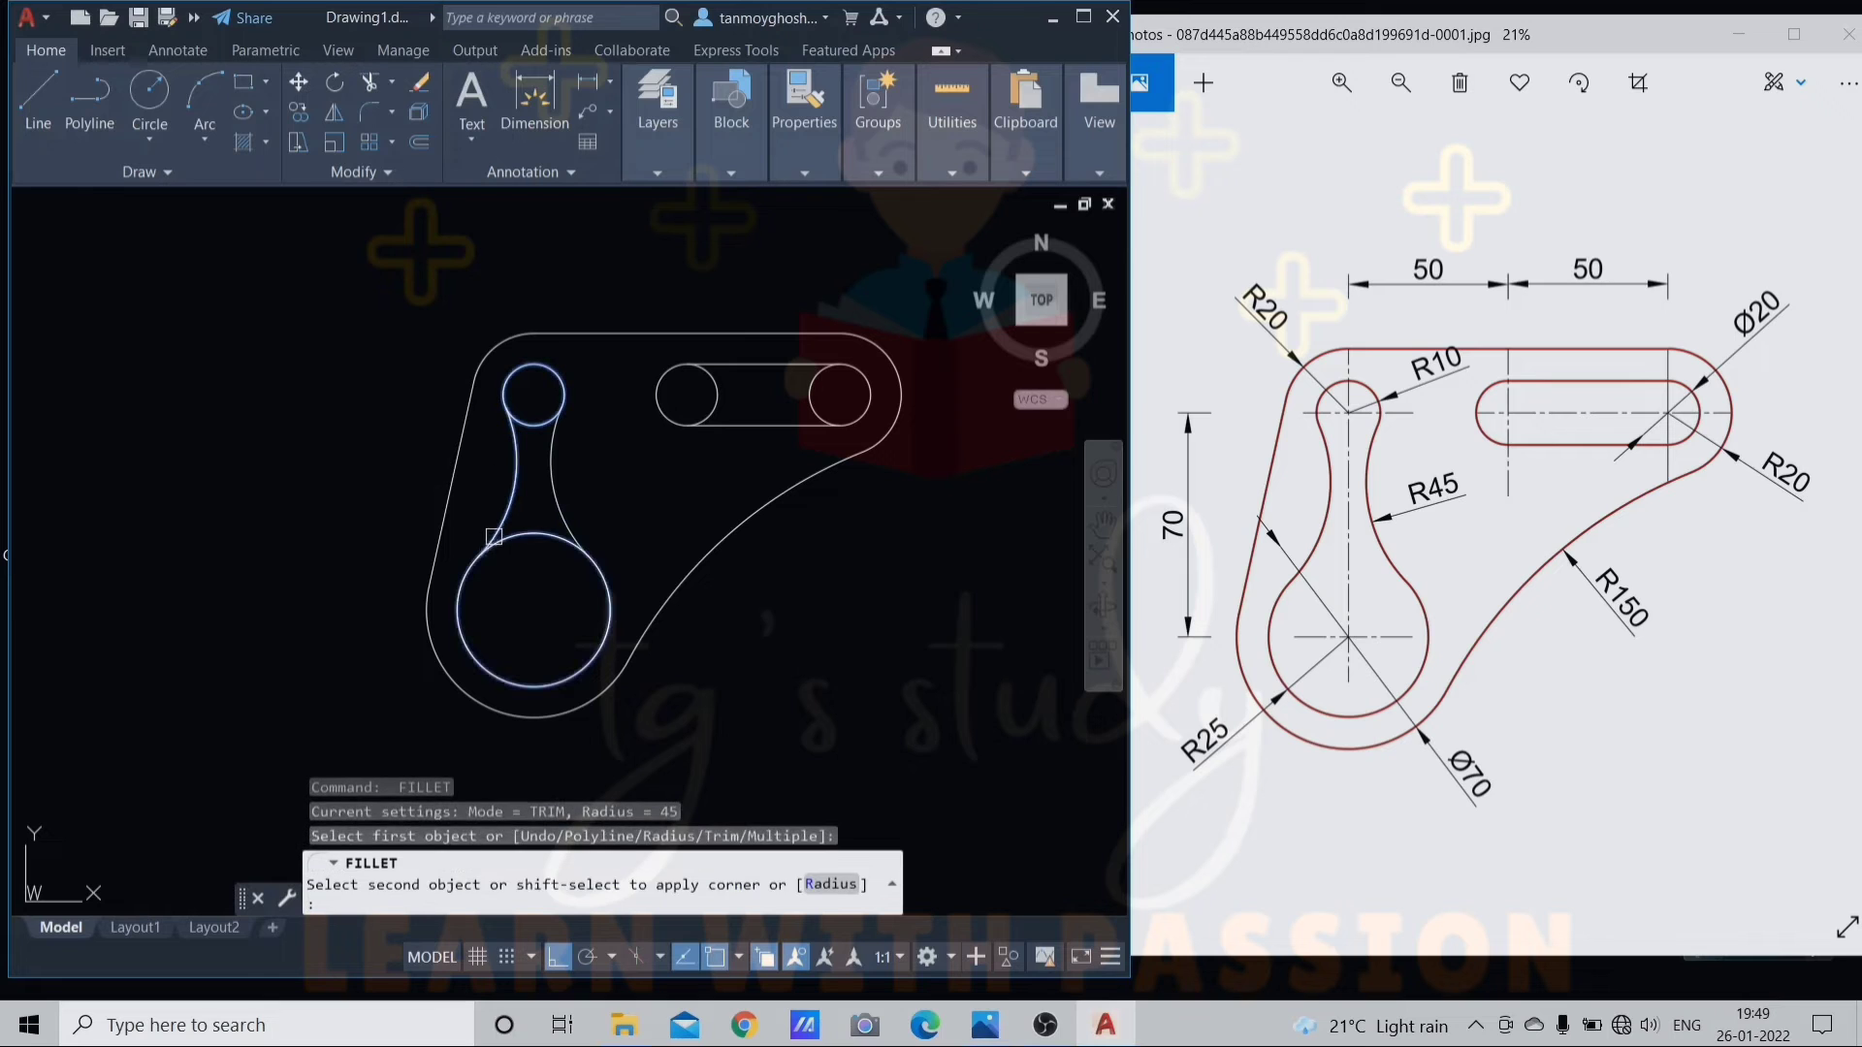
pyautogui.press('Escape')
# Trim the inner arcs of the keyhole circles and the slot's end circles to leave clean closed cutout outlines
pyautogui.write('tr')
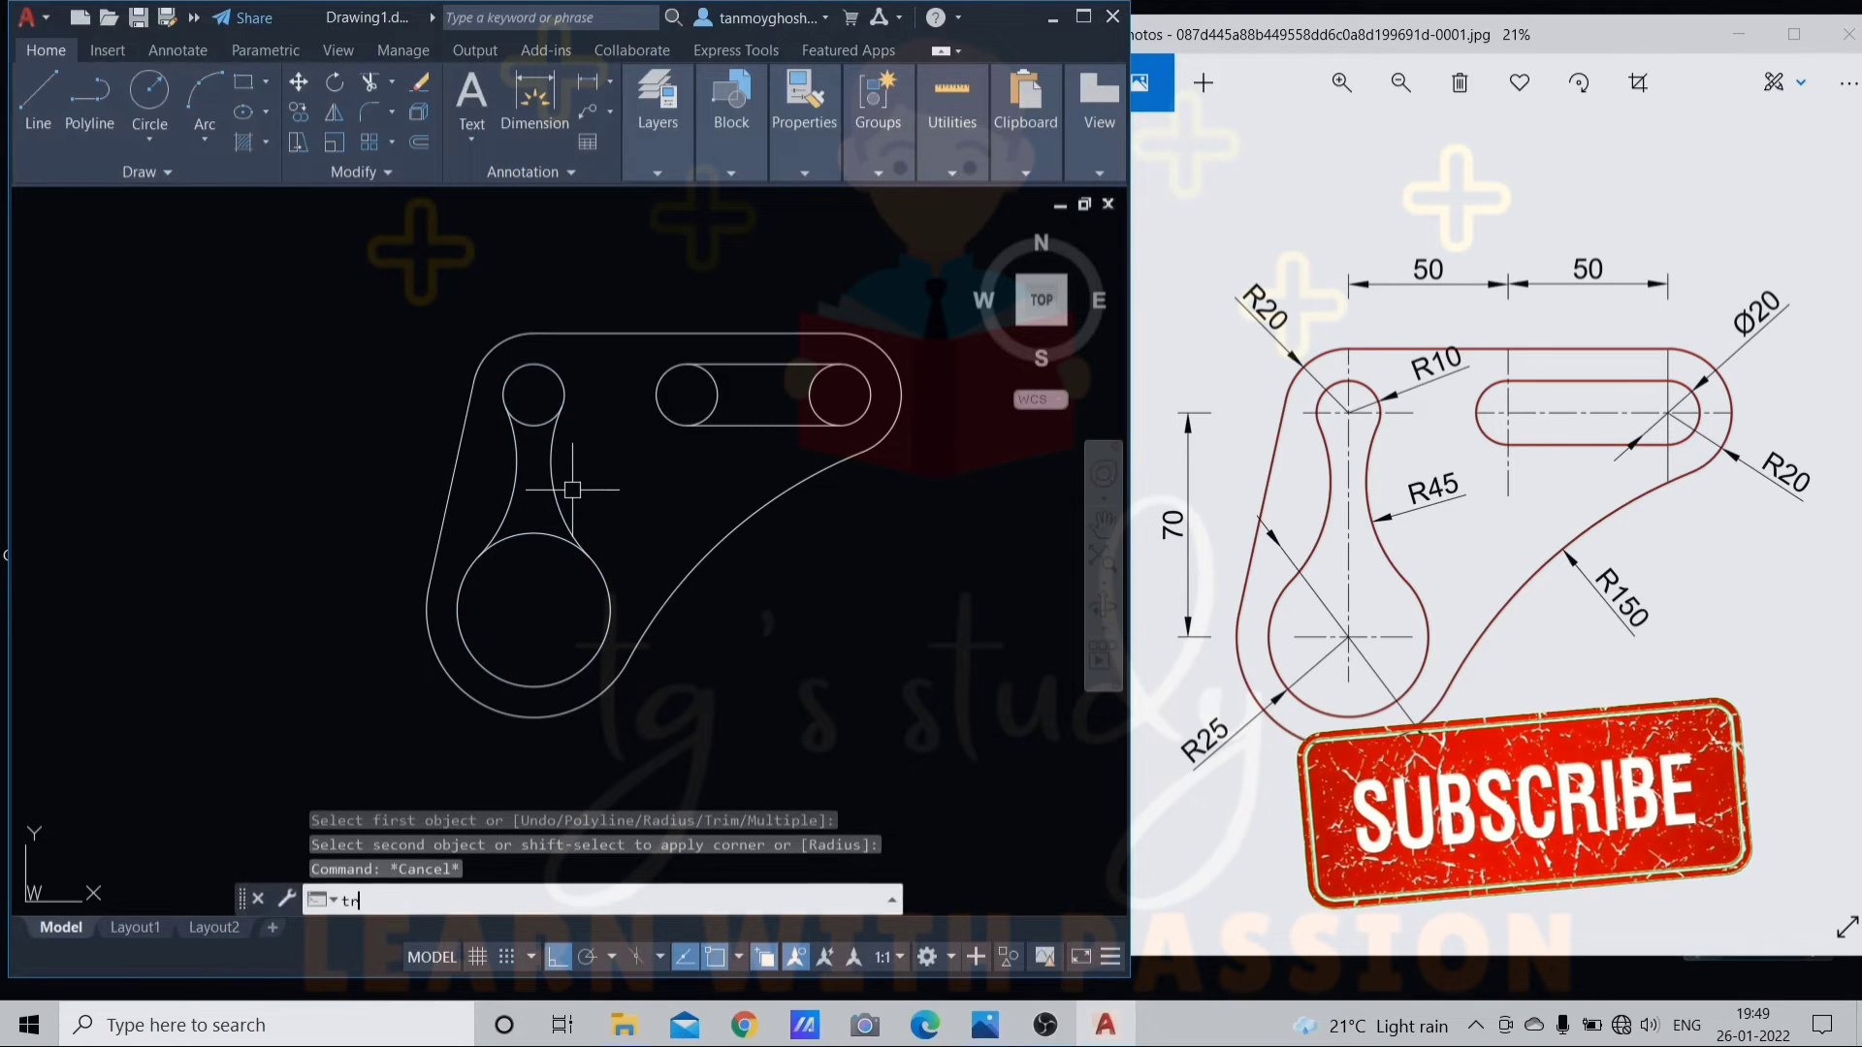
pyautogui.press('Return')
pyautogui.click(538, 534)
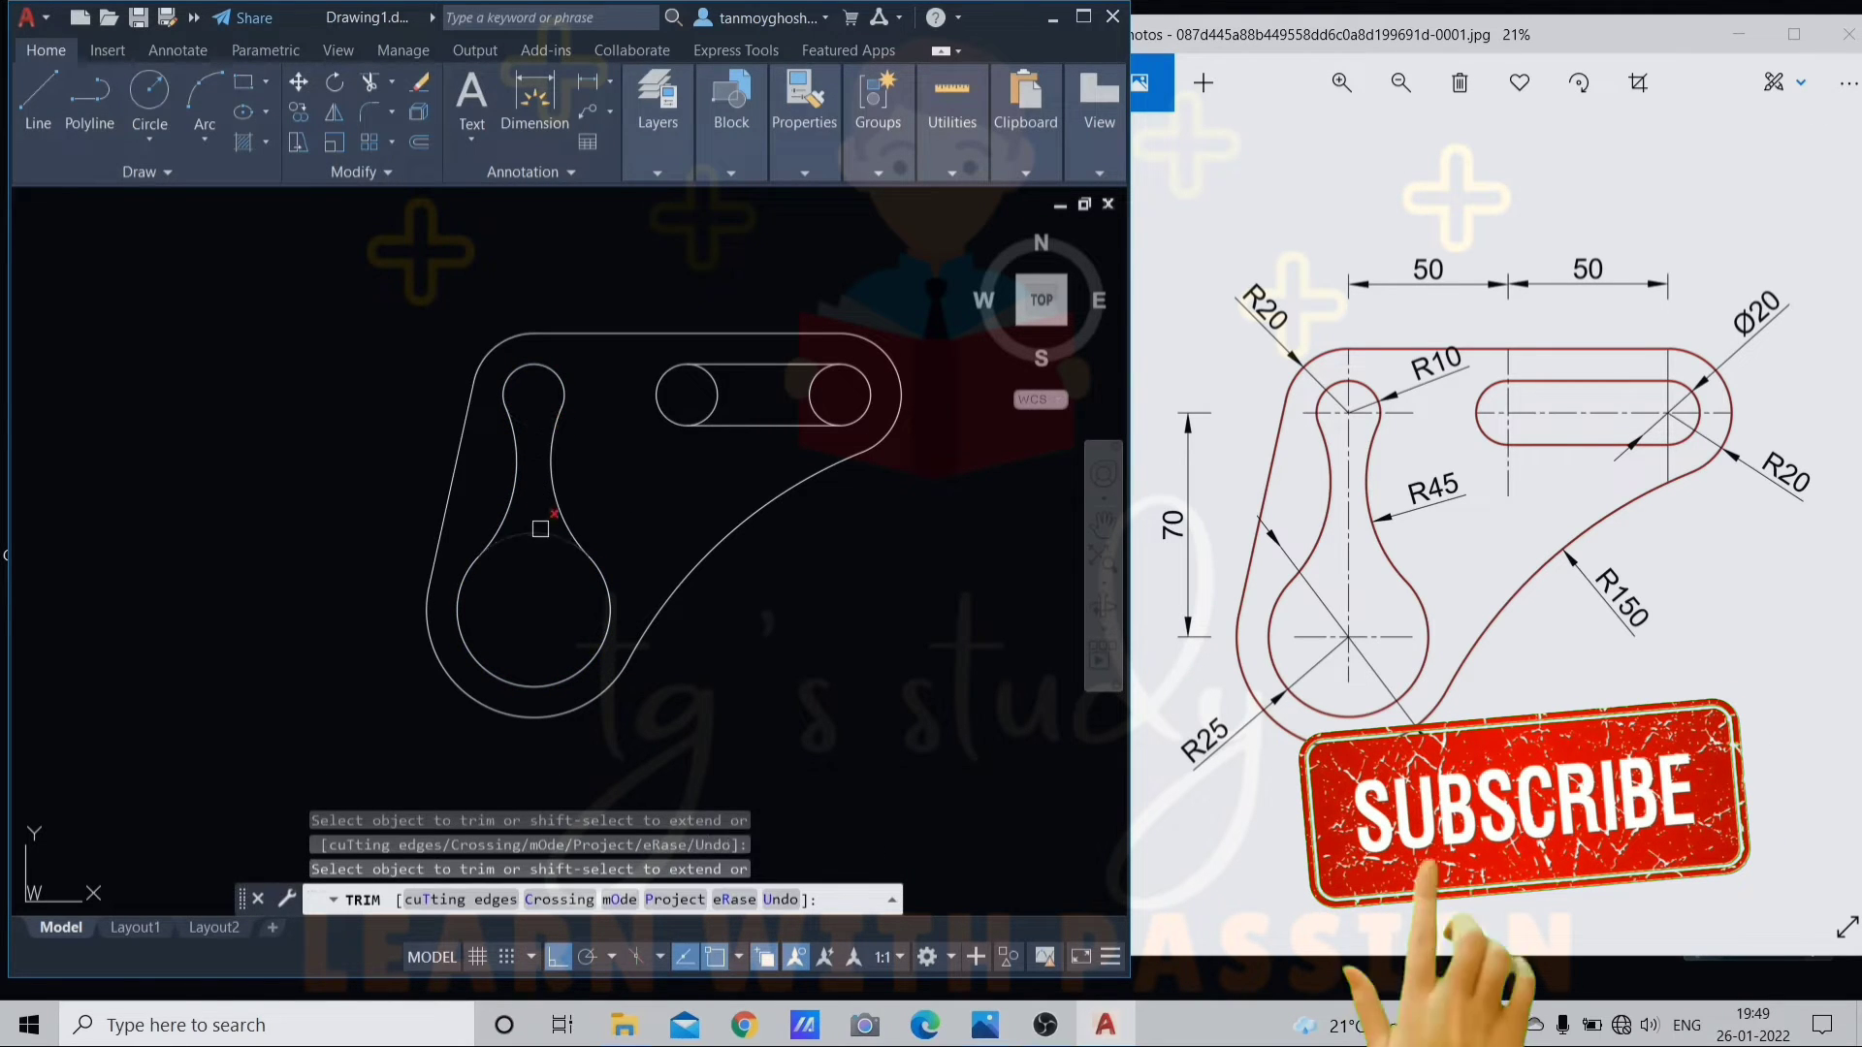
pyautogui.click(718, 400)
pyautogui.click(812, 389)
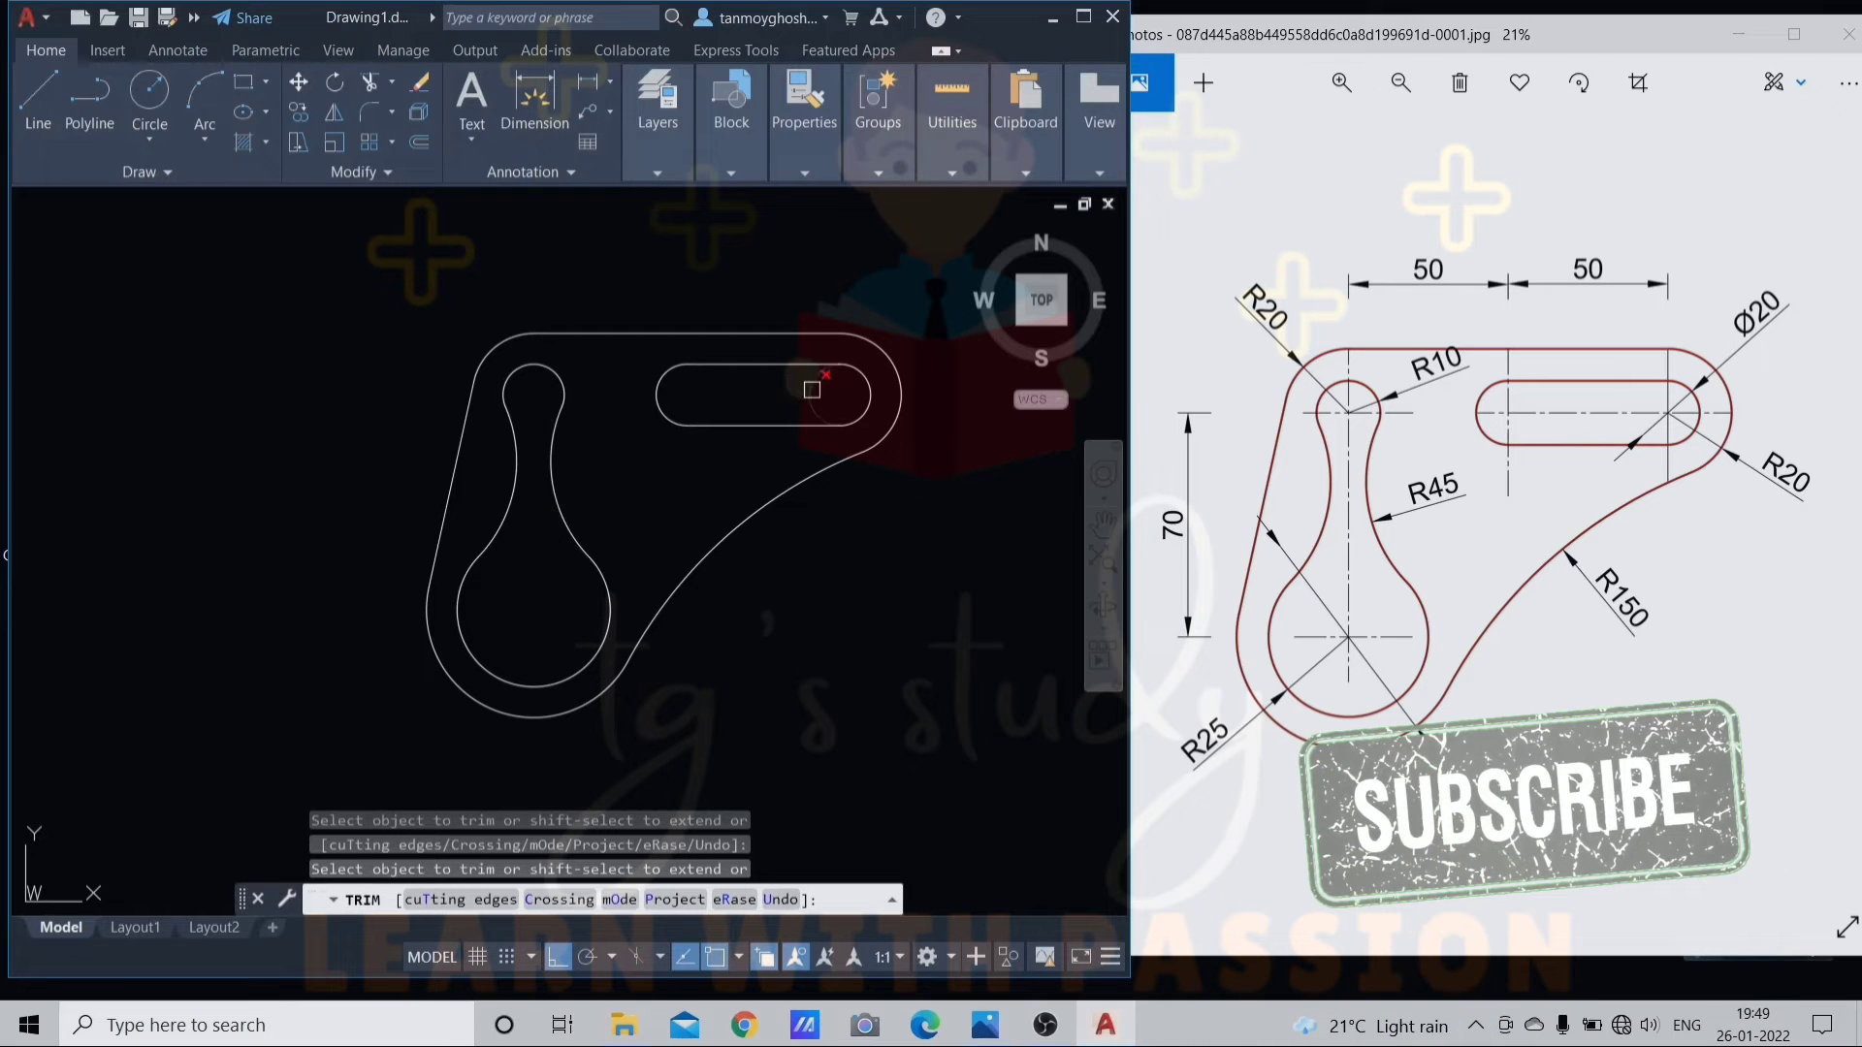
pyautogui.press('Escape')
pyautogui.scroll(-2, 782, 469)
pyautogui.scroll(2, 804, 490)
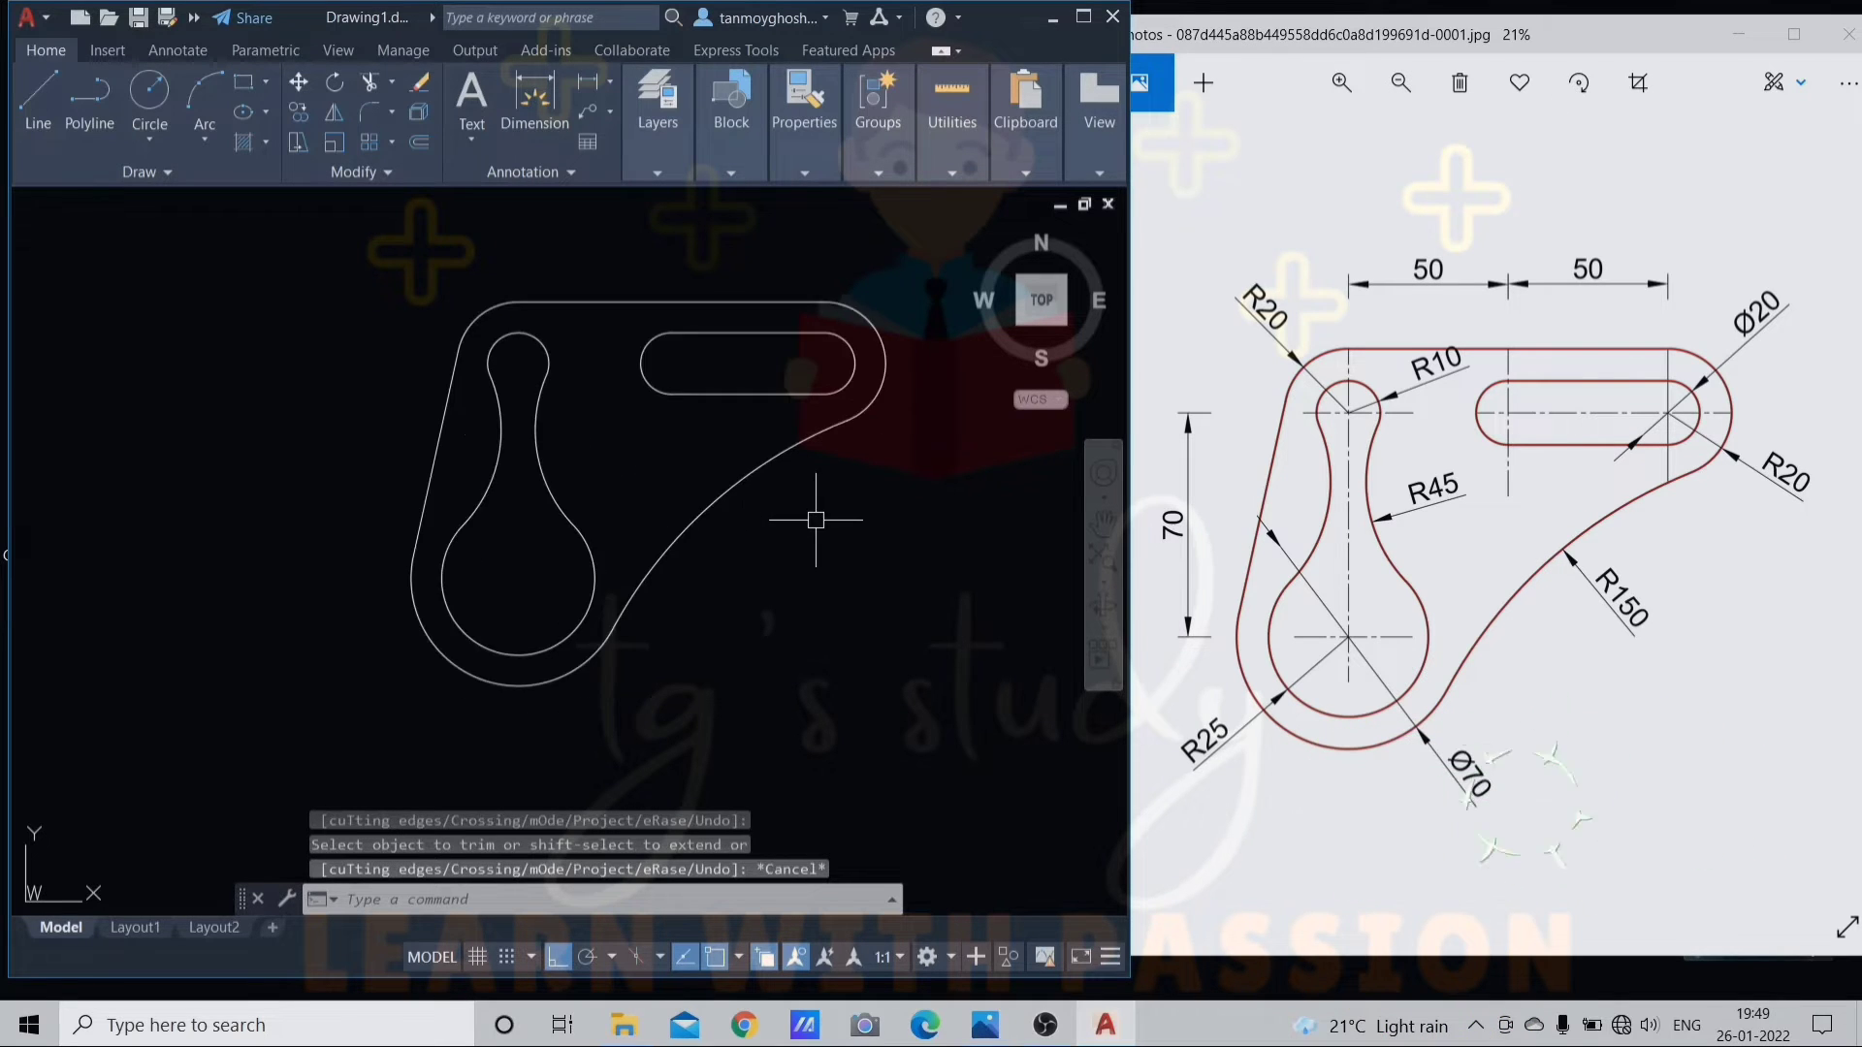
pyautogui.moveTo(817, 524); pyautogui.dragTo(799, 541, button='middle')
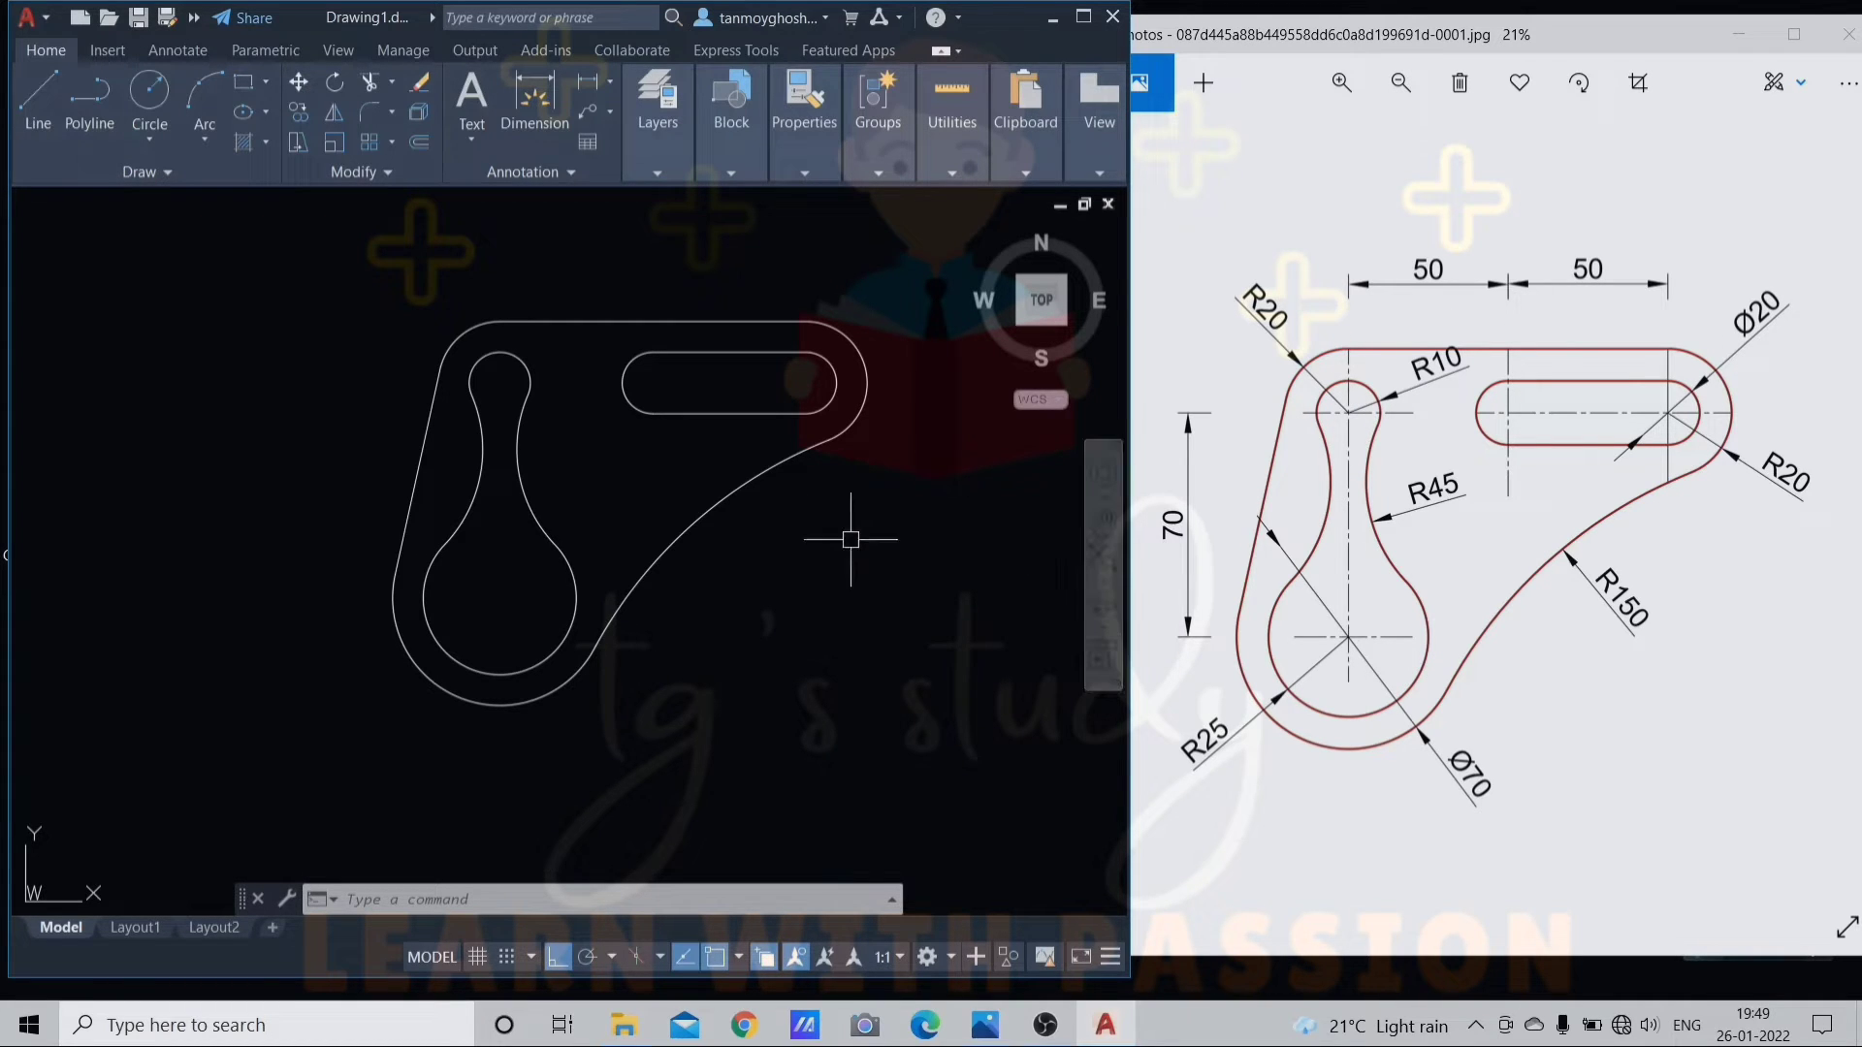
# Maximize the drawing window and change the colour of the entire bracket profile to yellow
pyautogui.click(1084, 17)
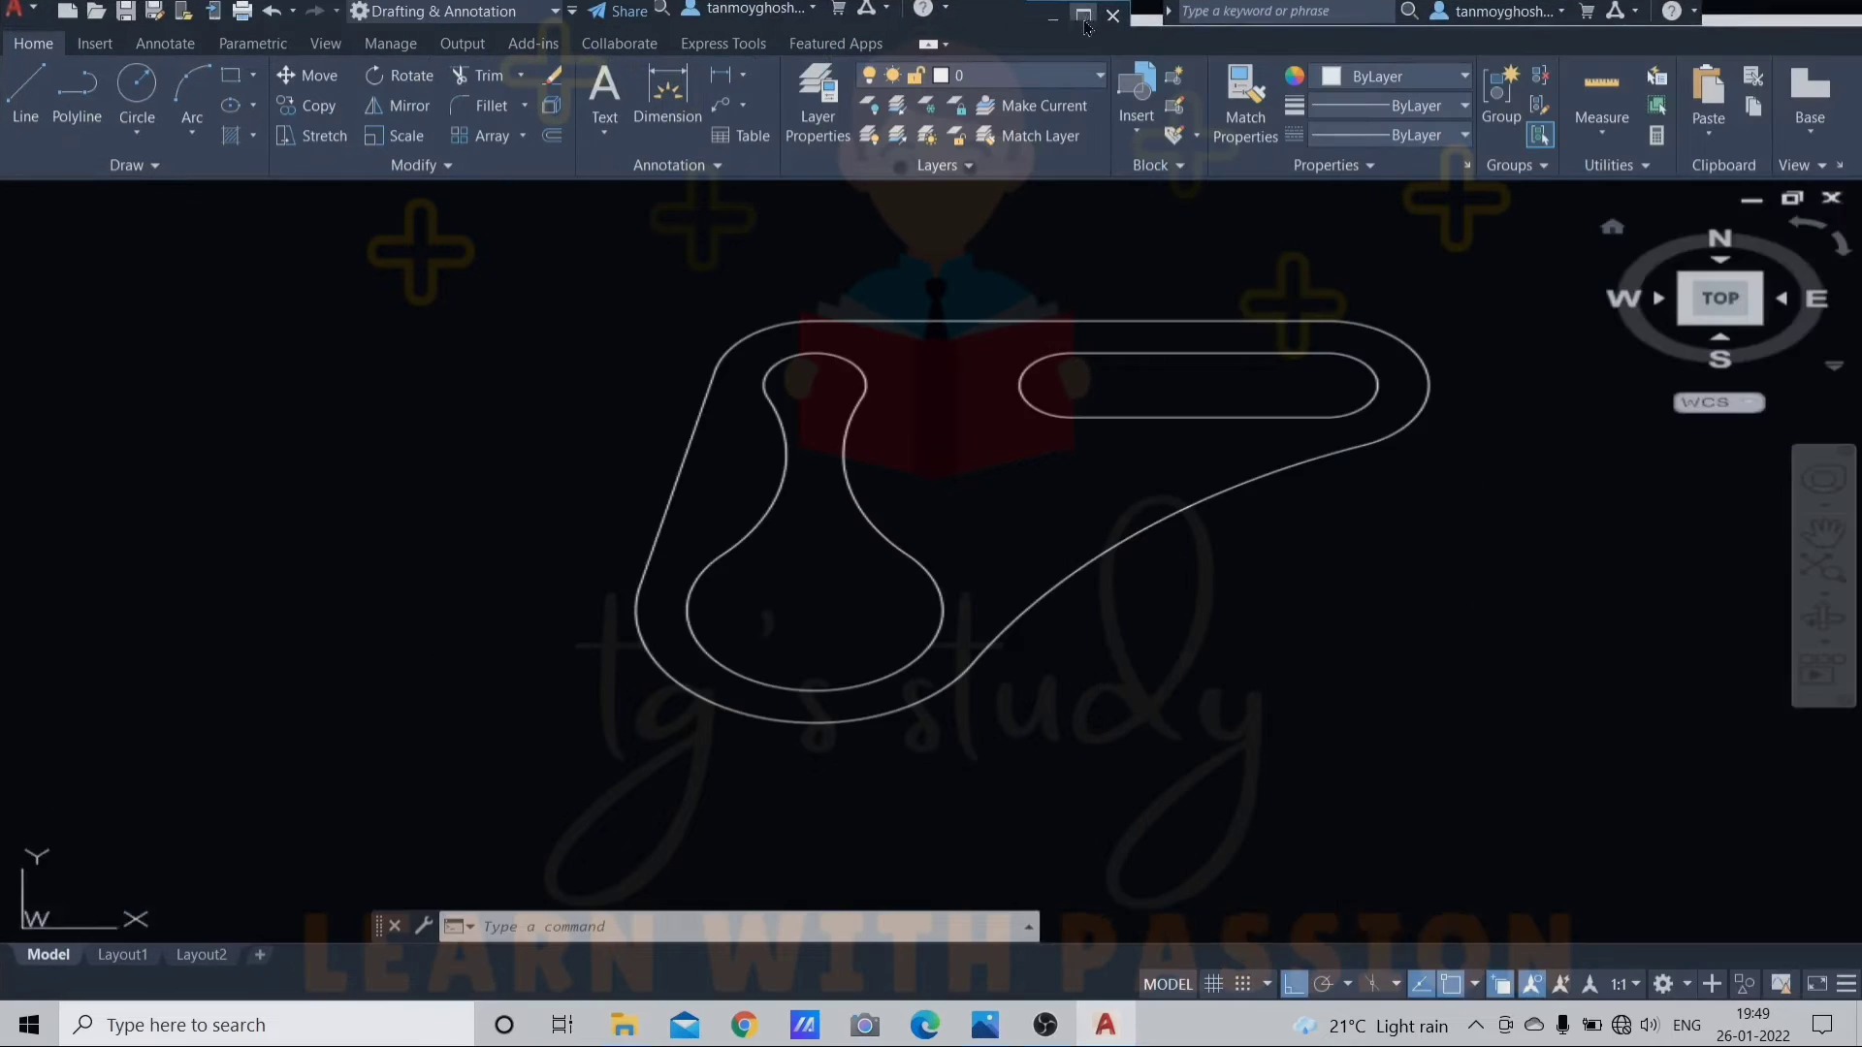
pyautogui.click(1334, 272)
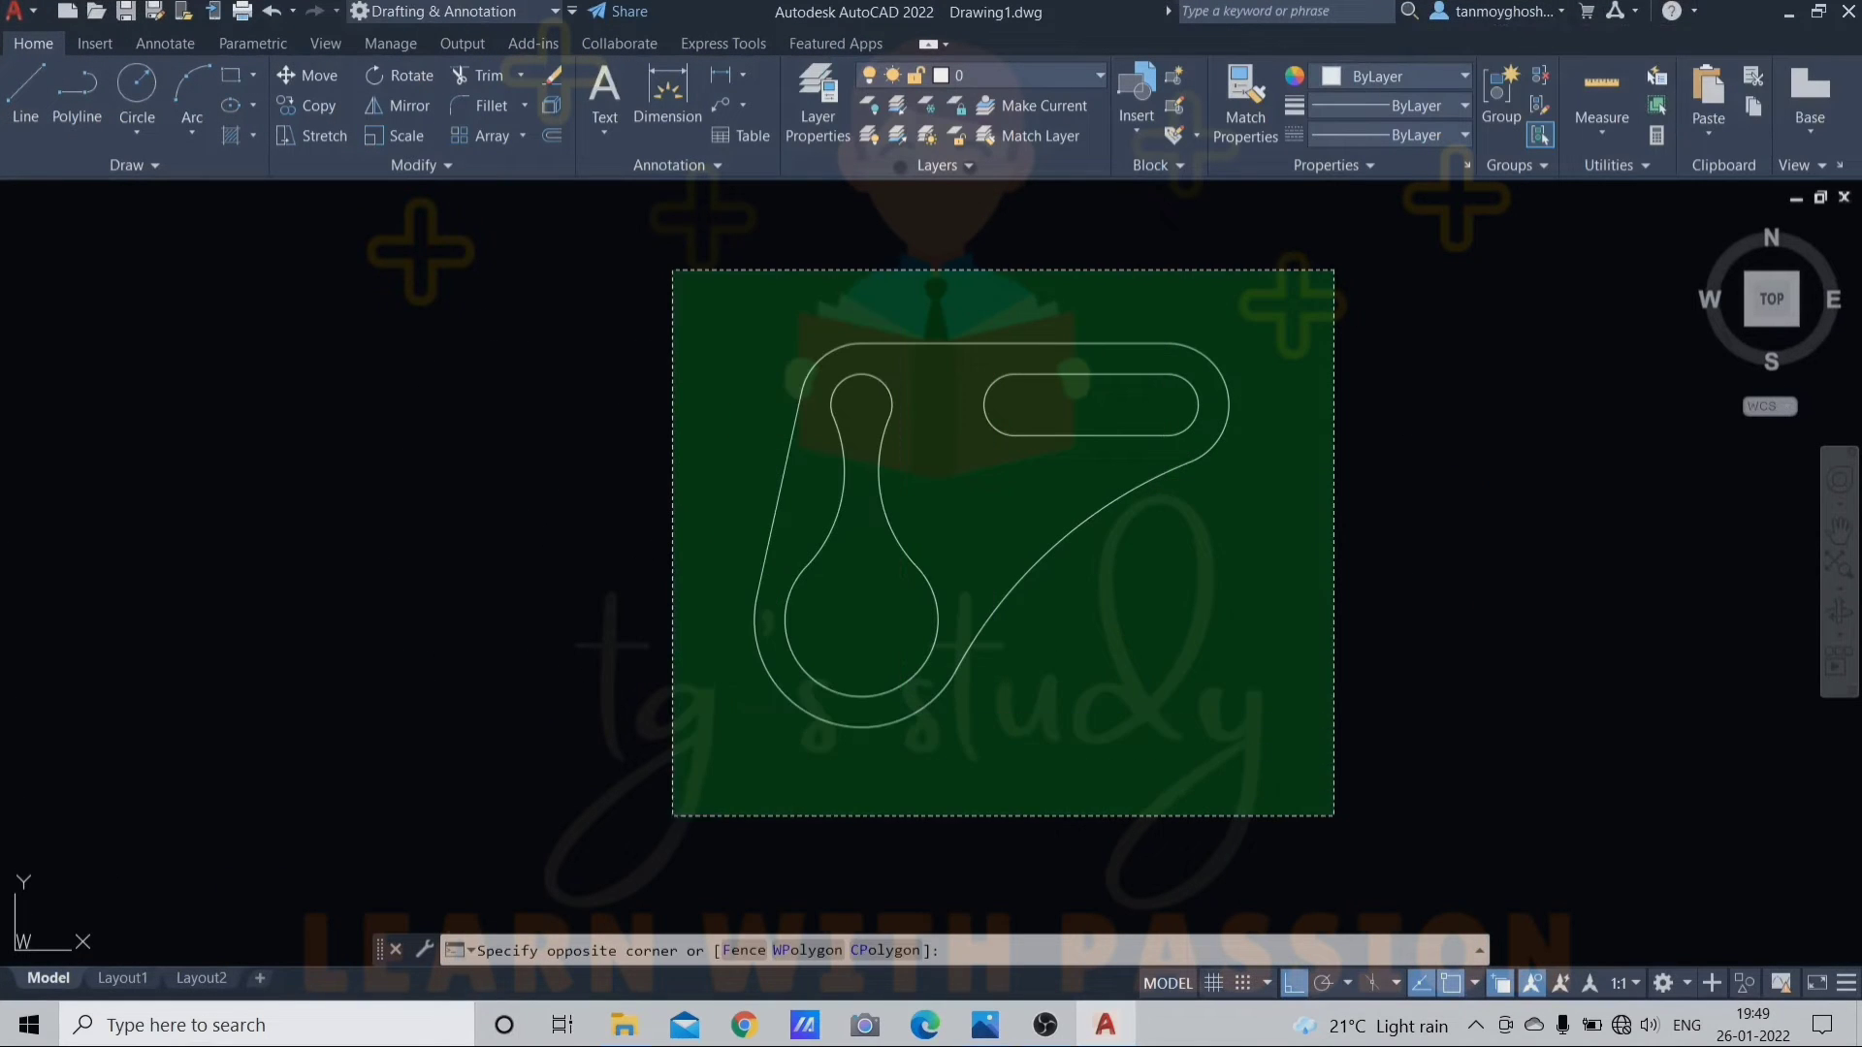
pyautogui.click(669, 817)
pyautogui.click(1420, 85)
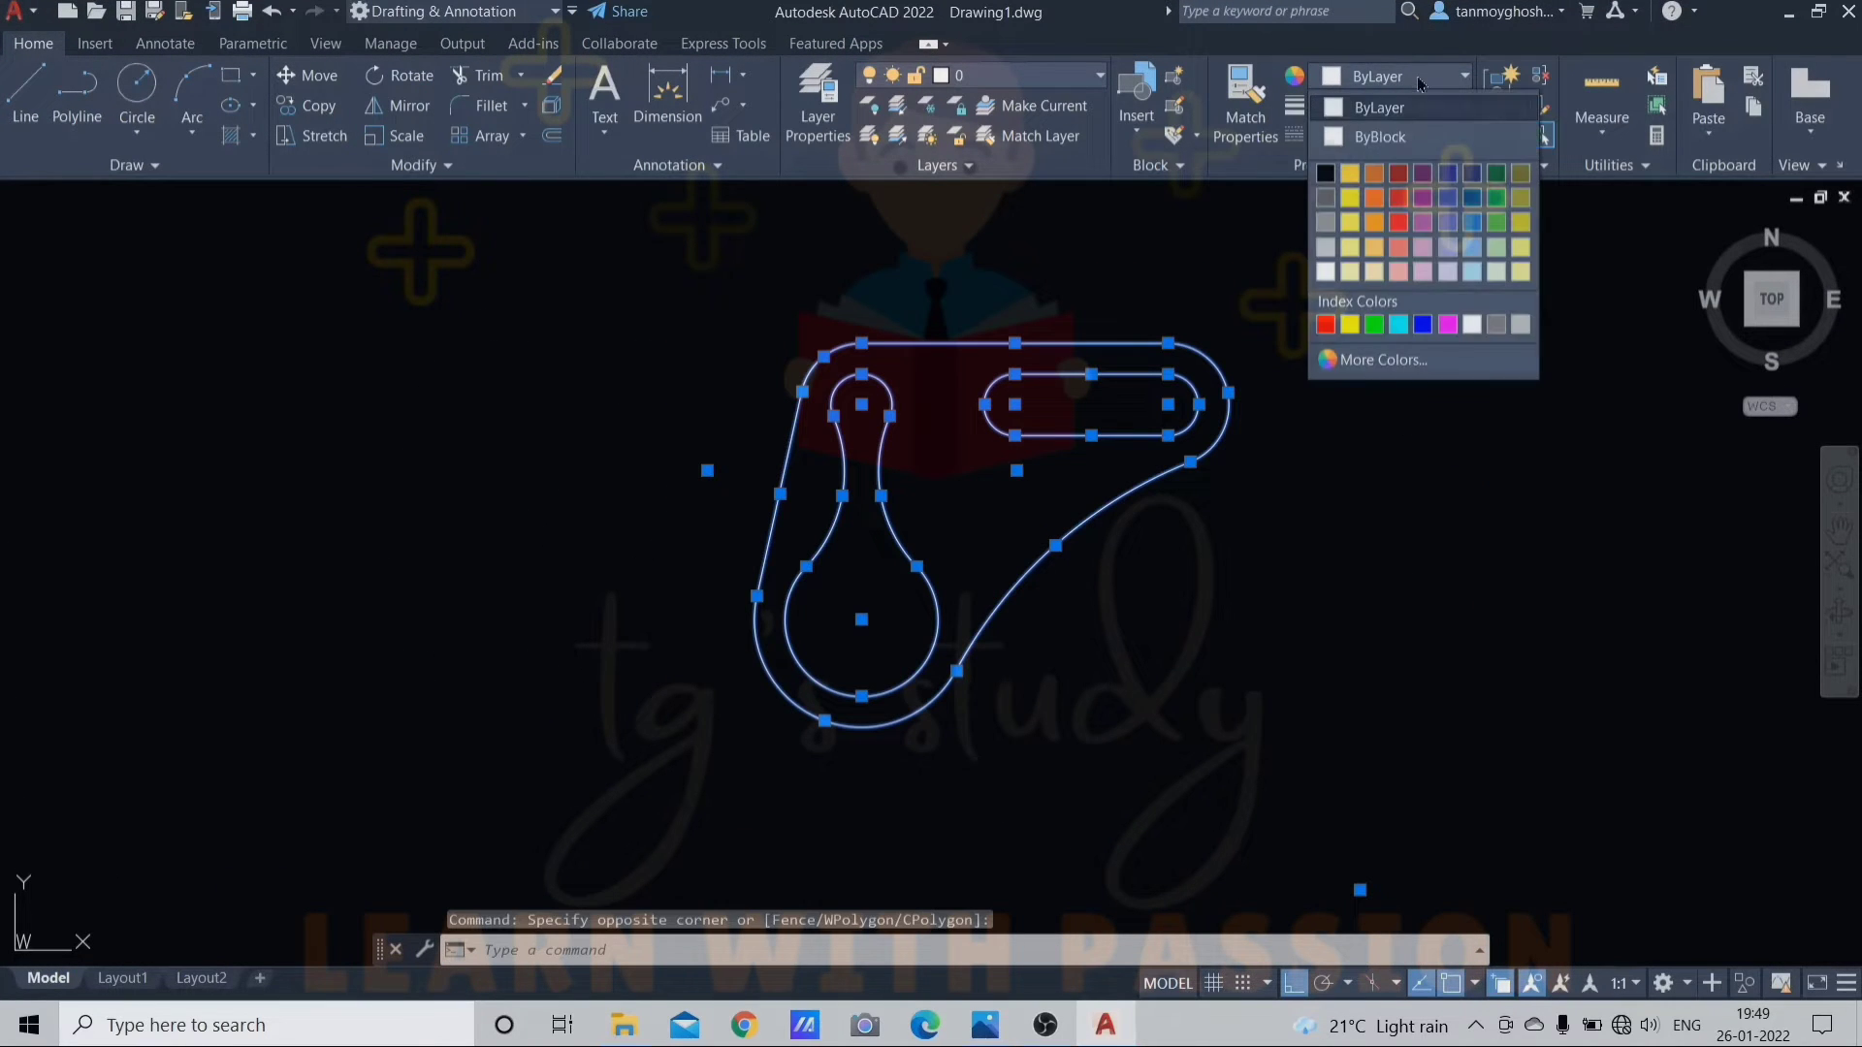
pyautogui.click(1351, 174)
pyautogui.press('Escape')
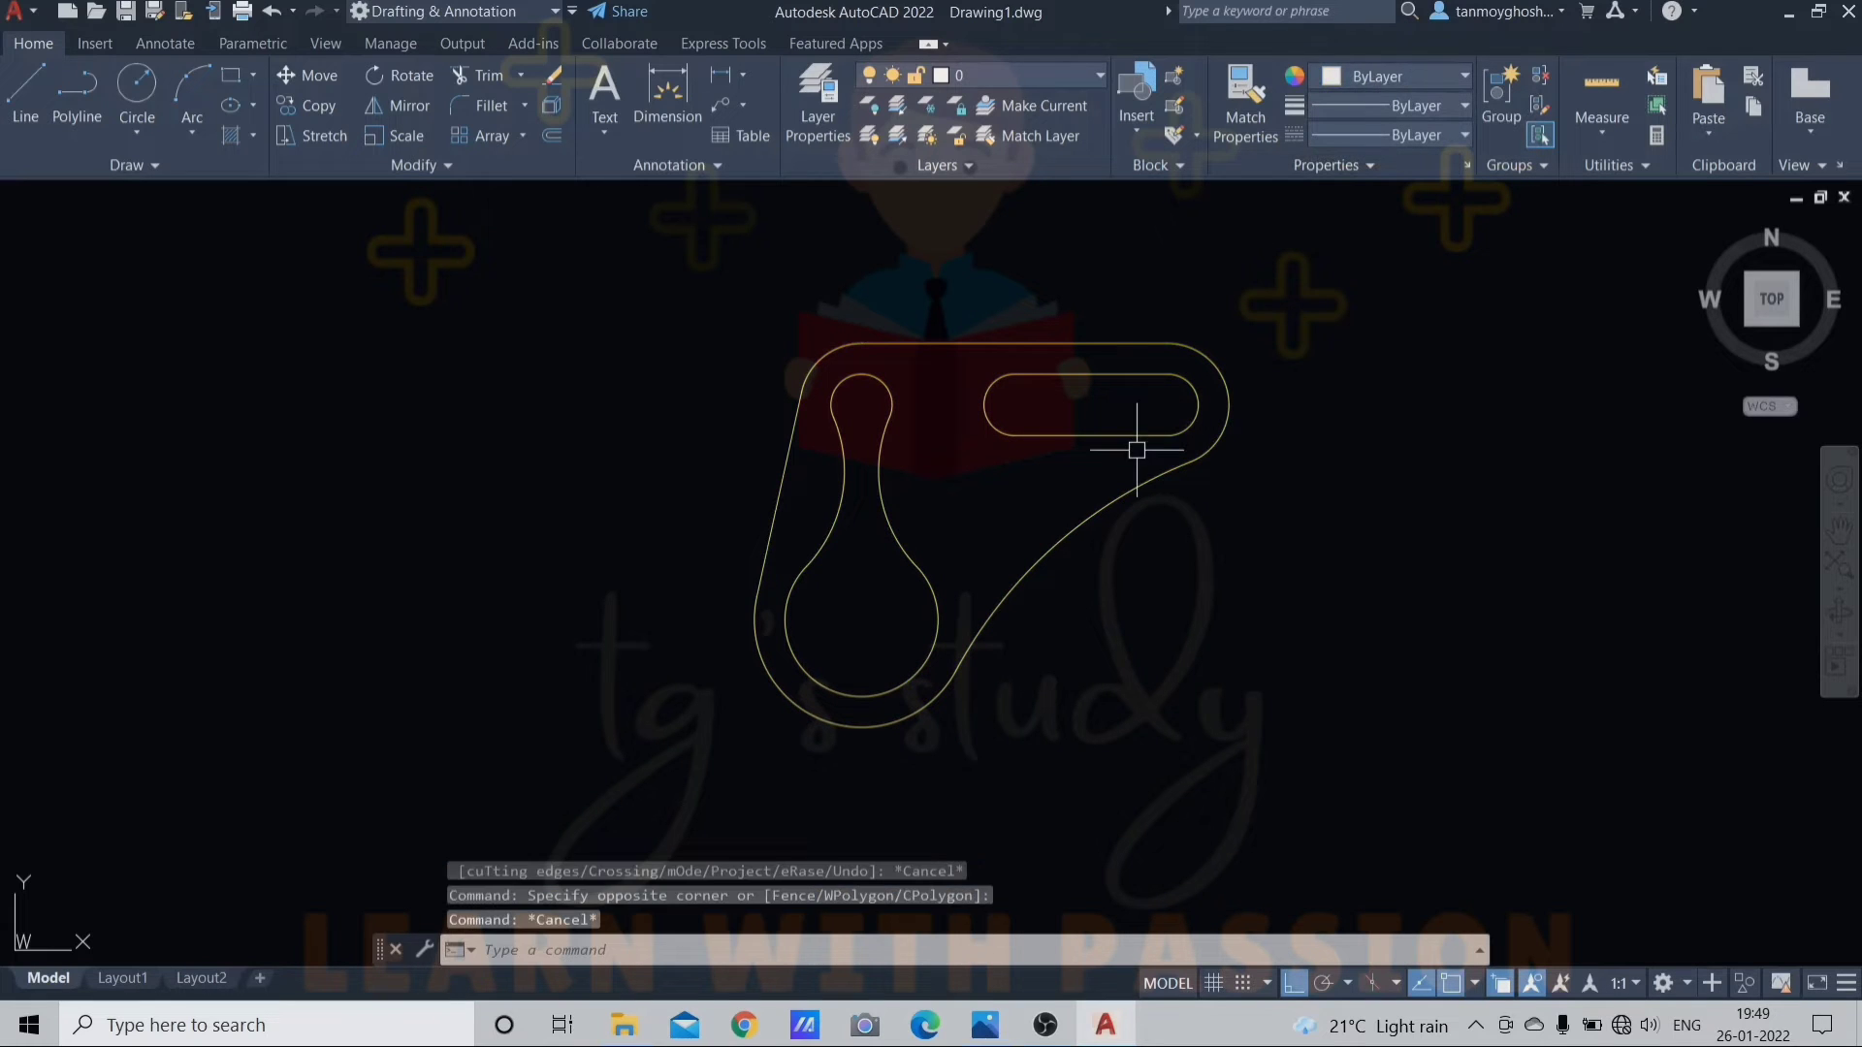
pyautogui.press('Escape')
pyautogui.moveTo(1105, 545); pyautogui.dragTo(1014, 553, button='middle')
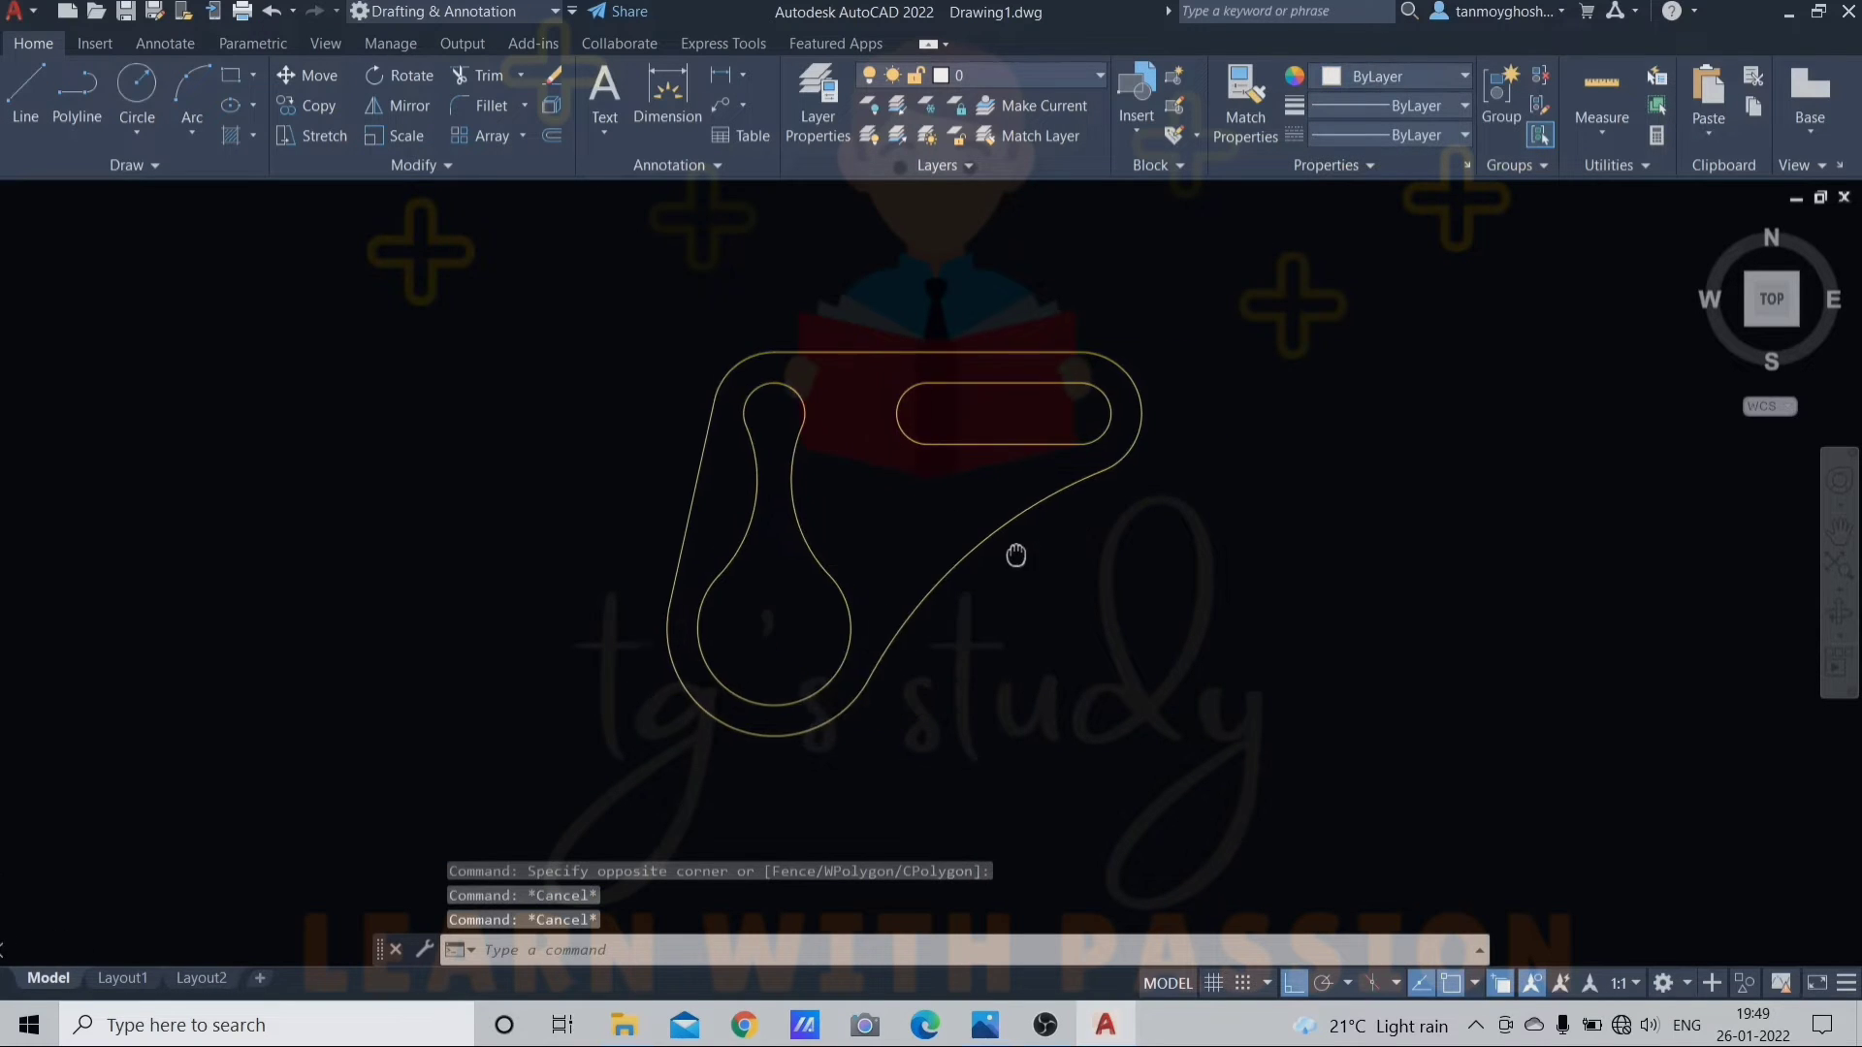
# Restore the window beside the reference image and draw a horizontal centerline through the slot, extending past both of its ends
pyautogui.click(1818, 13)
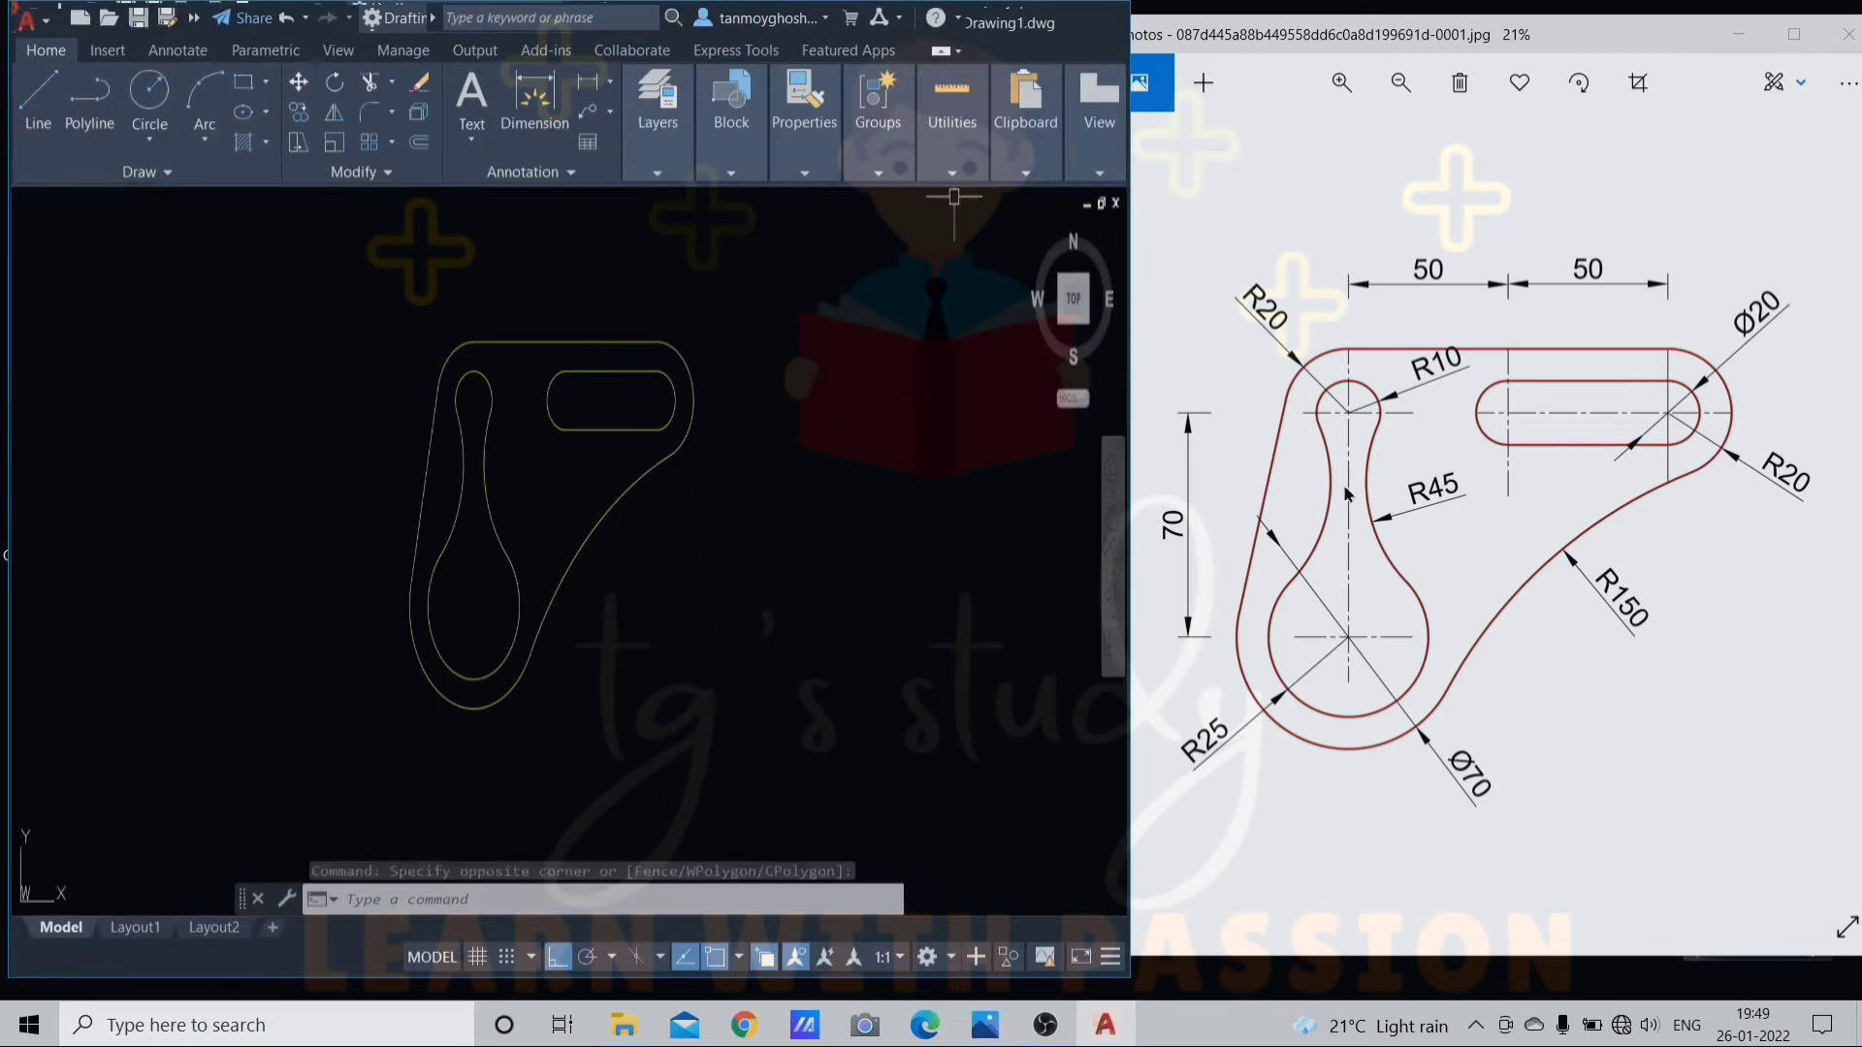
pyautogui.moveTo(731, 613); pyautogui.dragTo(843, 604, button='middle')
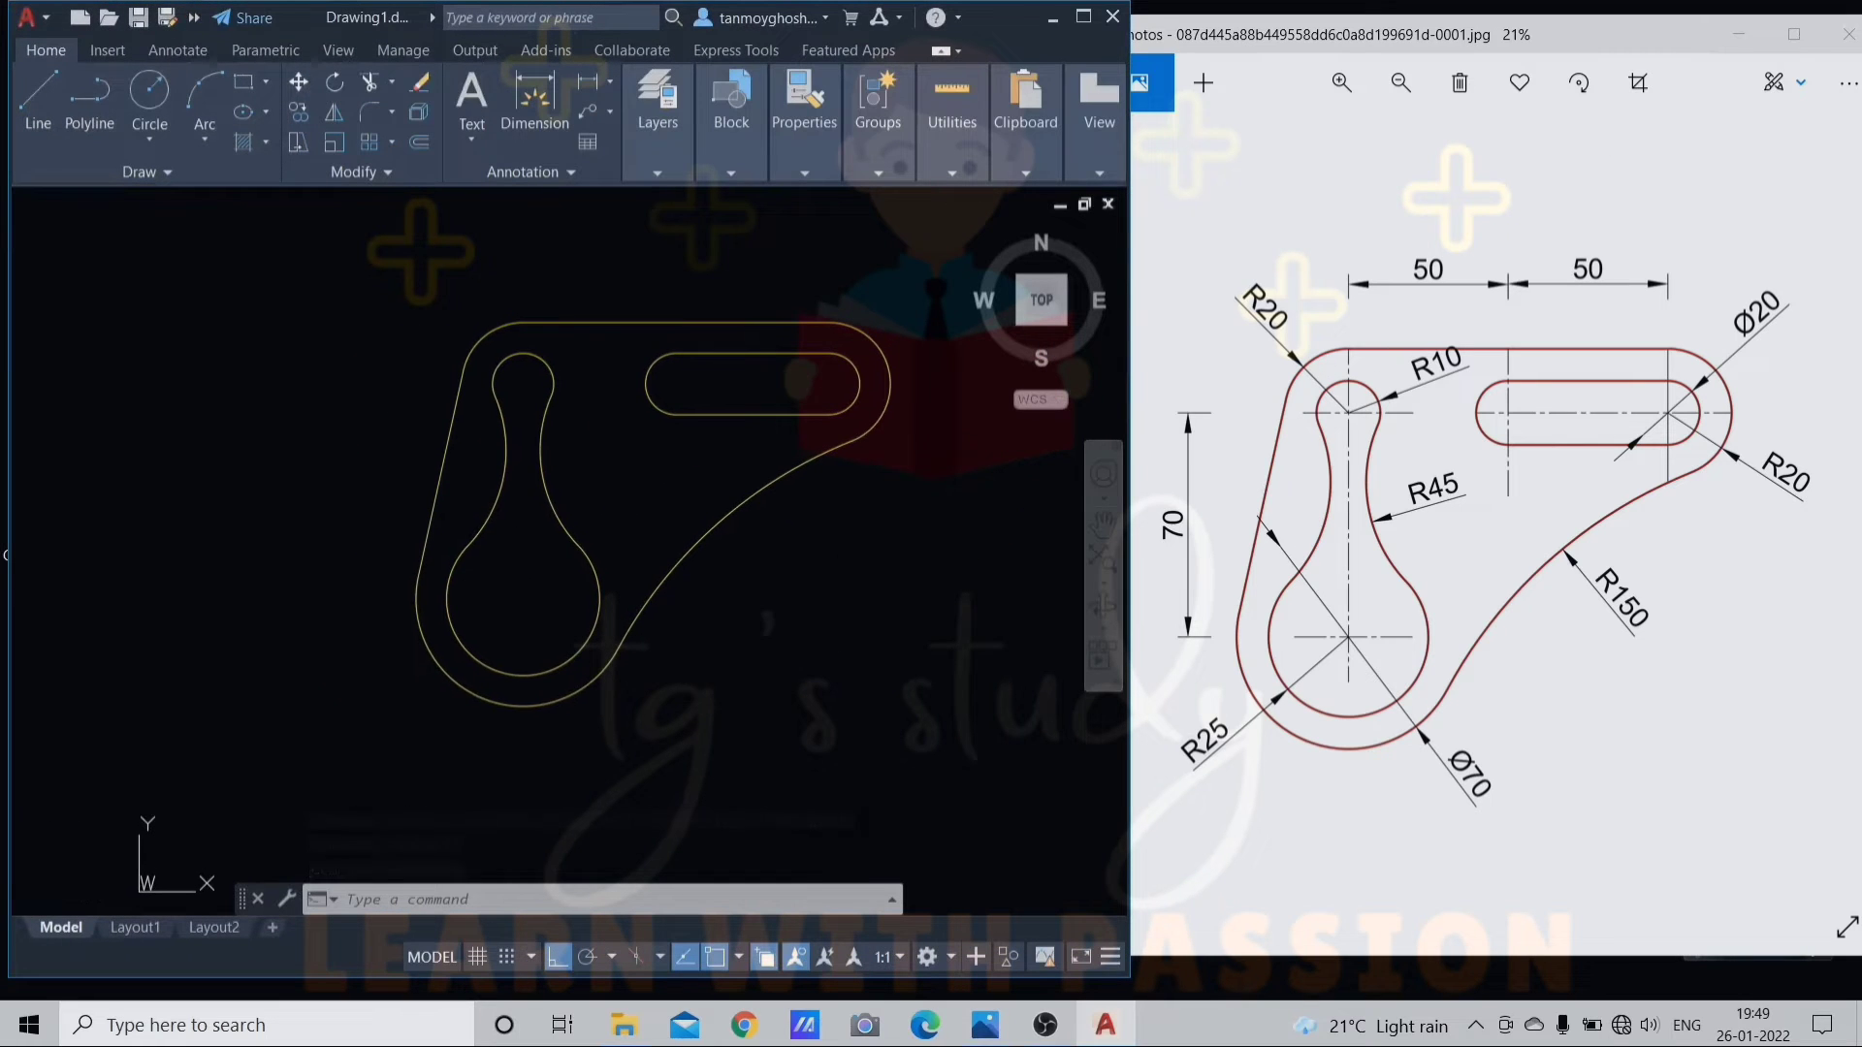
pyautogui.write('l')
pyautogui.press('Return')
pyautogui.scroll(2, 735, 366)
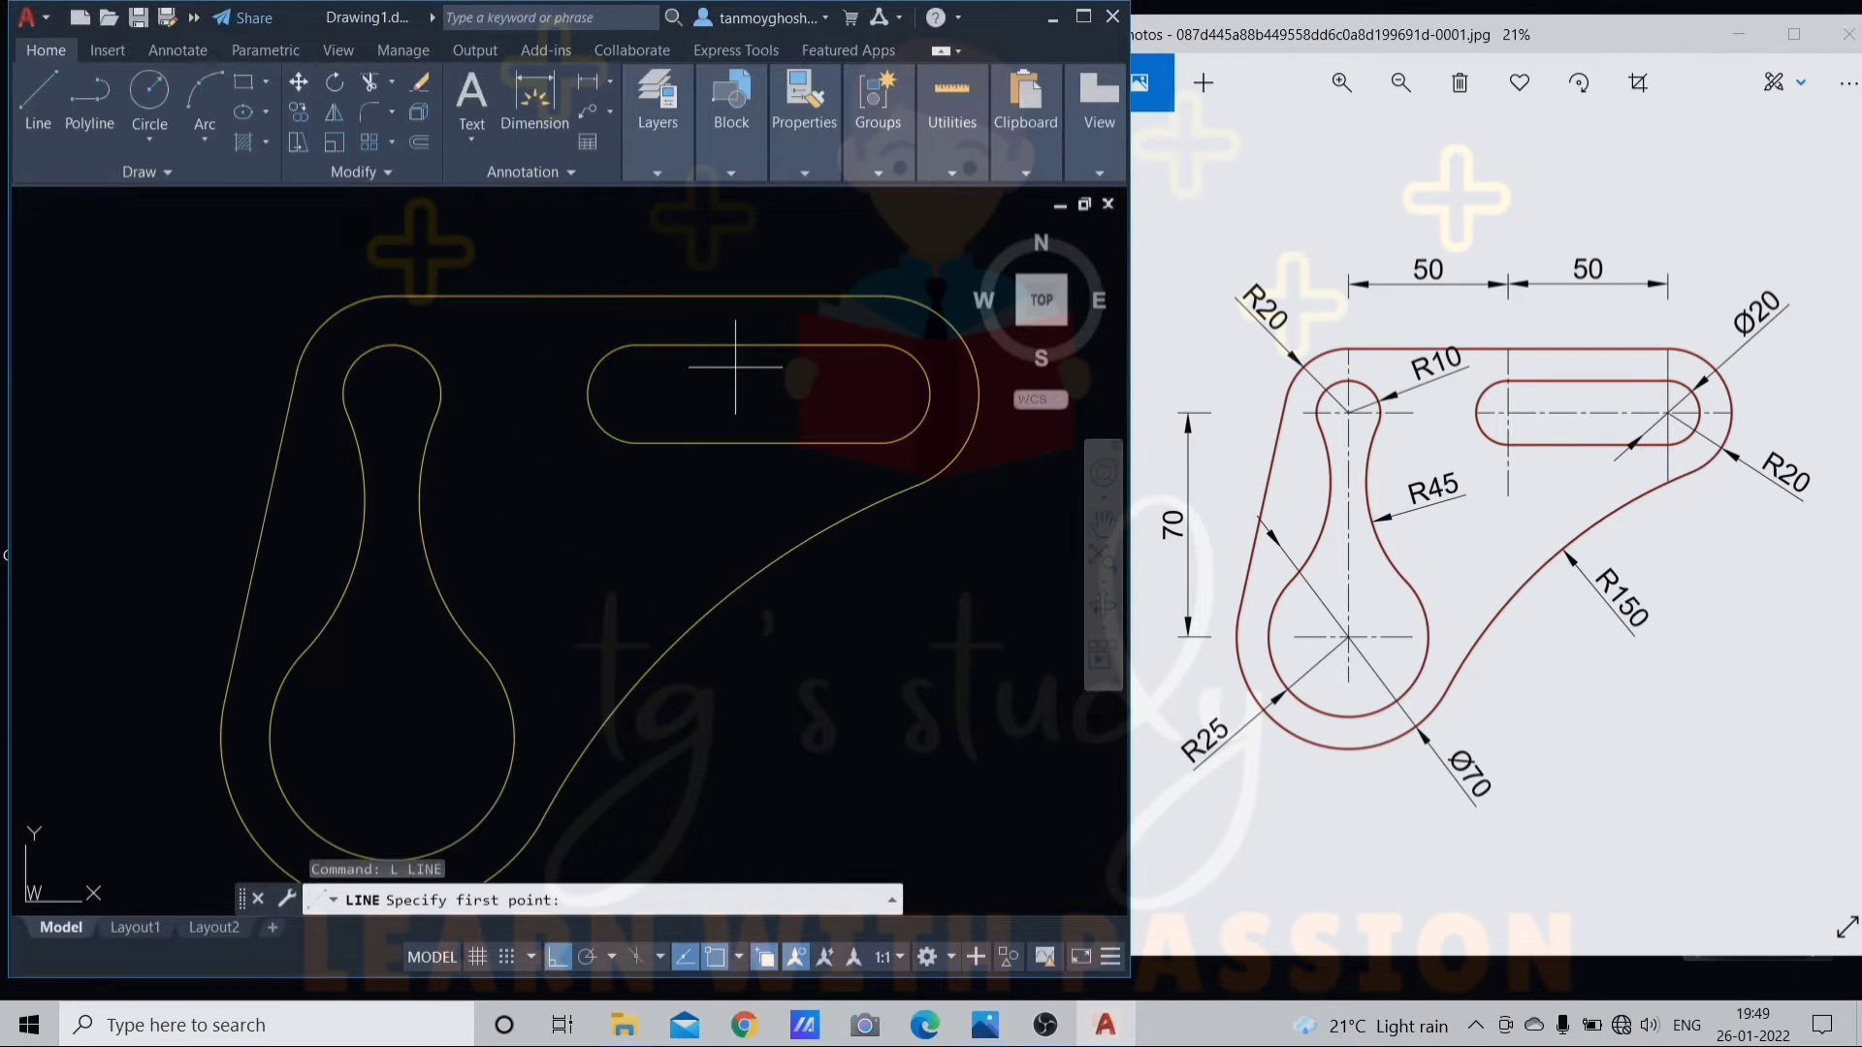
pyautogui.click(536, 393)
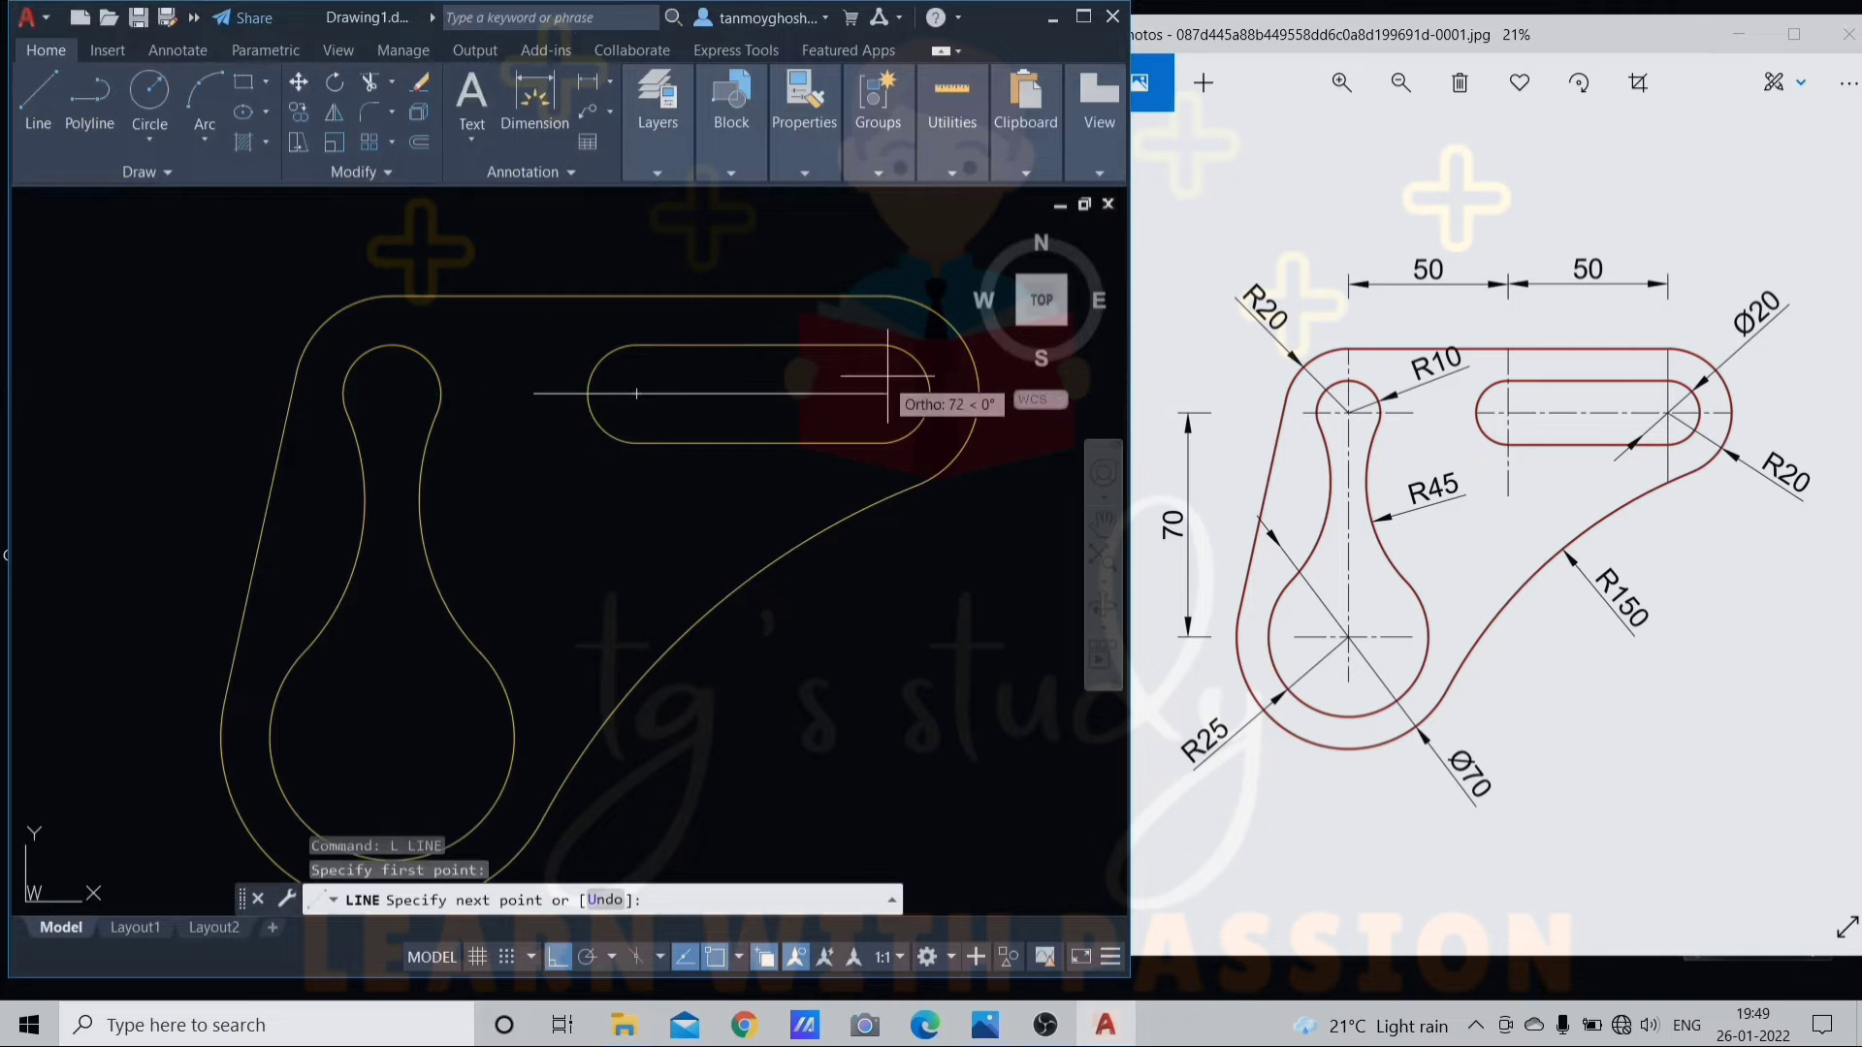
pyautogui.scroll(2, 902, 380)
pyautogui.moveTo(938, 419); pyautogui.dragTo(826, 449, button='middle')
pyautogui.click(874, 432)
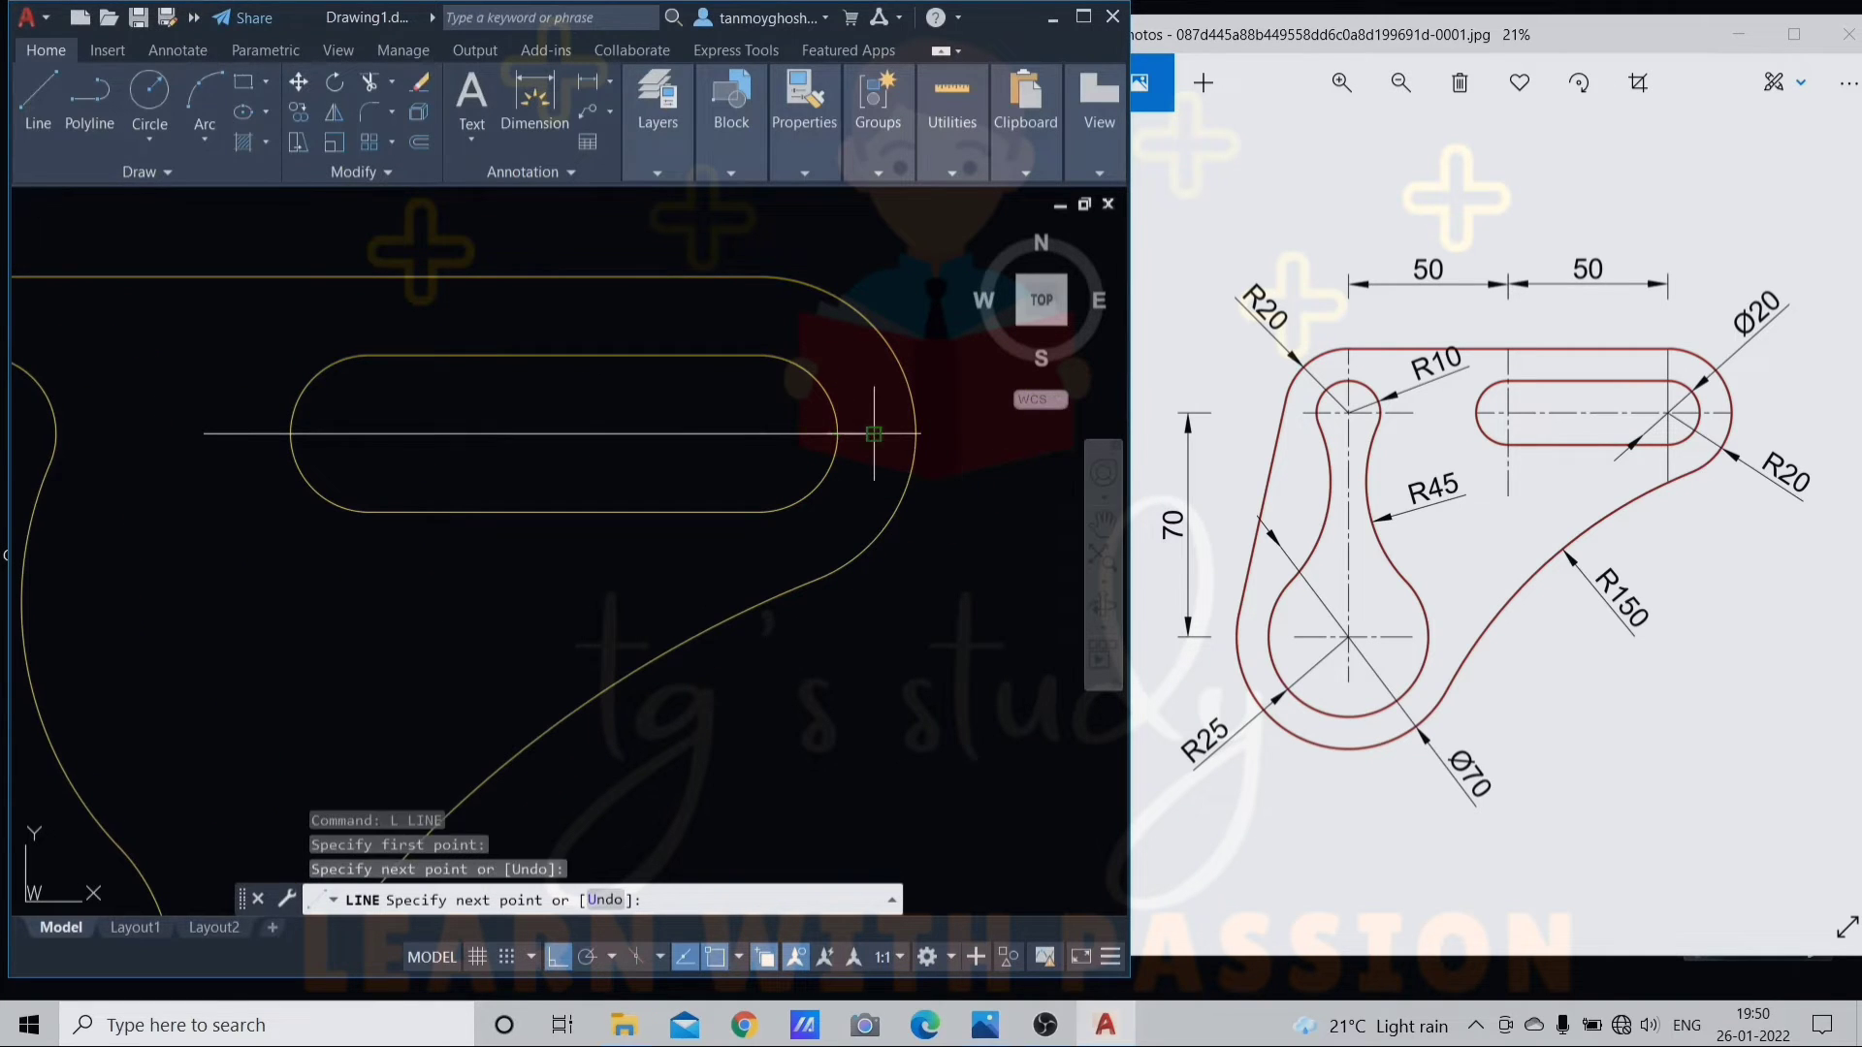
pyautogui.press('Return')
# Draw a vertical centerline through the center of the slot's left end arc, extending above and below the slot
pyautogui.press('Return')
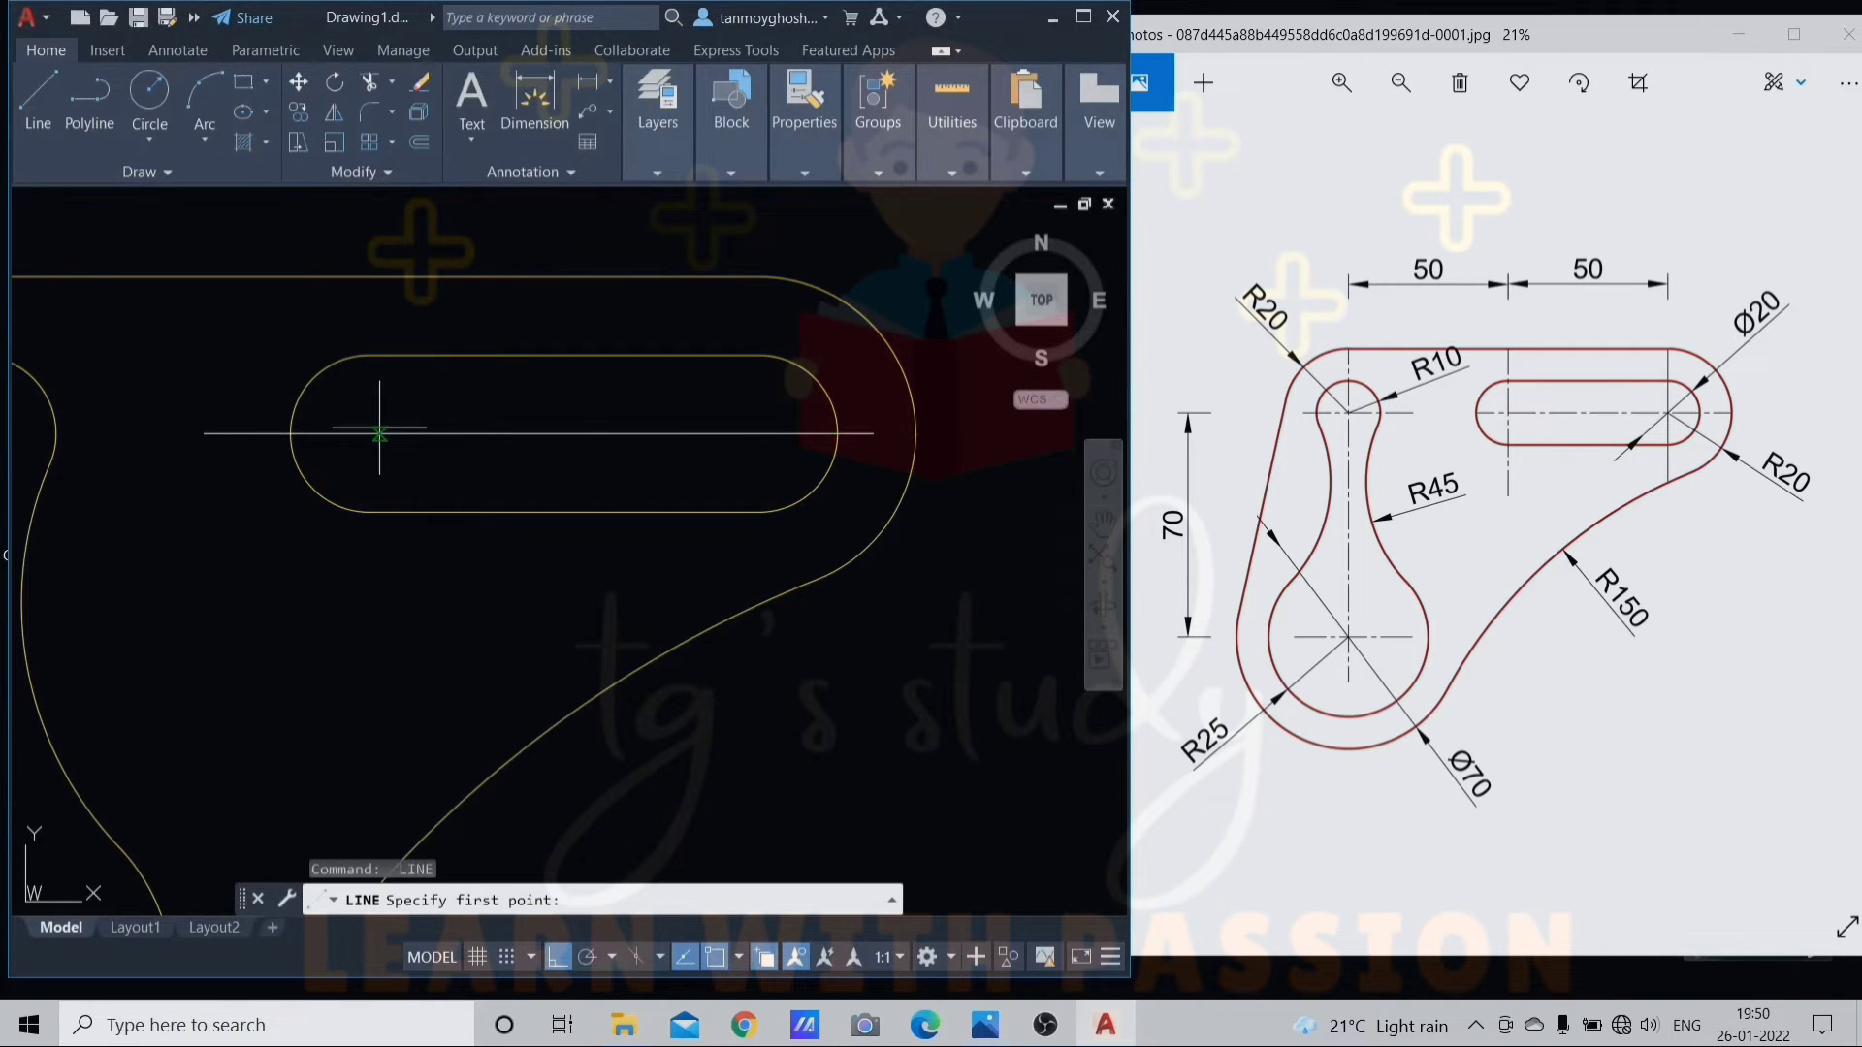
pyautogui.click(368, 355)
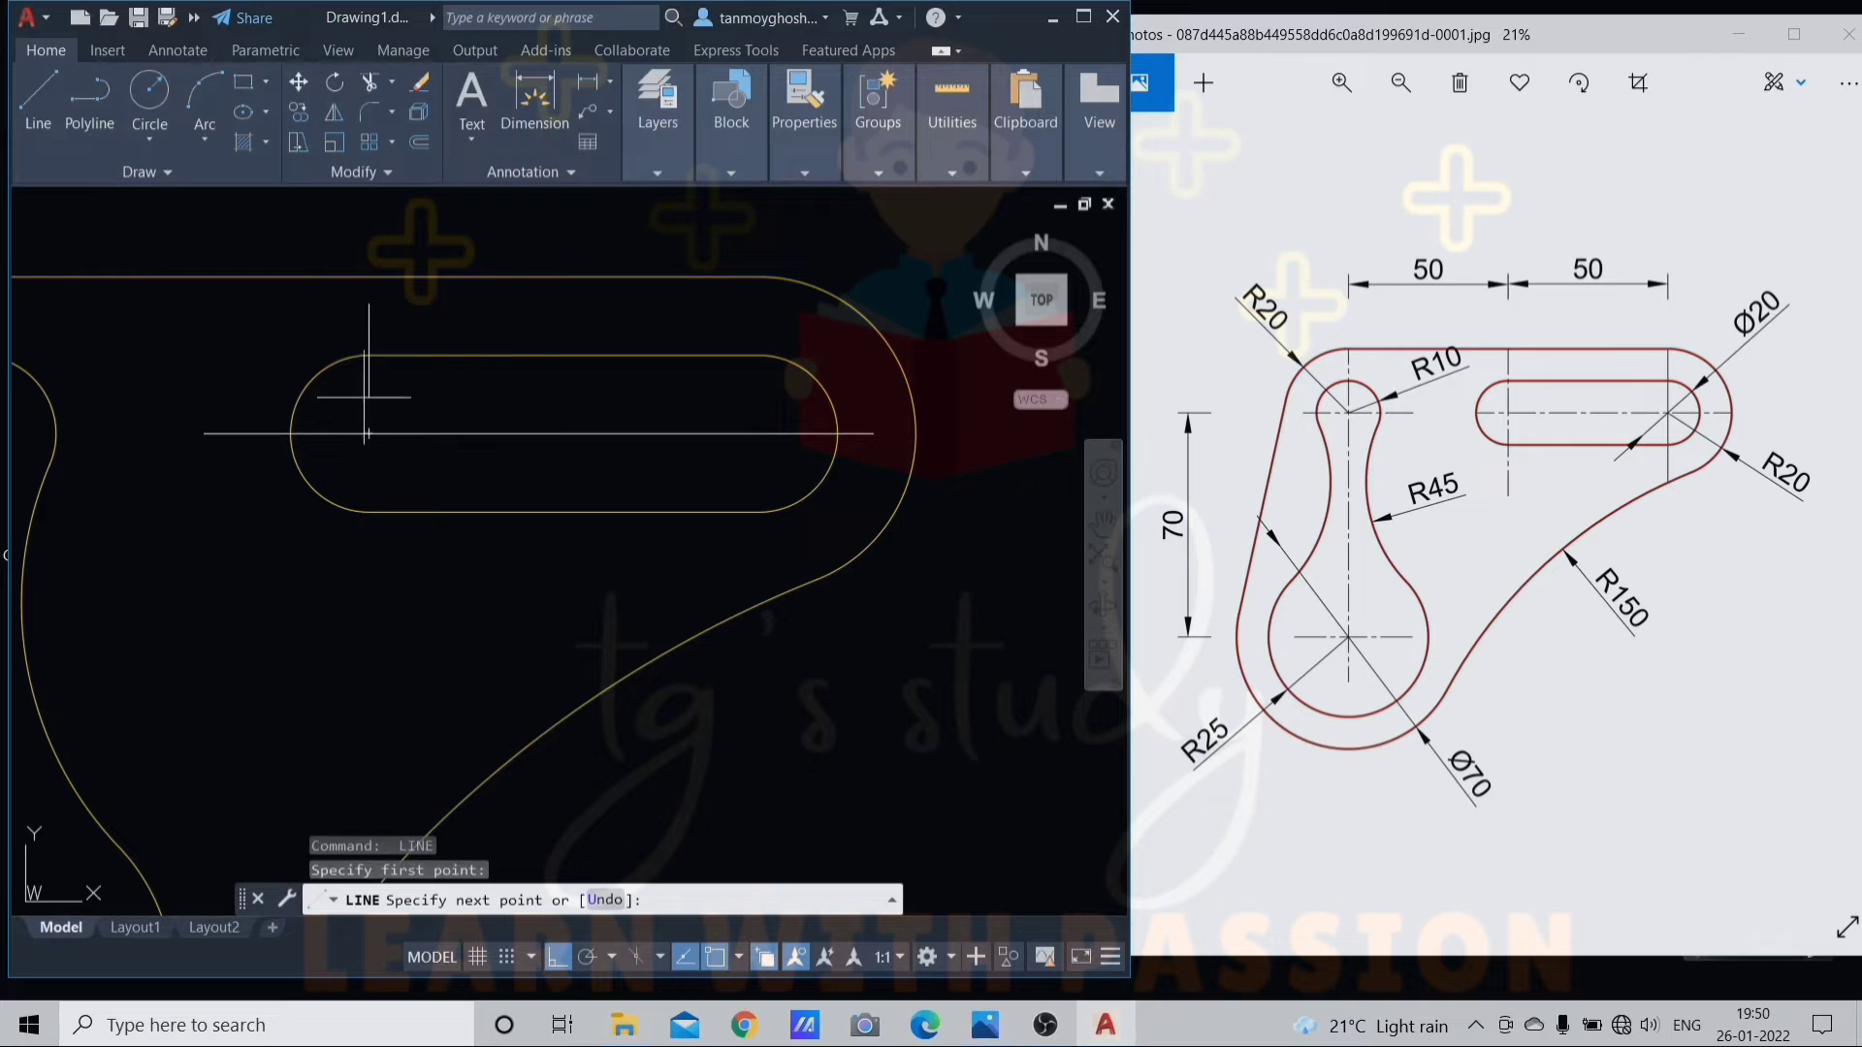
pyautogui.click(356, 589)
pyautogui.press('Return')
# Copy the slot's vertical centerline from the left end arc's center to the right end arc's center
pyautogui.click(370, 410)
pyautogui.write('co')
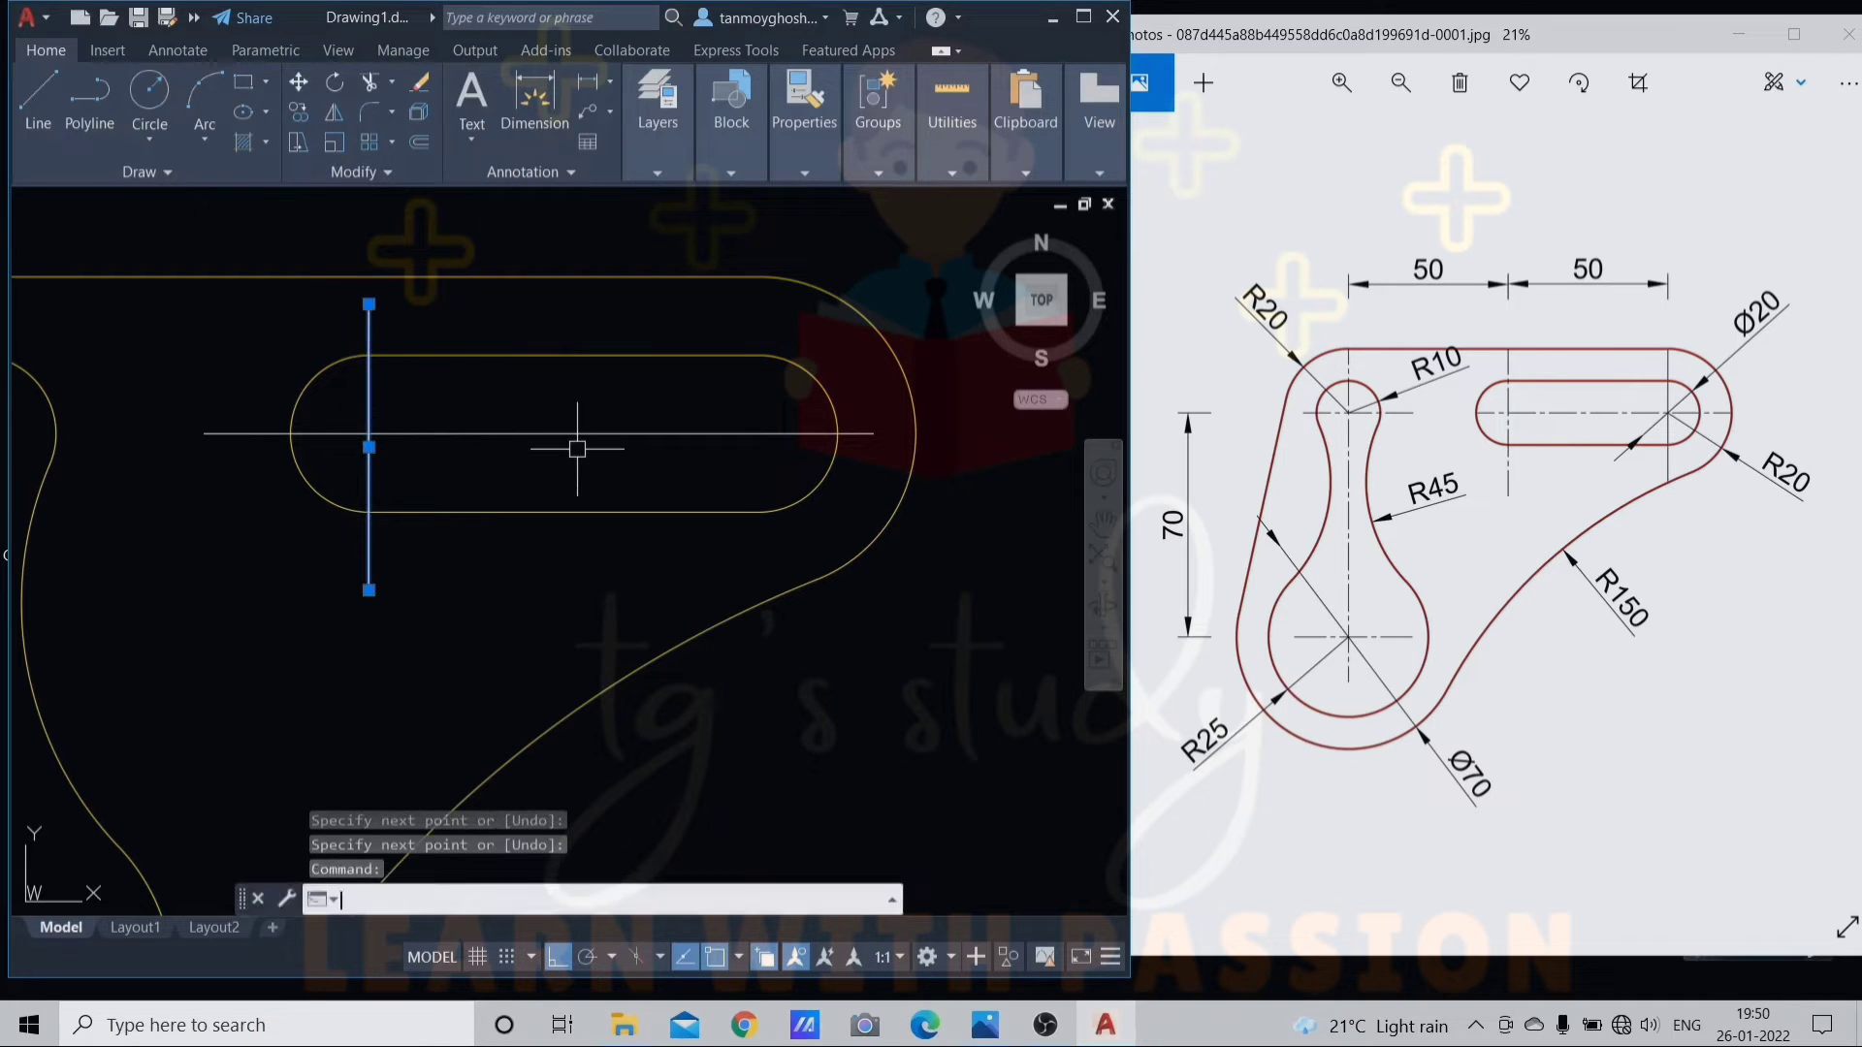
pyautogui.press('Return')
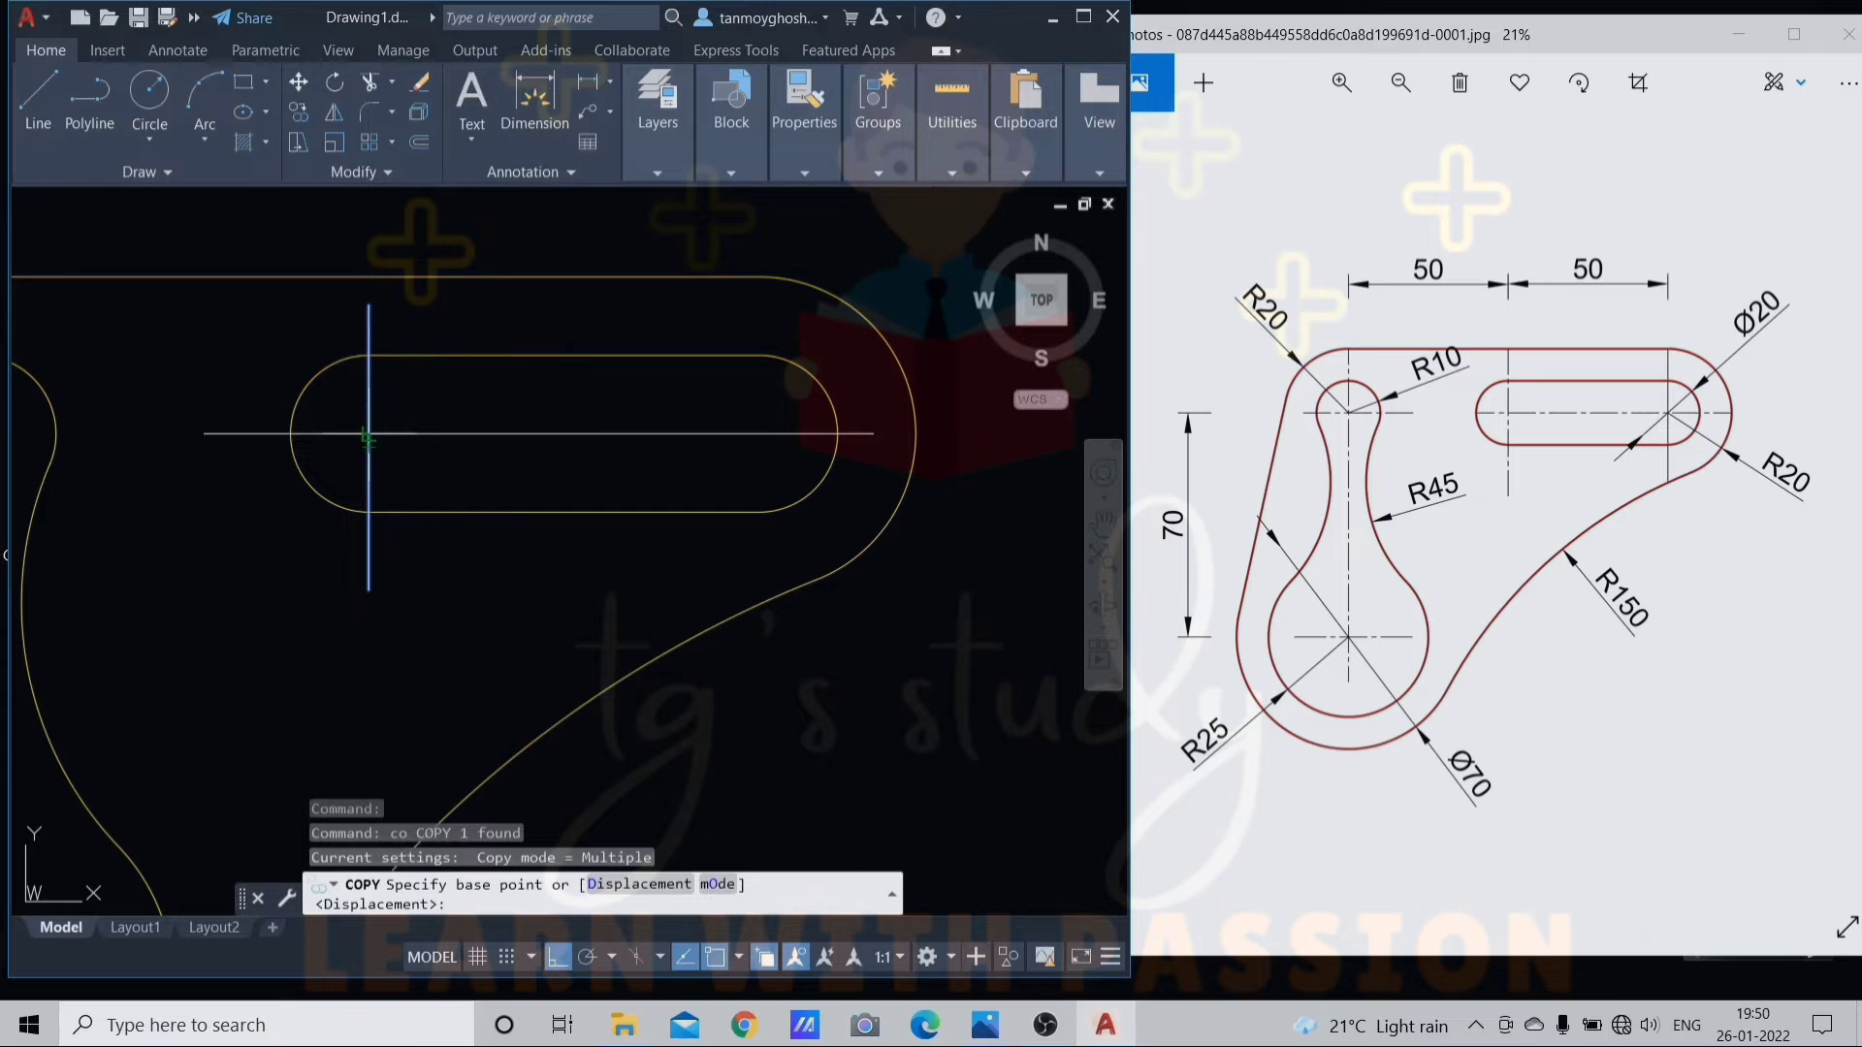
pyautogui.scroll(5, 368, 436)
pyautogui.click(331, 454)
pyautogui.scroll(-3, 325, 456)
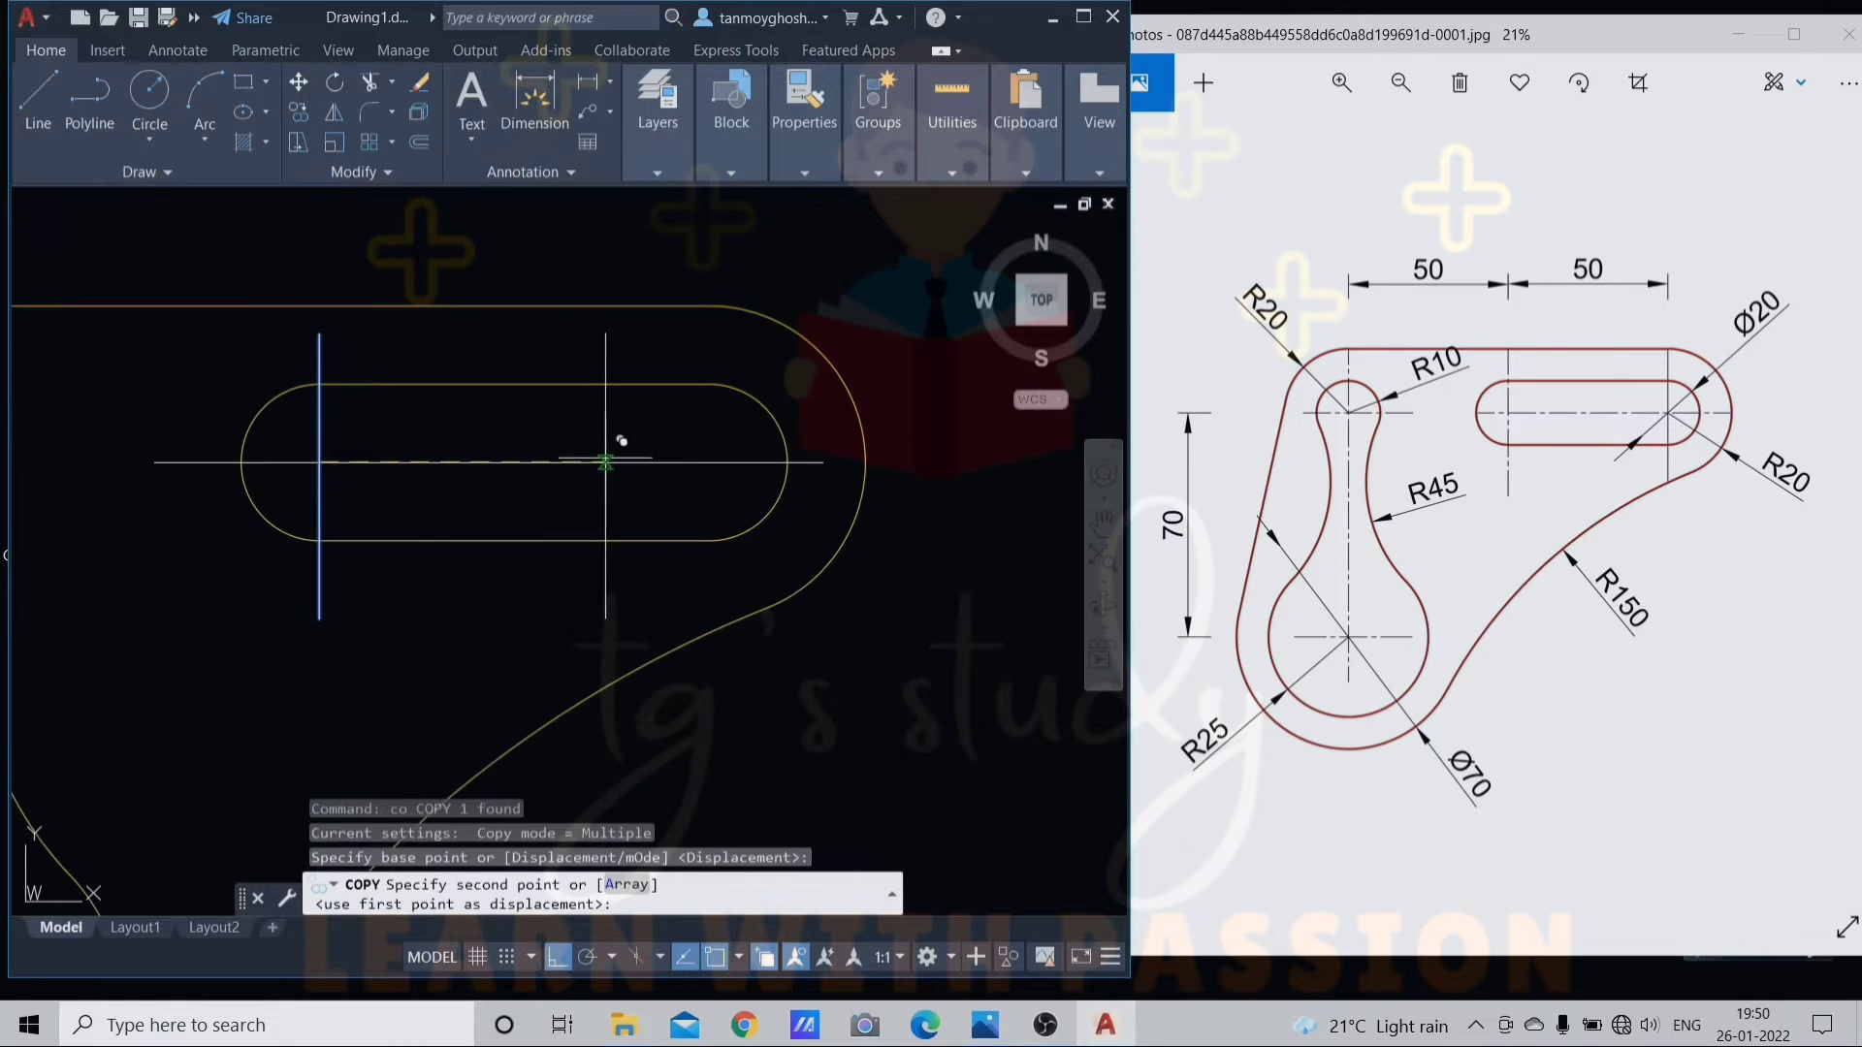
pyautogui.click(727, 385)
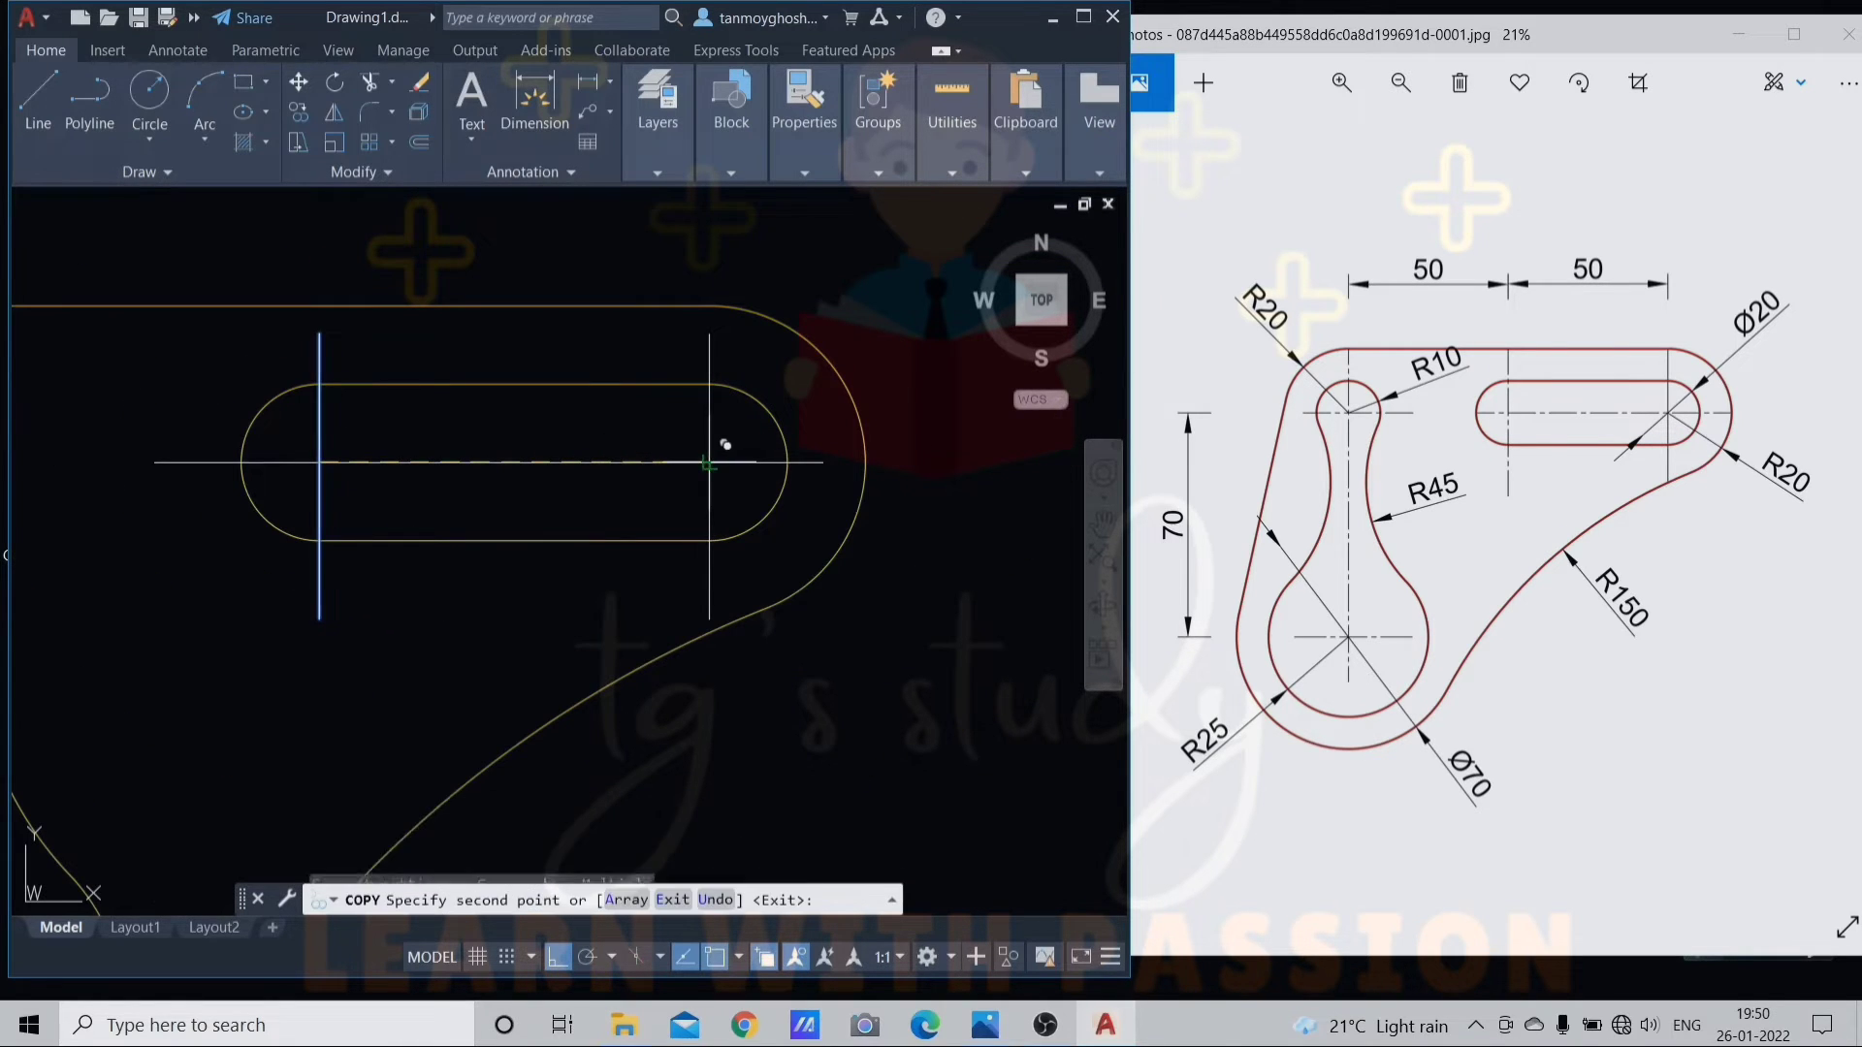
pyautogui.press('Escape')
pyautogui.scroll(-4, 703, 461)
pyautogui.moveTo(507, 494); pyautogui.dragTo(589, 483, button='middle')
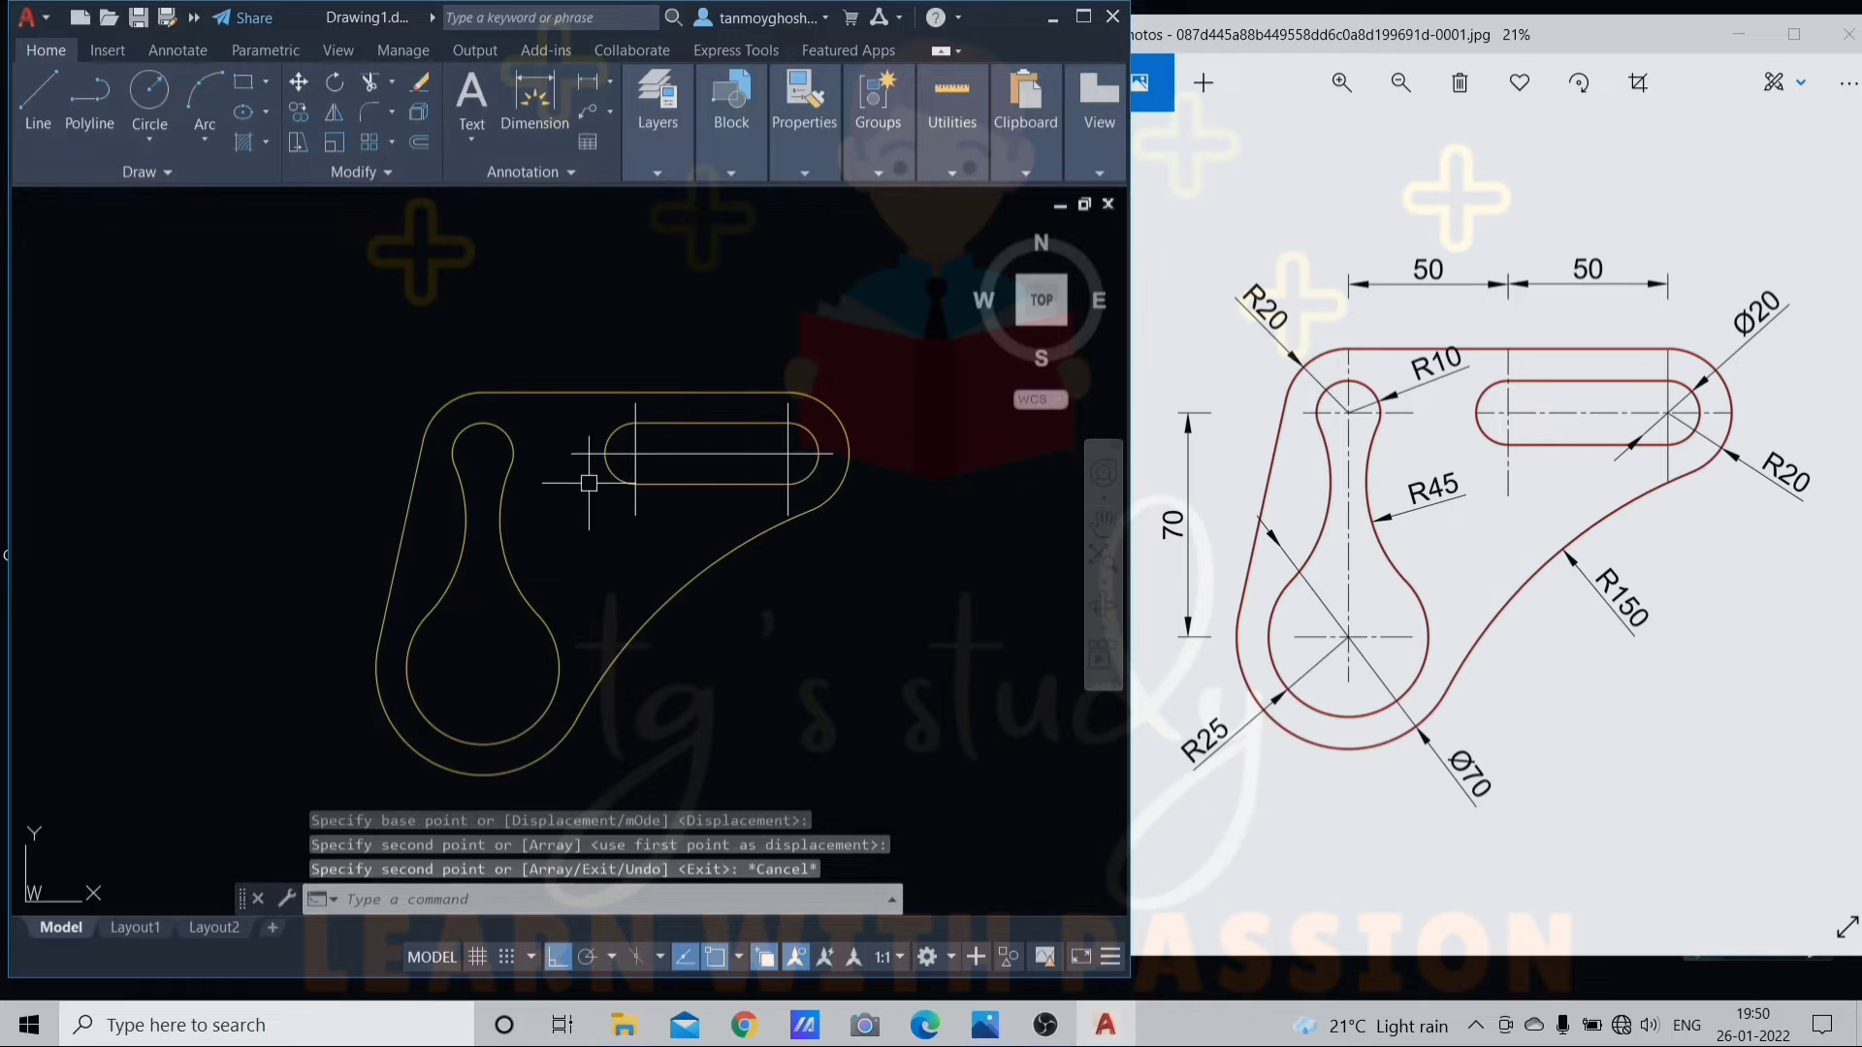
# Draw a vertical centerline about 117 mm long through both keyhole arc centers, from above the small arc to below the large arc
pyautogui.write('l')
pyautogui.press('Return')
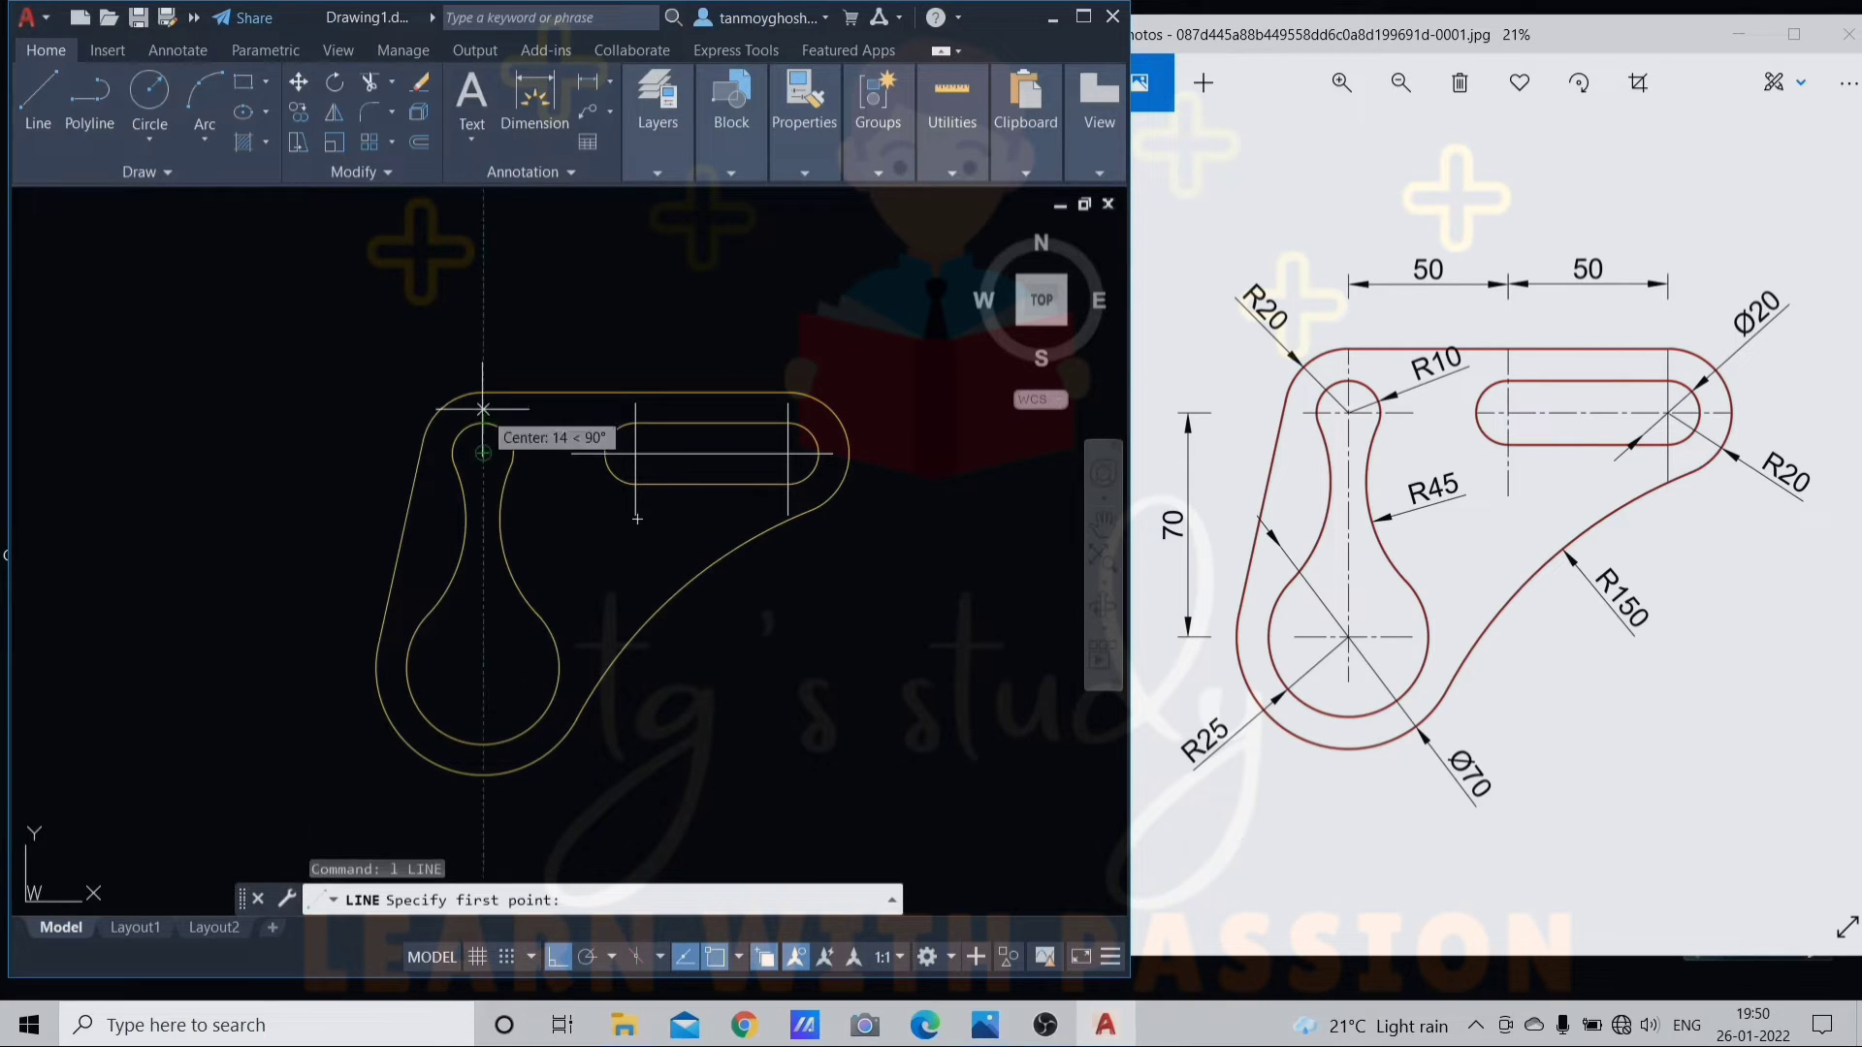
pyautogui.scroll(4, 483, 423)
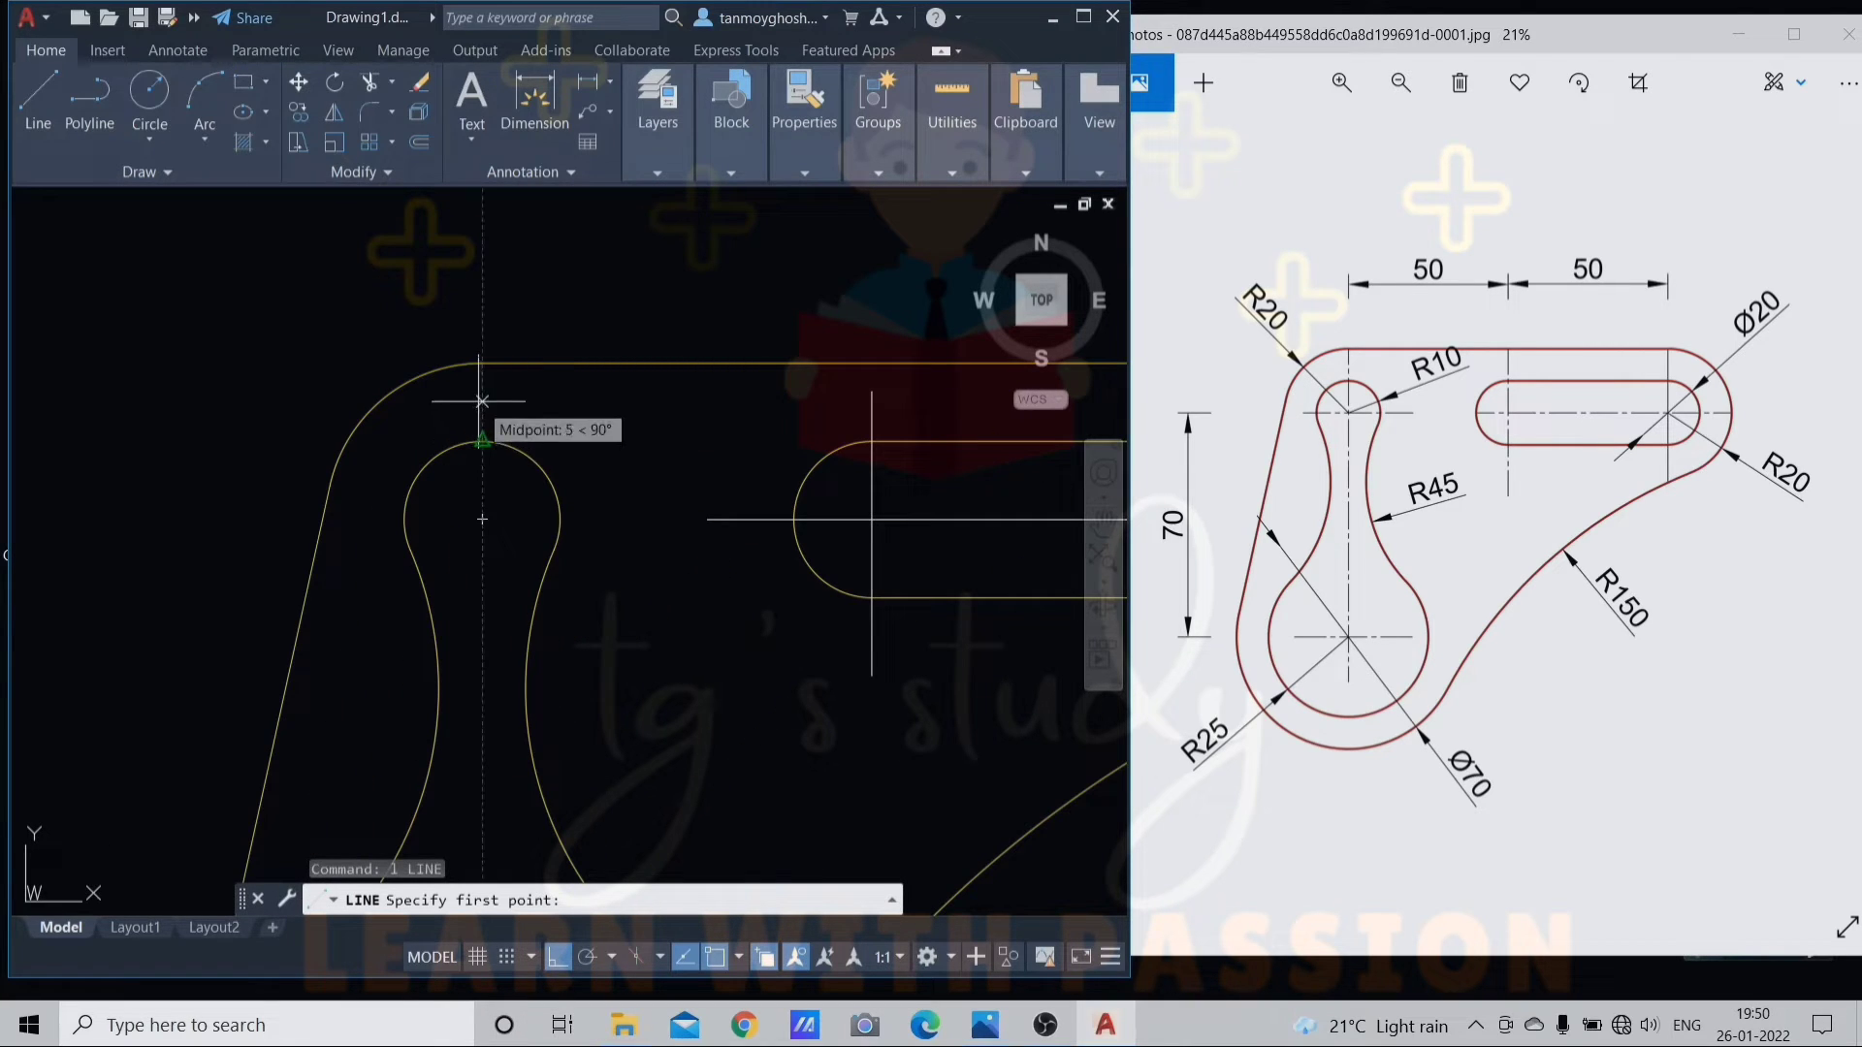
pyautogui.click(482, 441)
pyautogui.scroll(-5, 523, 524)
pyautogui.scroll(4, 496, 626)
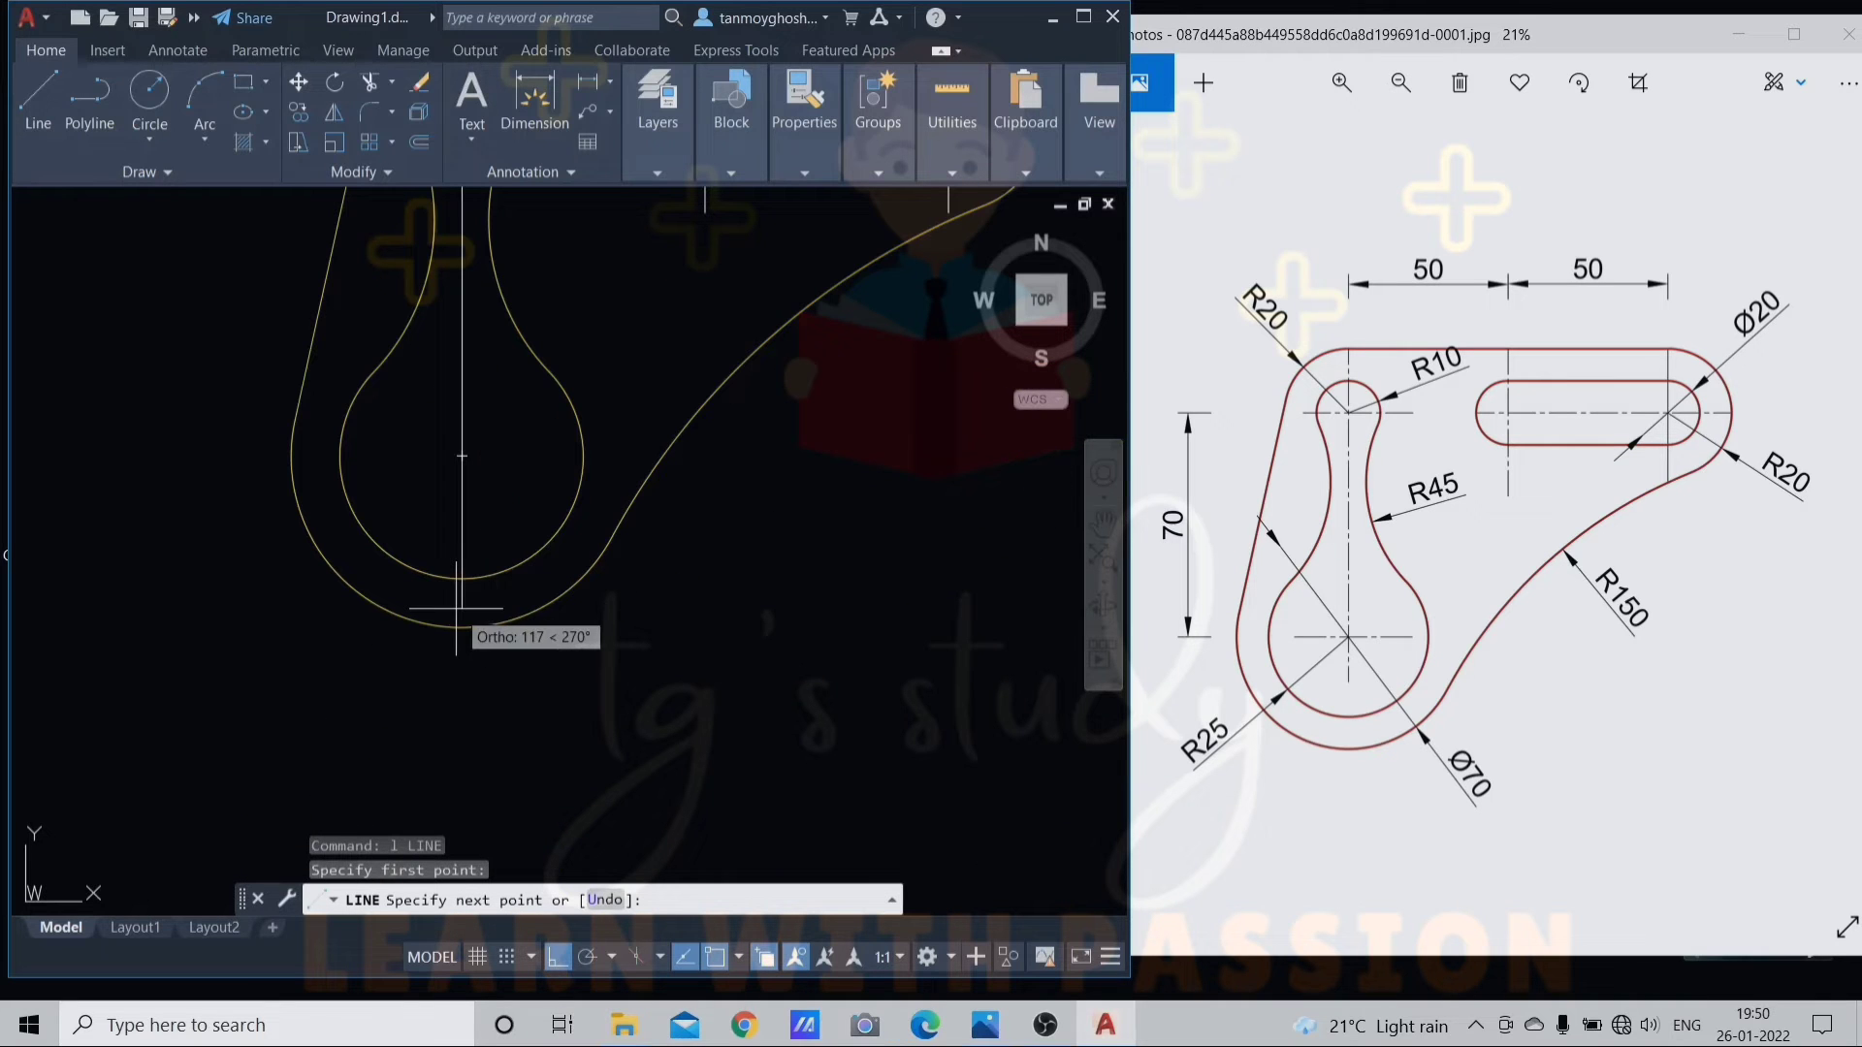
pyautogui.click(495, 625)
pyautogui.press('Return')
# Draw a horizontal centerline through the center of the keyhole's large lower arc, extending slightly past both sides
pyautogui.press('Return')
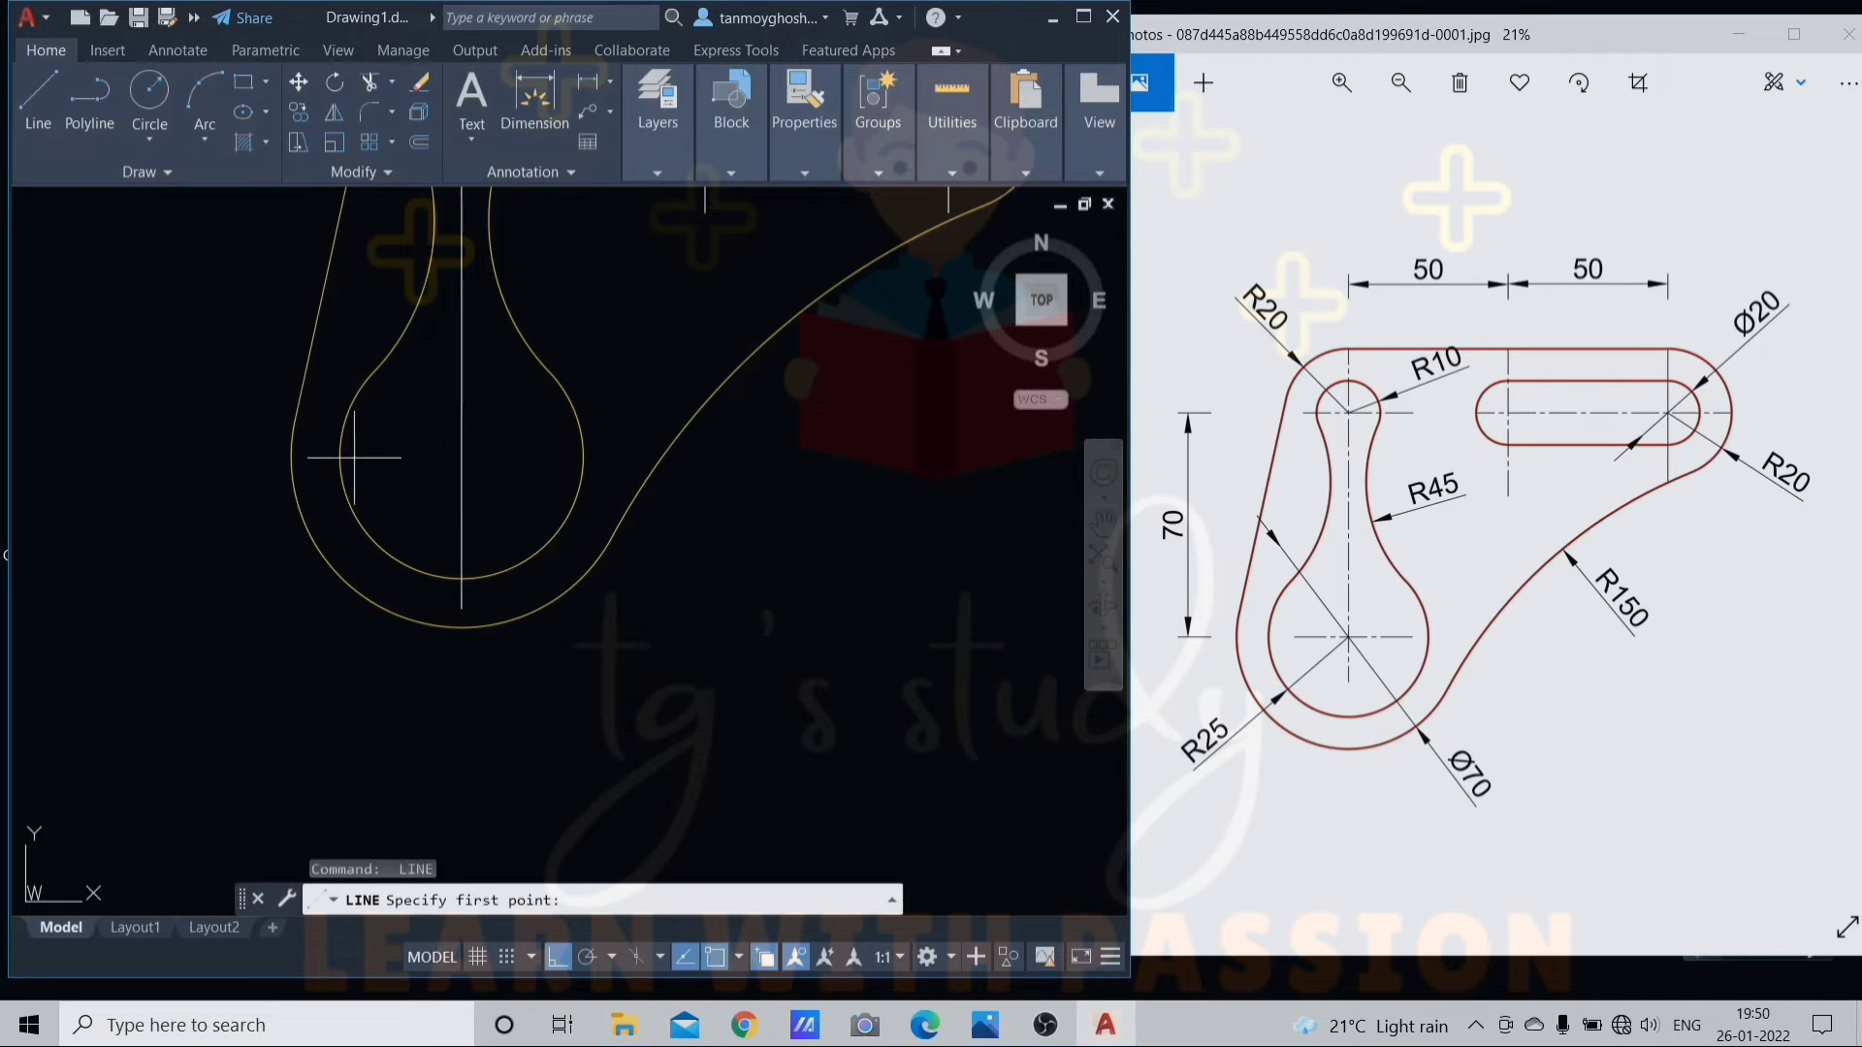
pyautogui.click(318, 456)
pyautogui.scroll(4, 650, 431)
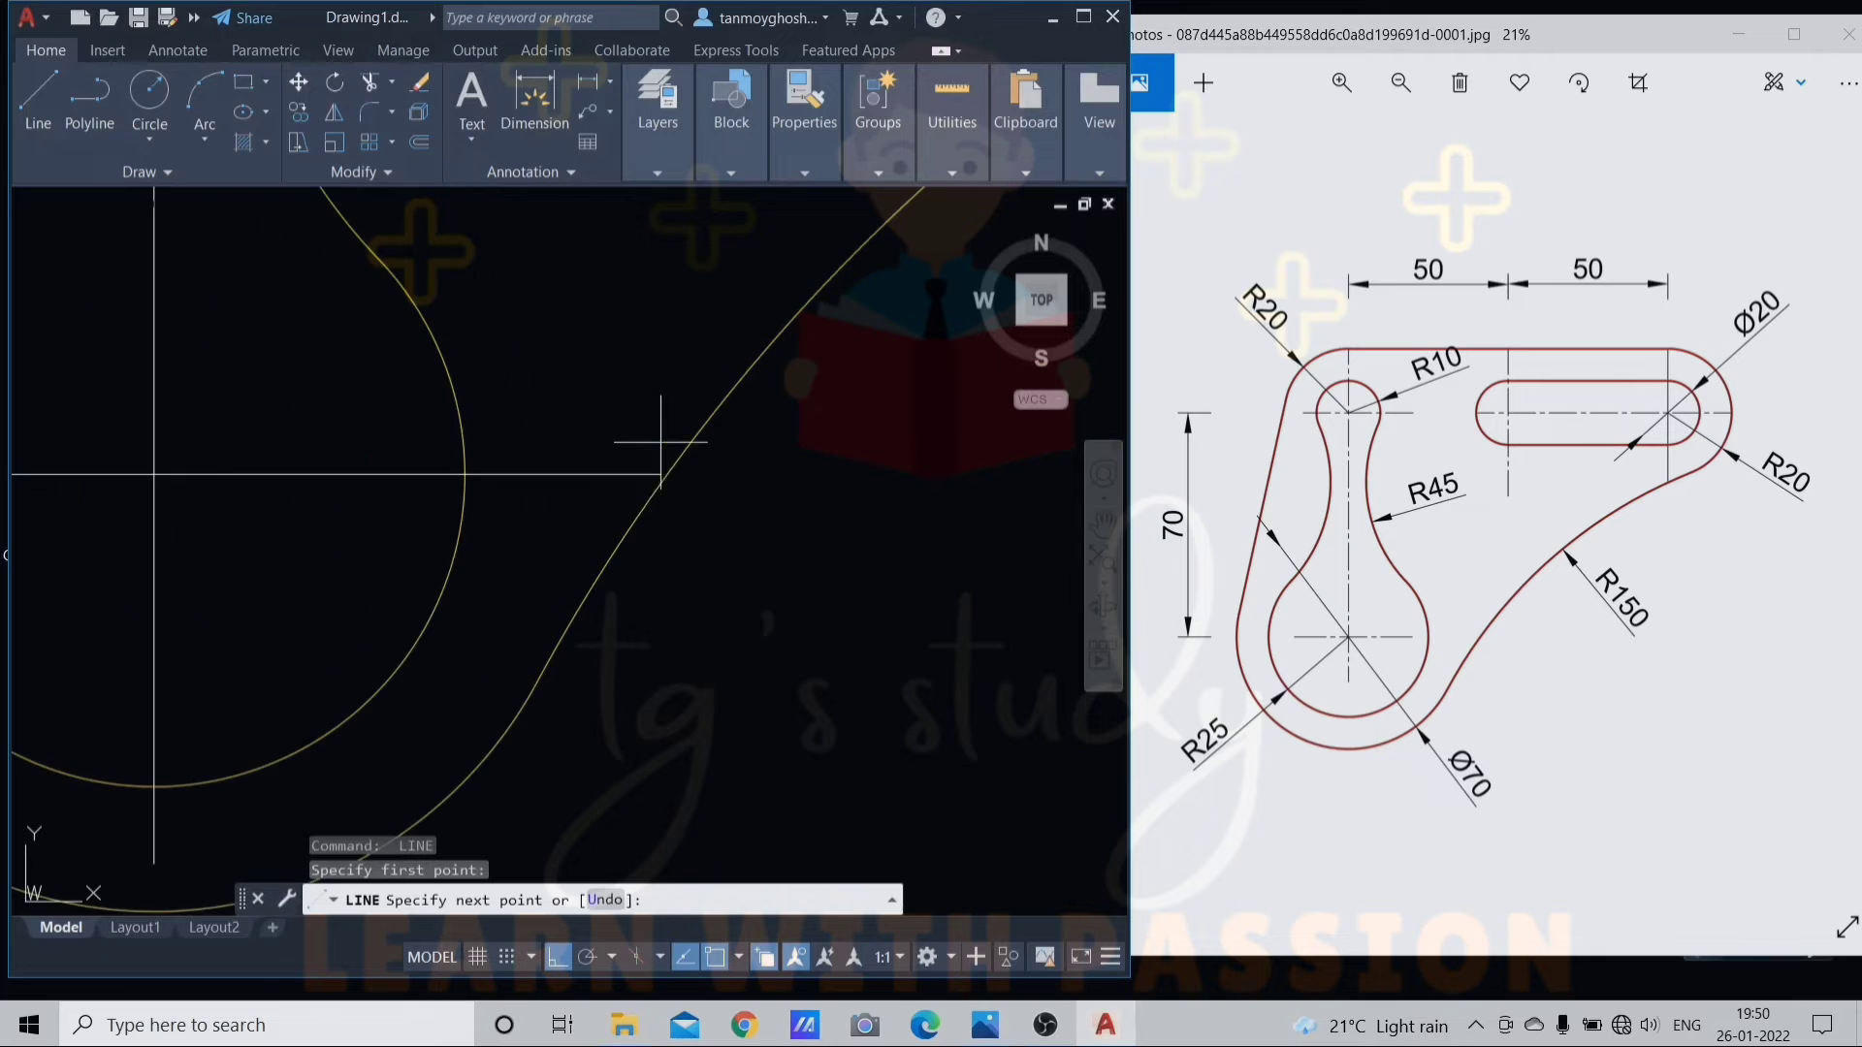
pyautogui.click(543, 475)
pyautogui.scroll(-4, 543, 466)
pyautogui.press('Return')
# Draw a horizontal centerline about 31 mm long through the center of the keyhole's small upper arc
pyautogui.scroll(5, 559, 386)
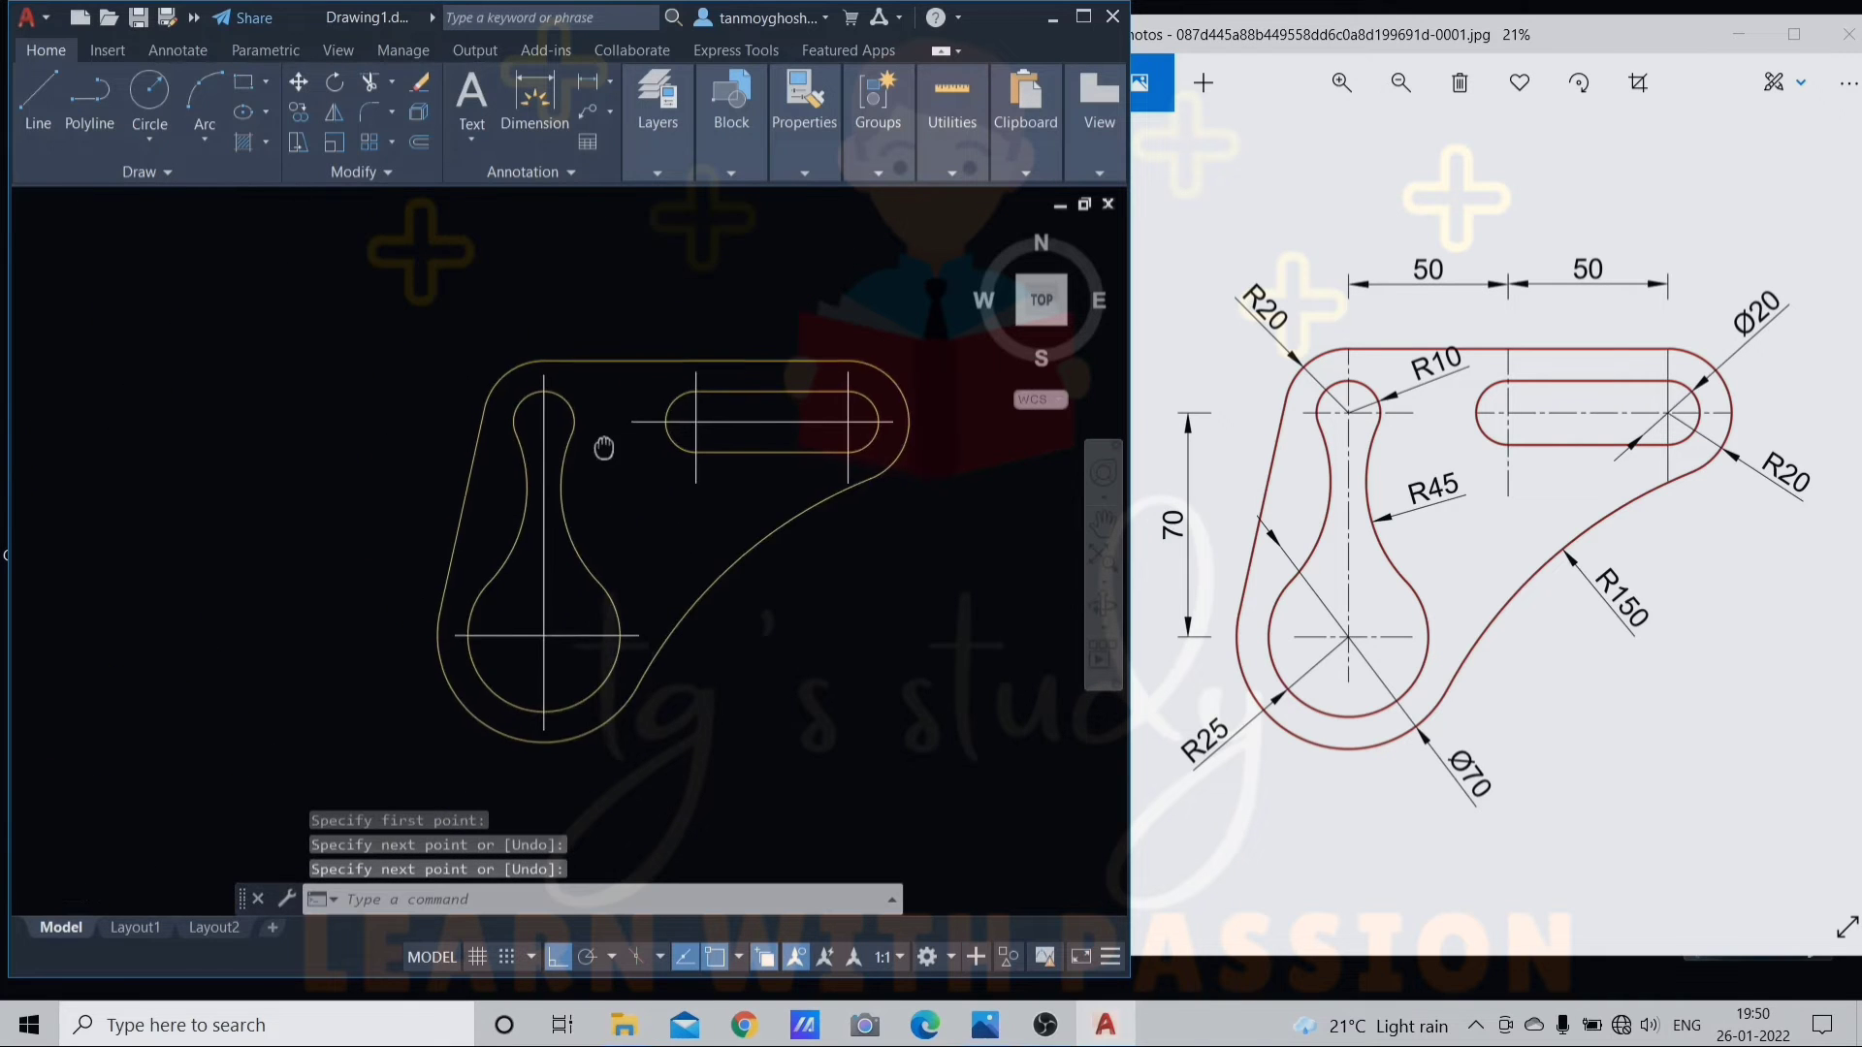
pyautogui.press('Return')
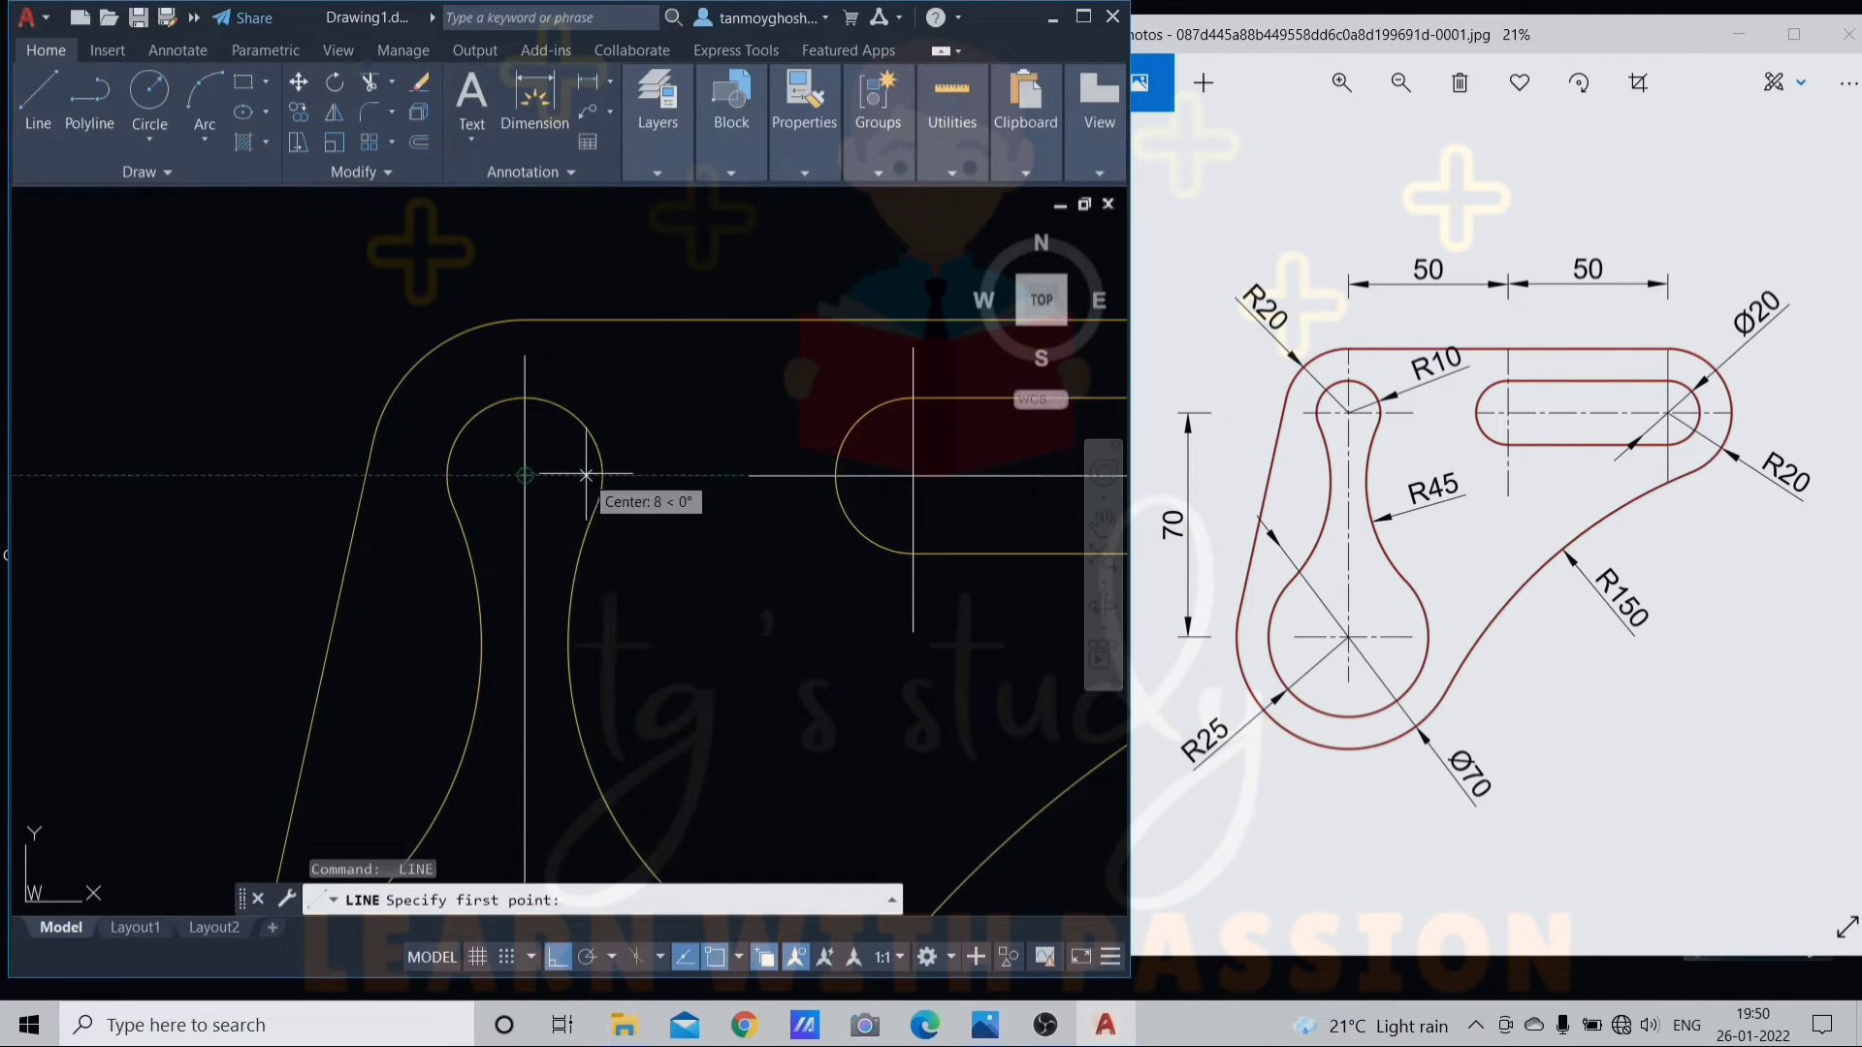
pyautogui.click(648, 475)
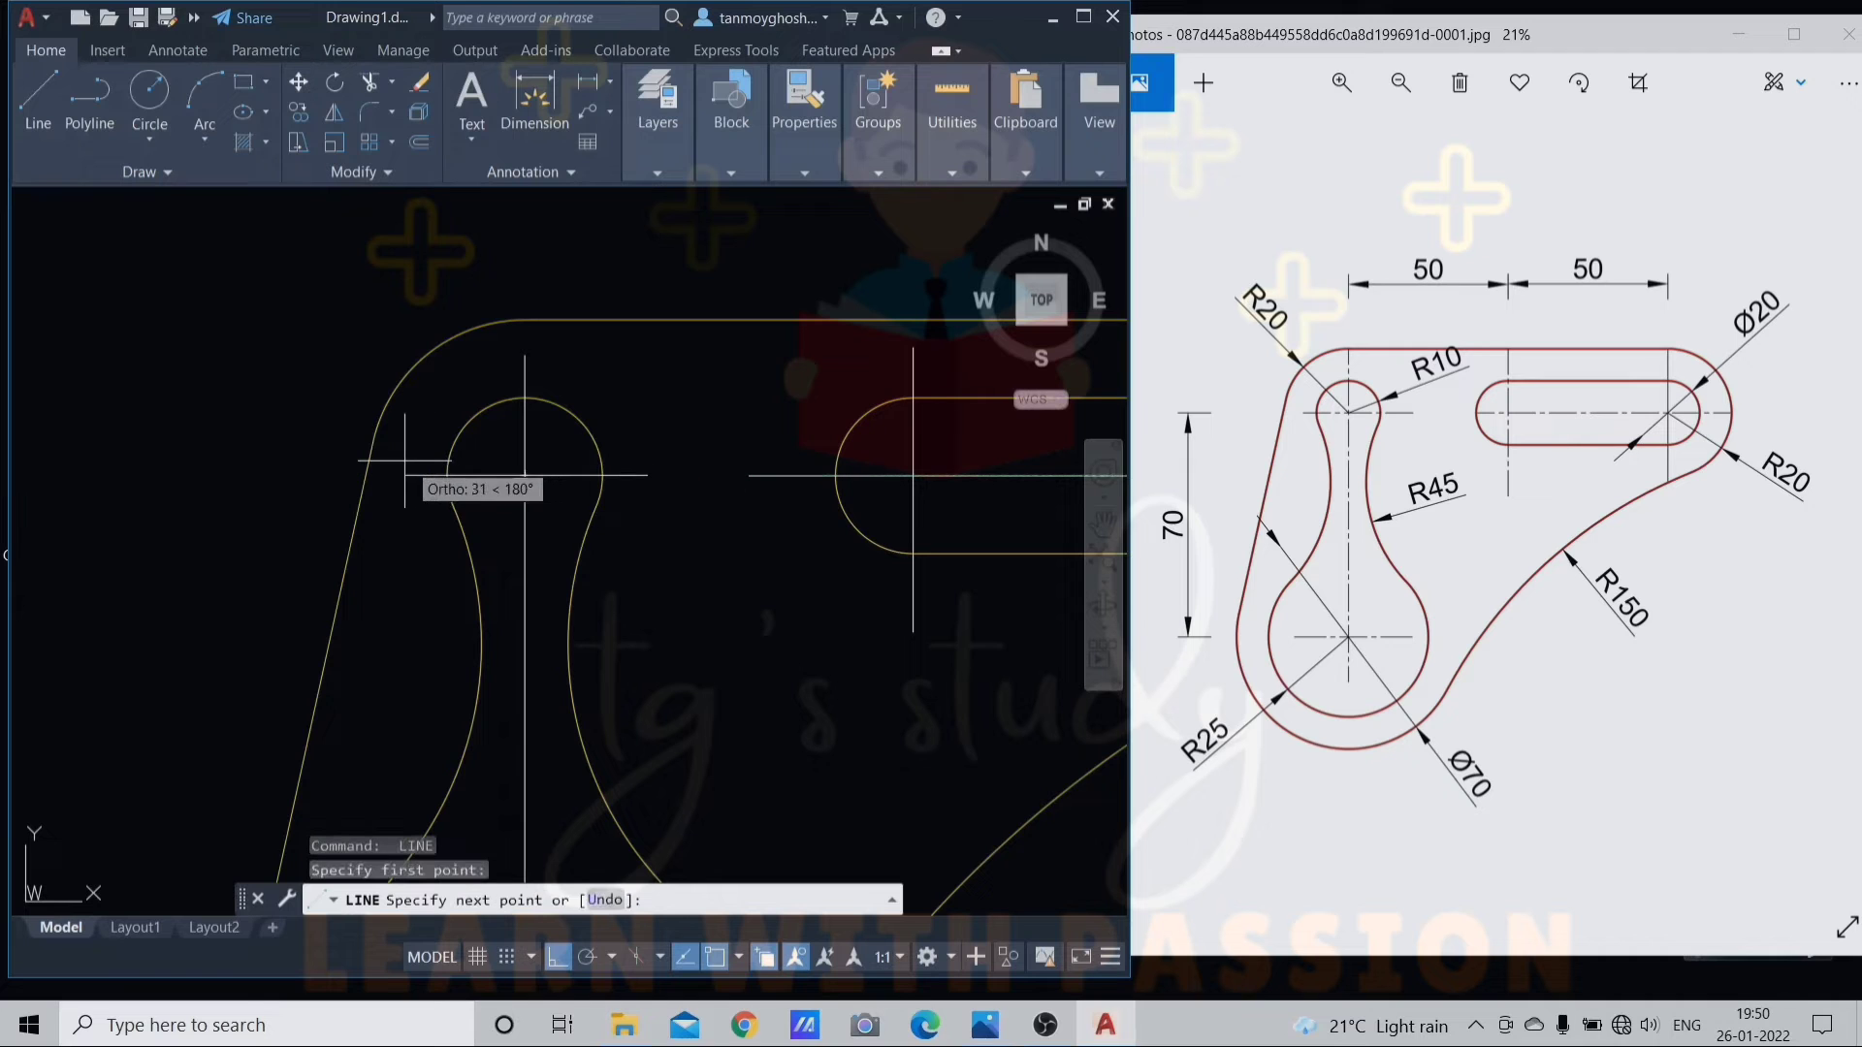
pyautogui.press('Escape')
pyautogui.scroll(-4, 480, 428)
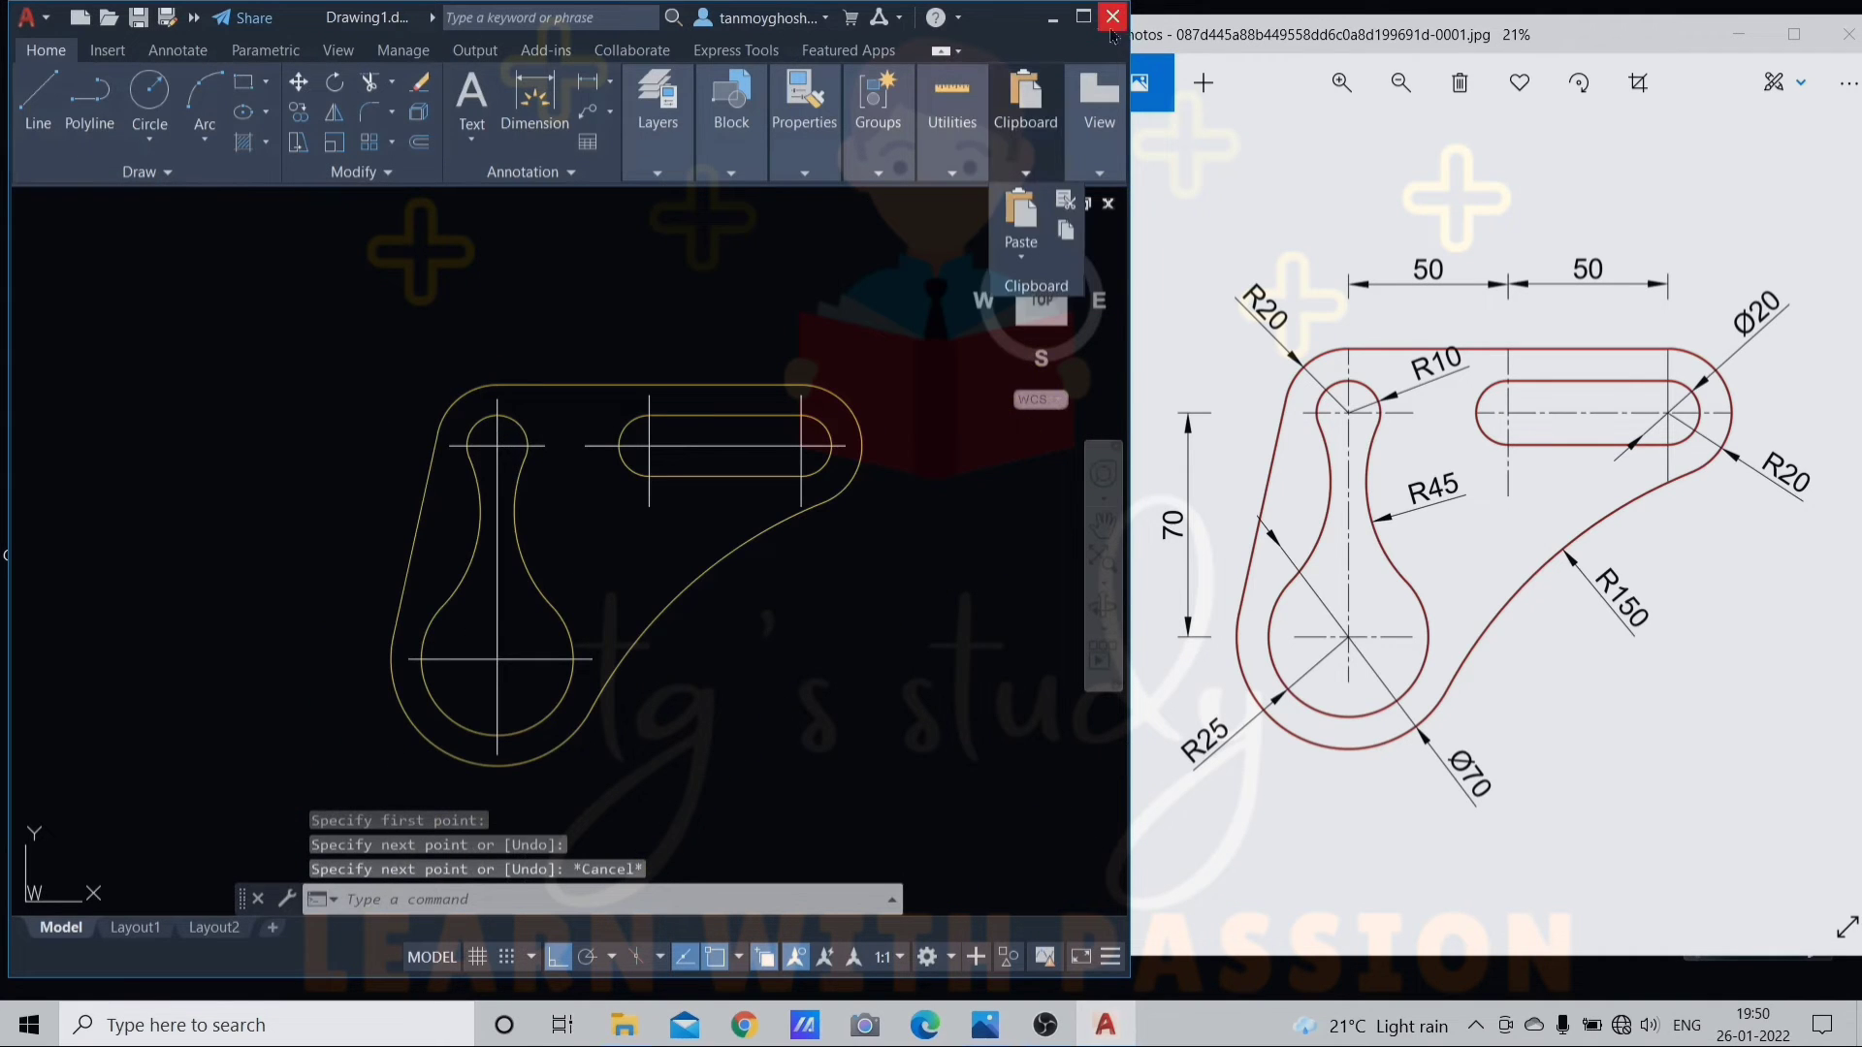
# Maximize the drawing window and load the CENTER2 linetype into the drawing
pyautogui.click(1083, 17)
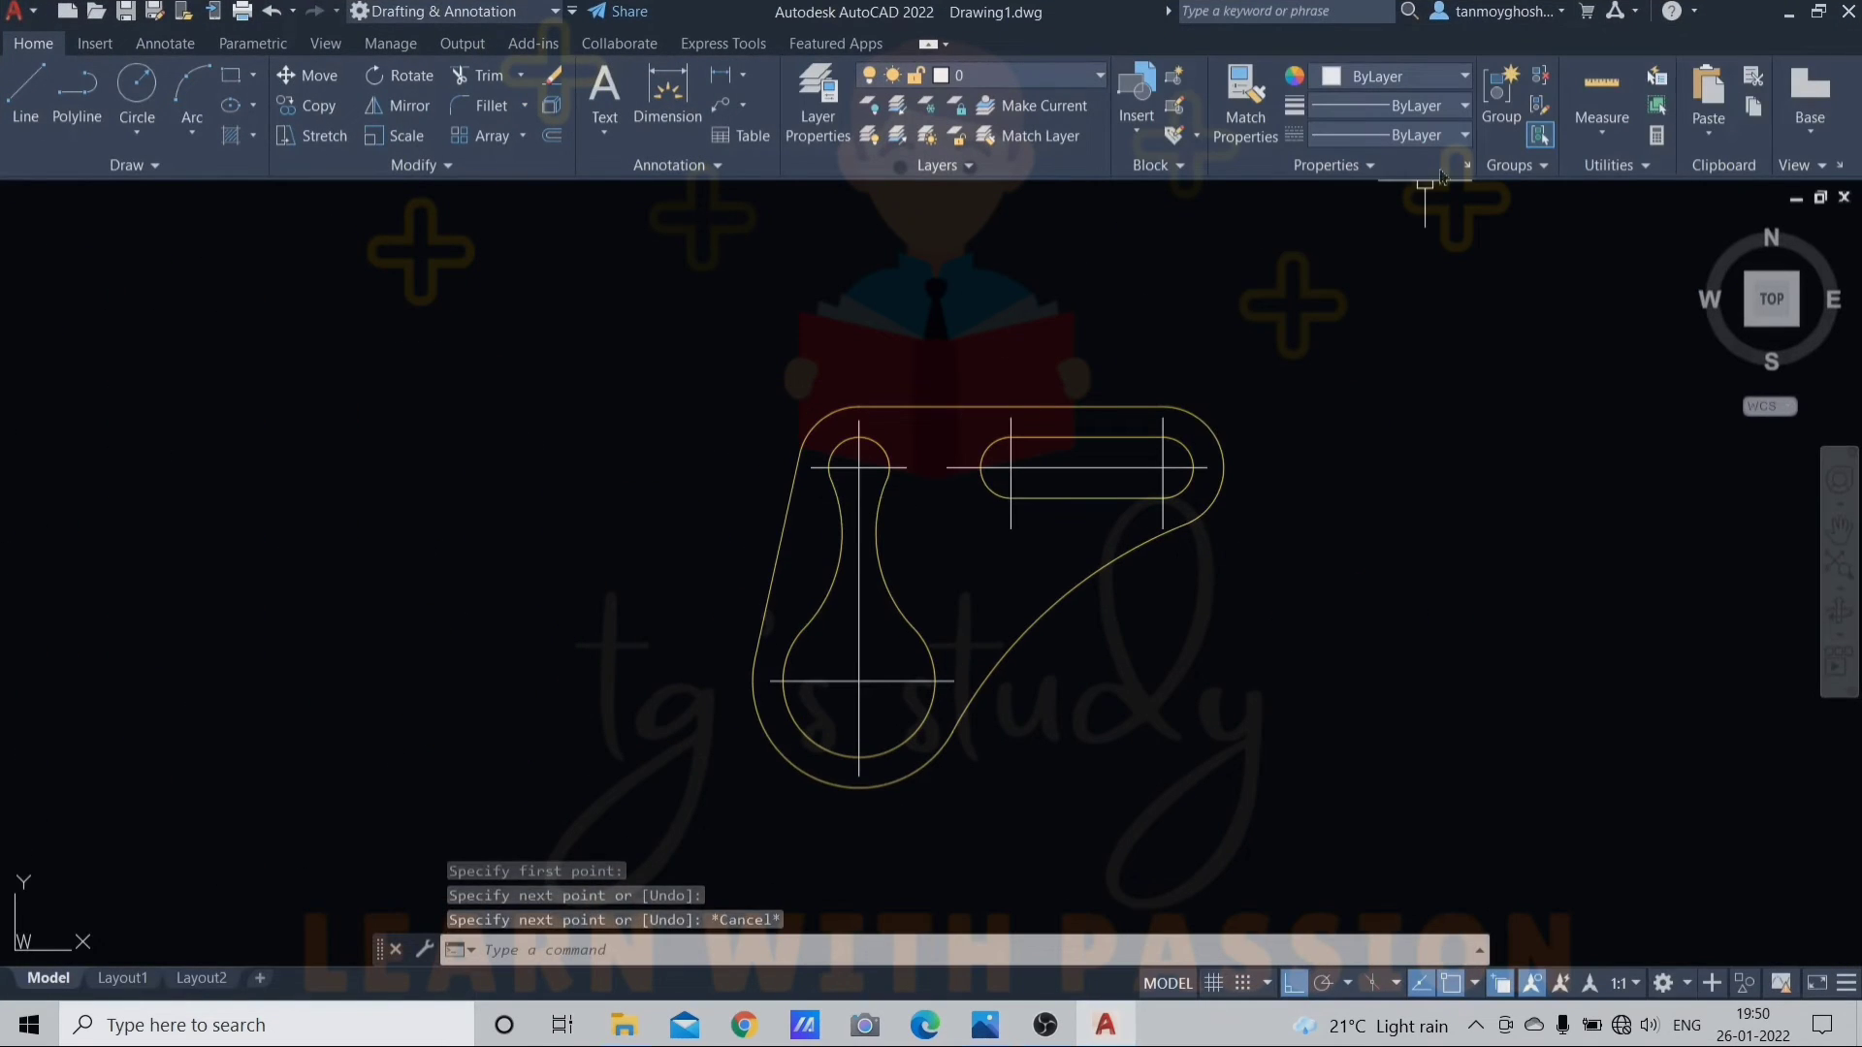
pyautogui.click(1454, 136)
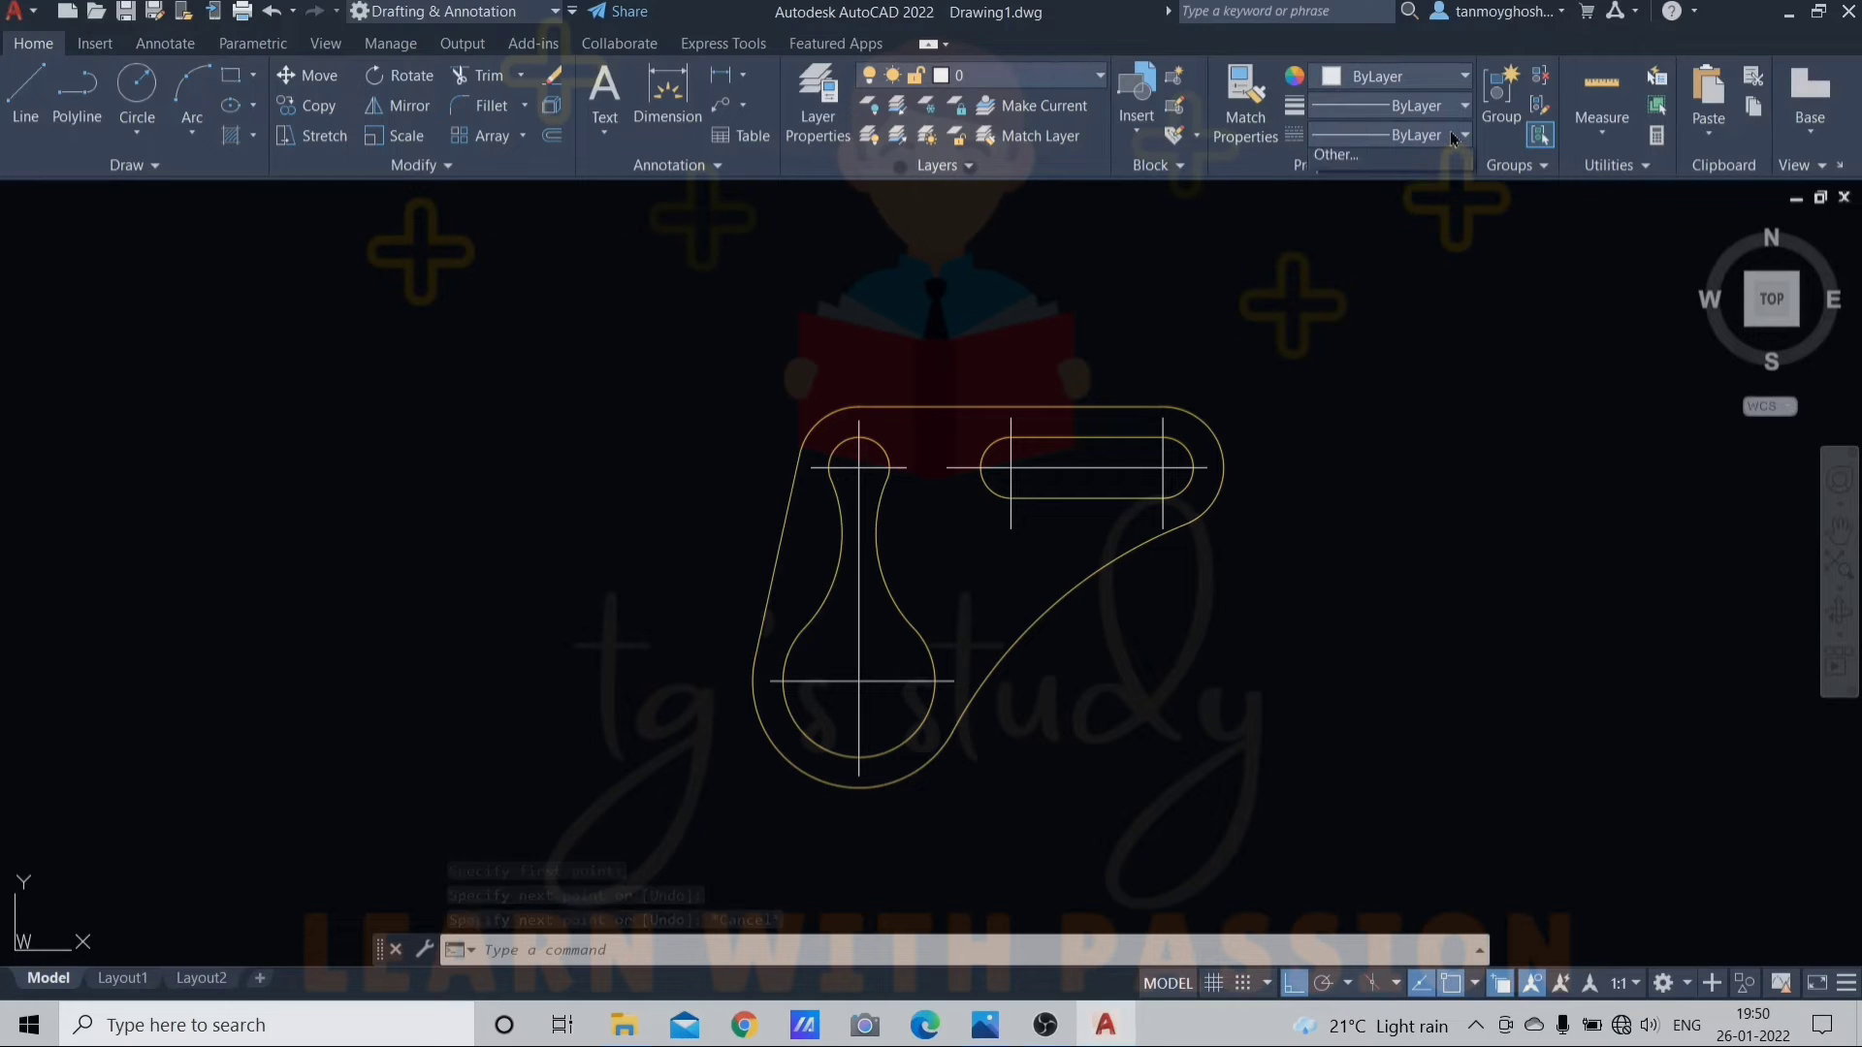
pyautogui.click(1385, 260)
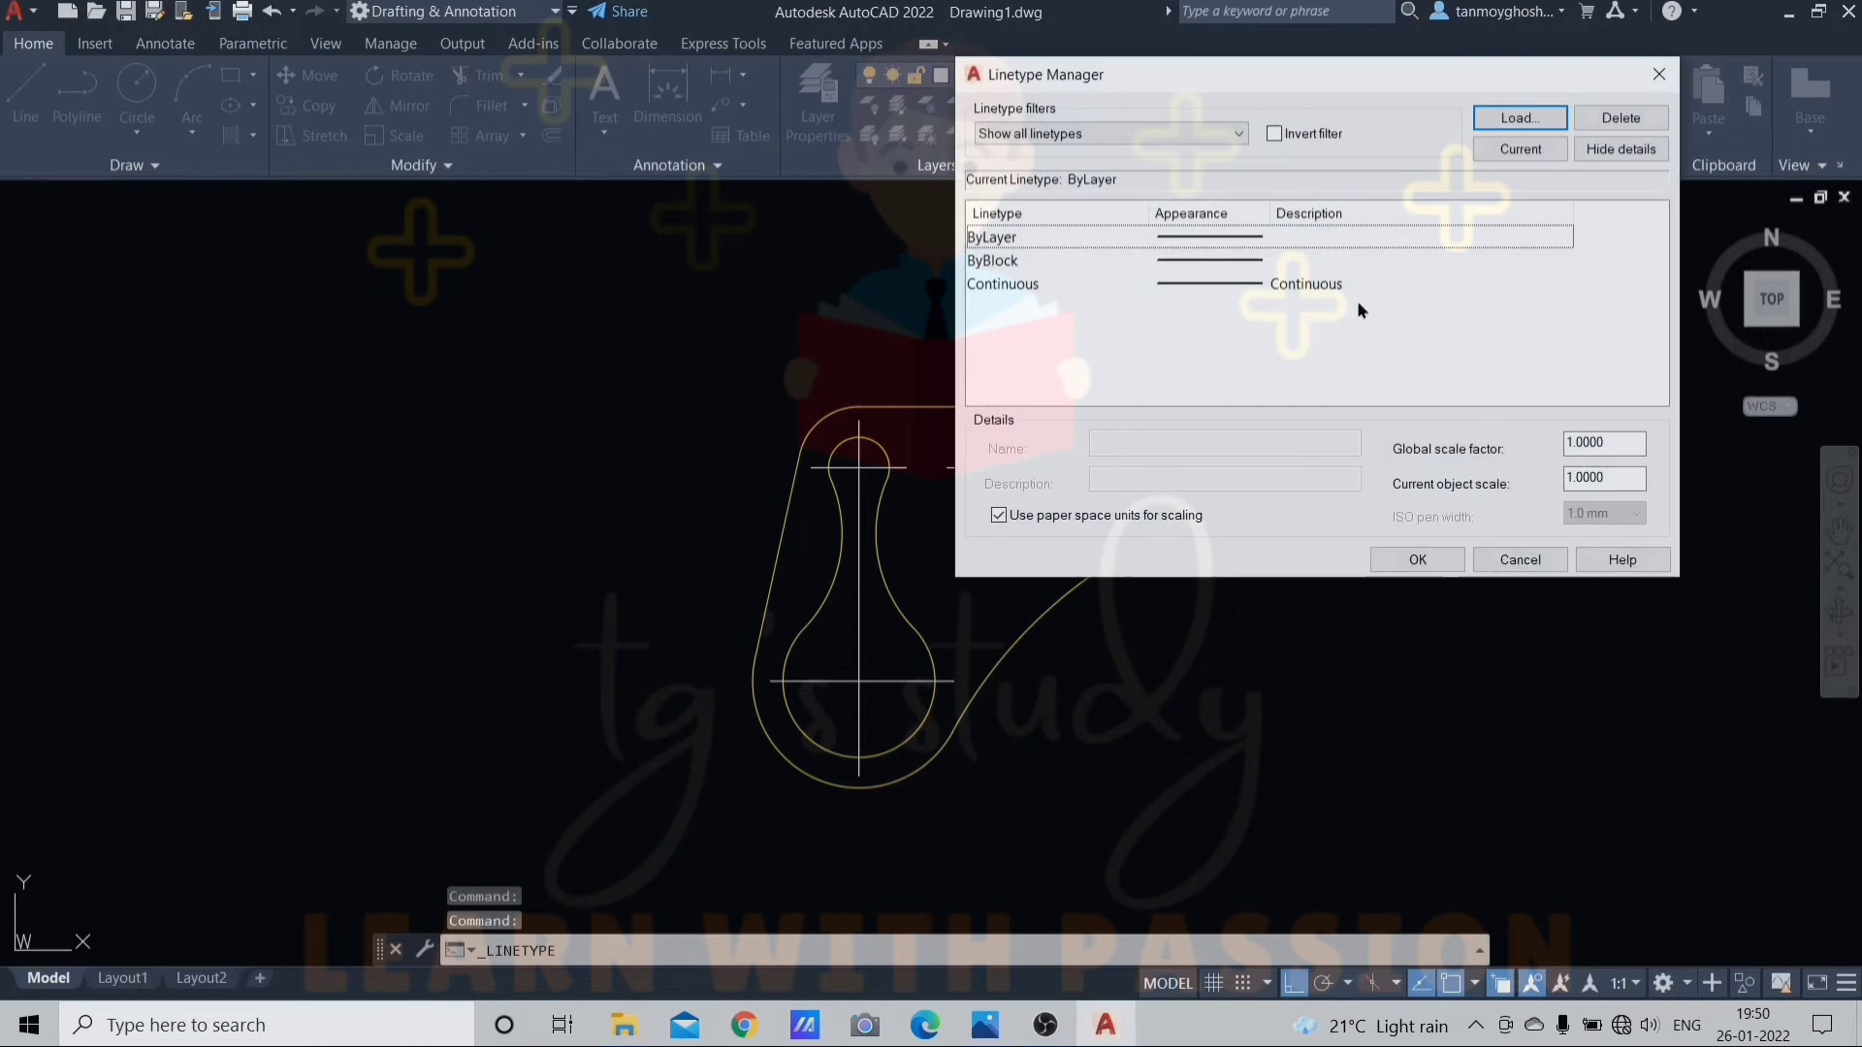
pyautogui.click(1518, 117)
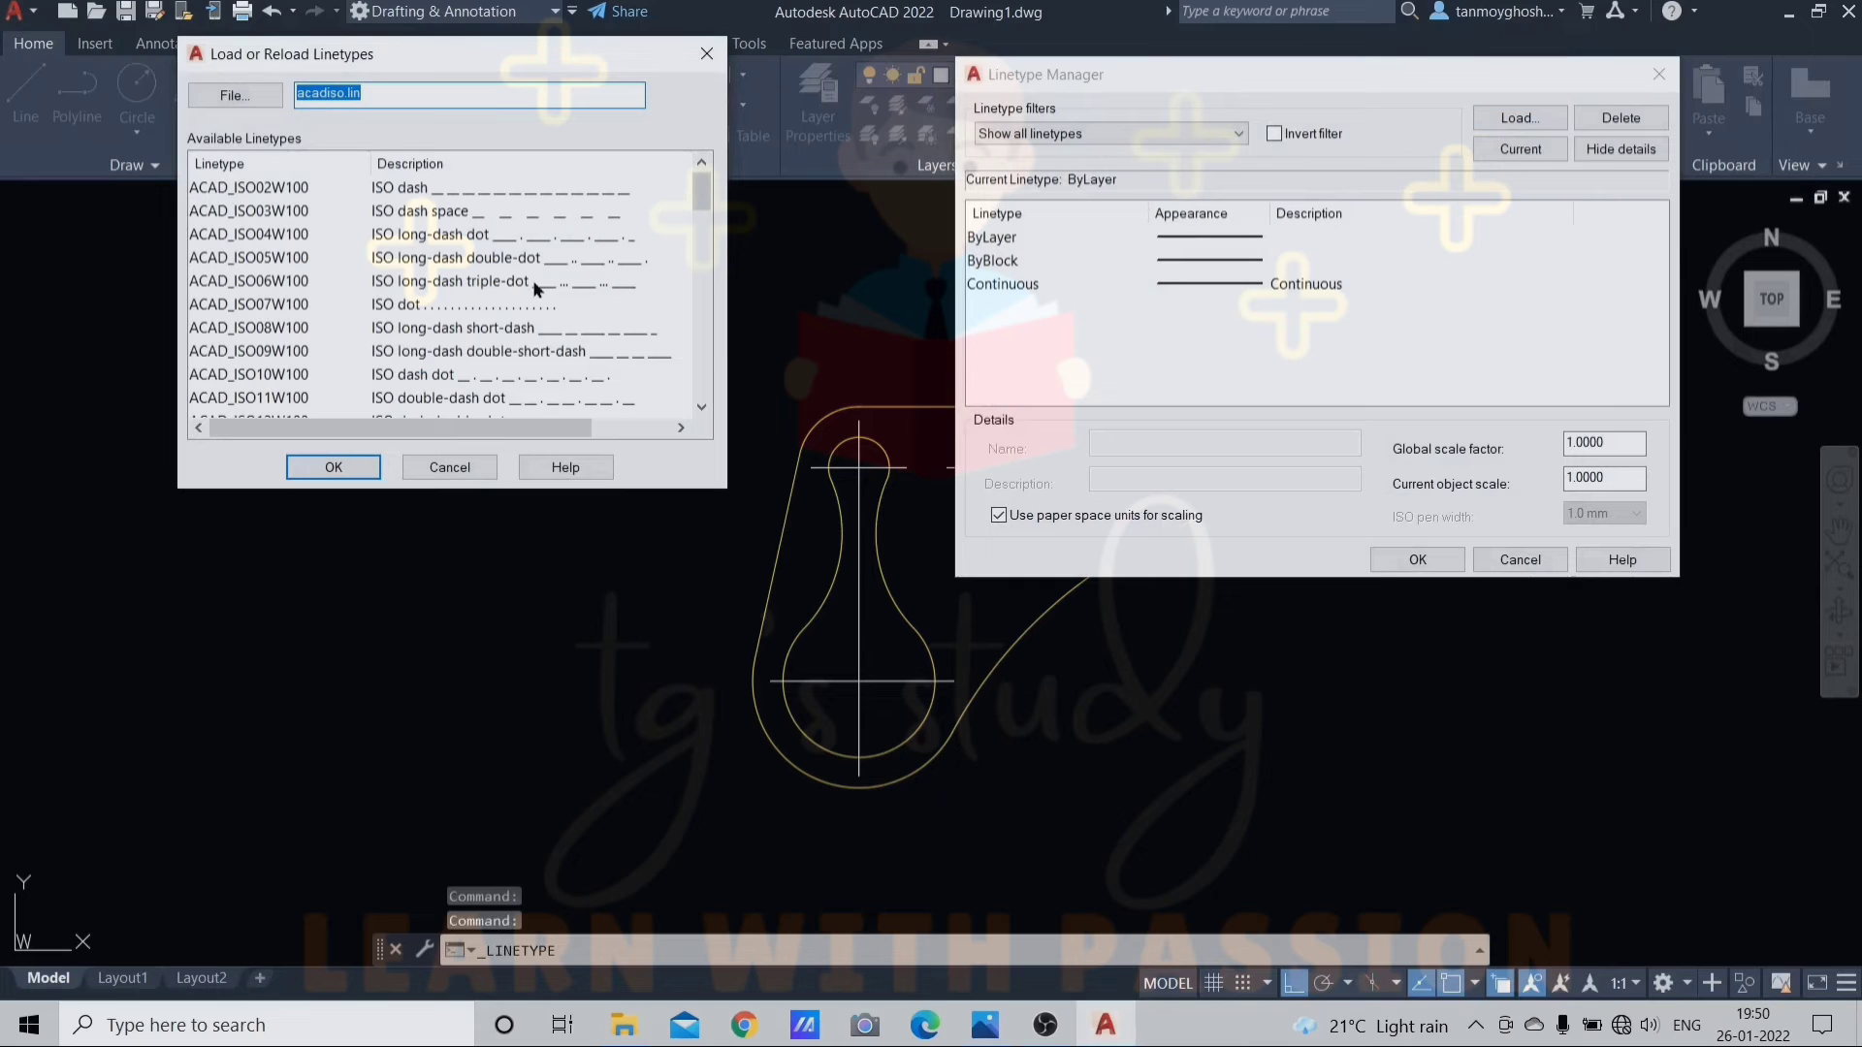
pyautogui.scroll(-4, 534, 288)
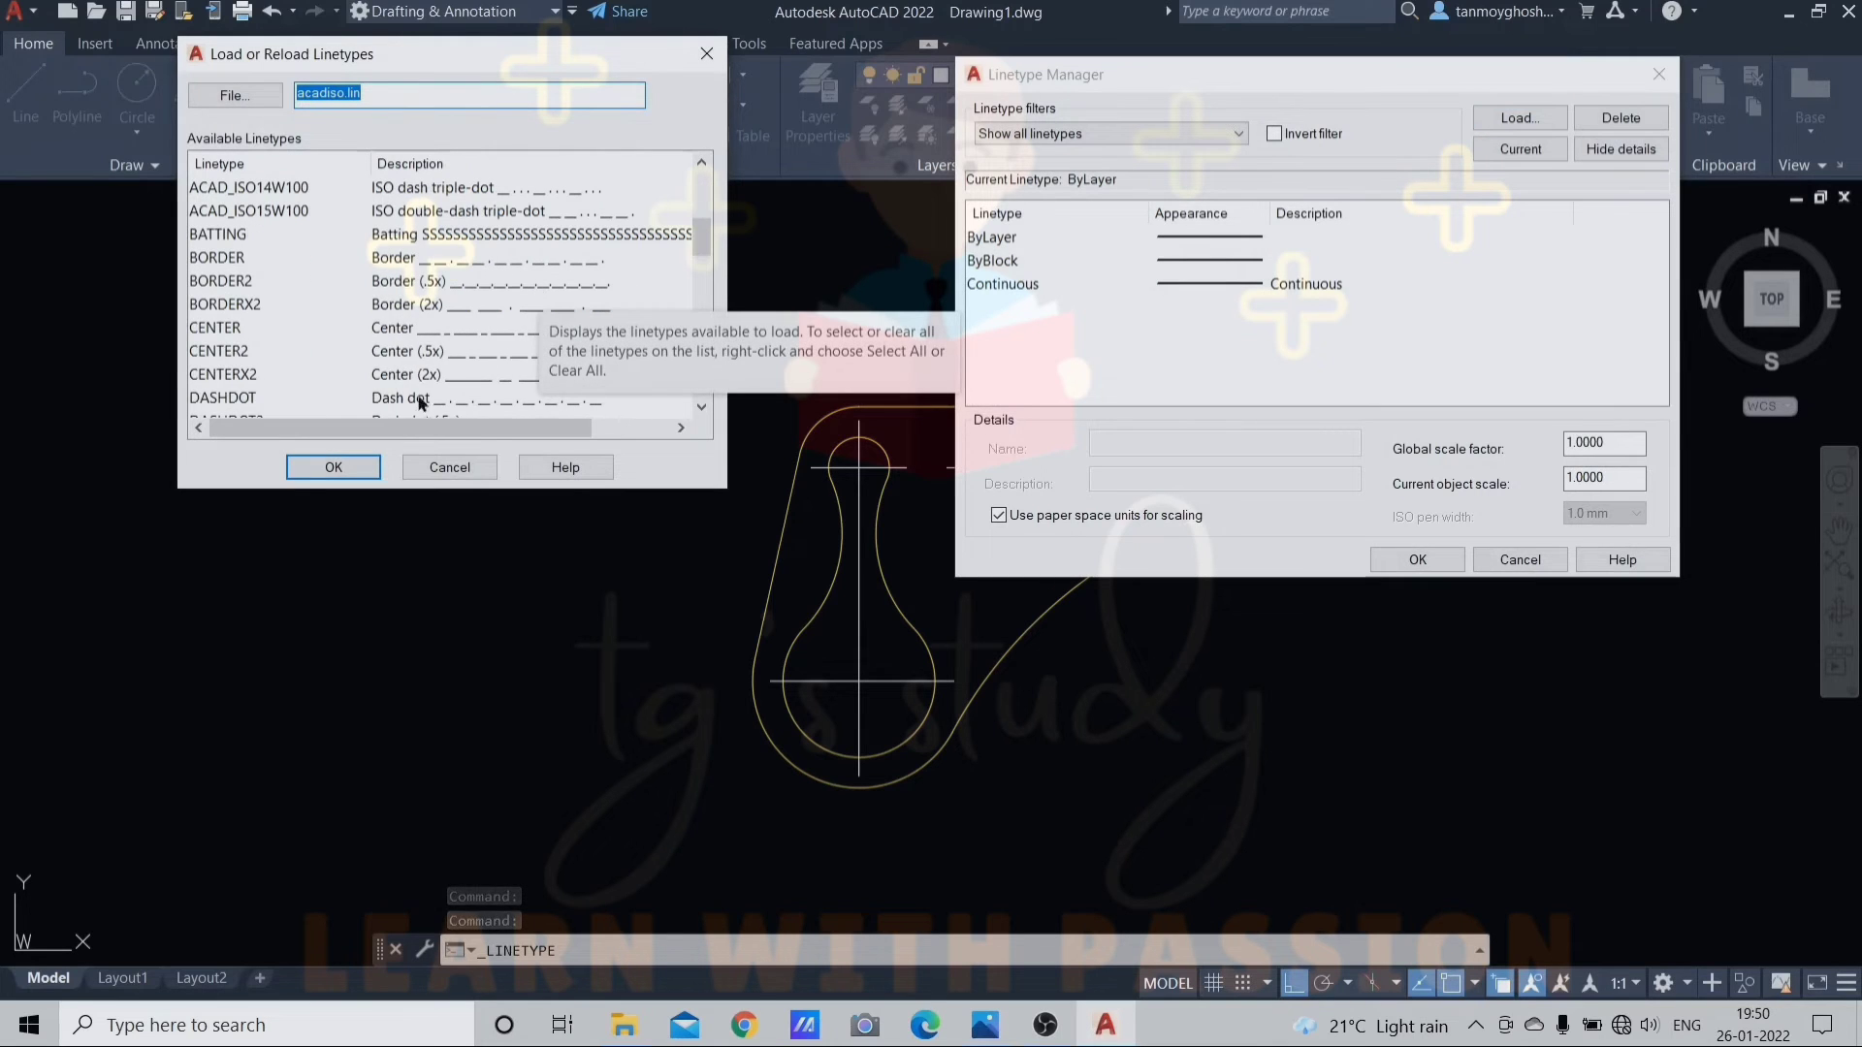
pyautogui.click(427, 351)
pyautogui.click(331, 468)
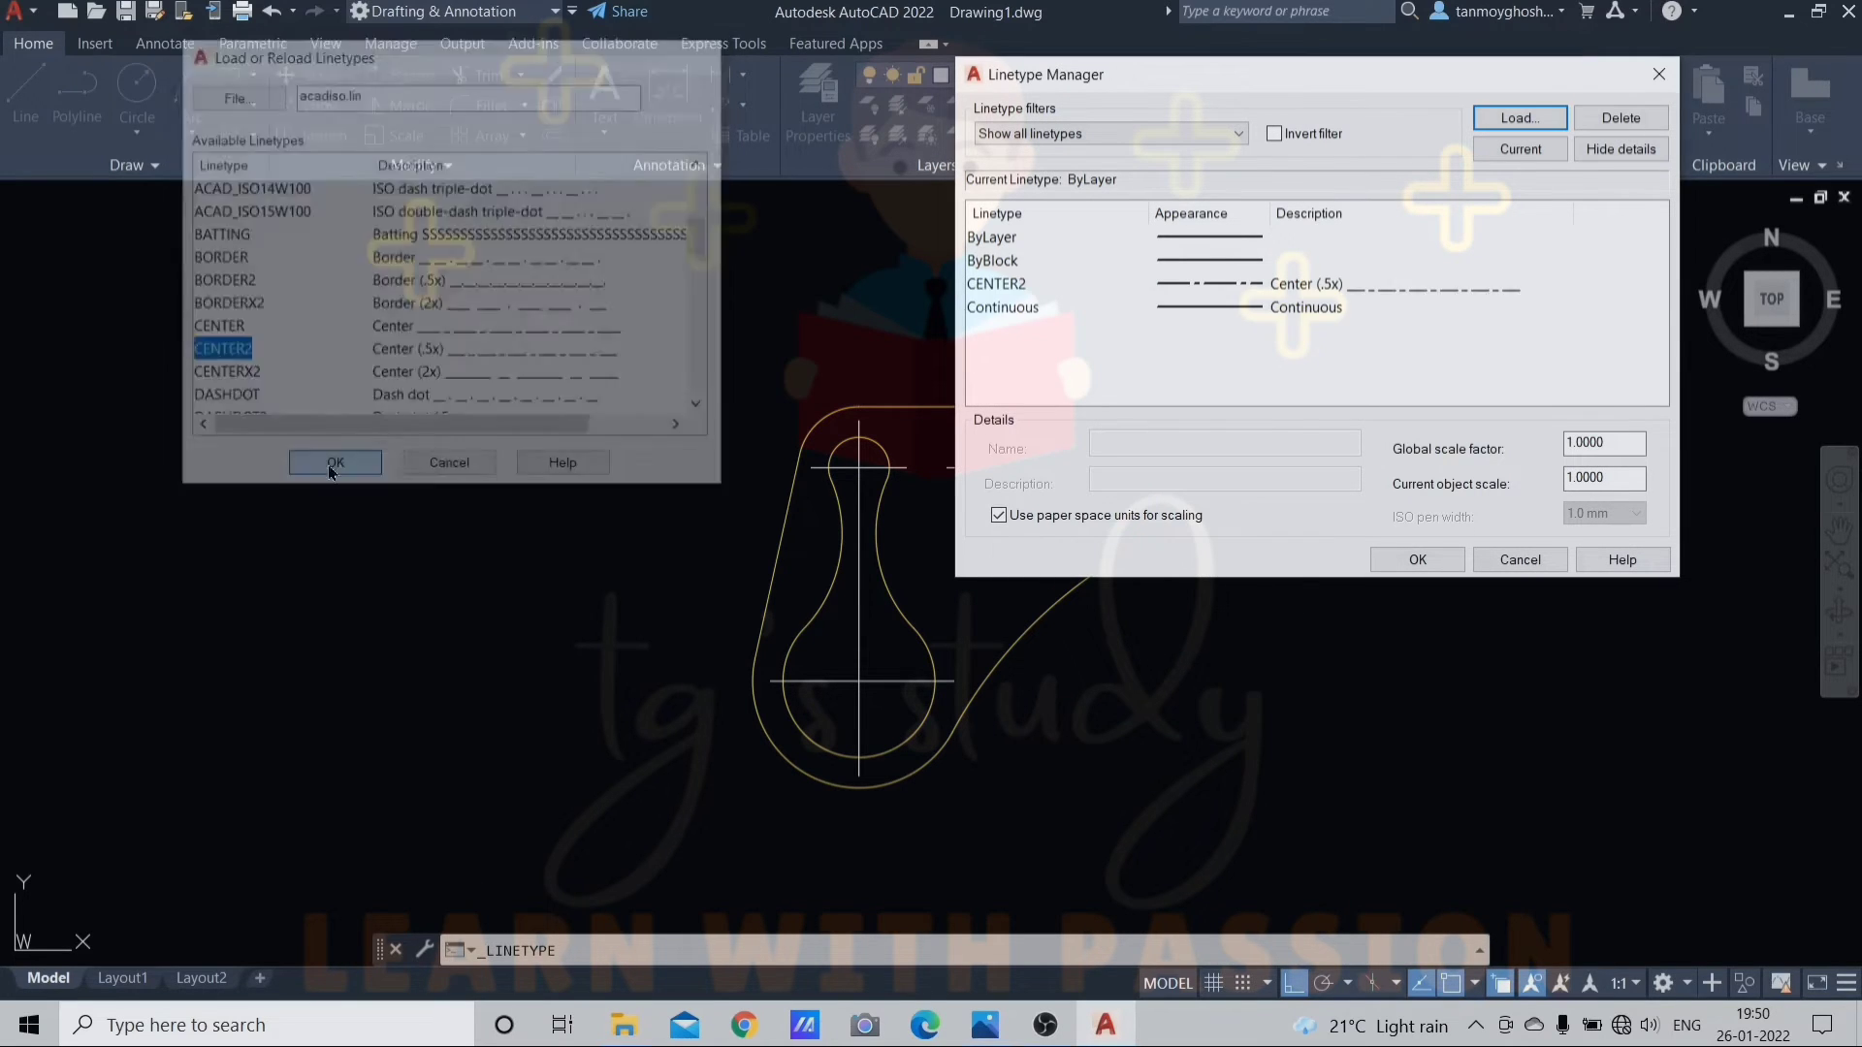
pyautogui.click(1421, 557)
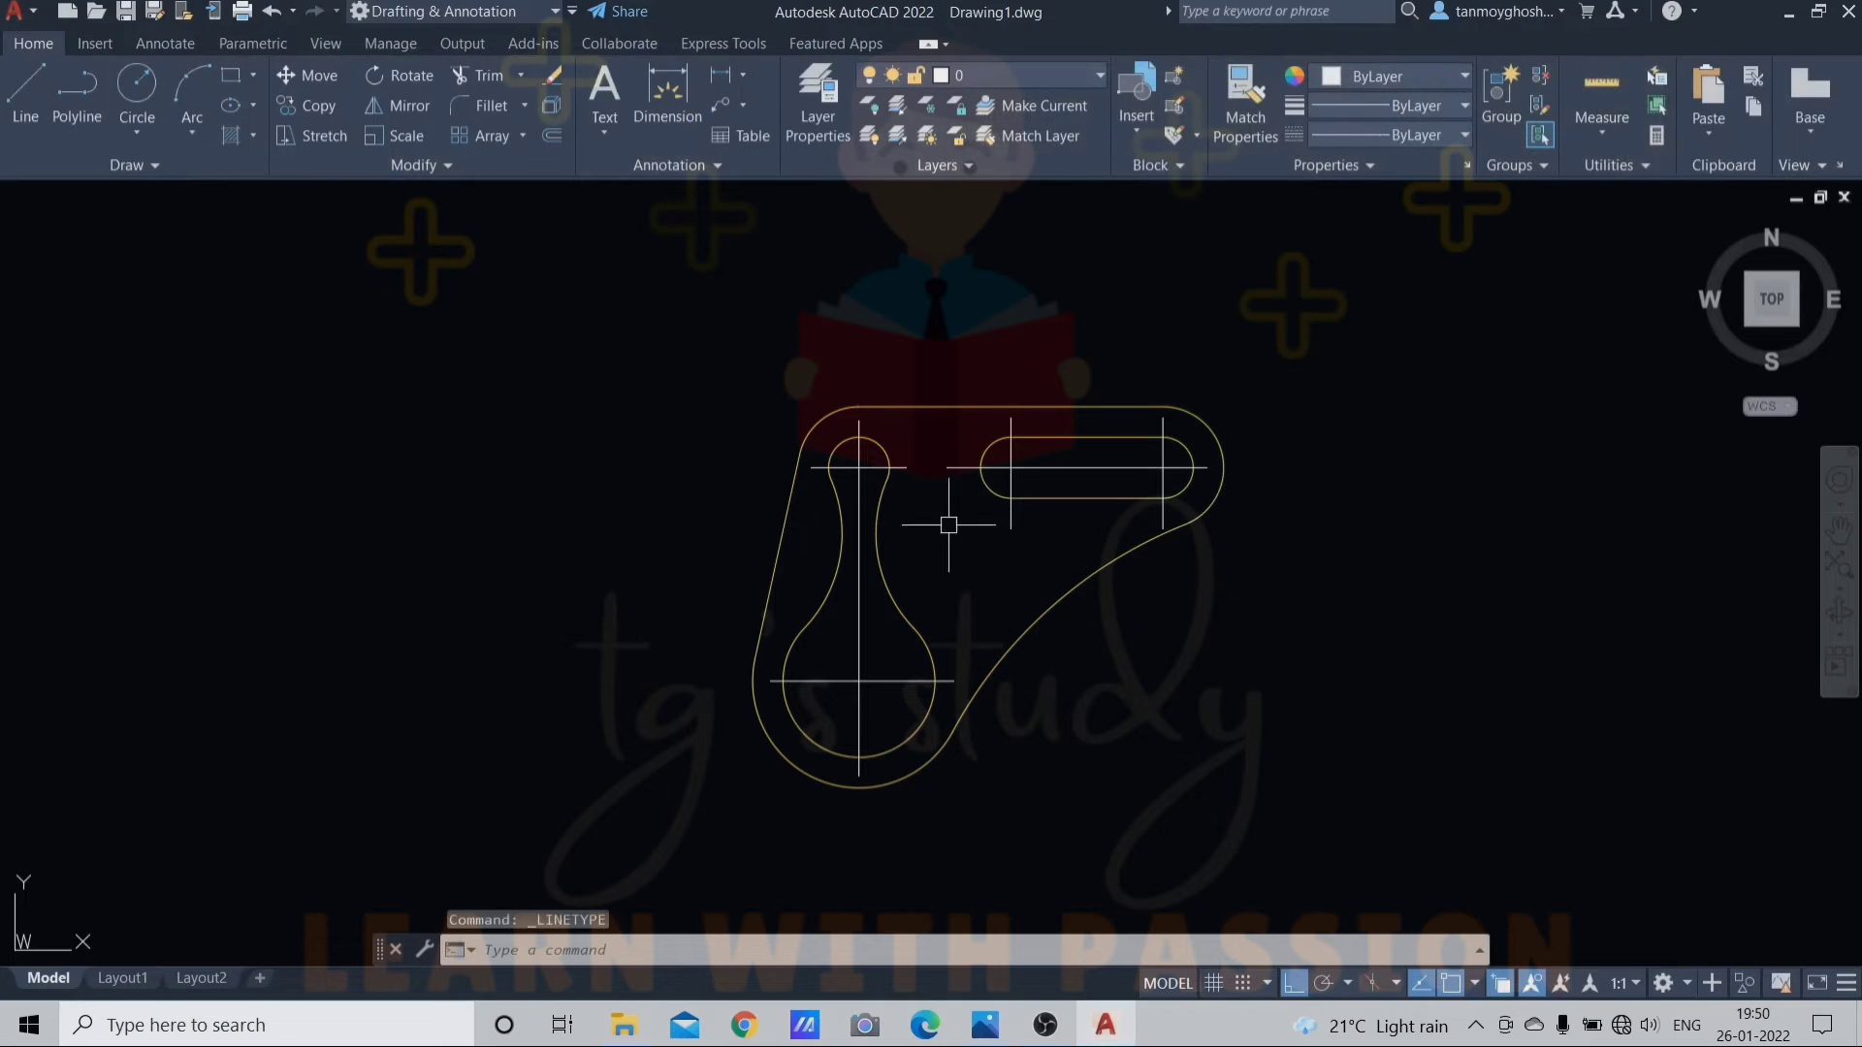
# Apply the CENTER2 linetype to all six centerlines of the keyhole and the slot
pyautogui.scroll(4, 869, 507)
pyautogui.click(840, 408)
pyautogui.click(852, 391)
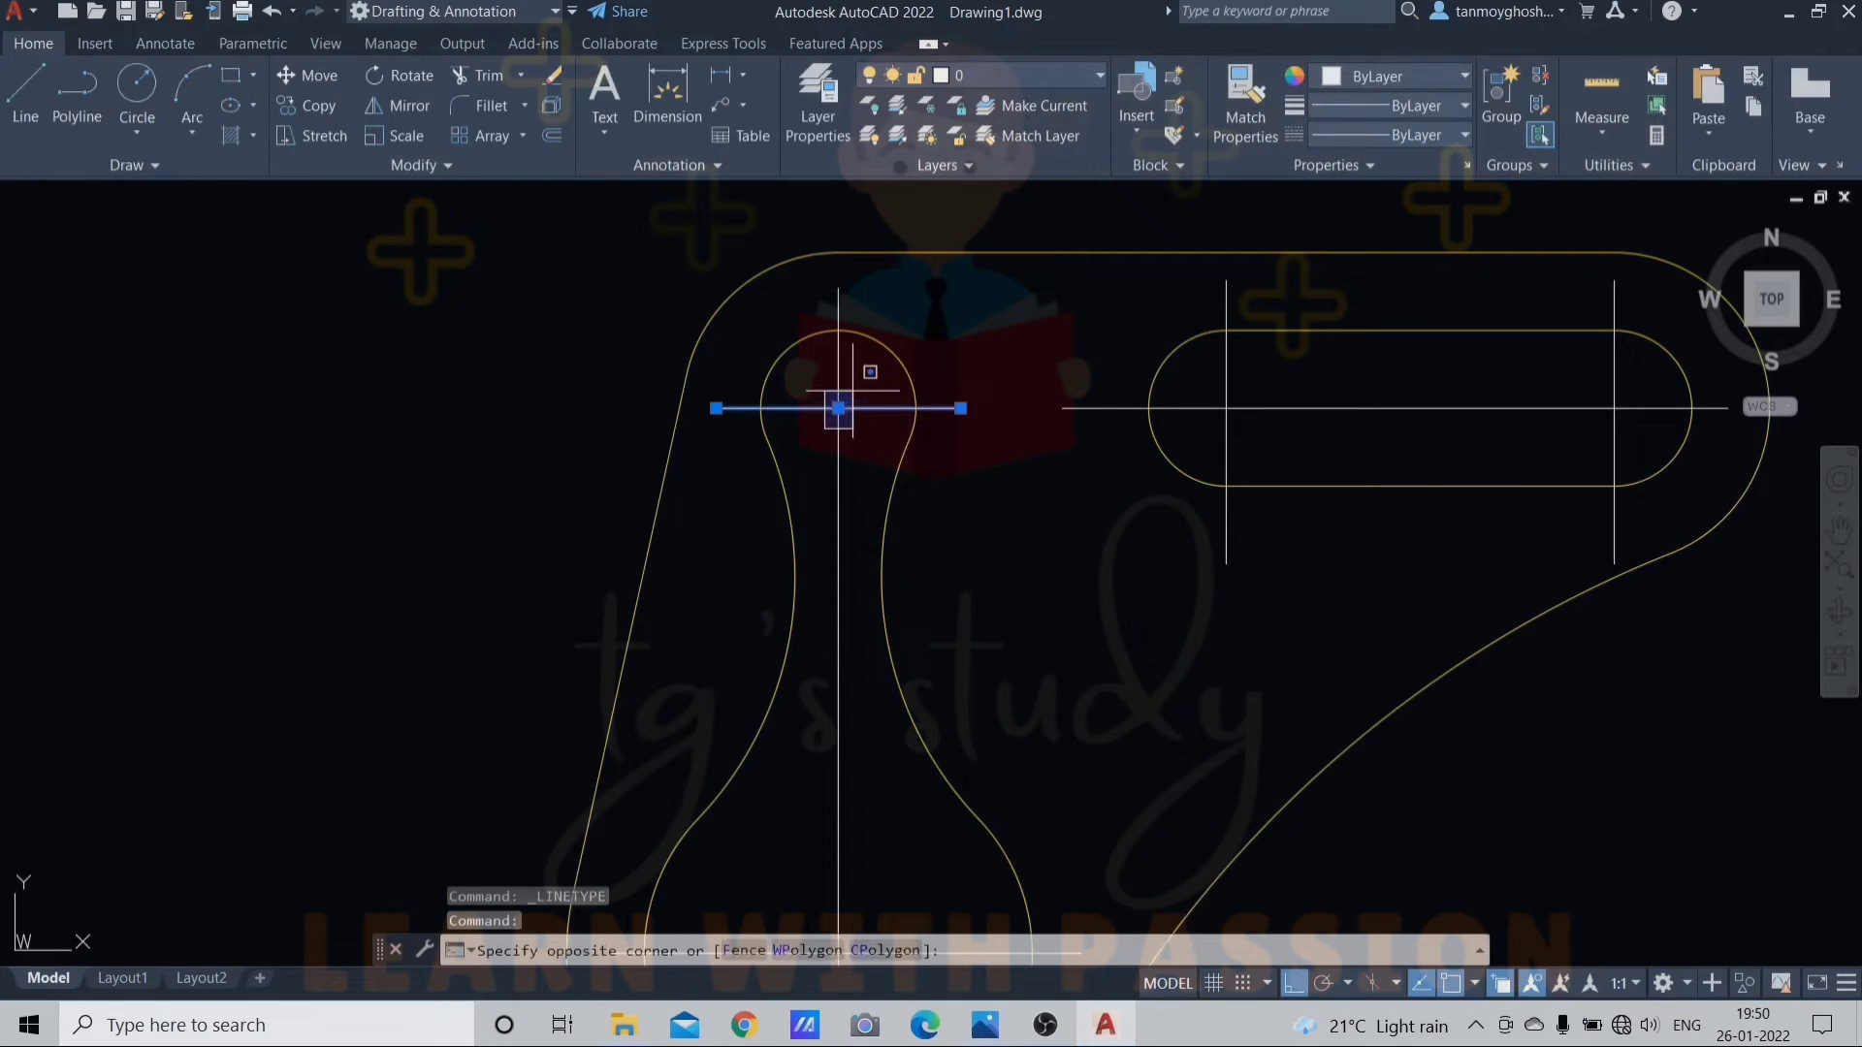
pyautogui.click(865, 374)
pyautogui.click(859, 374)
pyautogui.click(831, 419)
pyautogui.scroll(-6, 834, 407)
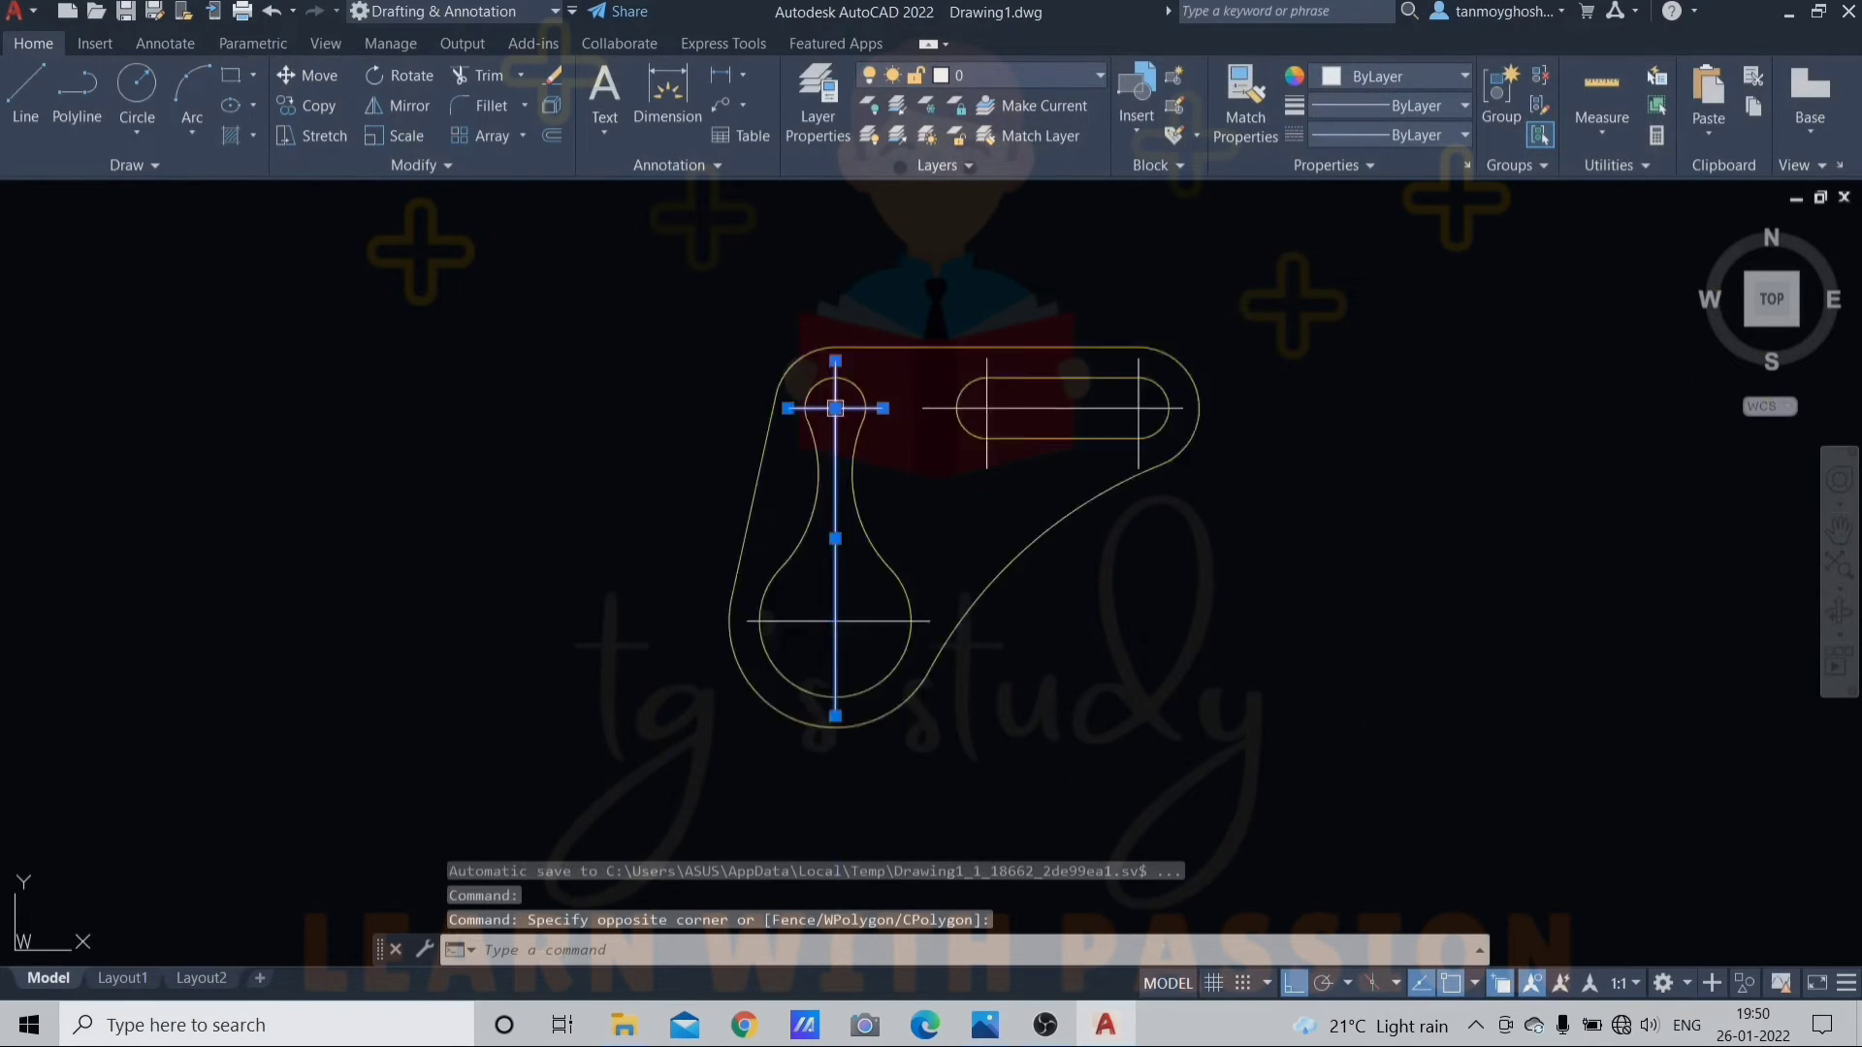
pyautogui.scroll(5, 829, 579)
pyautogui.click(870, 466)
pyautogui.click(803, 506)
pyautogui.moveTo(807, 504); pyautogui.dragTo(662, 823, button='middle')
pyautogui.click(975, 427)
pyautogui.click(897, 471)
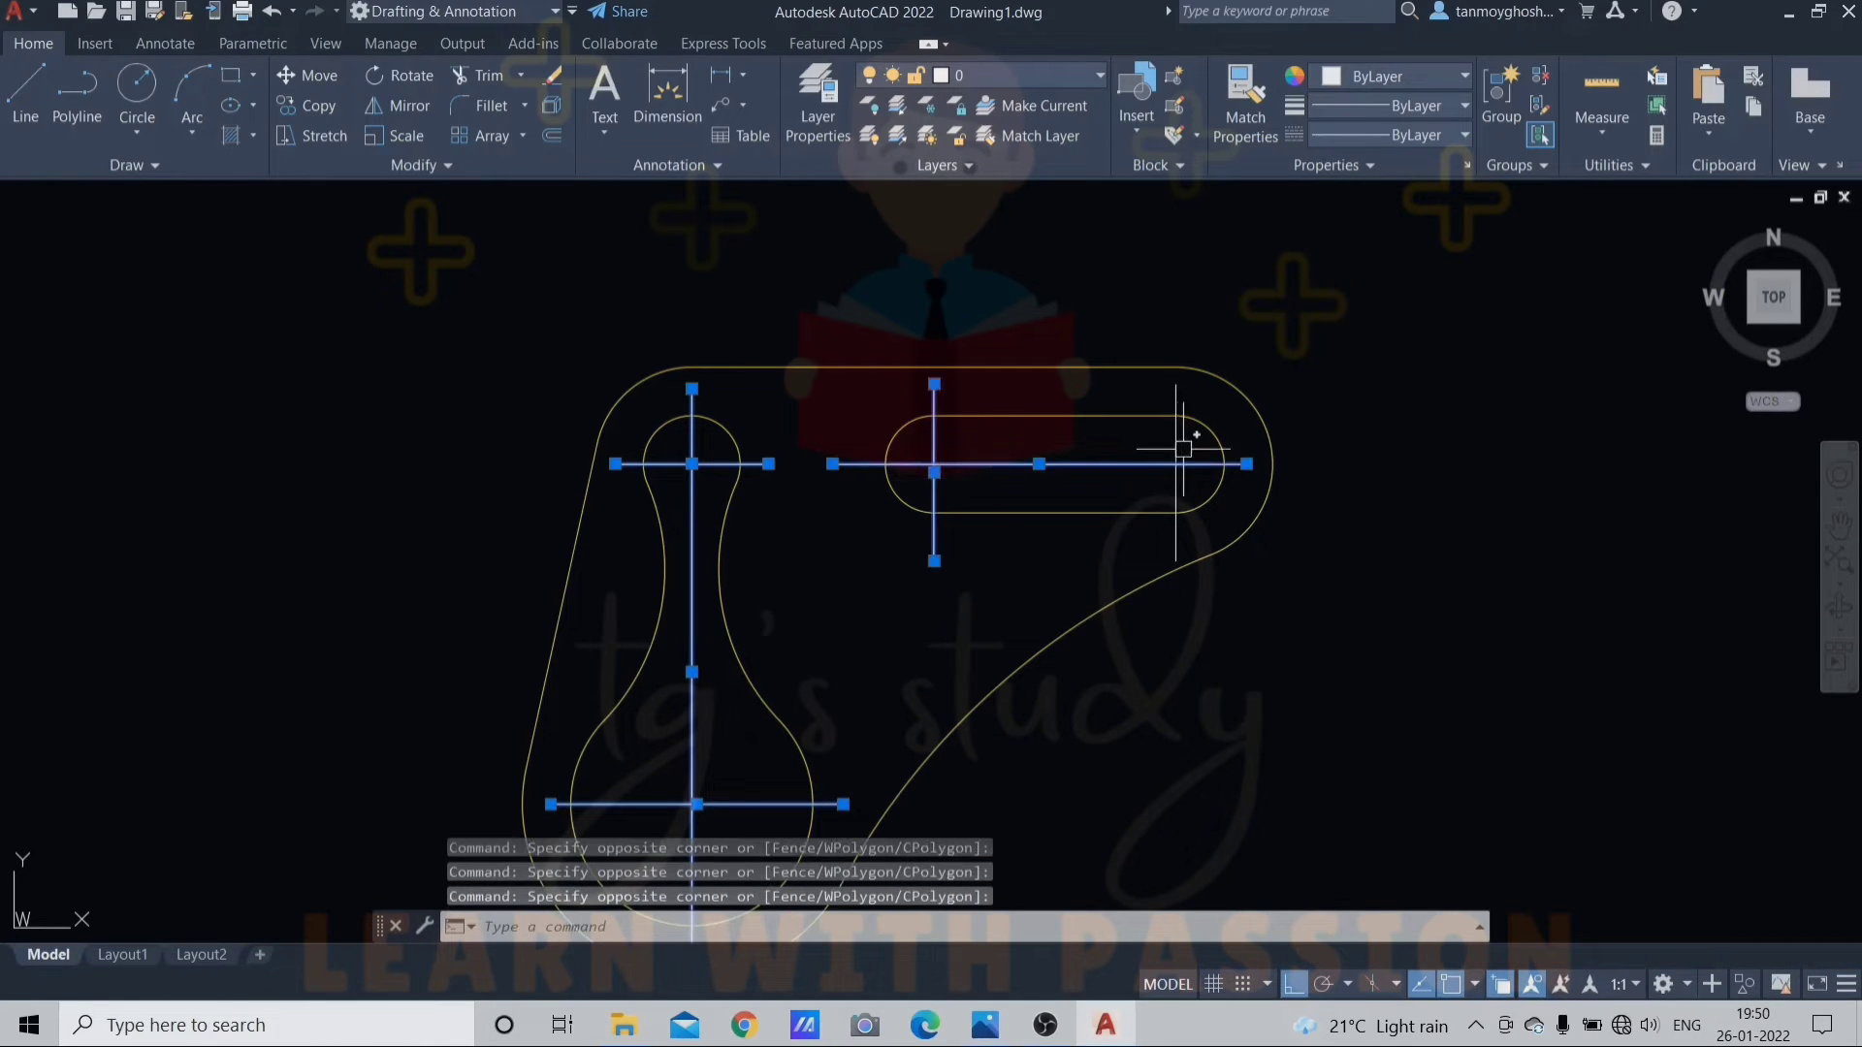
pyautogui.scroll(3, 1191, 446)
pyautogui.click(1188, 450)
pyautogui.click(1125, 498)
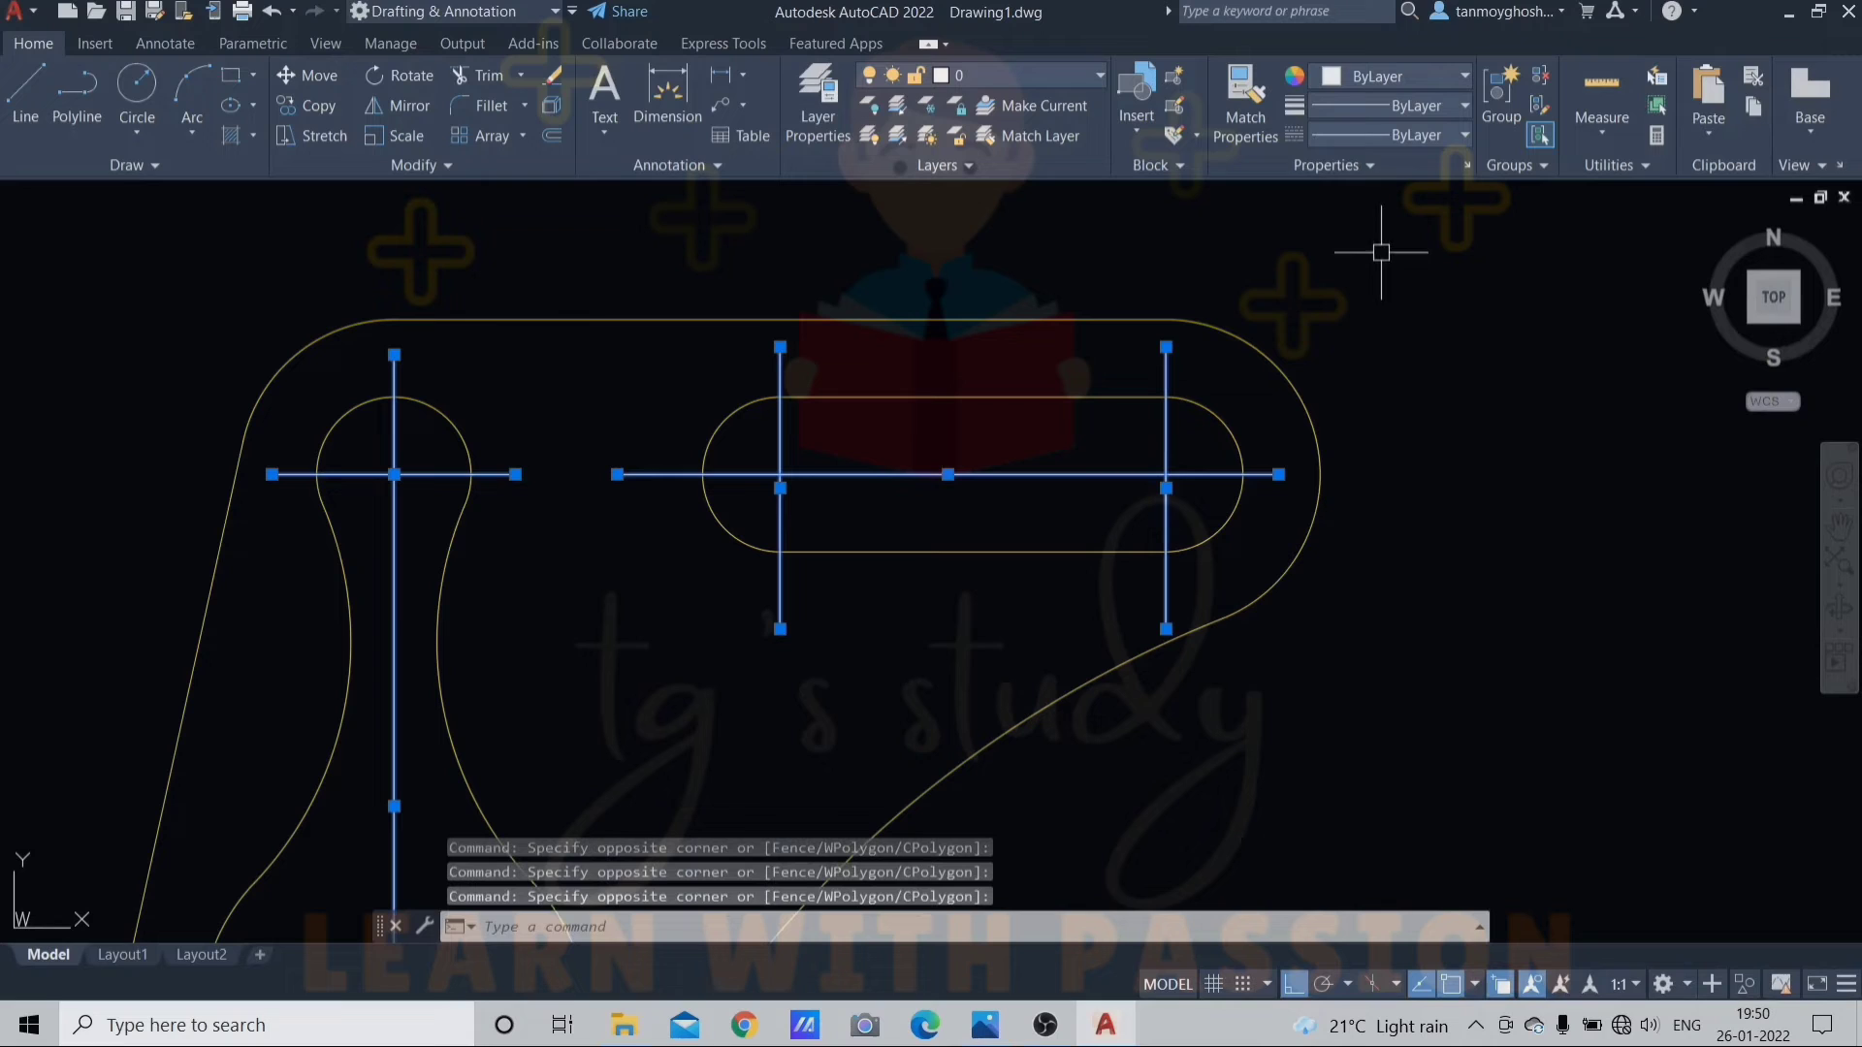
pyautogui.click(1432, 141)
pyautogui.click(1425, 222)
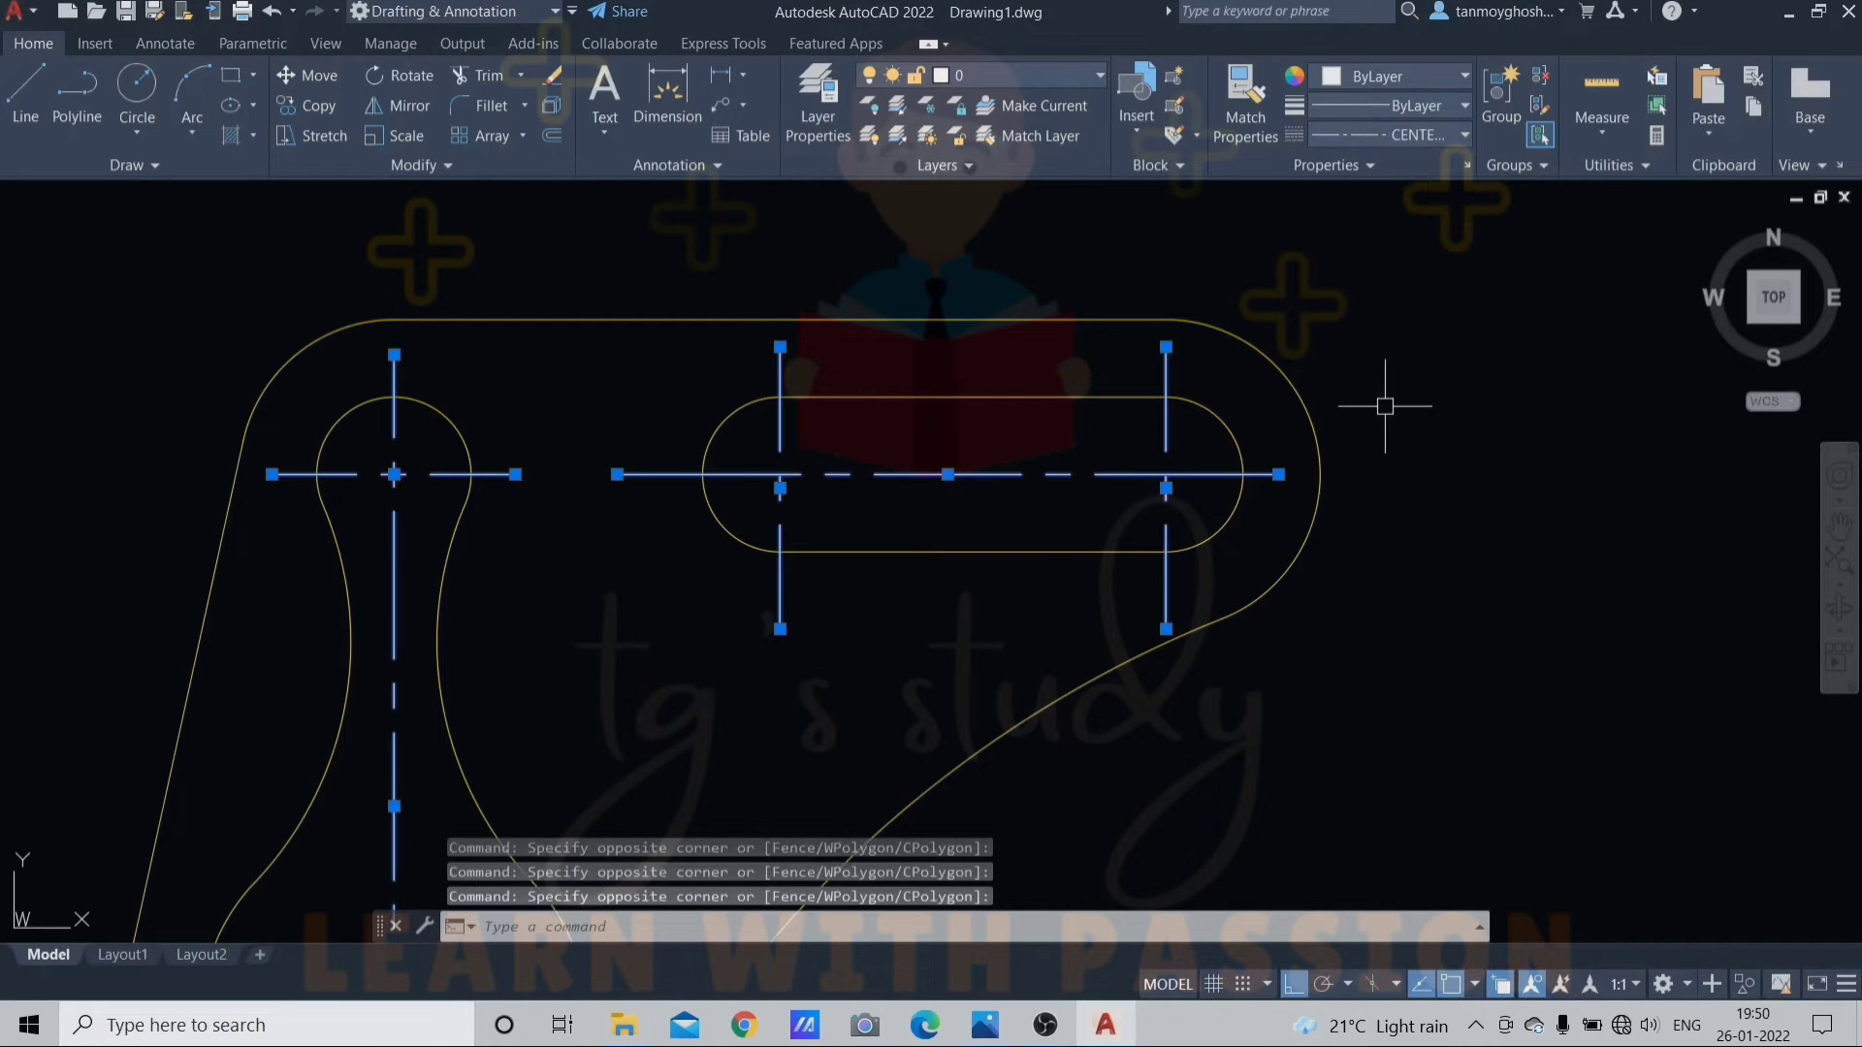
pyautogui.scroll(-2, 1385, 423)
pyautogui.scroll(-2, 1385, 422)
pyautogui.press('Escape')
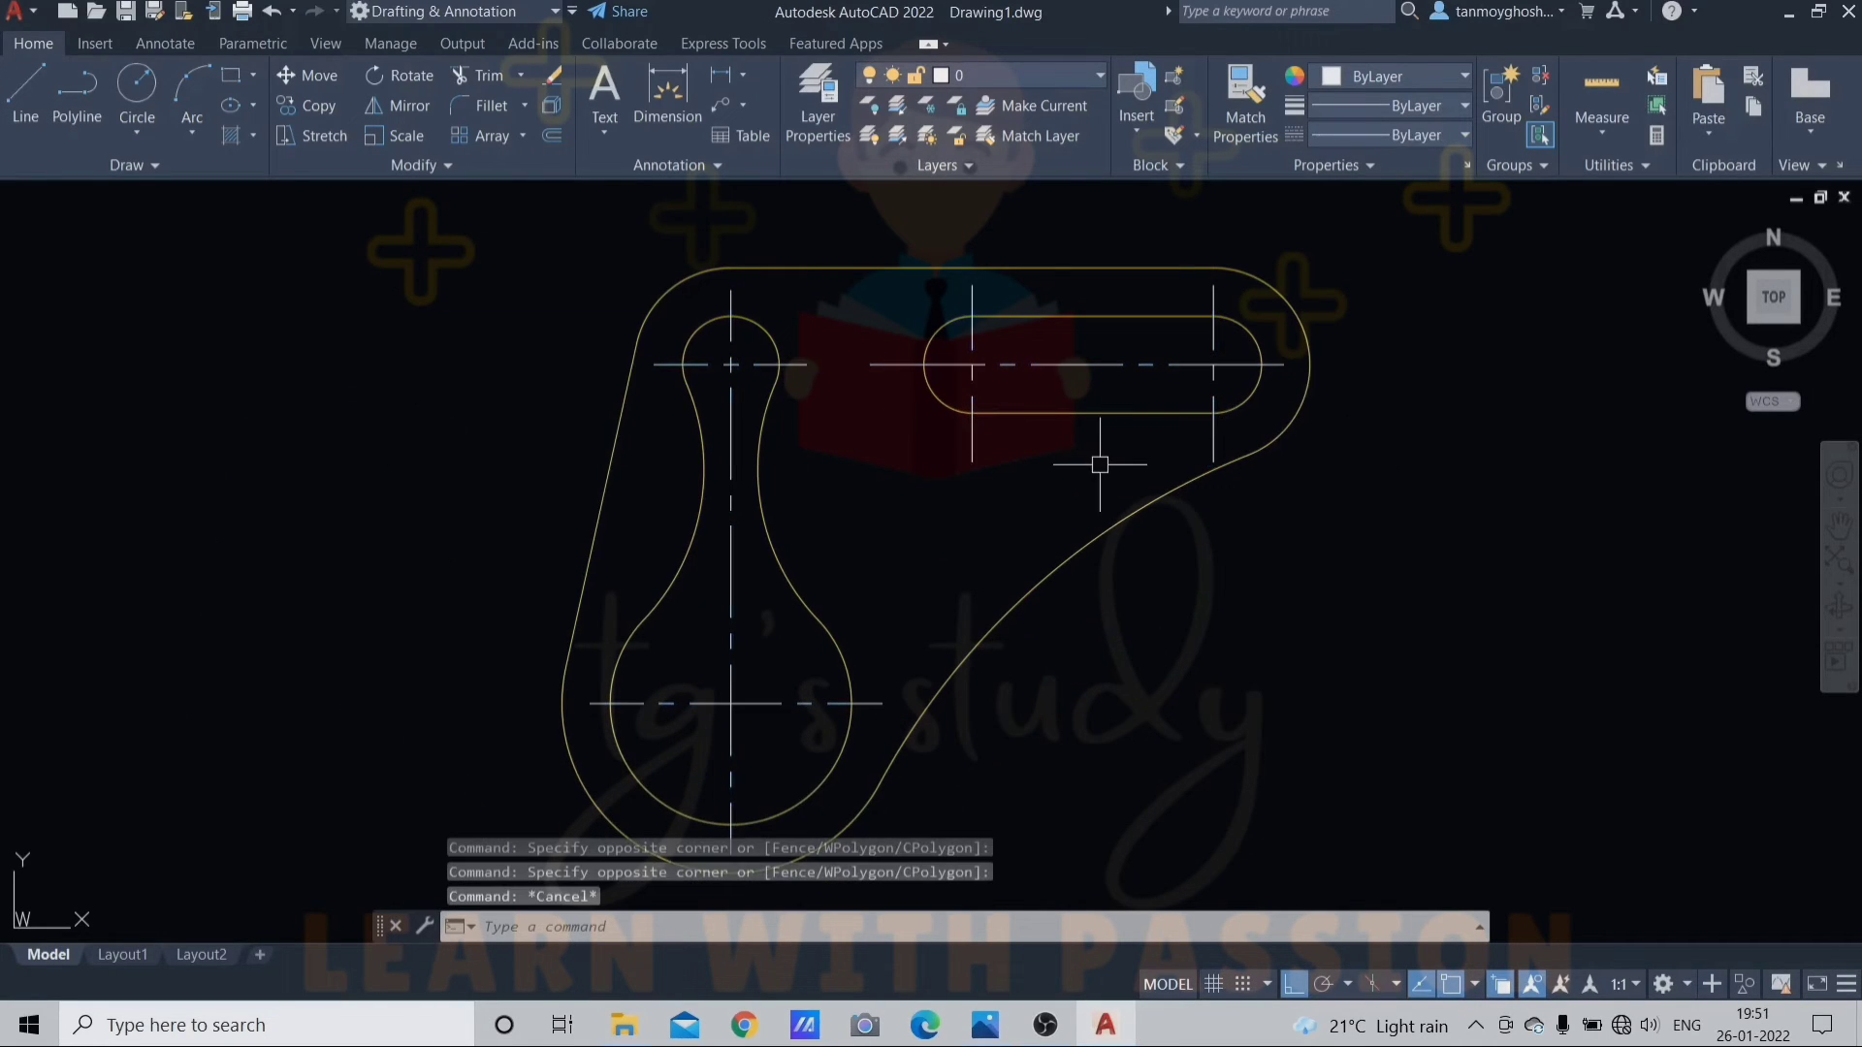
pyautogui.scroll(-2, 1066, 464)
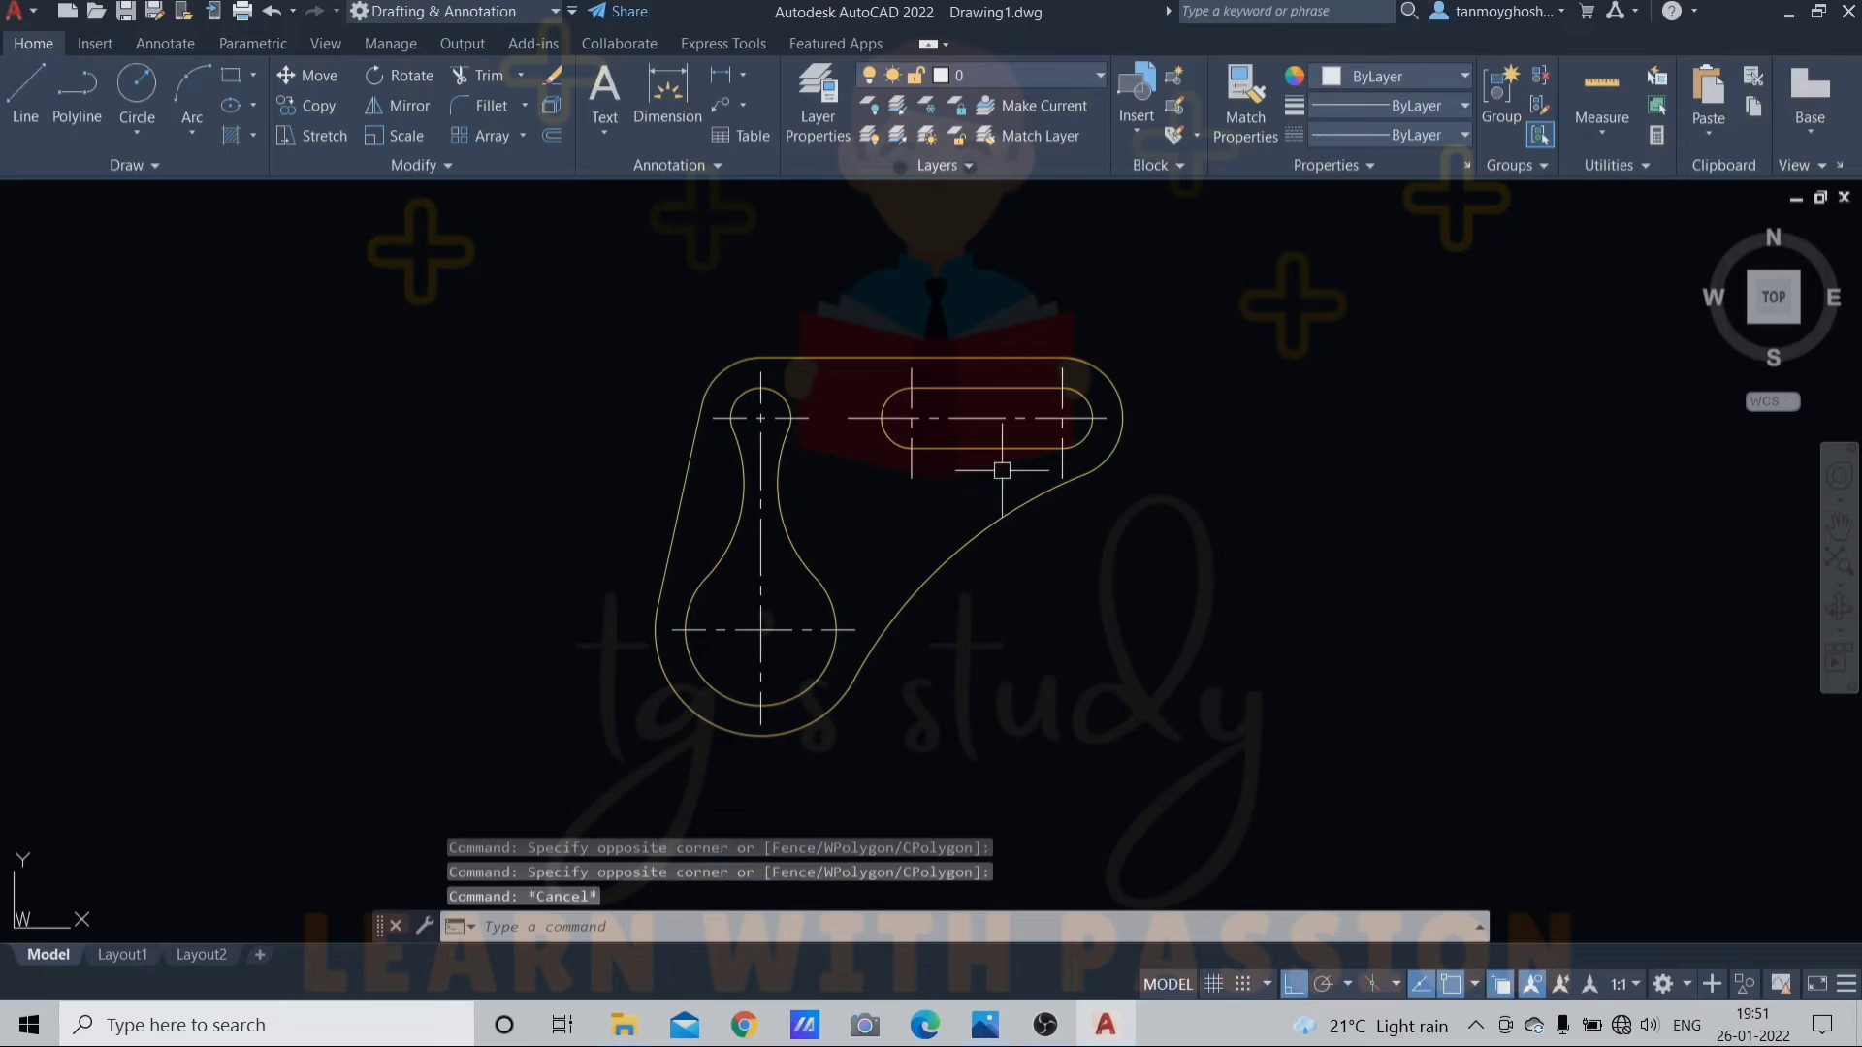
# Restore the window beside the reference image and add a horizontal linear dimension above the outline from the keyhole's centerline to the slot's left centerline
pyautogui.click(1818, 12)
pyautogui.moveTo(632, 486); pyautogui.dragTo(758, 500, button='middle')
pyautogui.press('Escape')
pyautogui.press('Escape')
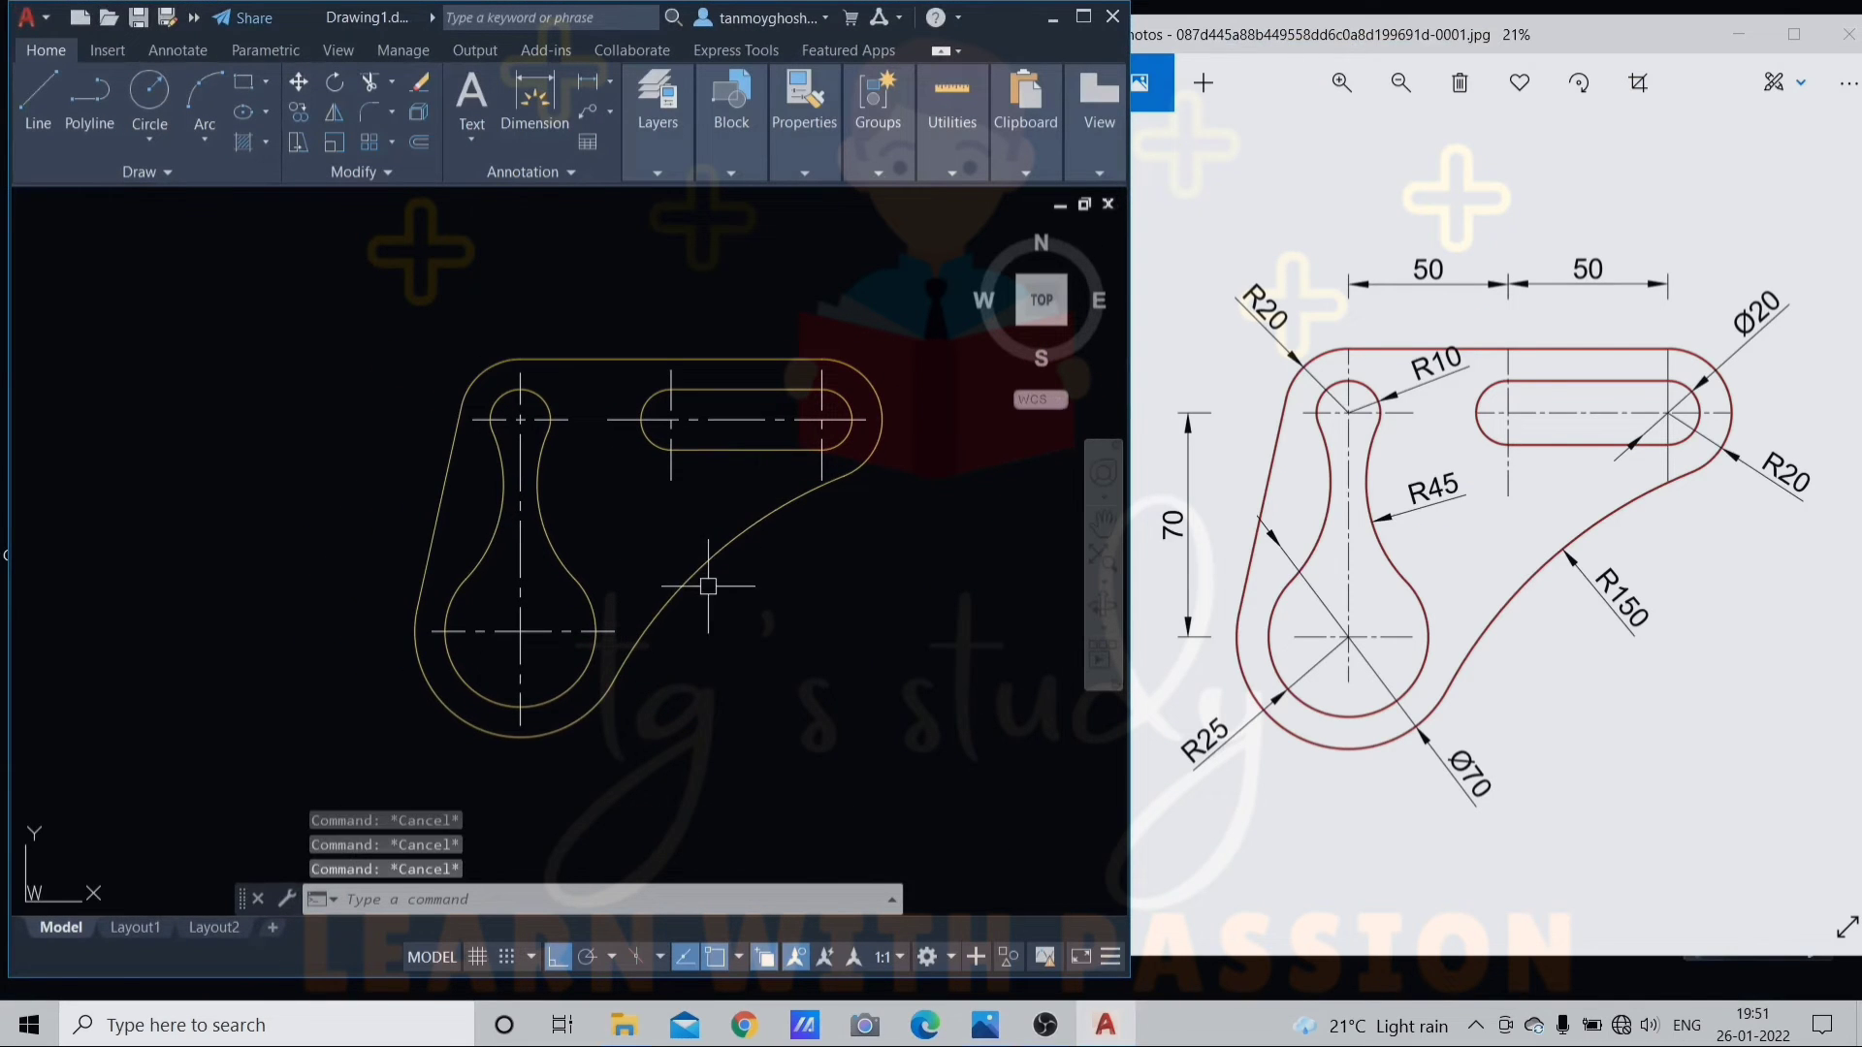
pyautogui.write('d1')
pyautogui.press('Return')
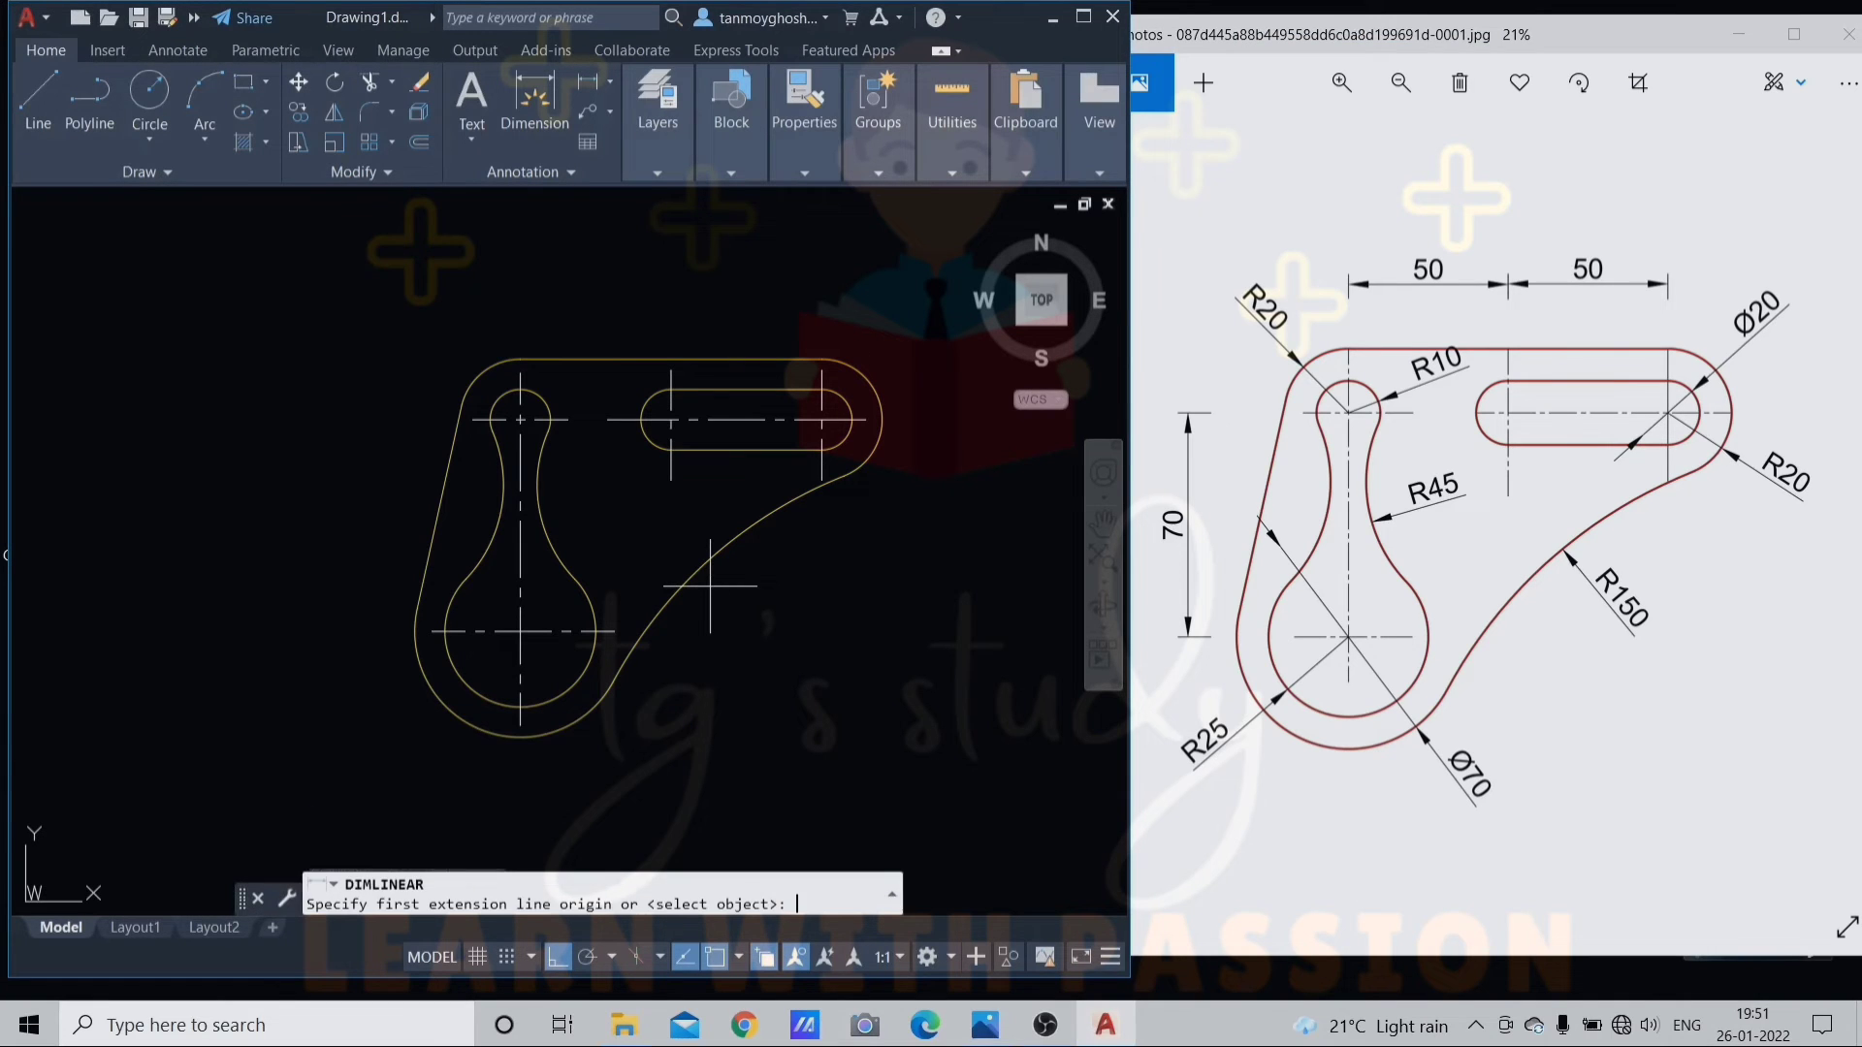
pyautogui.click(521, 372)
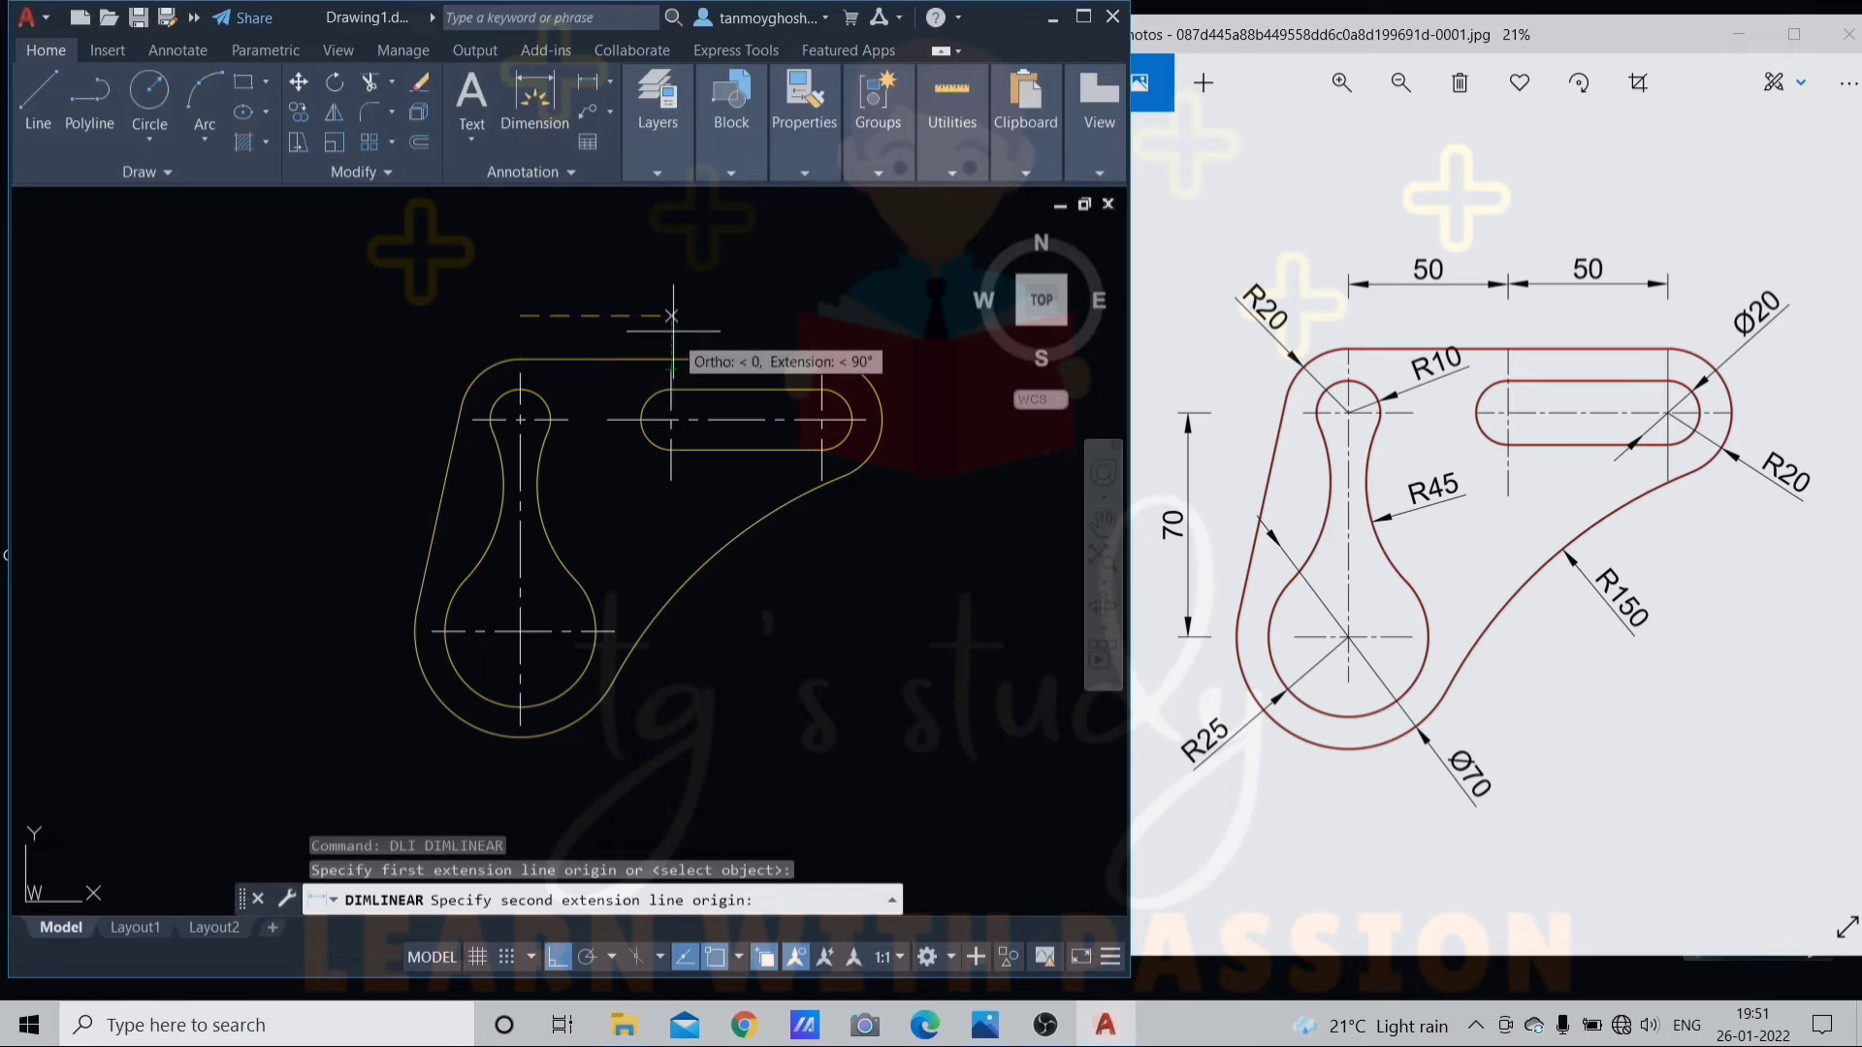
pyautogui.click(671, 325)
pyautogui.click(612, 309)
pyautogui.scroll(4, 611, 293)
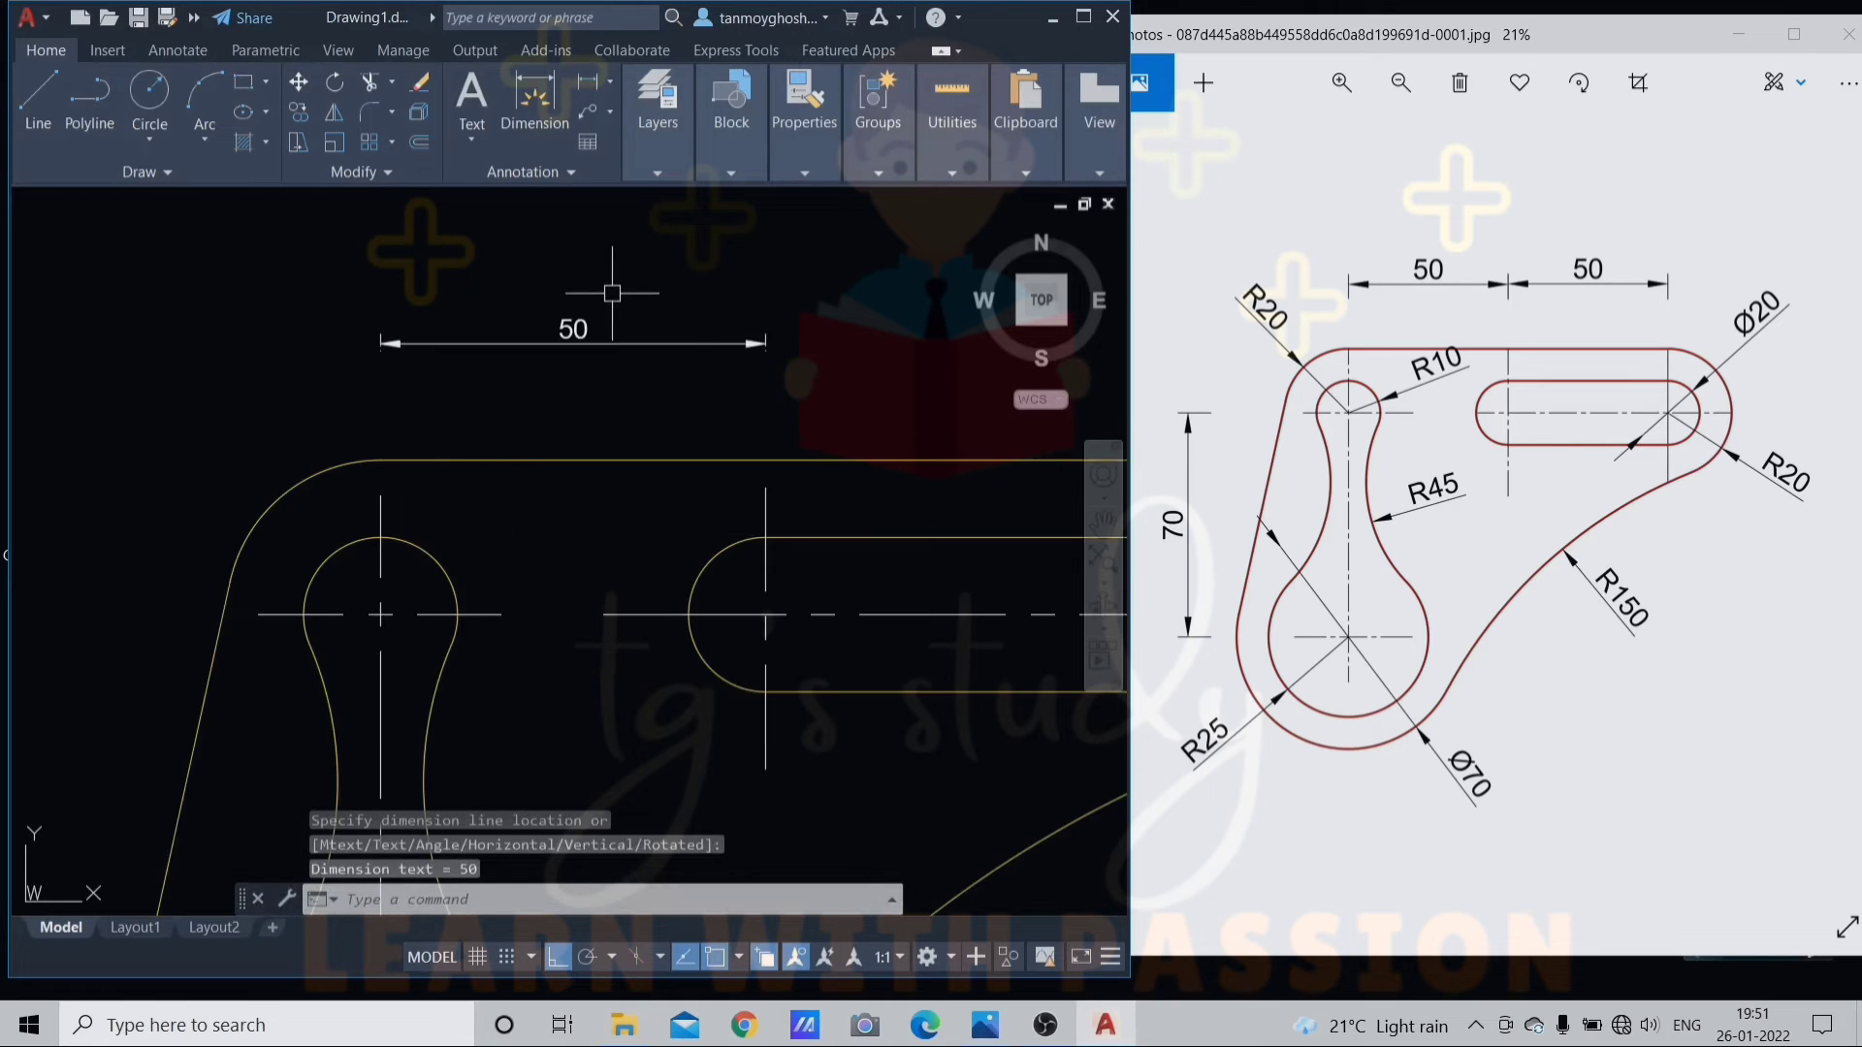
# Add a horizontal linear dimension between the slot's two vertical centerlines, with its dimension line aligned to the neighbouring dimension
pyautogui.moveTo(612, 293); pyautogui.dragTo(321, 299, button='middle')
pyautogui.press('Return')
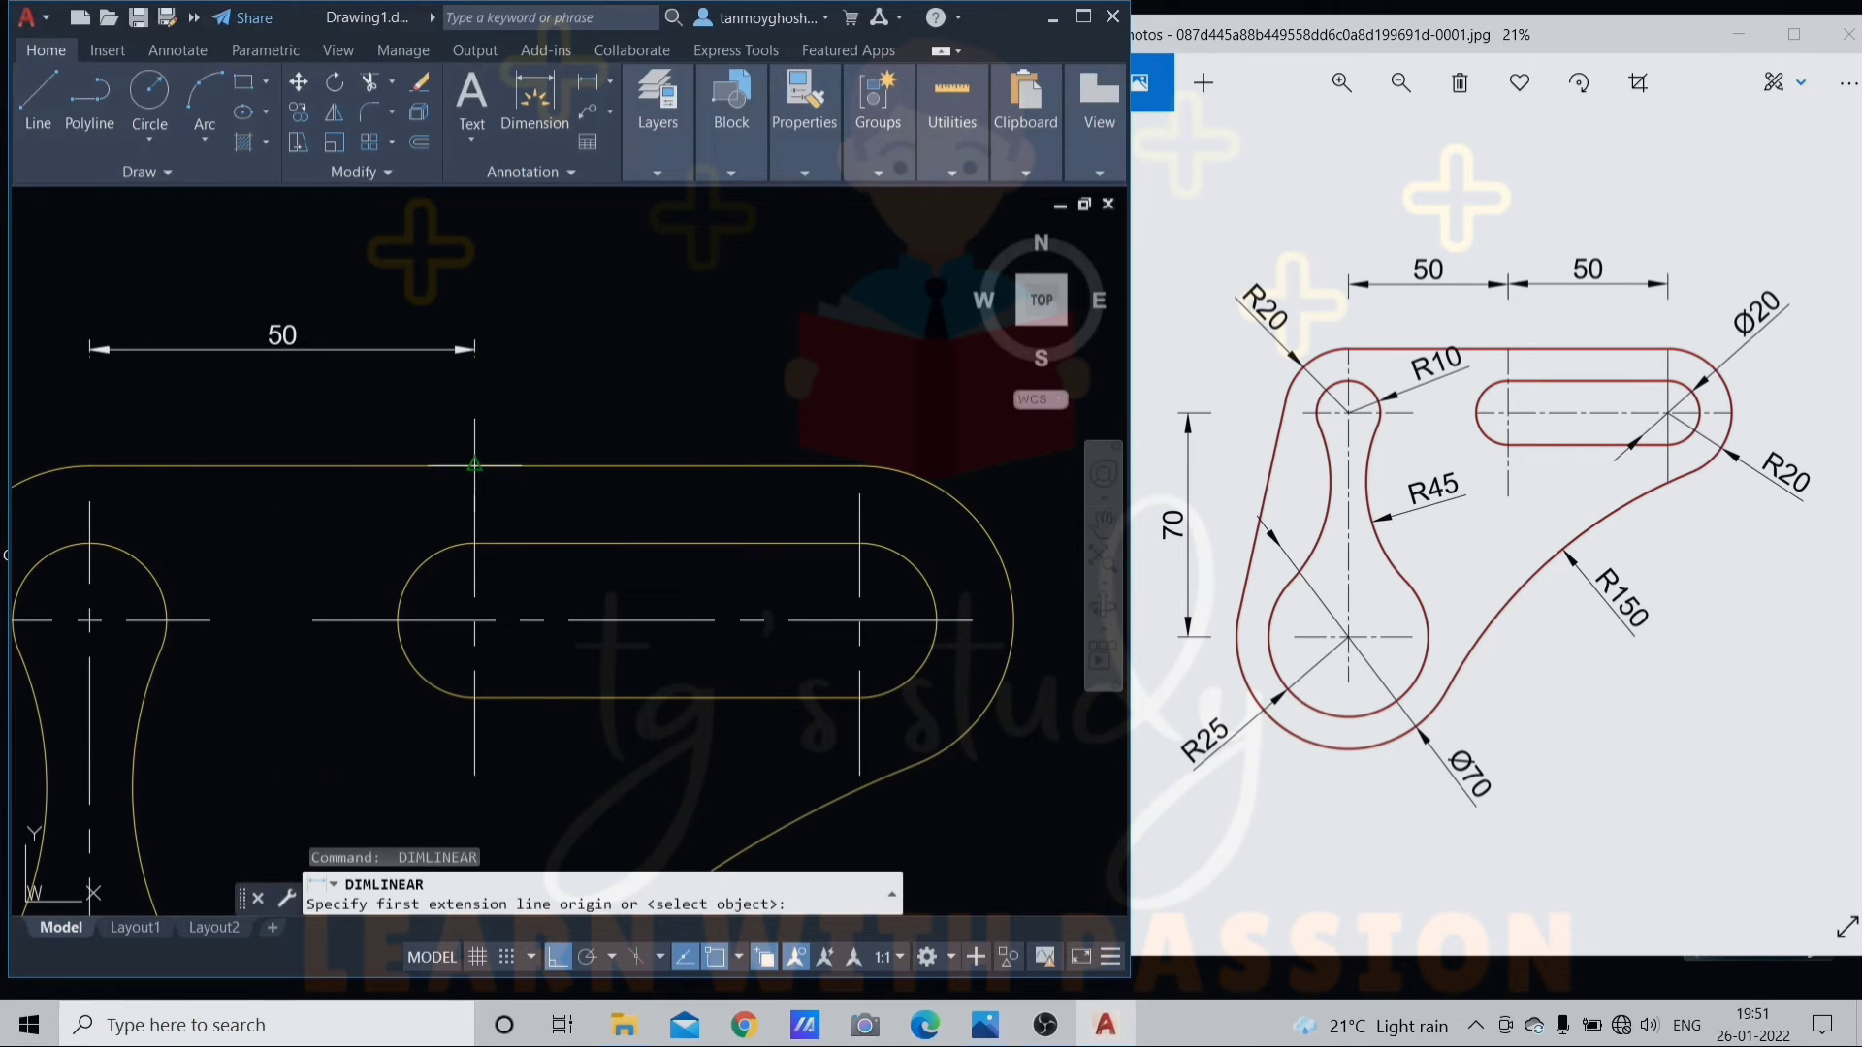
pyautogui.click(475, 355)
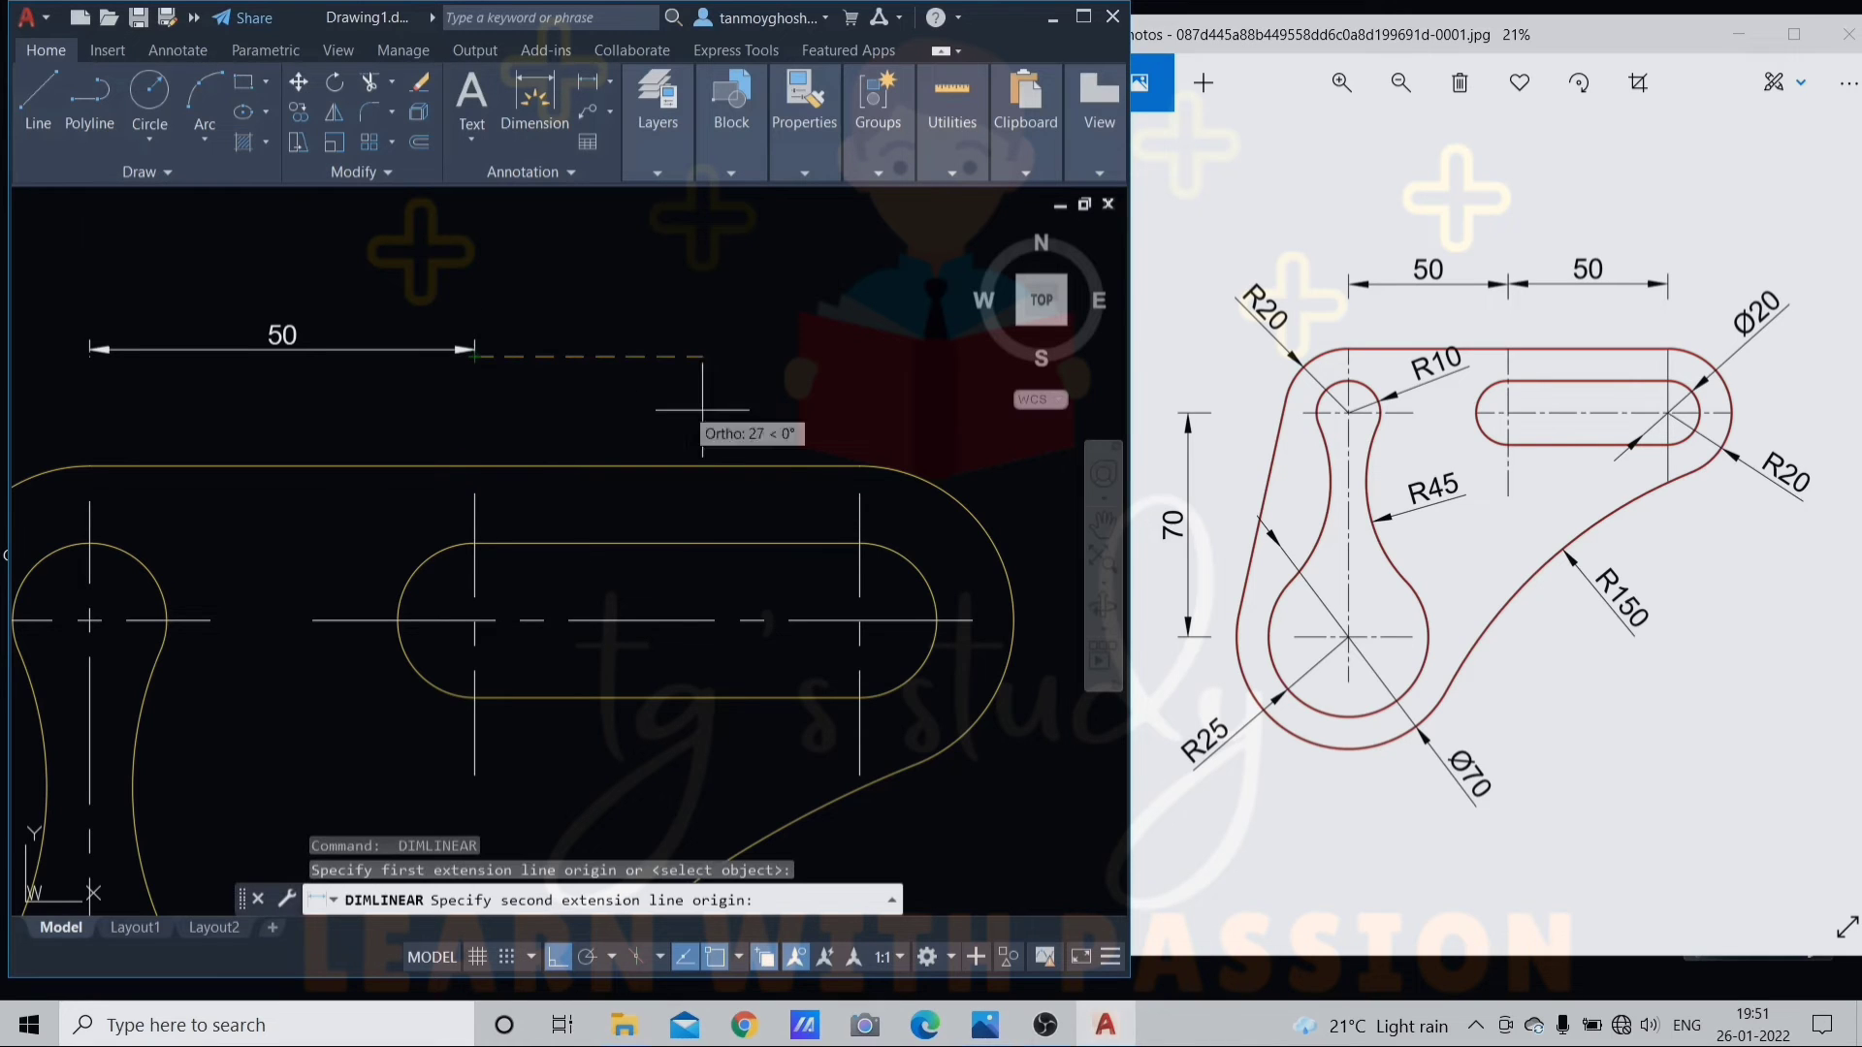
pyautogui.click(860, 357)
pyautogui.scroll(4, 465, 369)
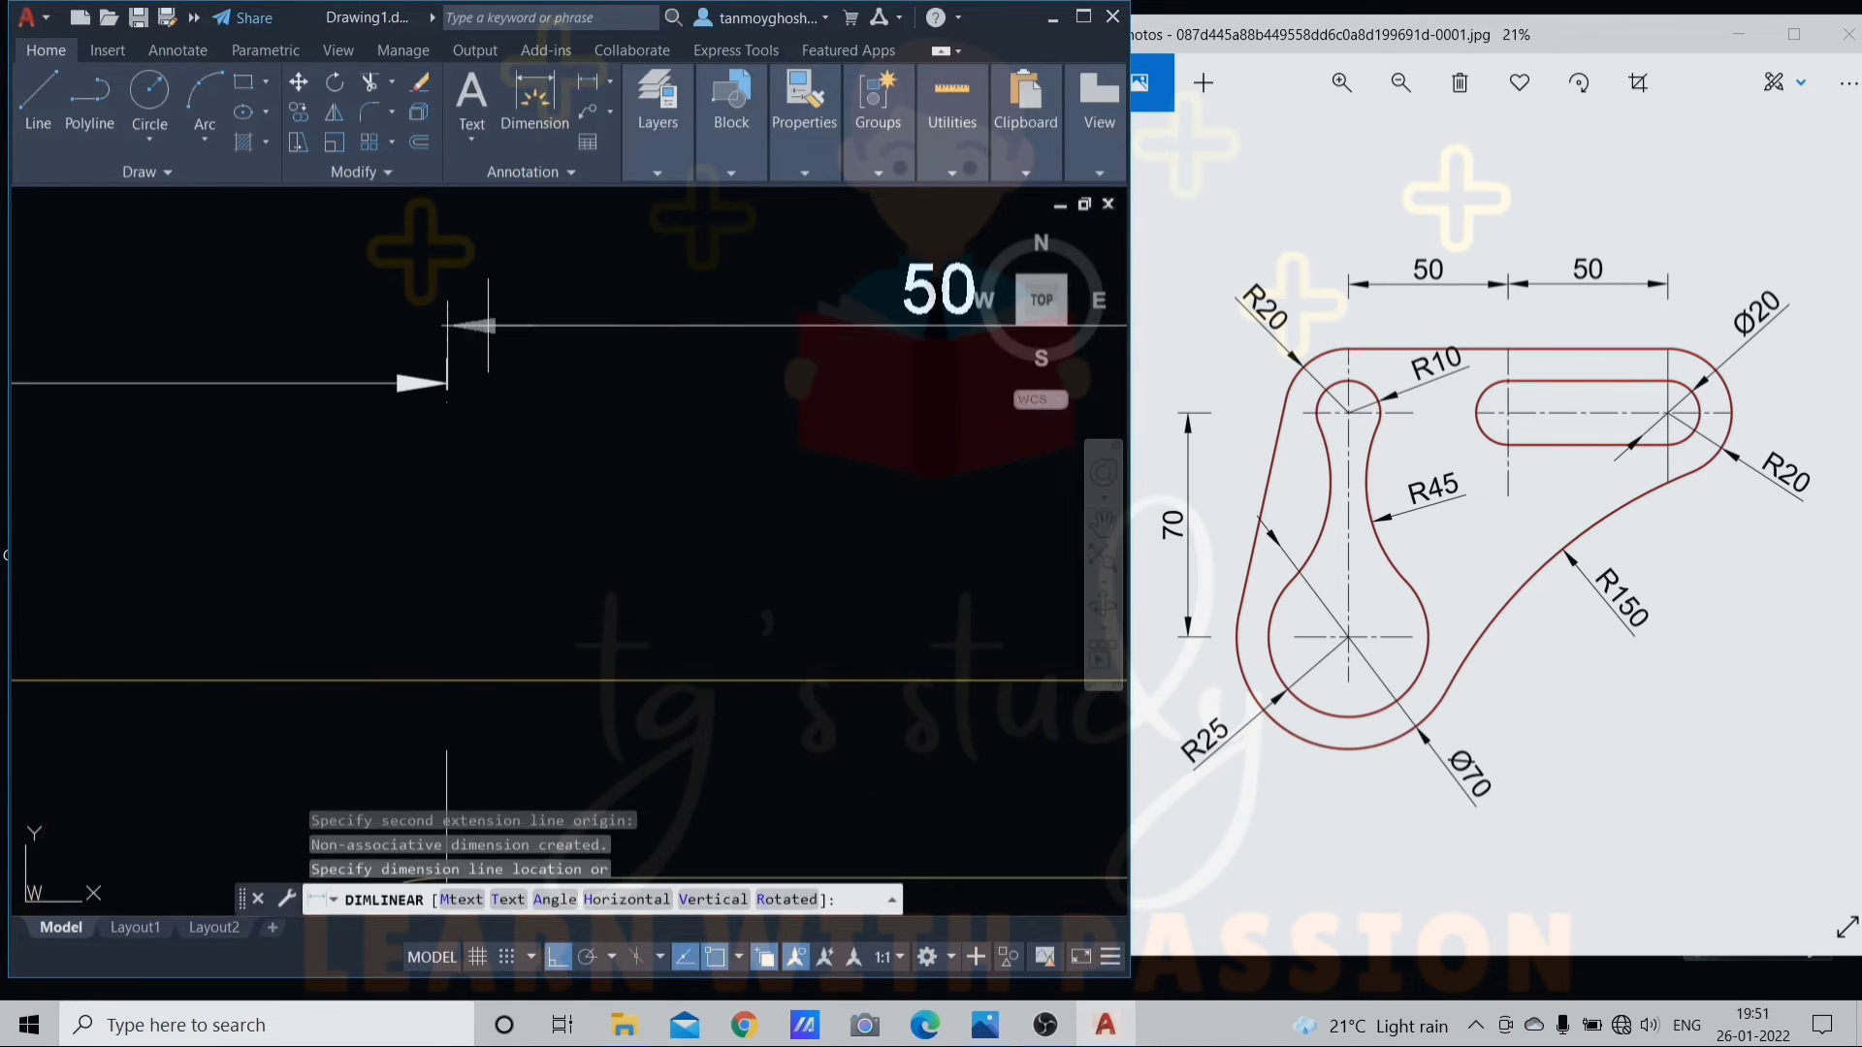
pyautogui.click(438, 388)
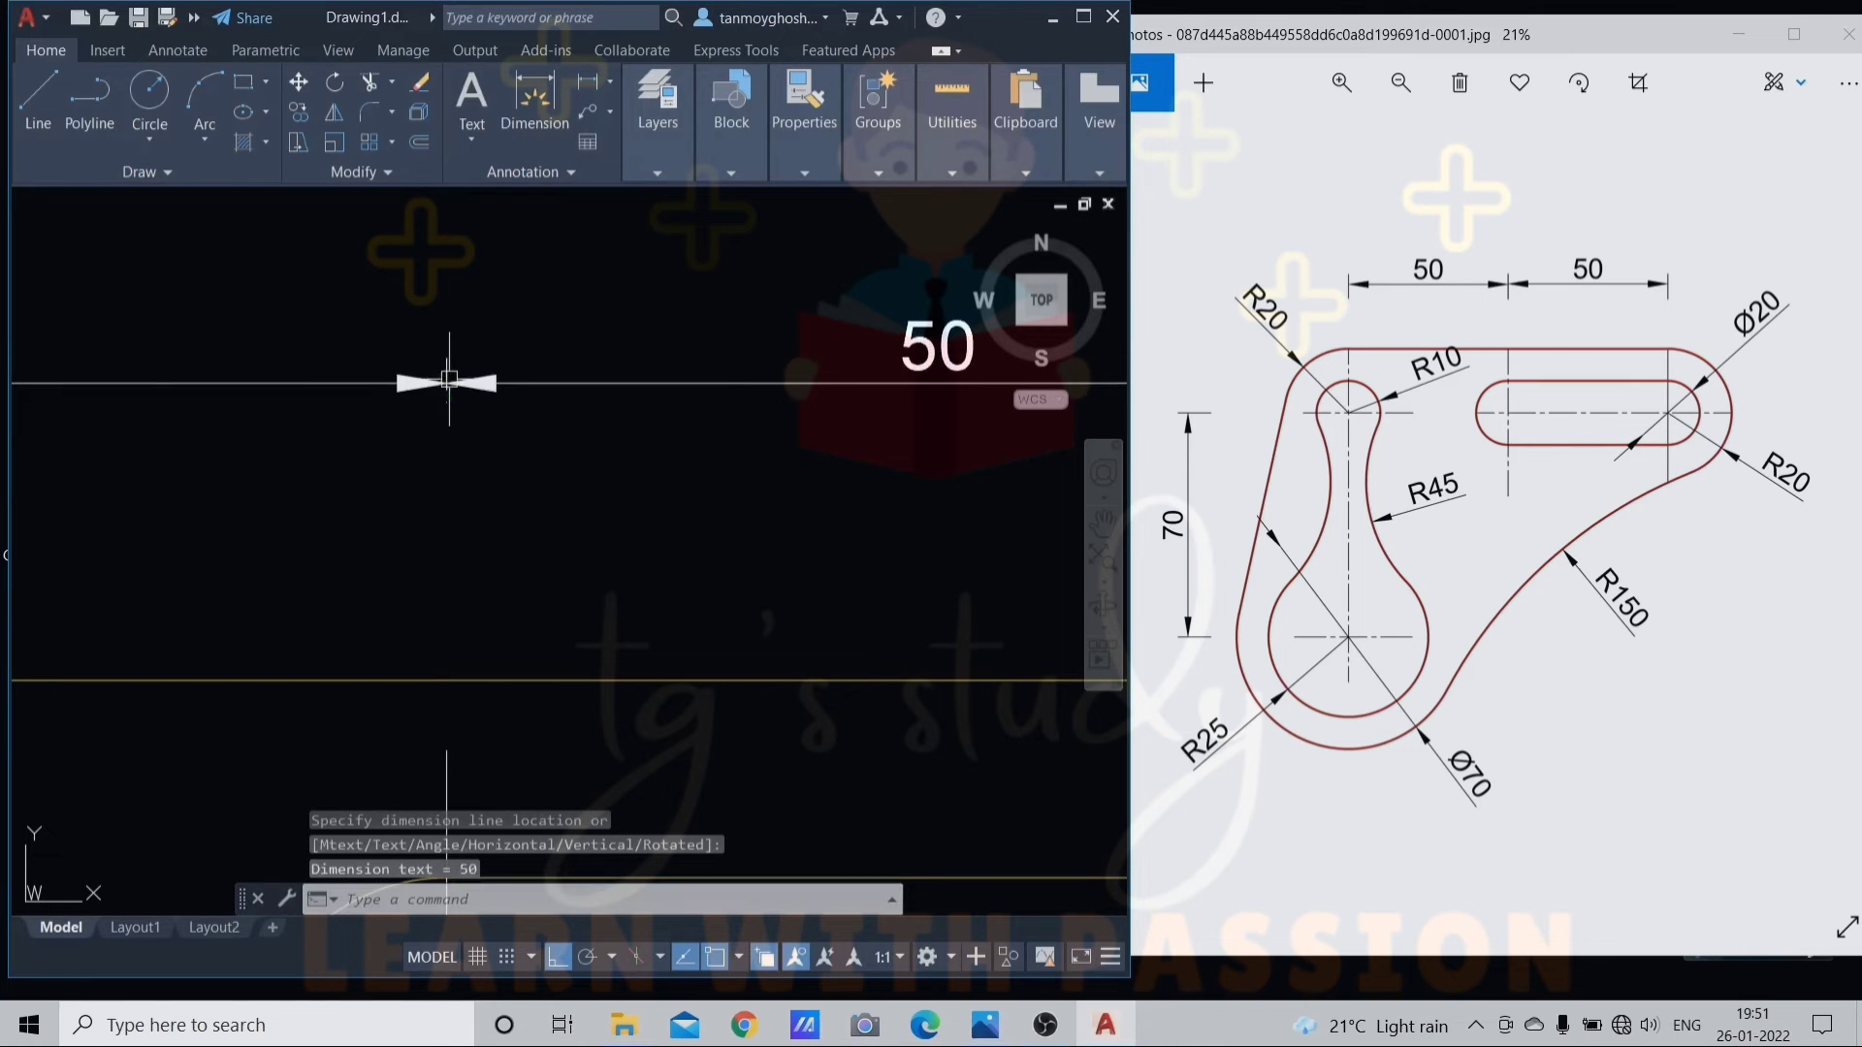
pyautogui.scroll(-4, 541, 393)
pyautogui.moveTo(561, 418)
pyautogui.mouseDown(button='middle')
pyautogui.moveTo(640, 409)
pyautogui.moveTo(585, 349)
pyautogui.mouseUp(button='middle')
pyautogui.press('Escape')
pyautogui.press('Escape')
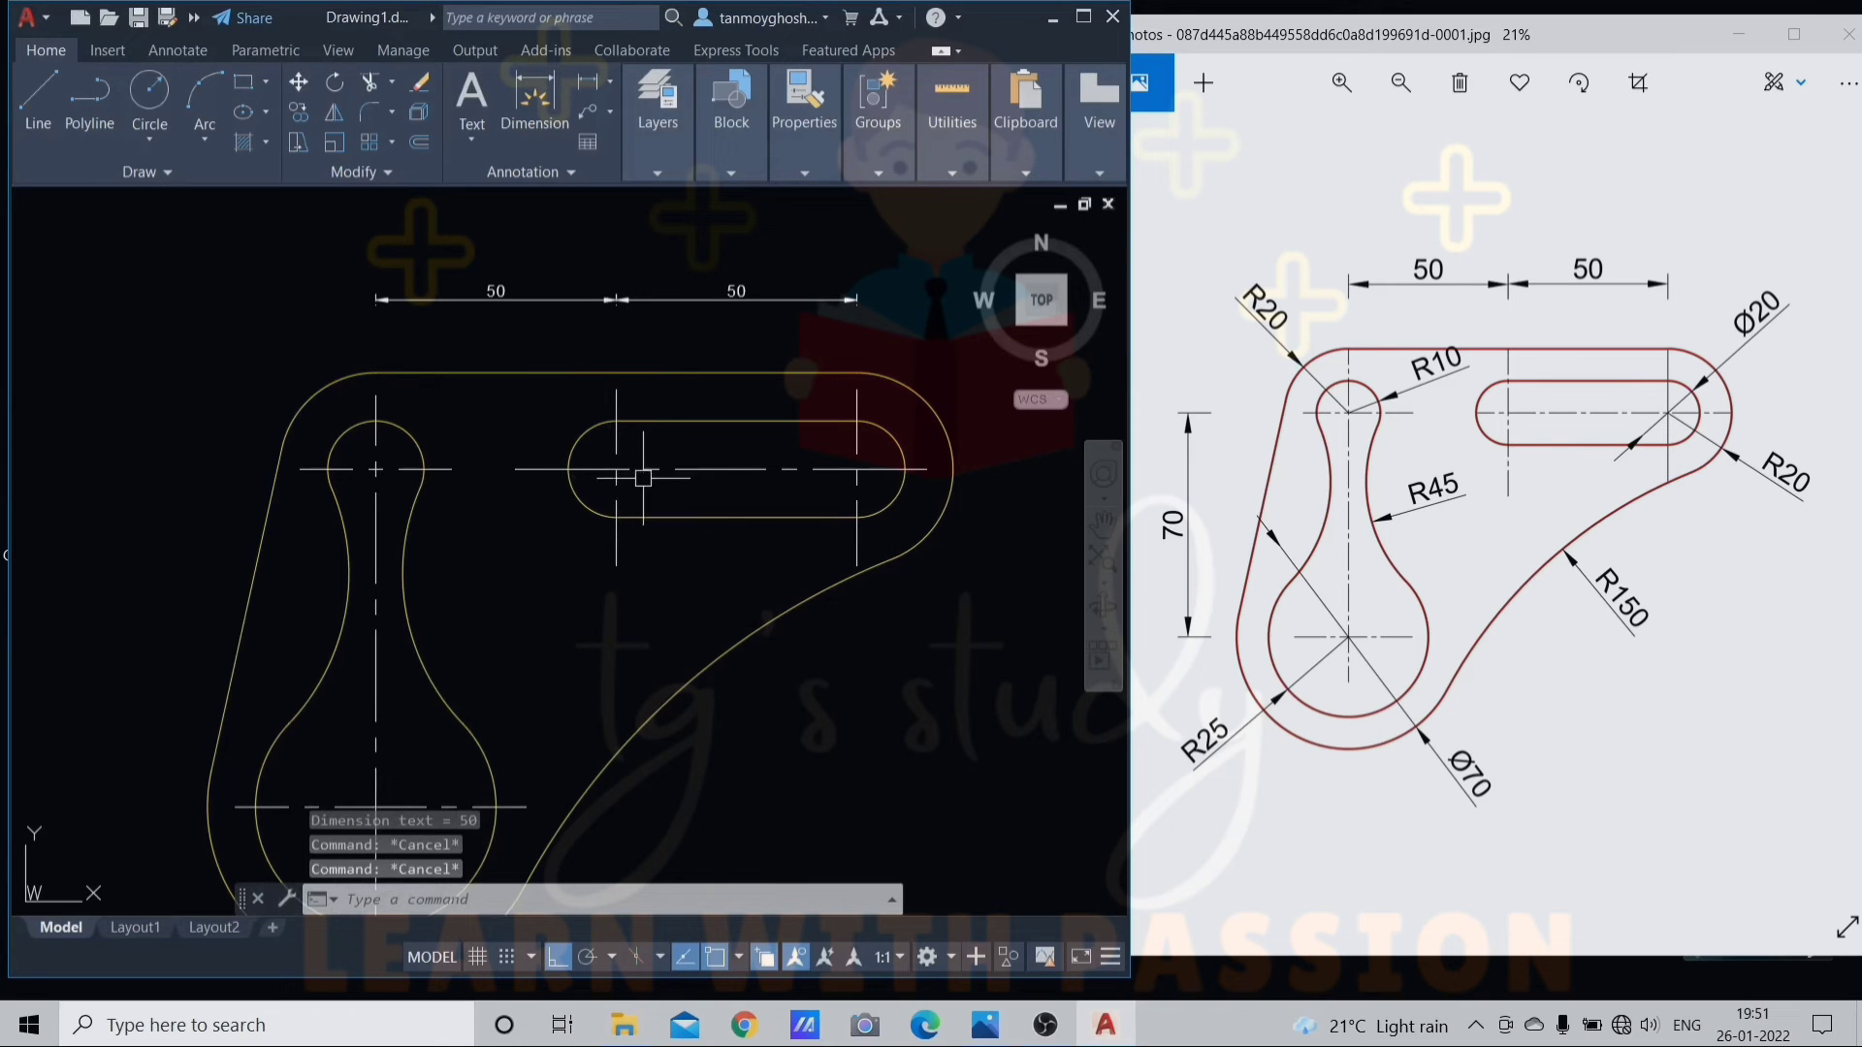
# Modify the ISO-25 dimension style to use an overall scale of 2.5 for dimension features
pyautogui.scroll(-2, 850, 669)
pyautogui.moveTo(851, 669); pyautogui.dragTo(835, 593, button='middle')
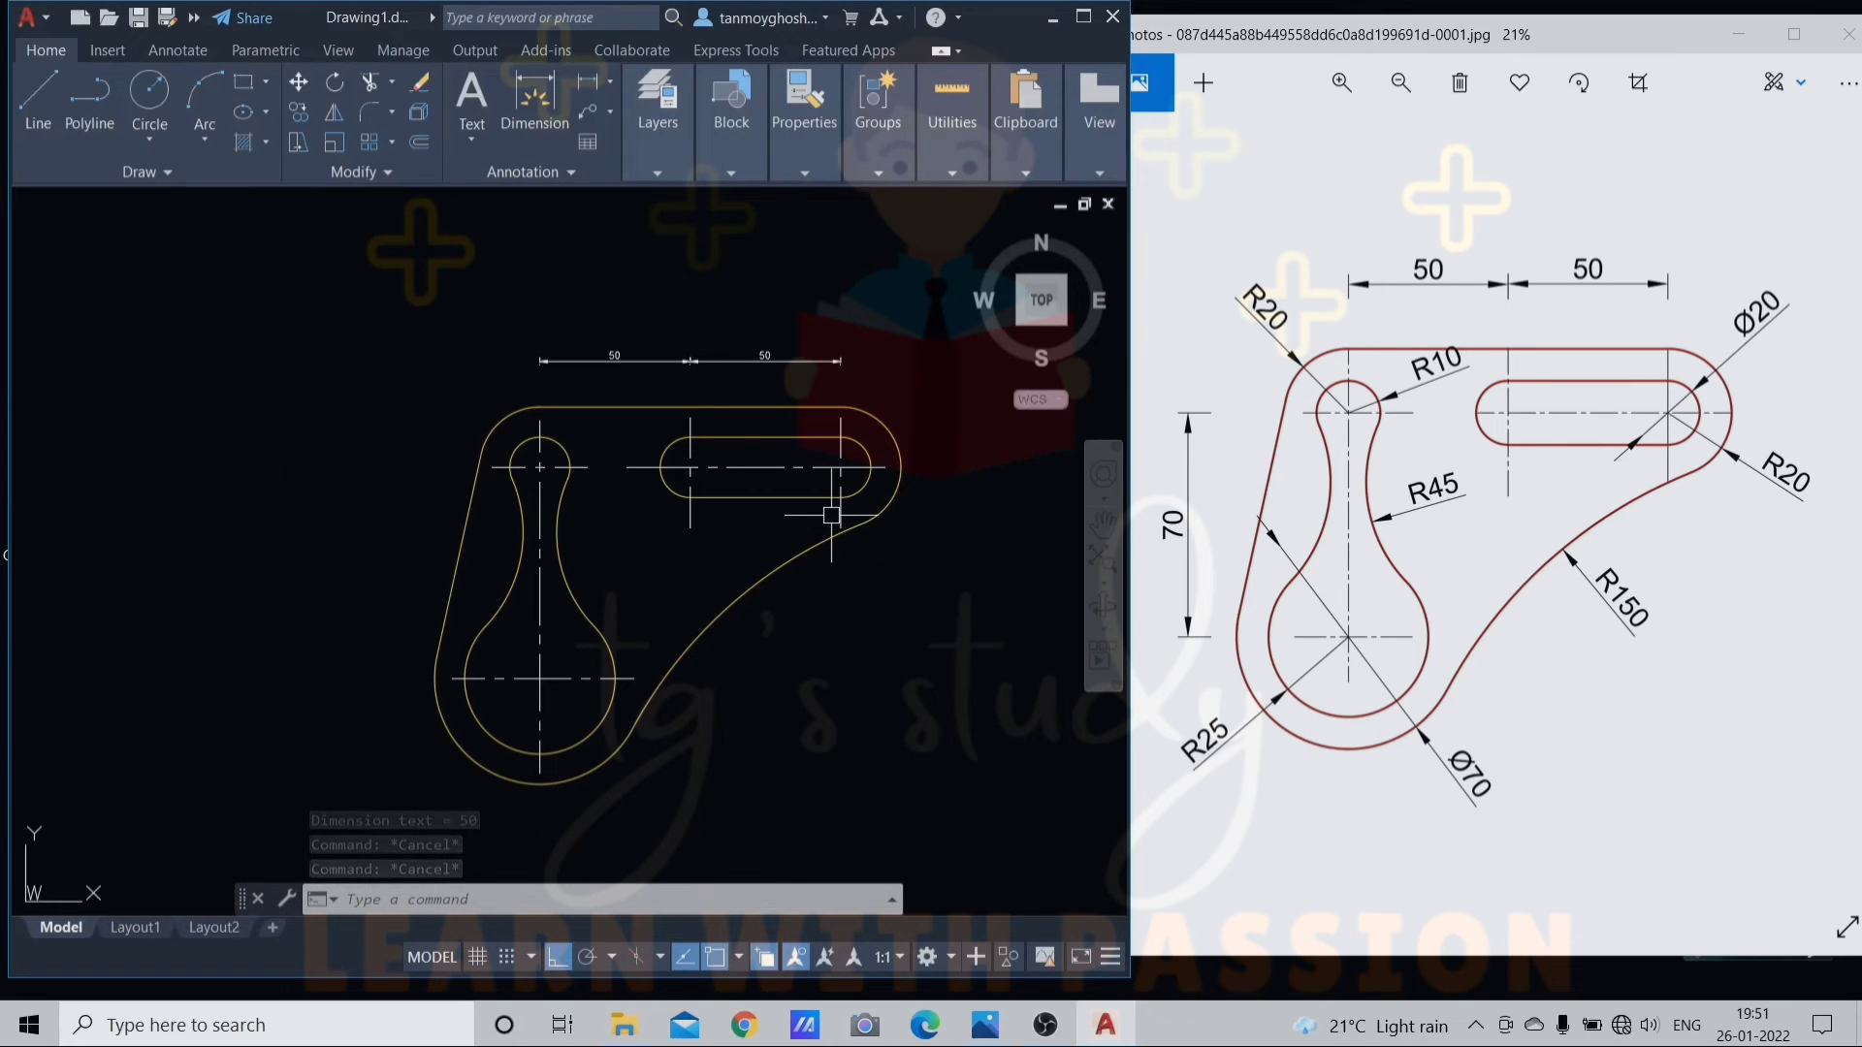
pyautogui.write('D')
pyautogui.press('Return')
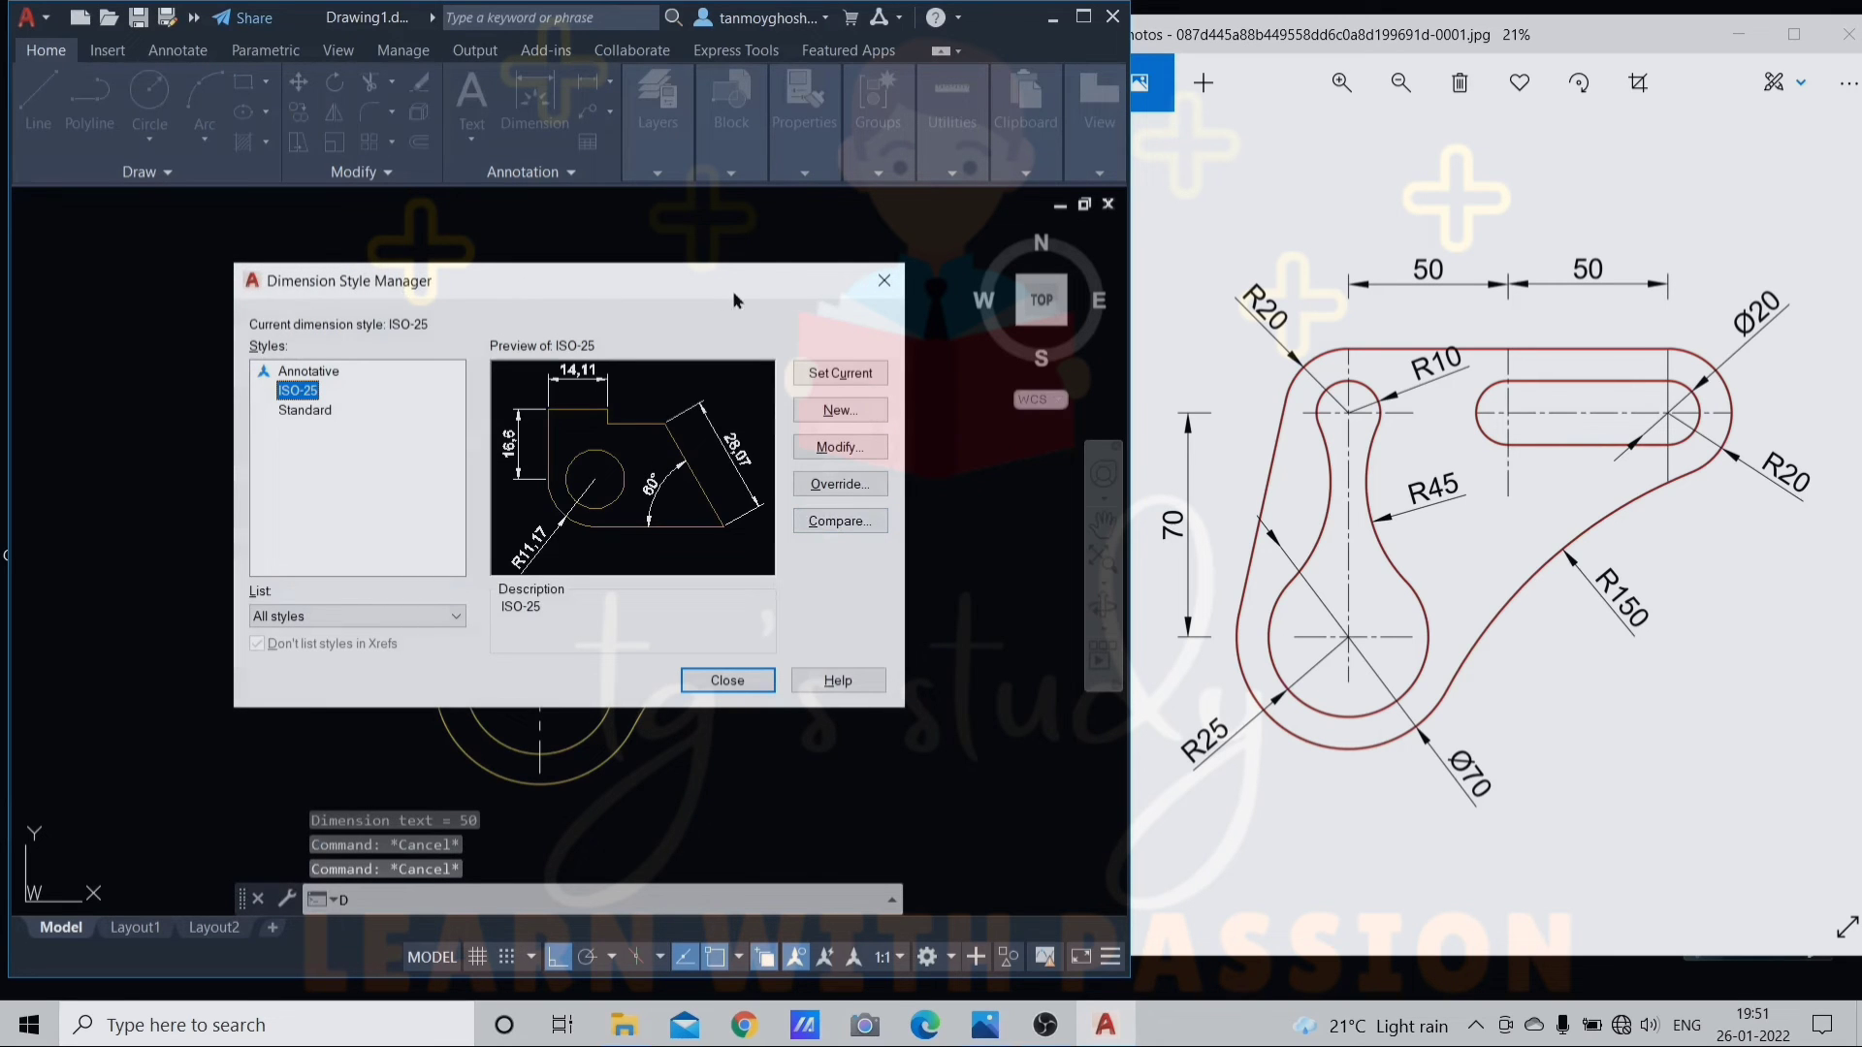
pyautogui.click(841, 448)
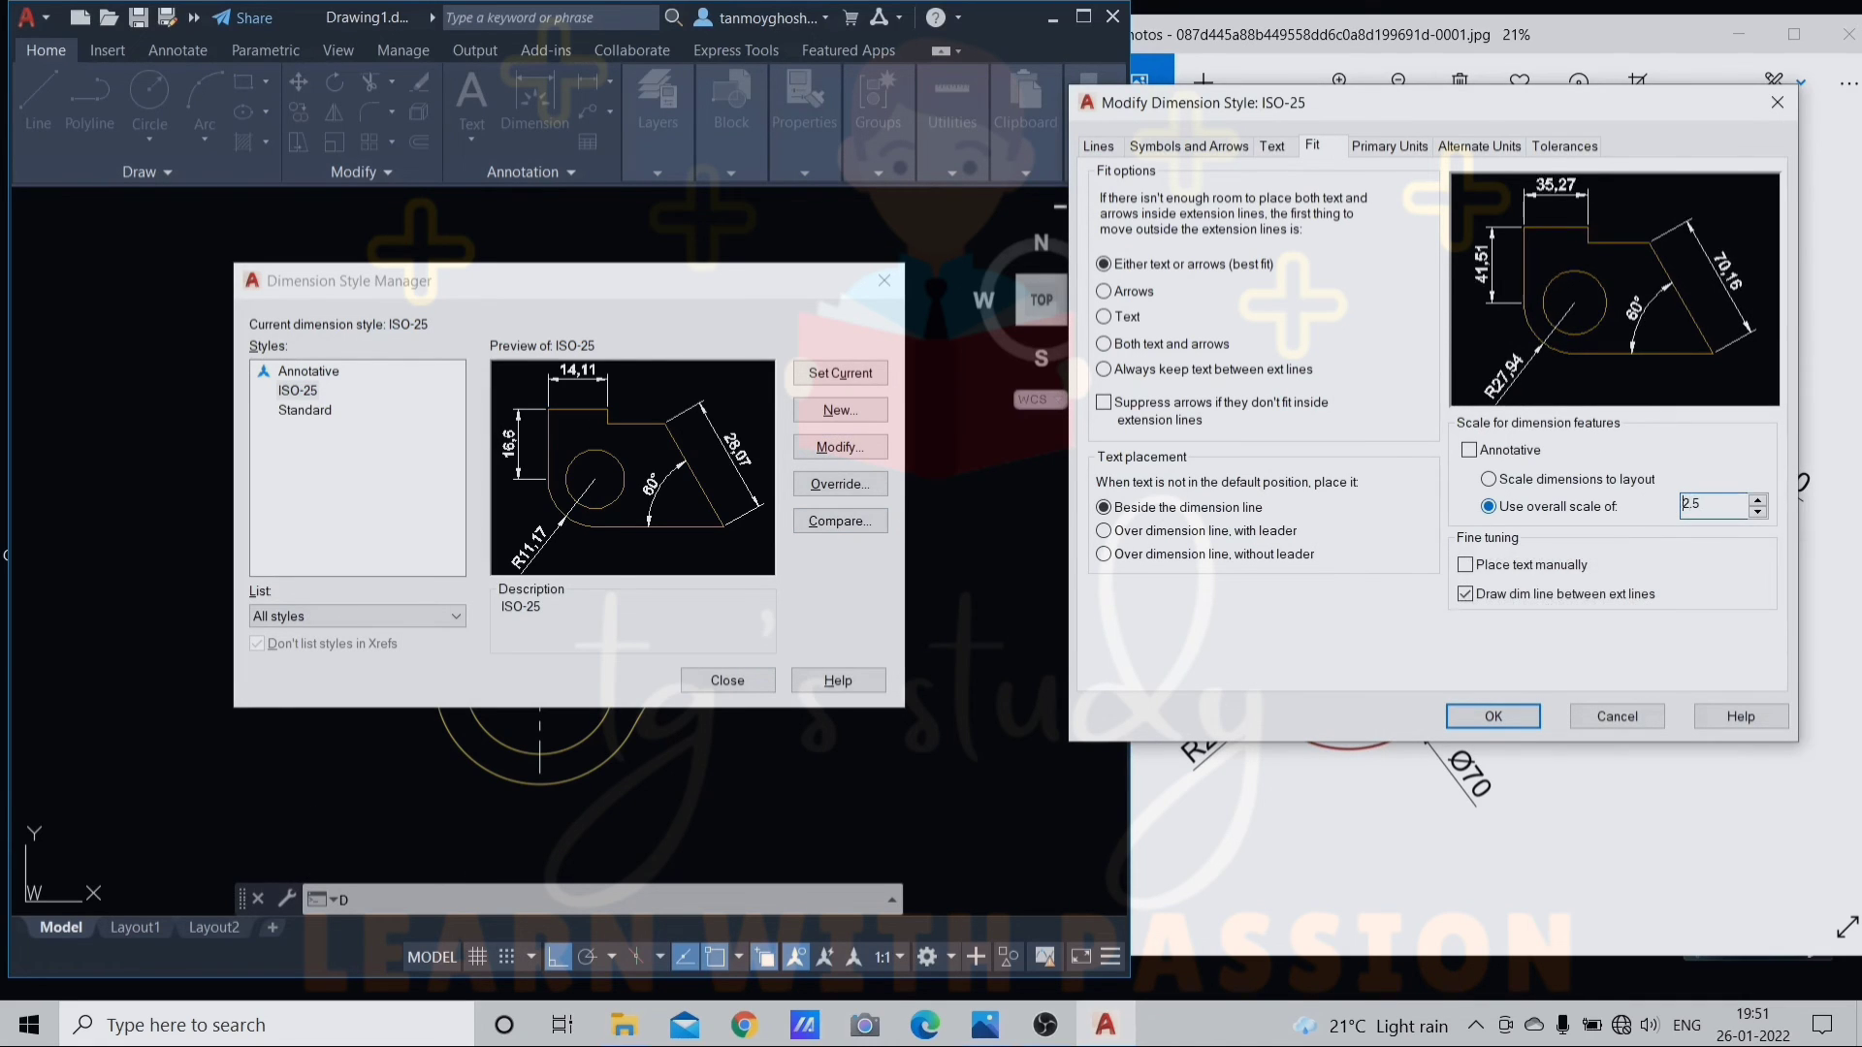
pyautogui.click(1501, 720)
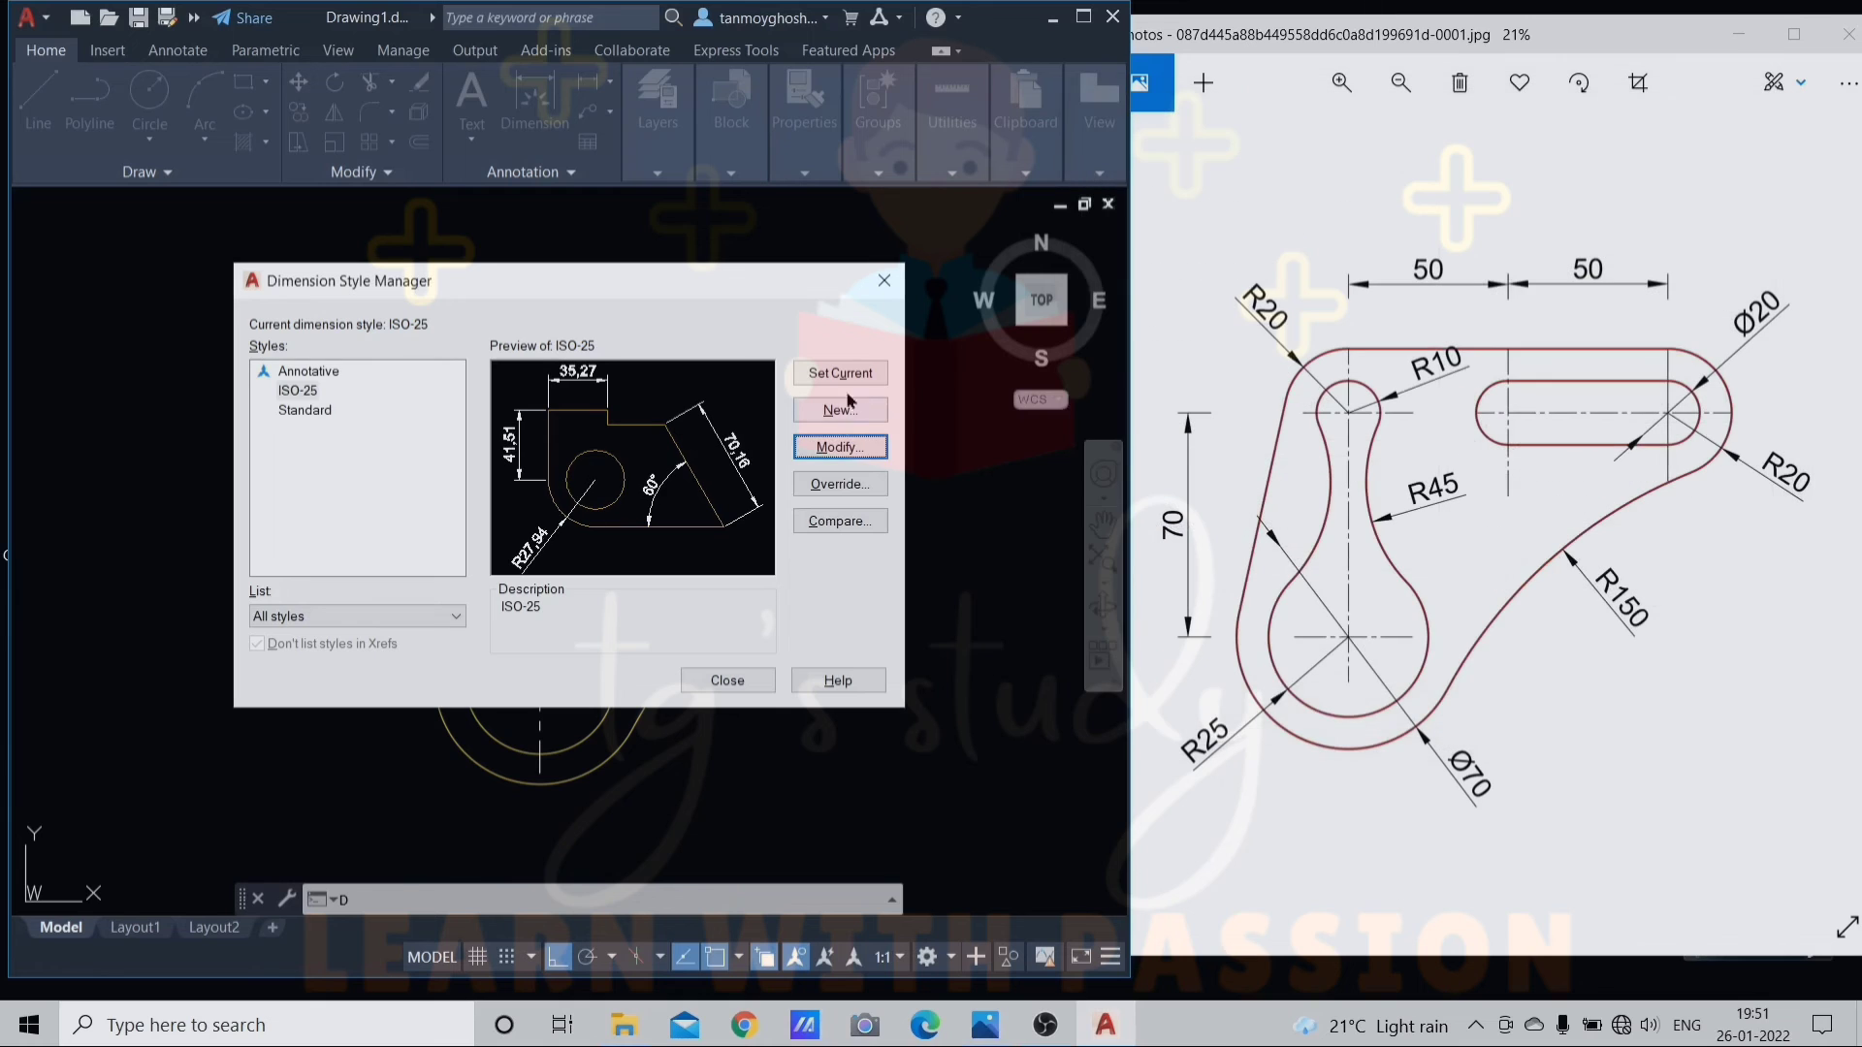
pyautogui.click(729, 681)
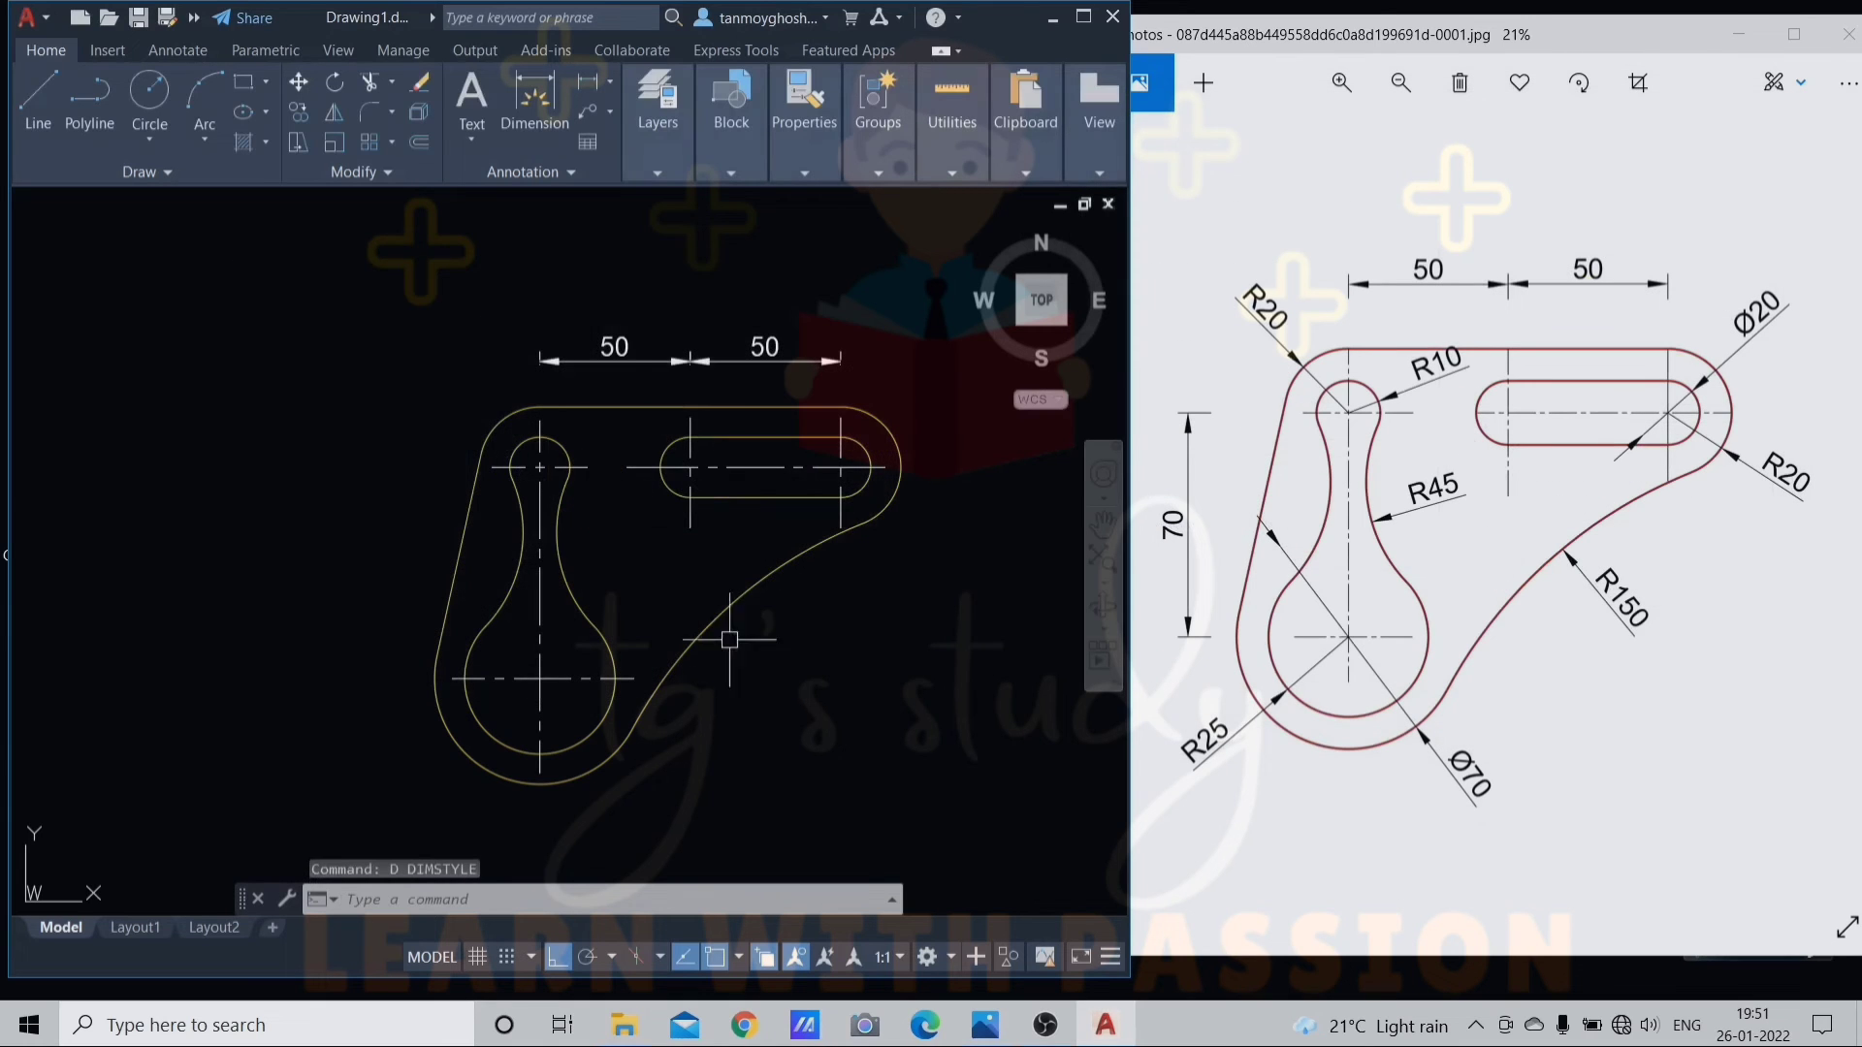
# Add a vertical linear dimension outside the outline's slanted side, between the keyhole's lower and upper horizontal centerlines
pyautogui.moveTo(672, 470); pyautogui.dragTo(610, 420, button='middle')
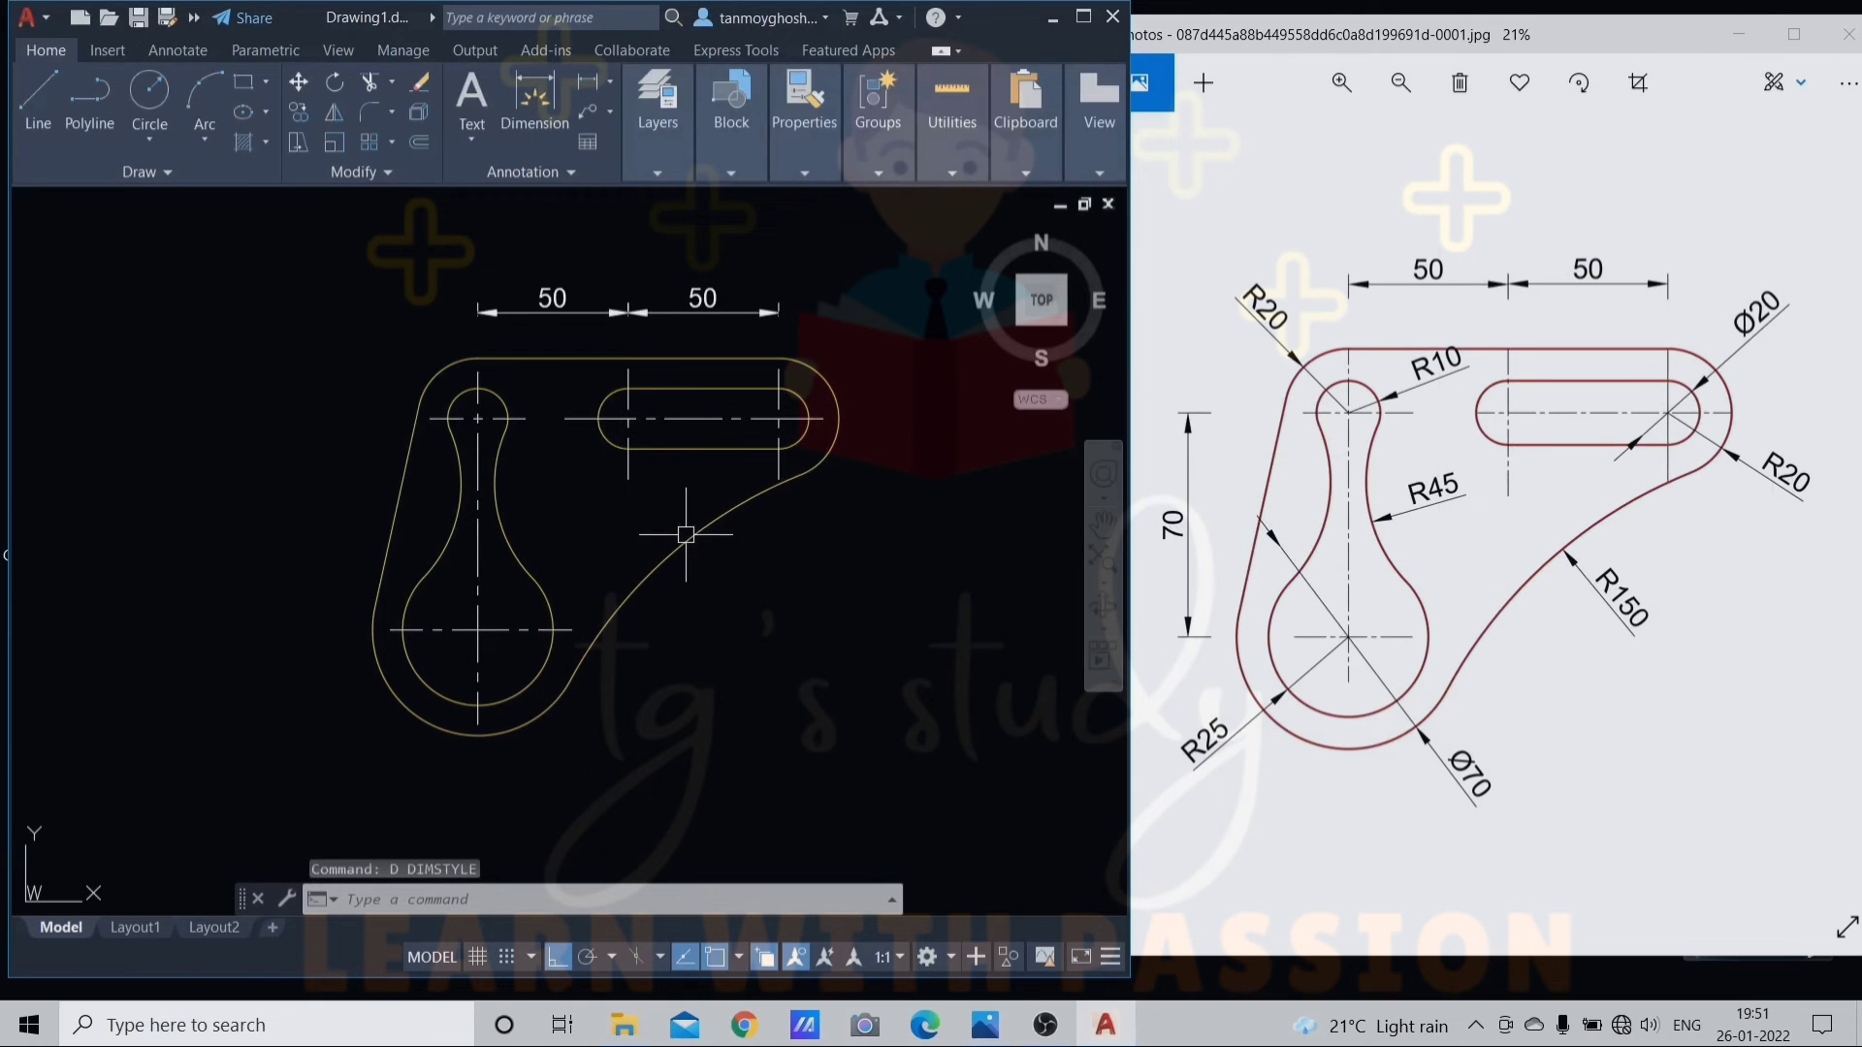
pyautogui.press('Escape')
pyautogui.moveTo(682, 538); pyautogui.dragTo(710, 524, button='middle')
pyautogui.write('dli')
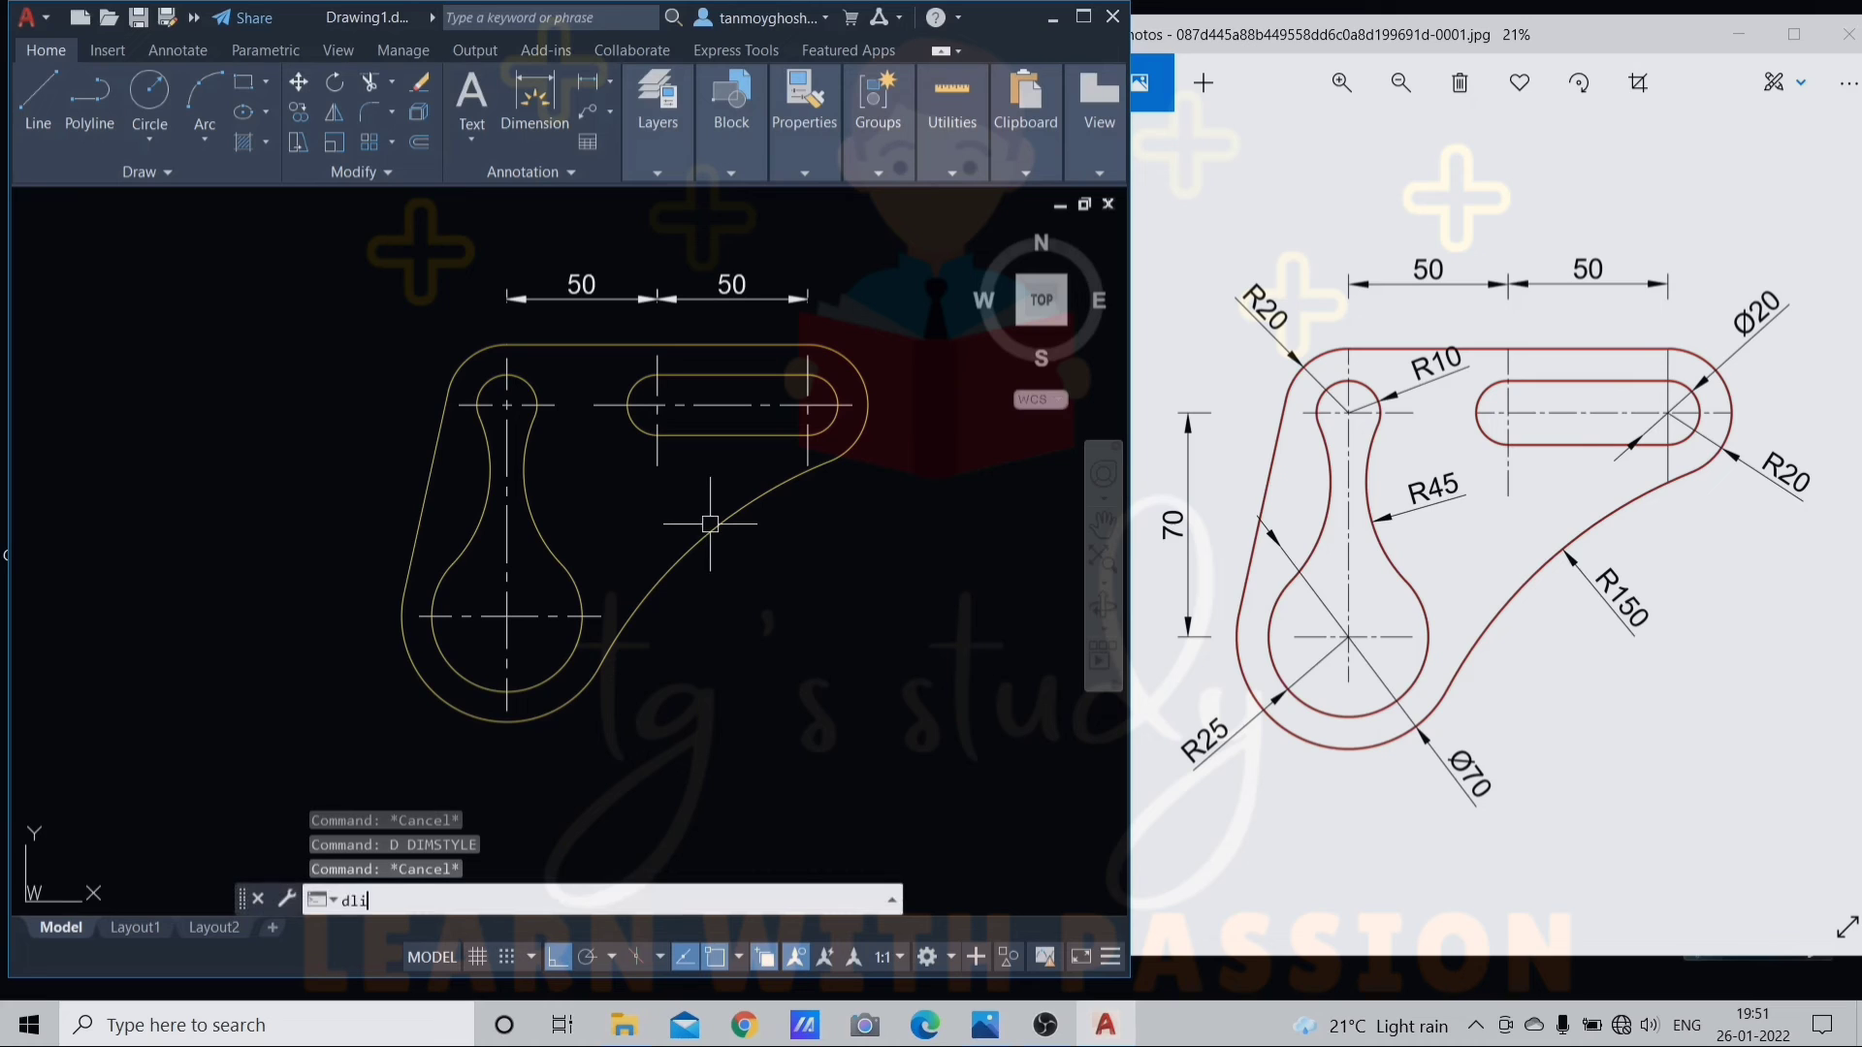
pyautogui.press('Return')
pyautogui.click(420, 615)
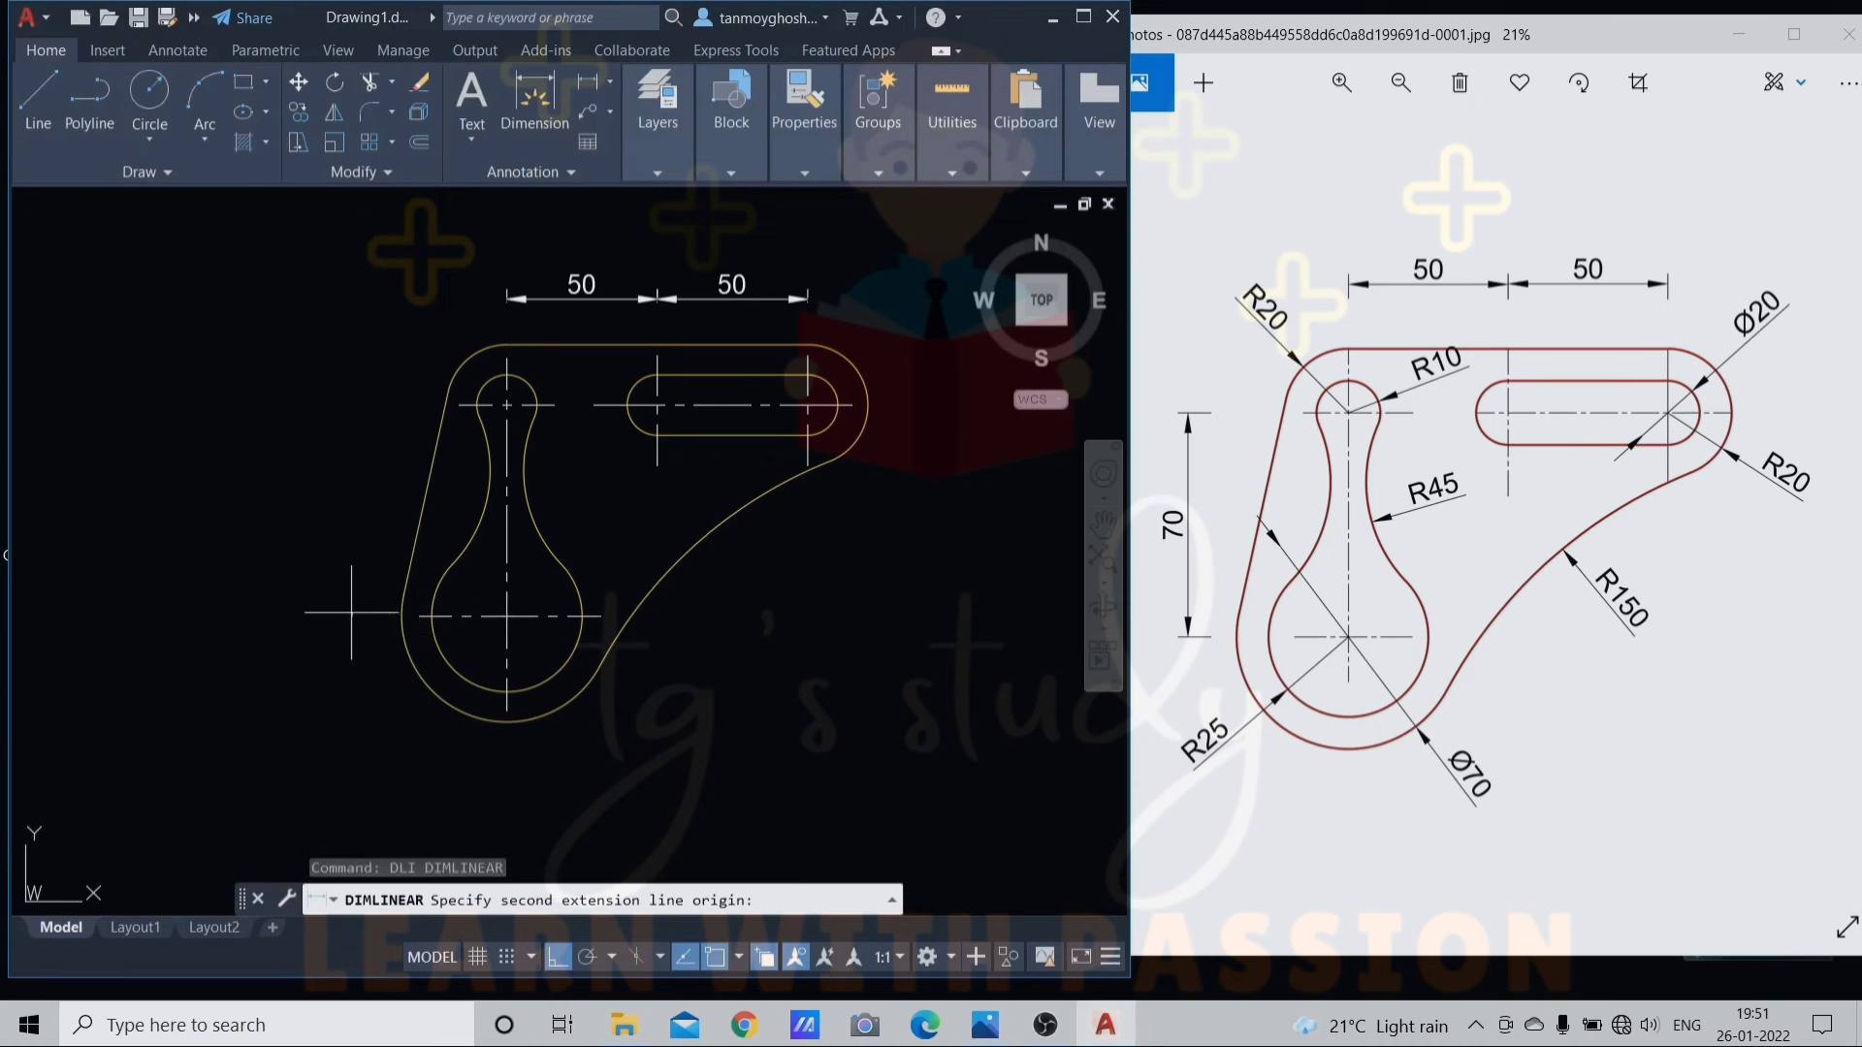
pyautogui.click(459, 405)
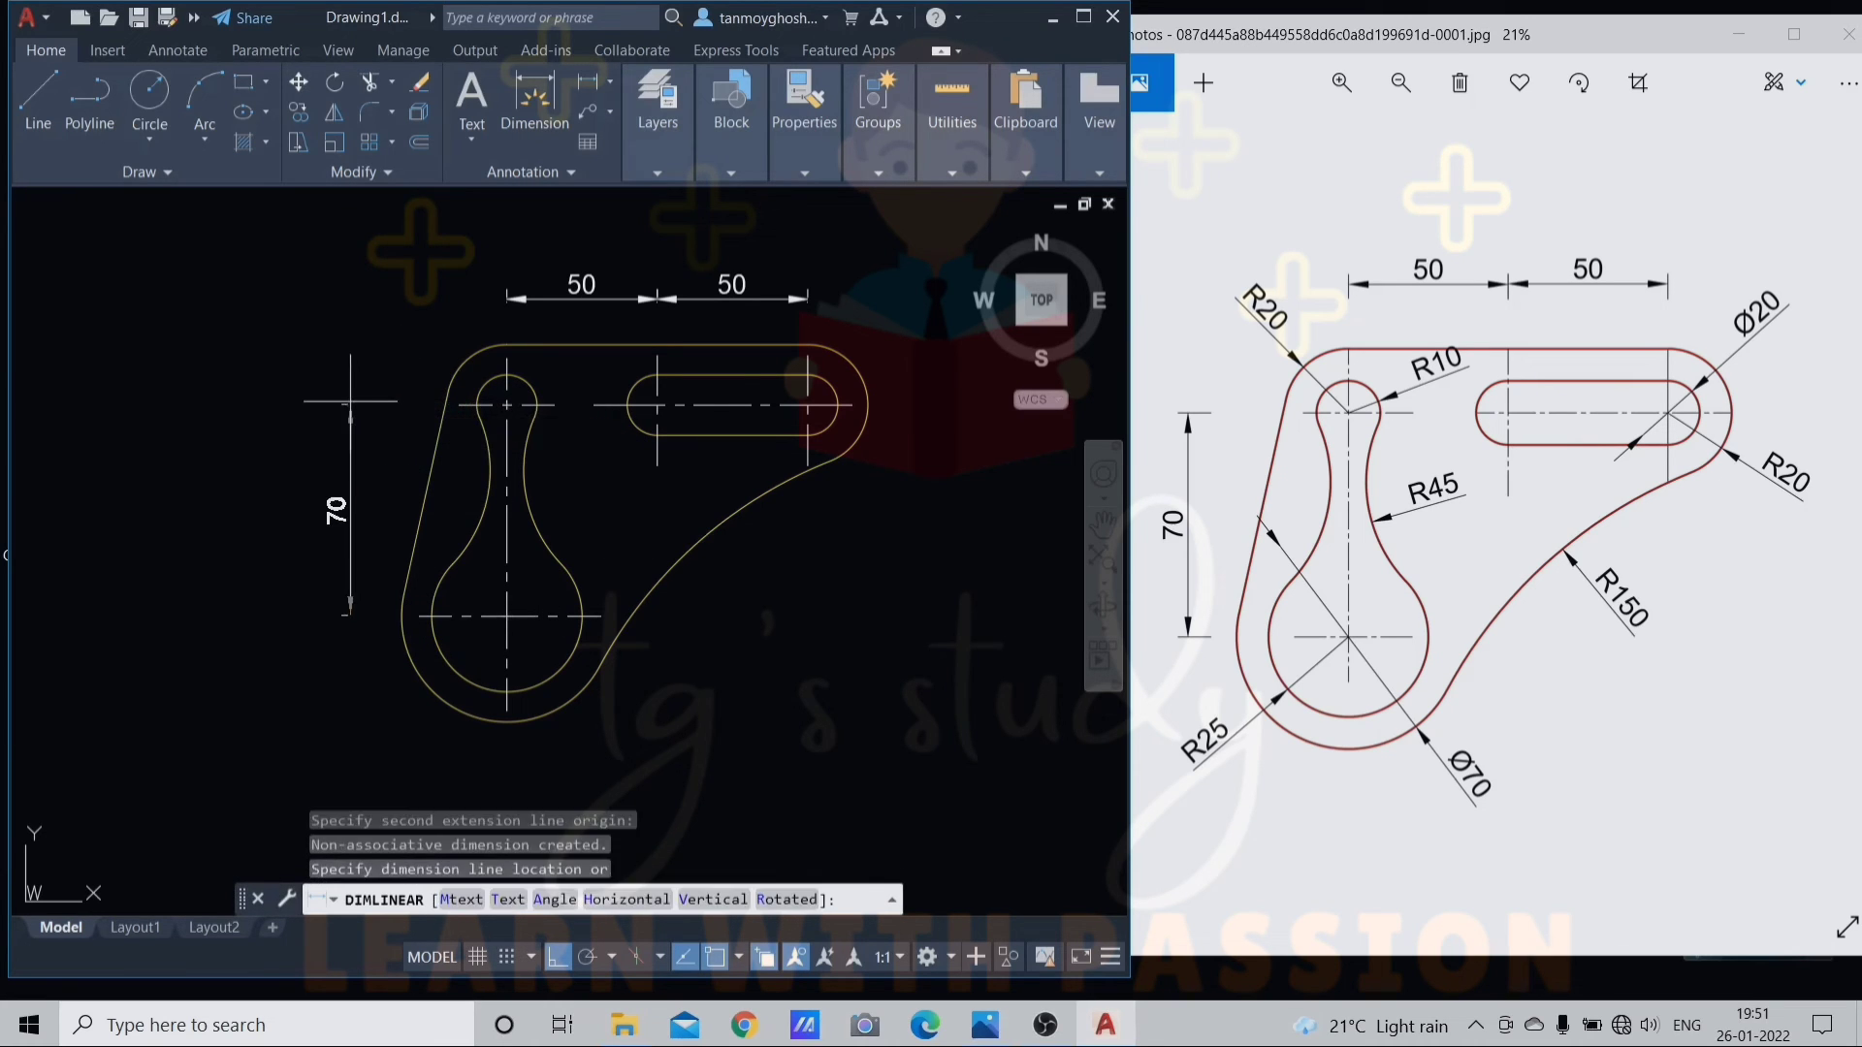
pyautogui.click(363, 442)
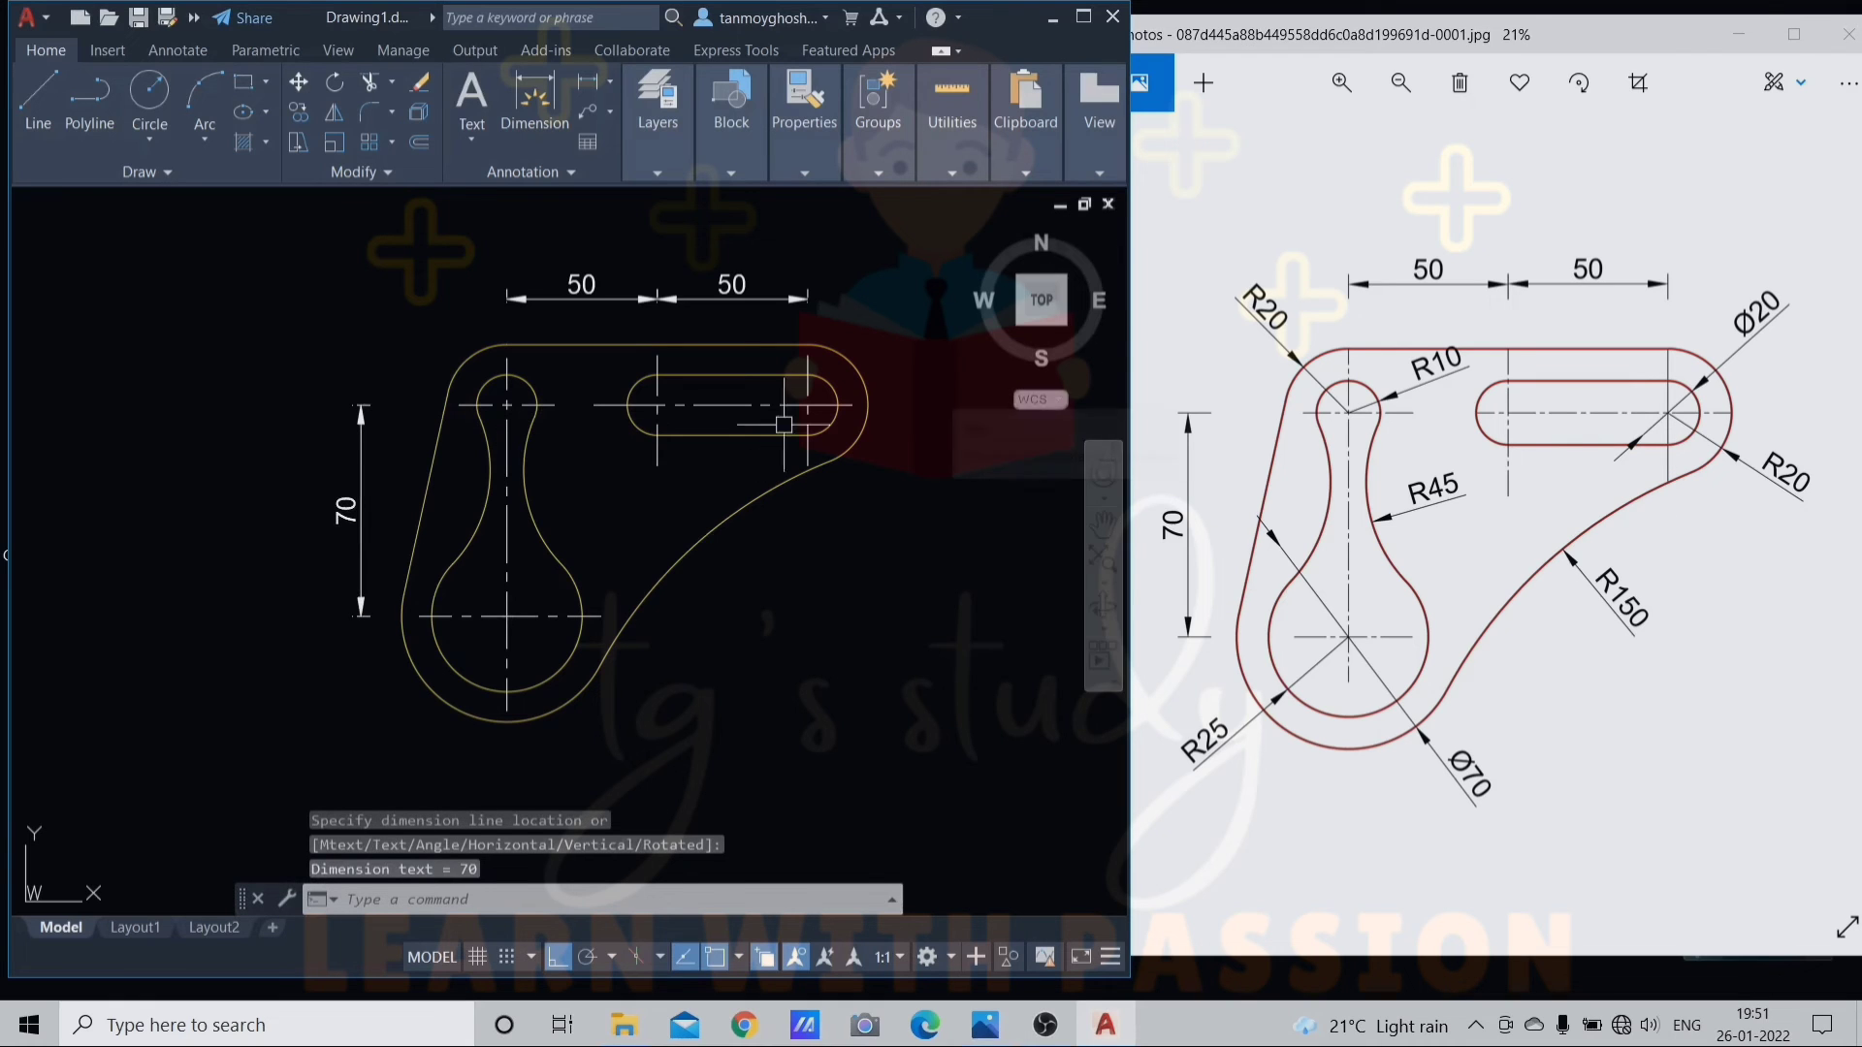
pyautogui.press('Escape')
pyautogui.press('Escape')
pyautogui.press('Escape')
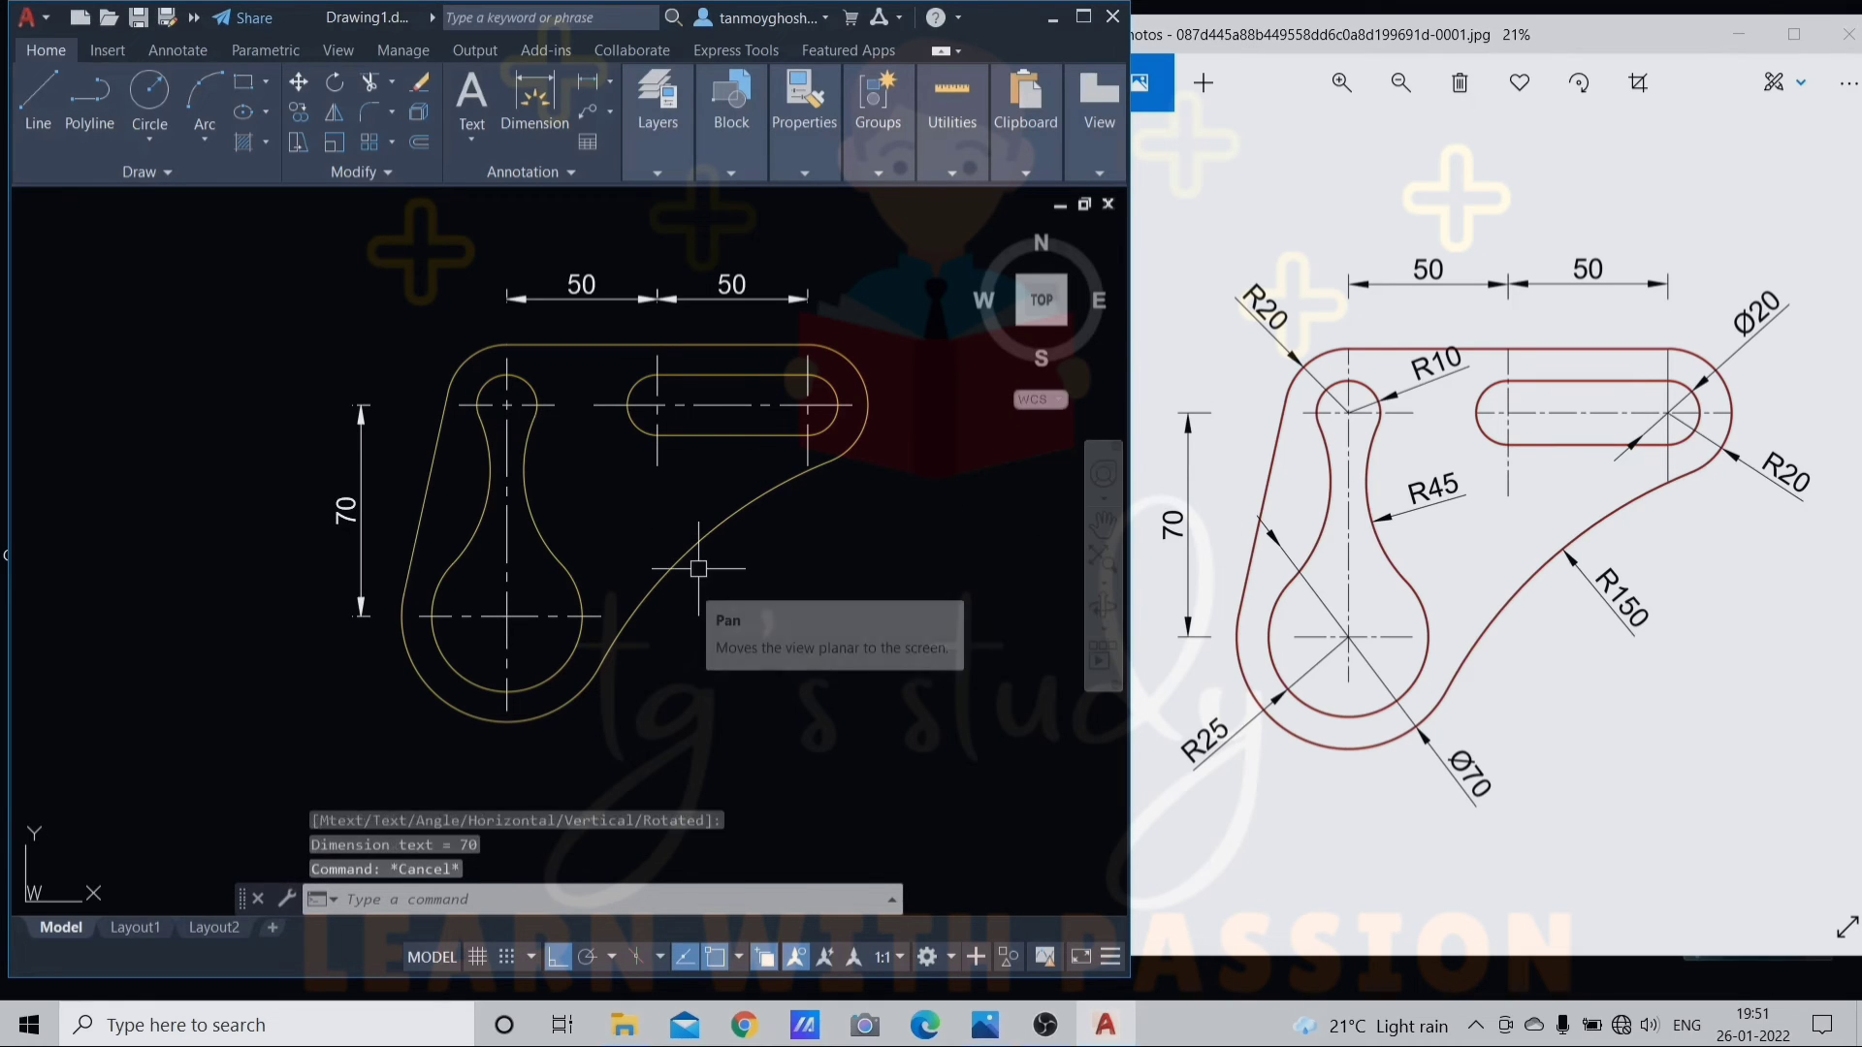
# Add a radius dimension to the outline's large concave arc, with its text outside the profile
pyautogui.write('dra')
pyautogui.press('Return')
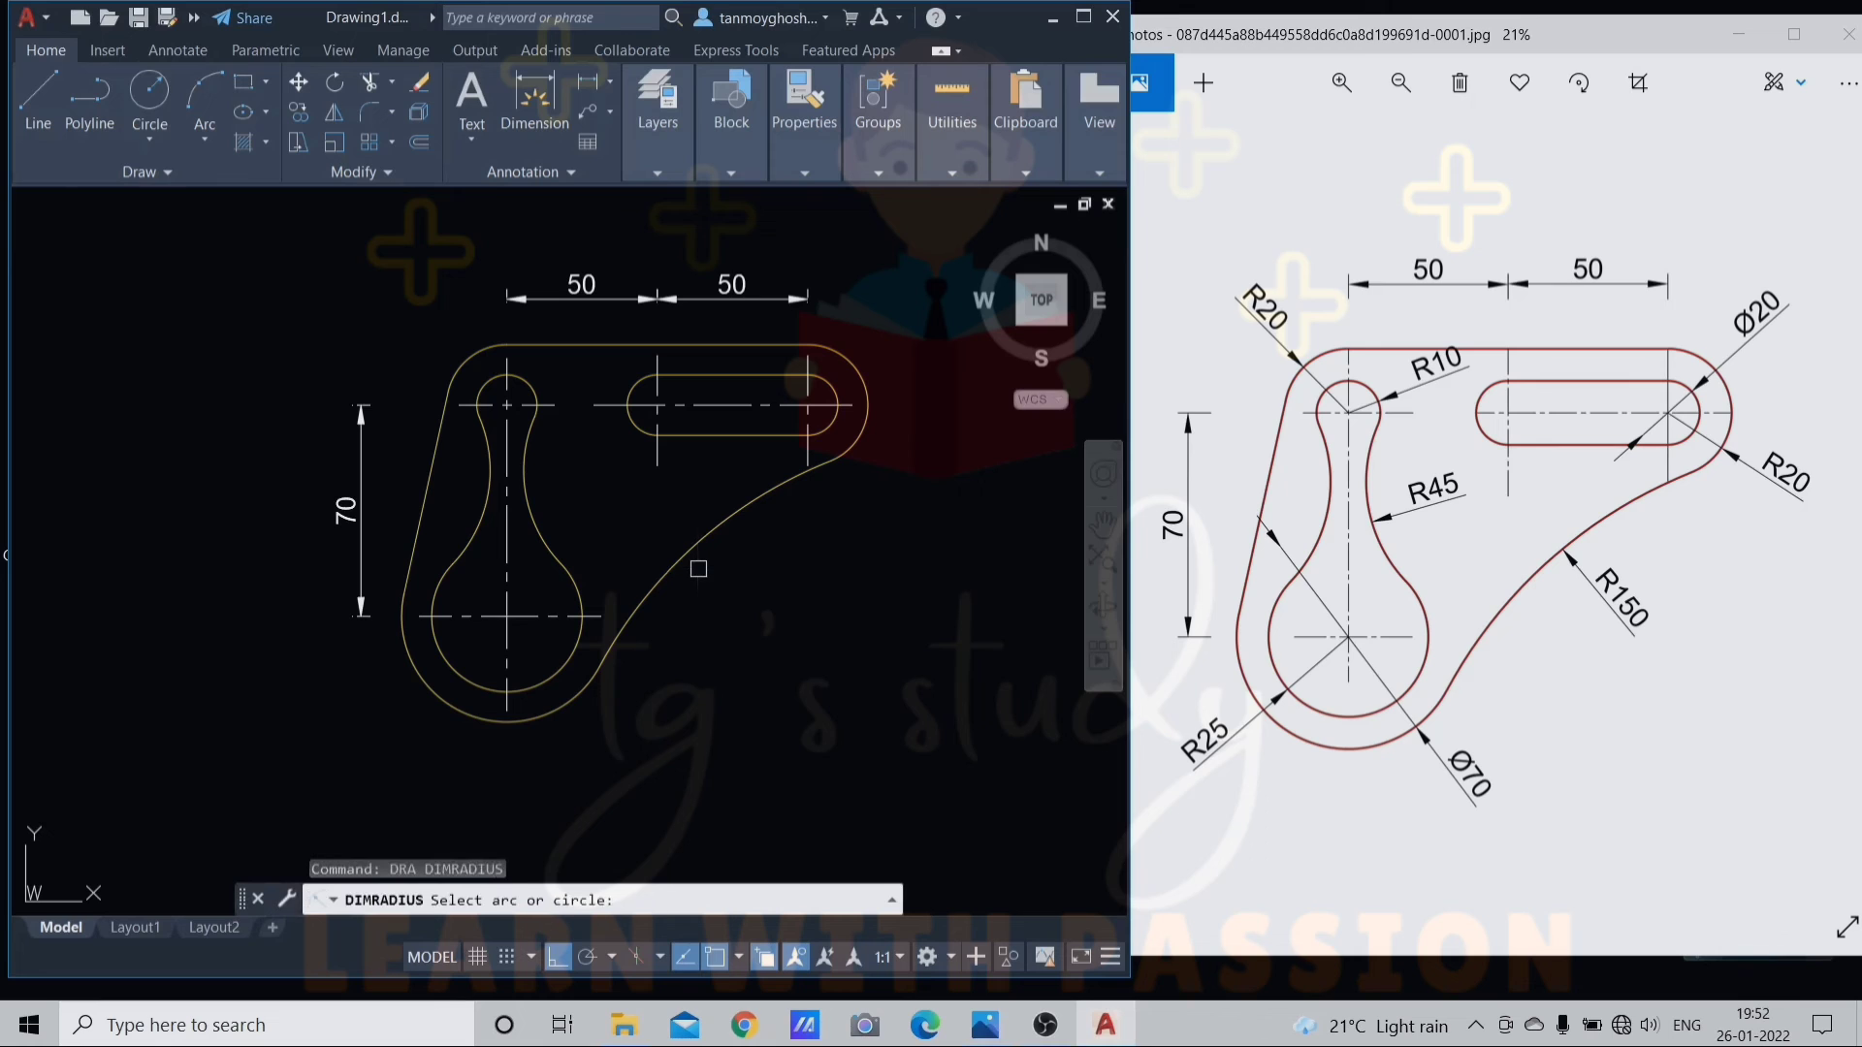
pyautogui.click(677, 555)
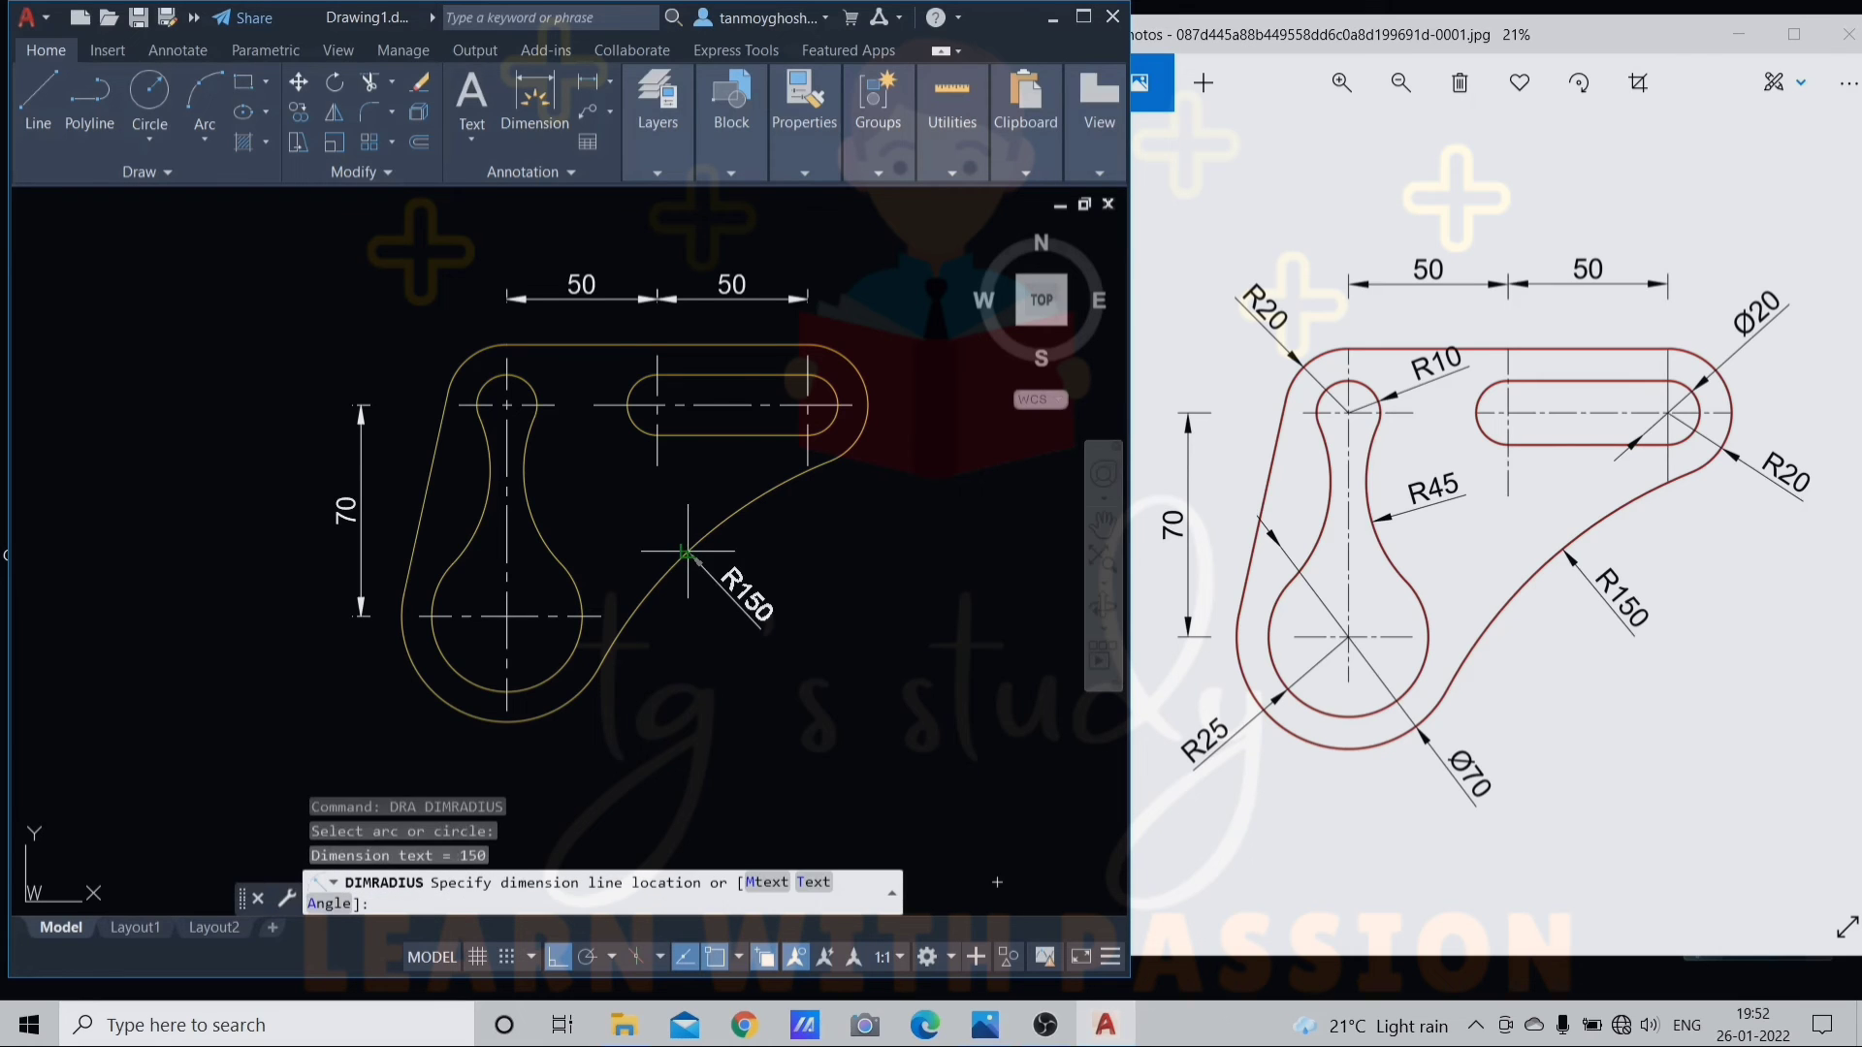
pyautogui.scroll(2, 691, 558)
pyautogui.scroll(-2, 695, 555)
pyautogui.click(694, 555)
# Add radius dimensions to the keyhole's large lower arc and the outline's upper-left corner arc, placing both texts outside the profile
pyautogui.press('Return')
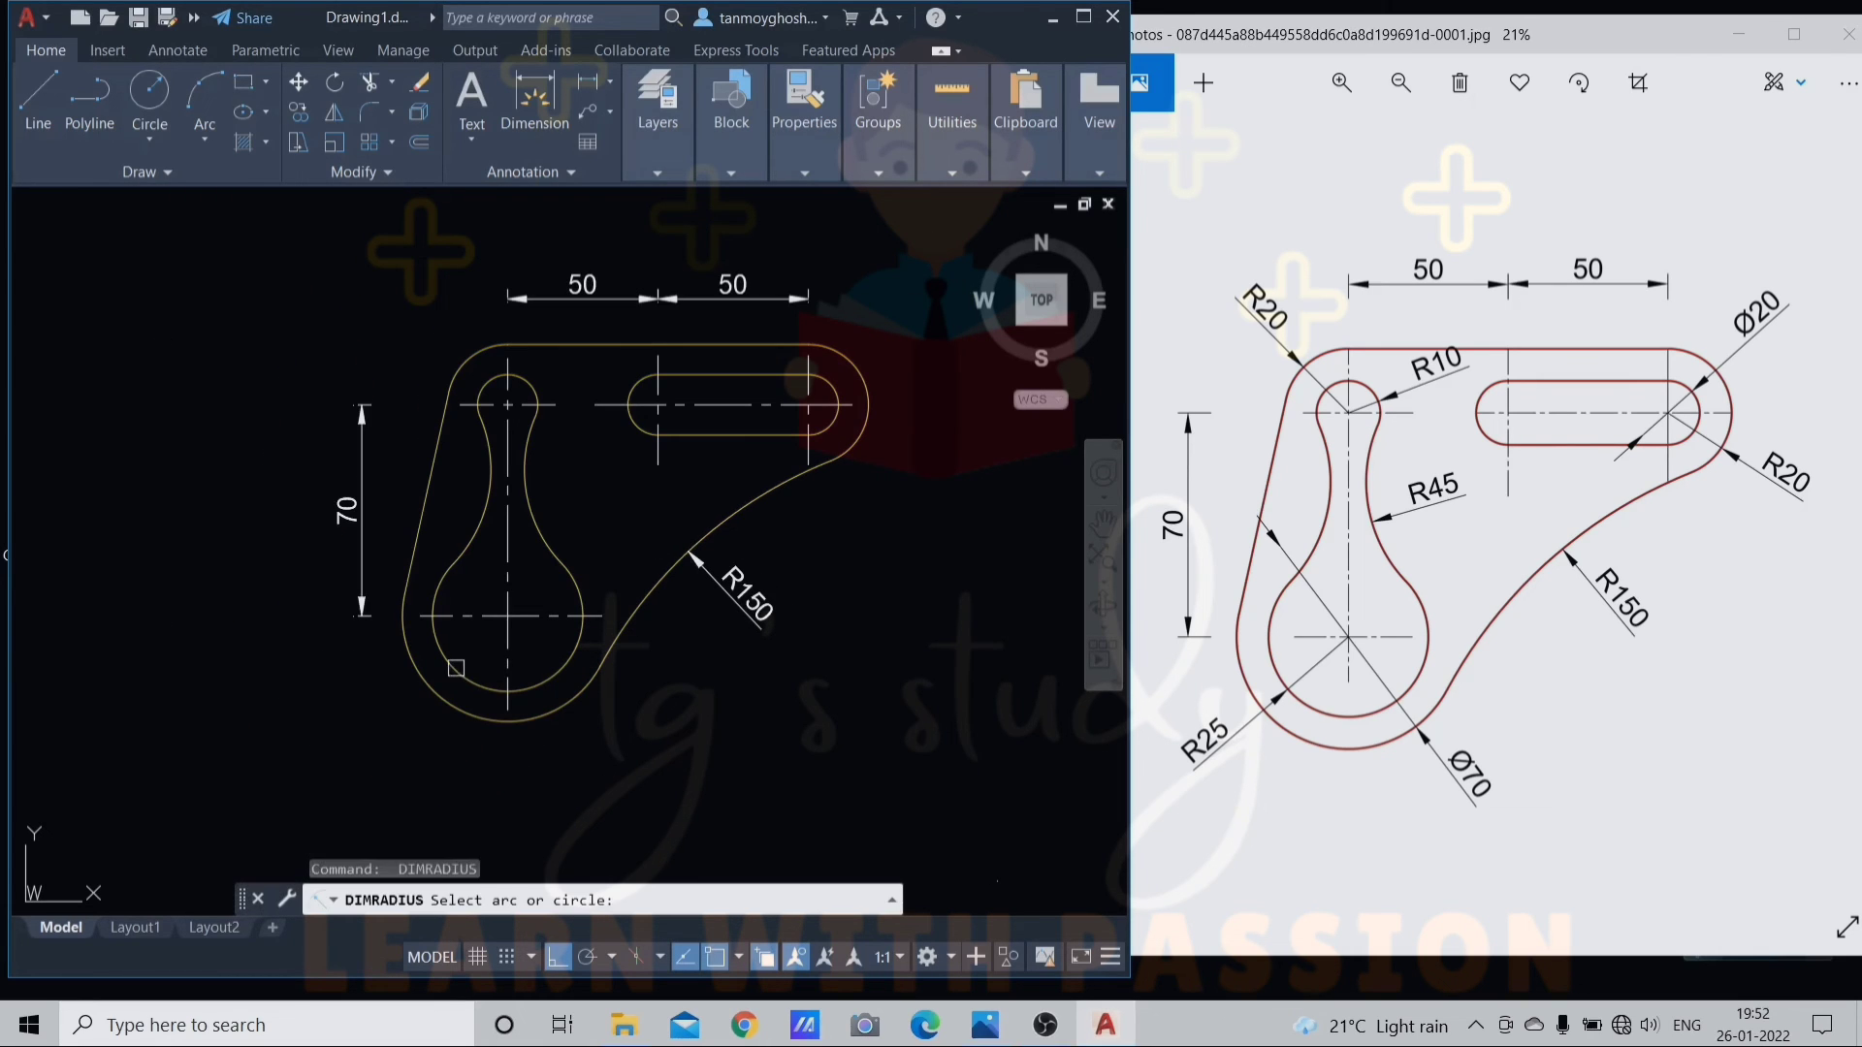
pyautogui.click(445, 660)
pyautogui.click(354, 723)
pyautogui.press('Return')
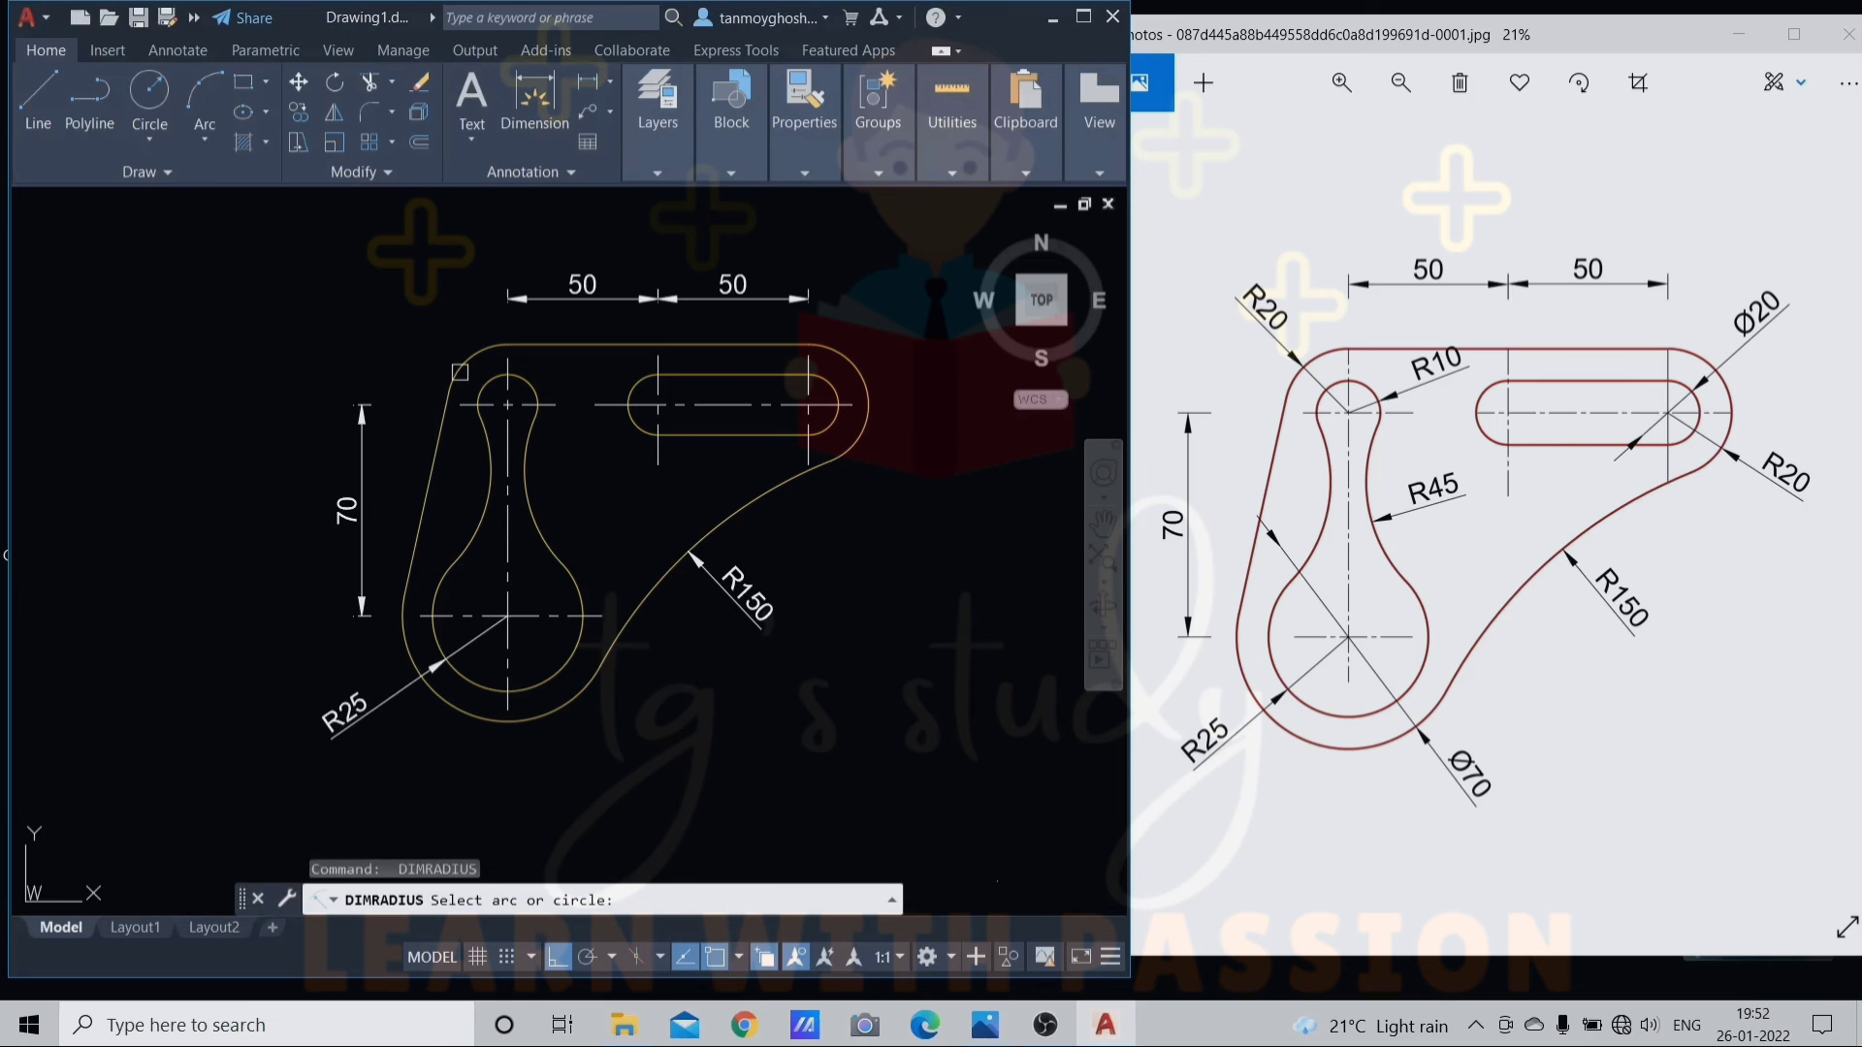
pyautogui.click(460, 373)
pyautogui.click(366, 305)
# Add radius dimensions to the keyhole's small upper arc, with text inside the profile, and to the outline's right end arc, with text outside
pyautogui.press('Return')
pyautogui.click(531, 388)
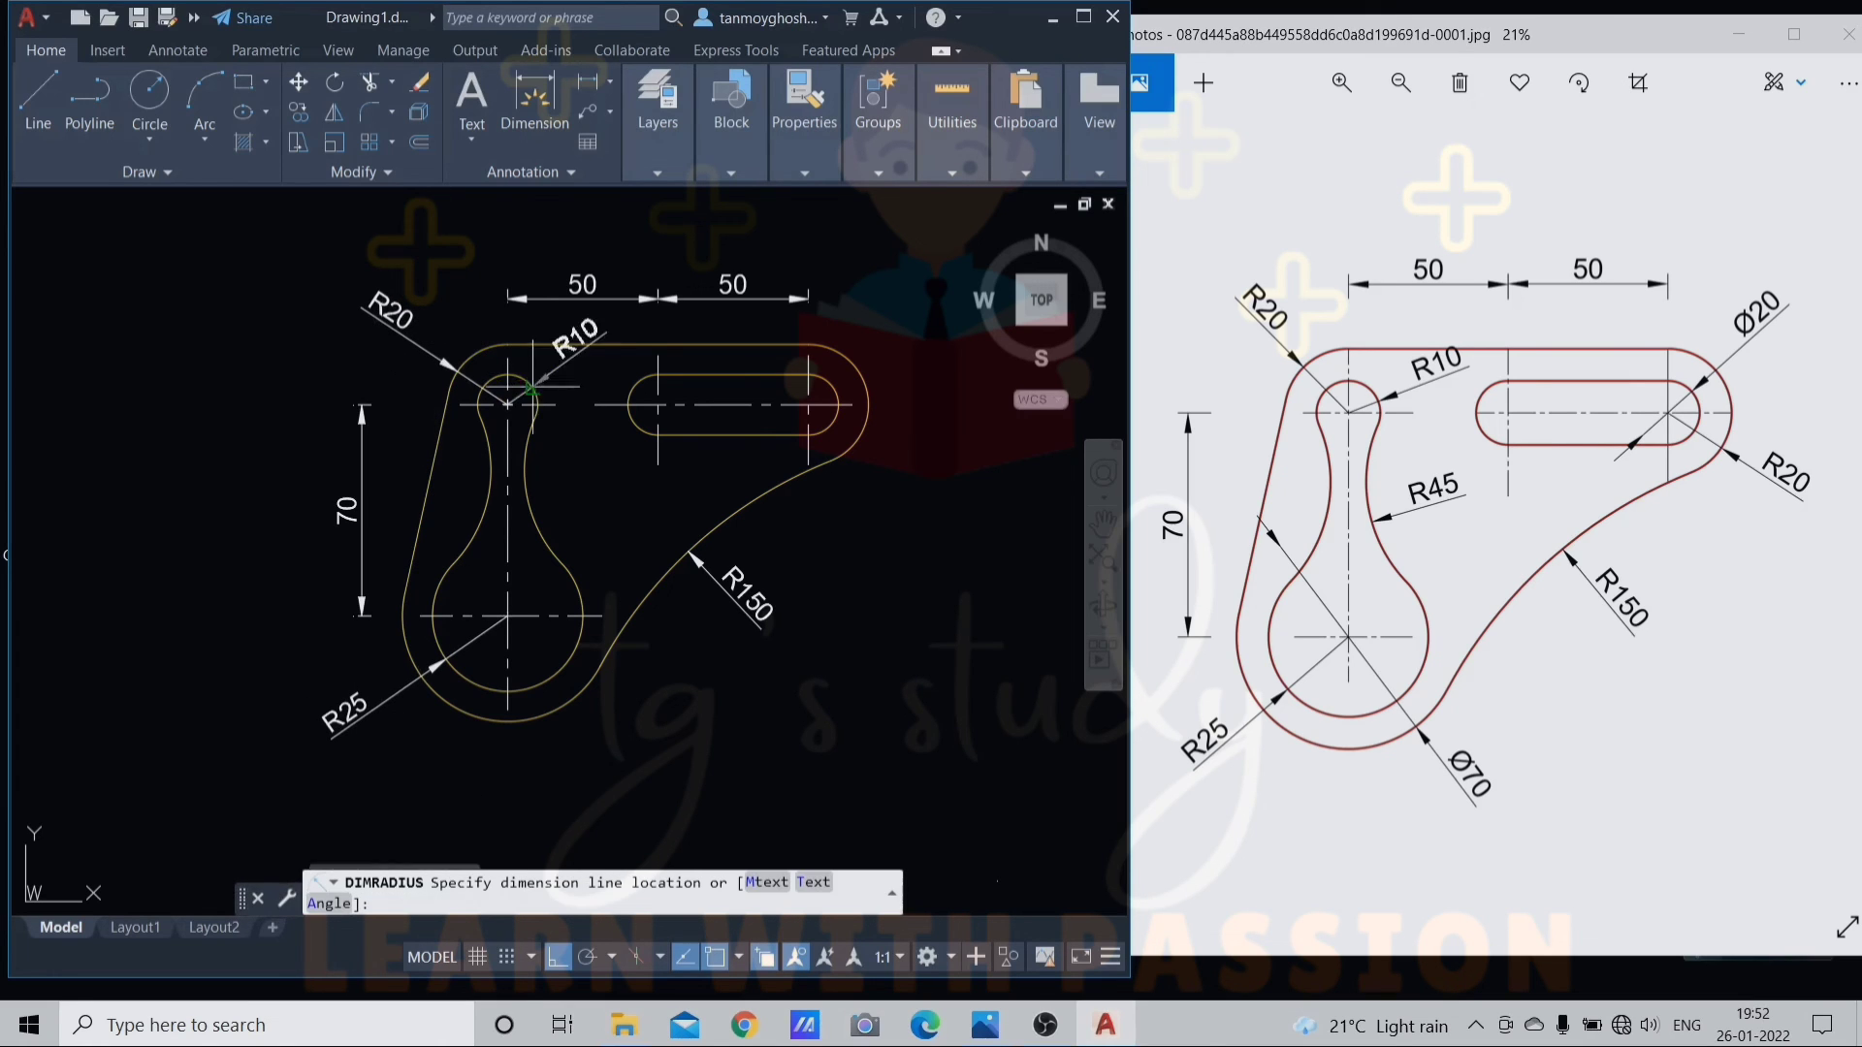
pyautogui.click(569, 446)
pyautogui.scroll(-2, 705, 493)
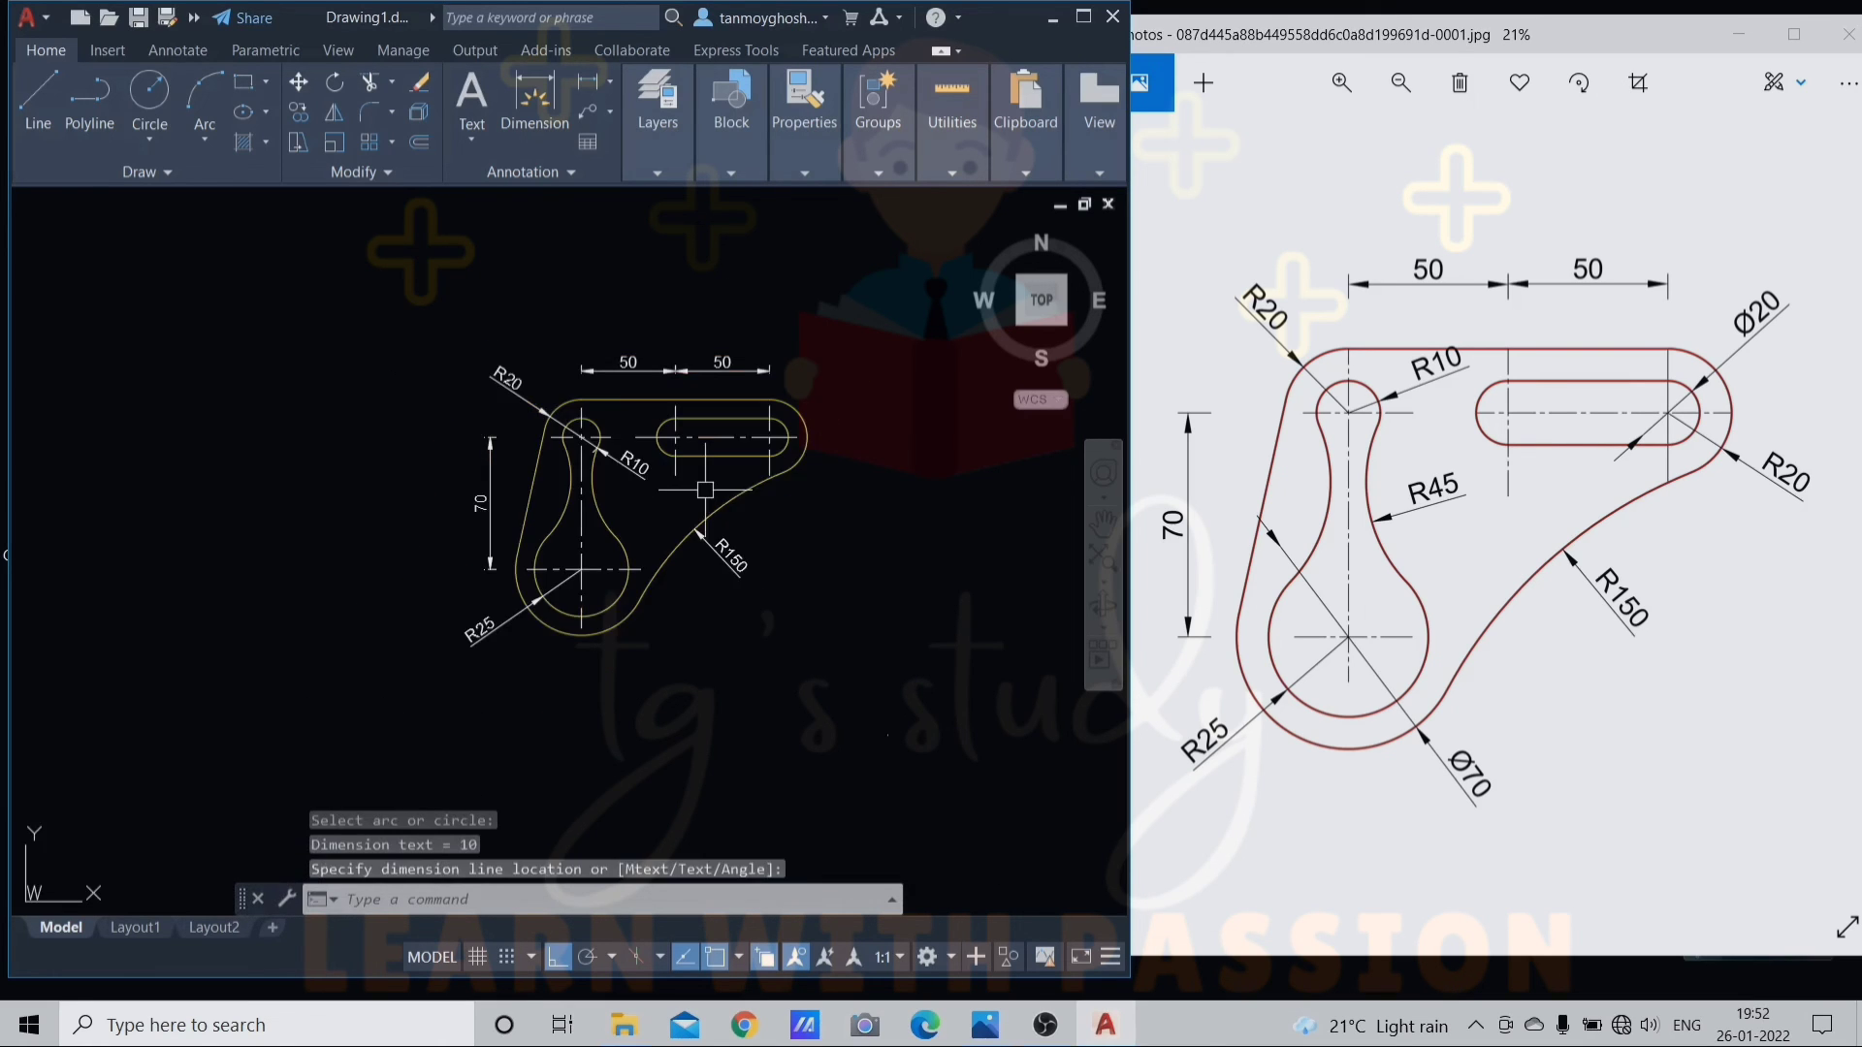
pyautogui.press('Return')
pyautogui.click(804, 465)
pyautogui.click(843, 490)
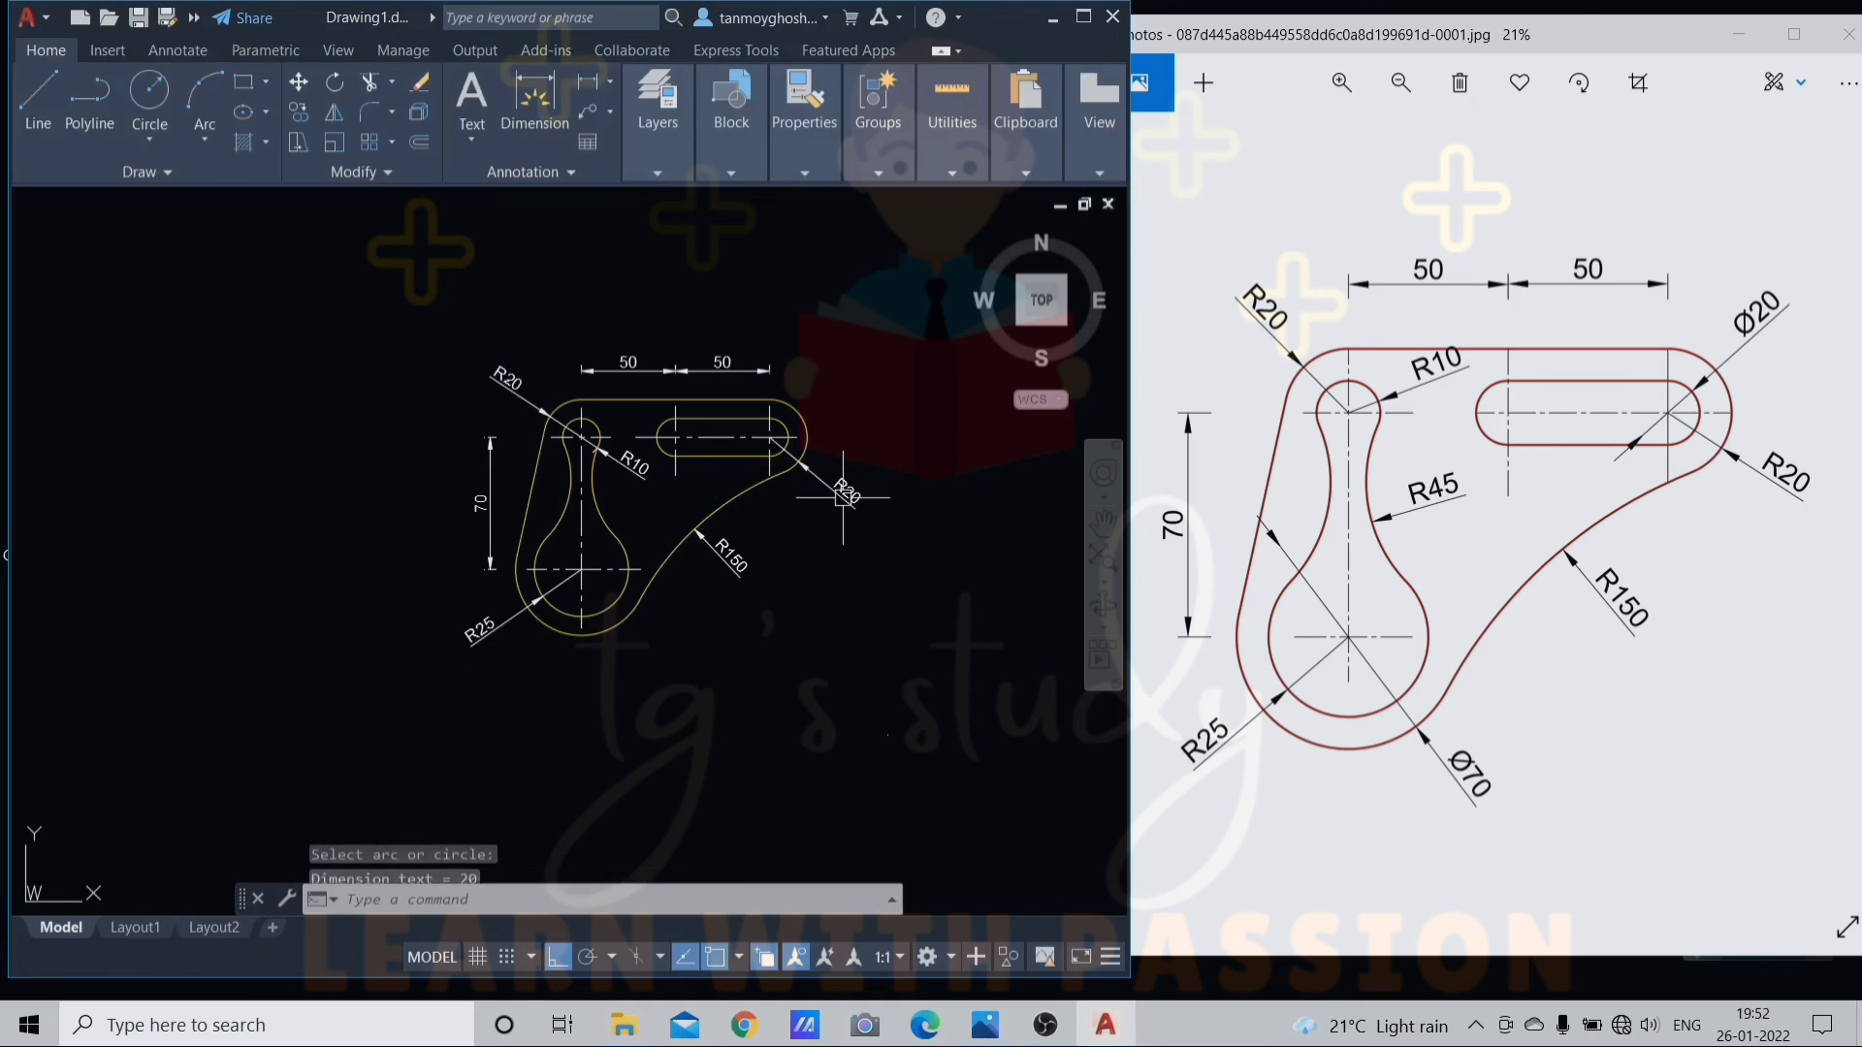
# Add a diameter dimension to the slot's right end arc, with its text above and to the right of the outline
pyautogui.scroll(4, 751, 427)
pyautogui.moveTo(759, 461); pyautogui.dragTo(765, 414, button='middle')
pyautogui.press('Escape')
pyautogui.write('dd')
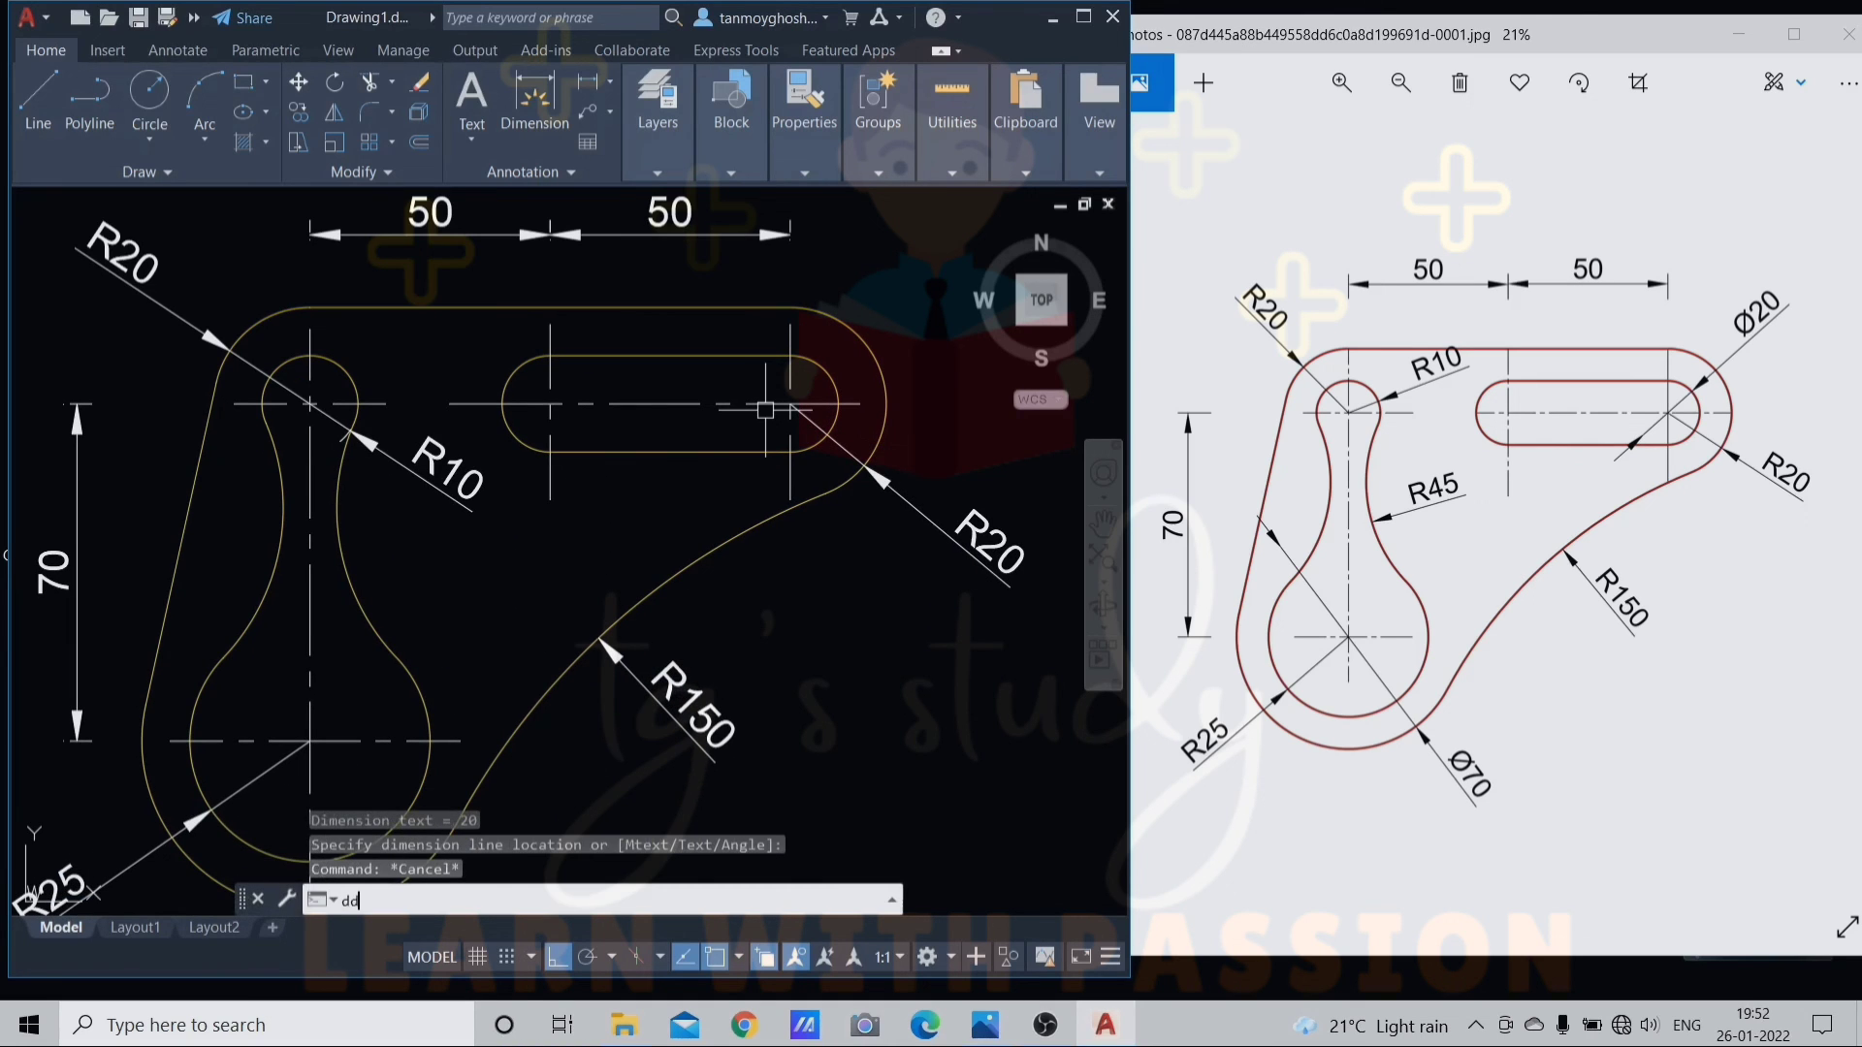
pyautogui.write('i')
pyautogui.press('Return')
pyautogui.scroll(-2, 790, 403)
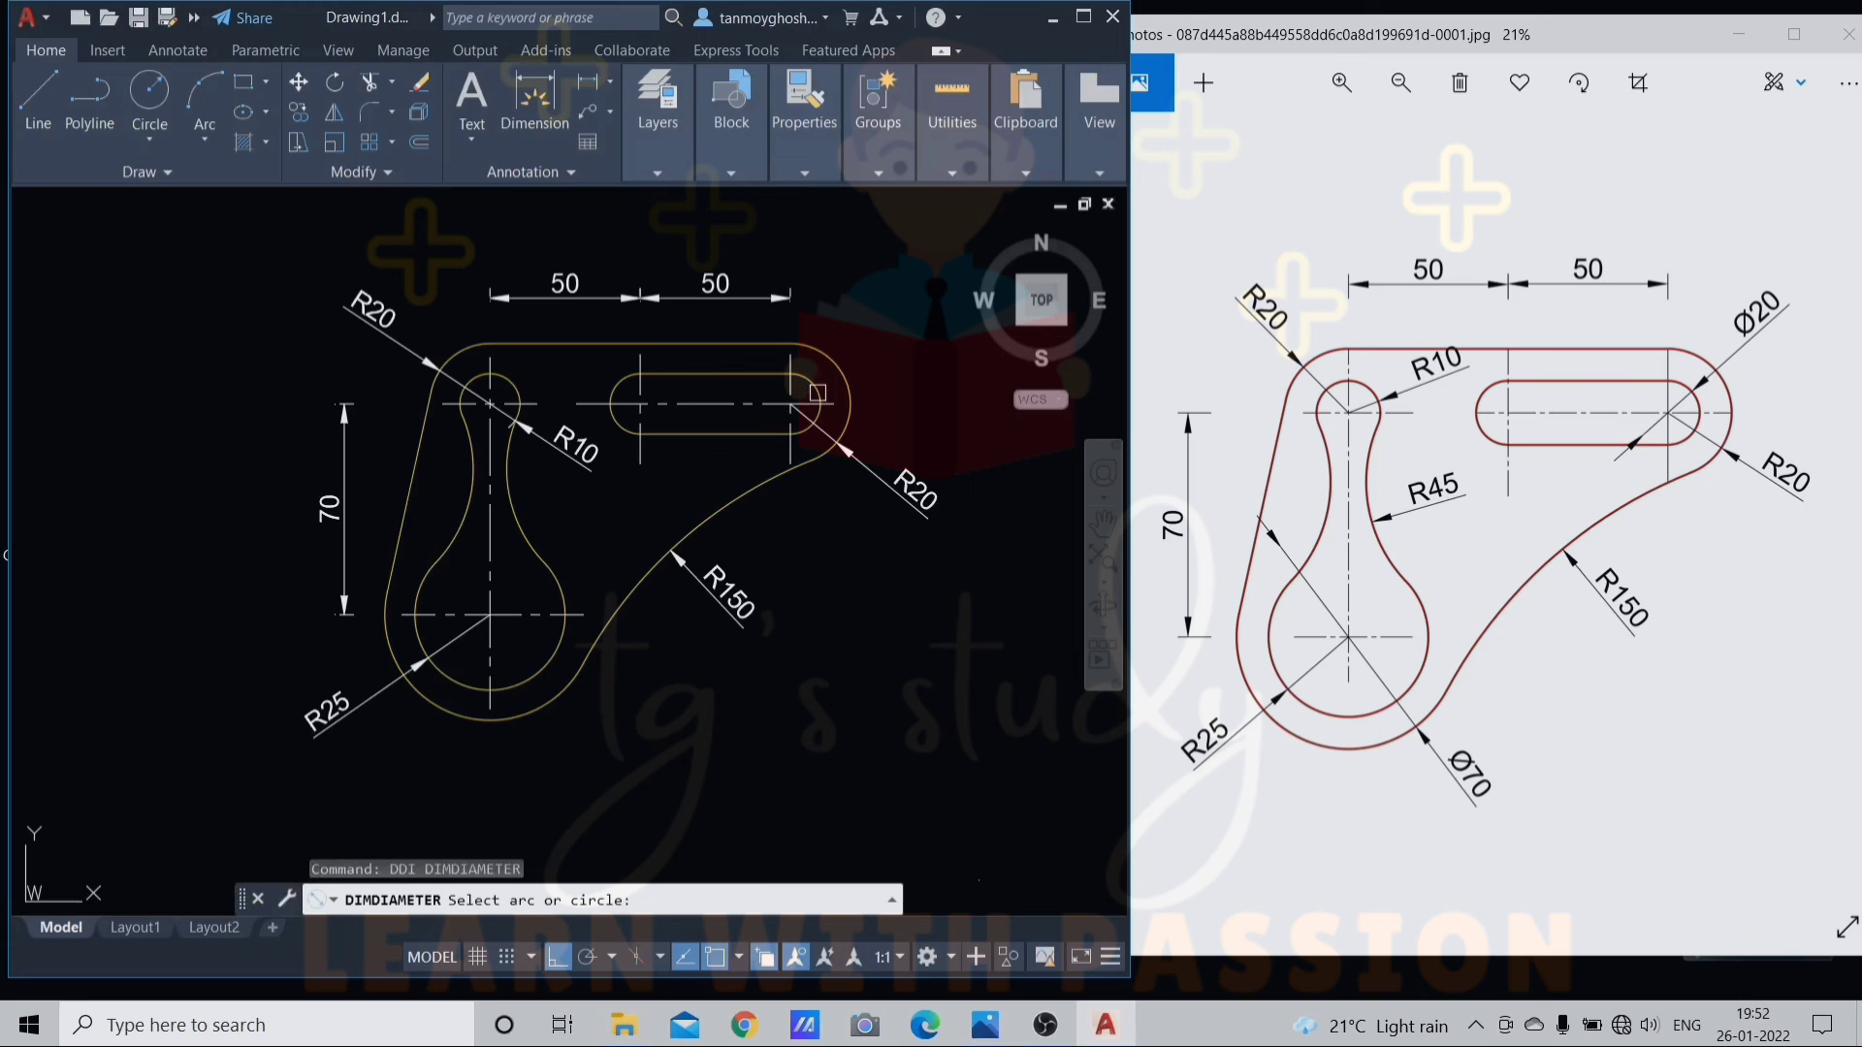
pyautogui.click(817, 393)
pyautogui.click(883, 312)
# Add a diameter dimension to the outline's large lower arc, with its text below and to the right
pyautogui.press('Return')
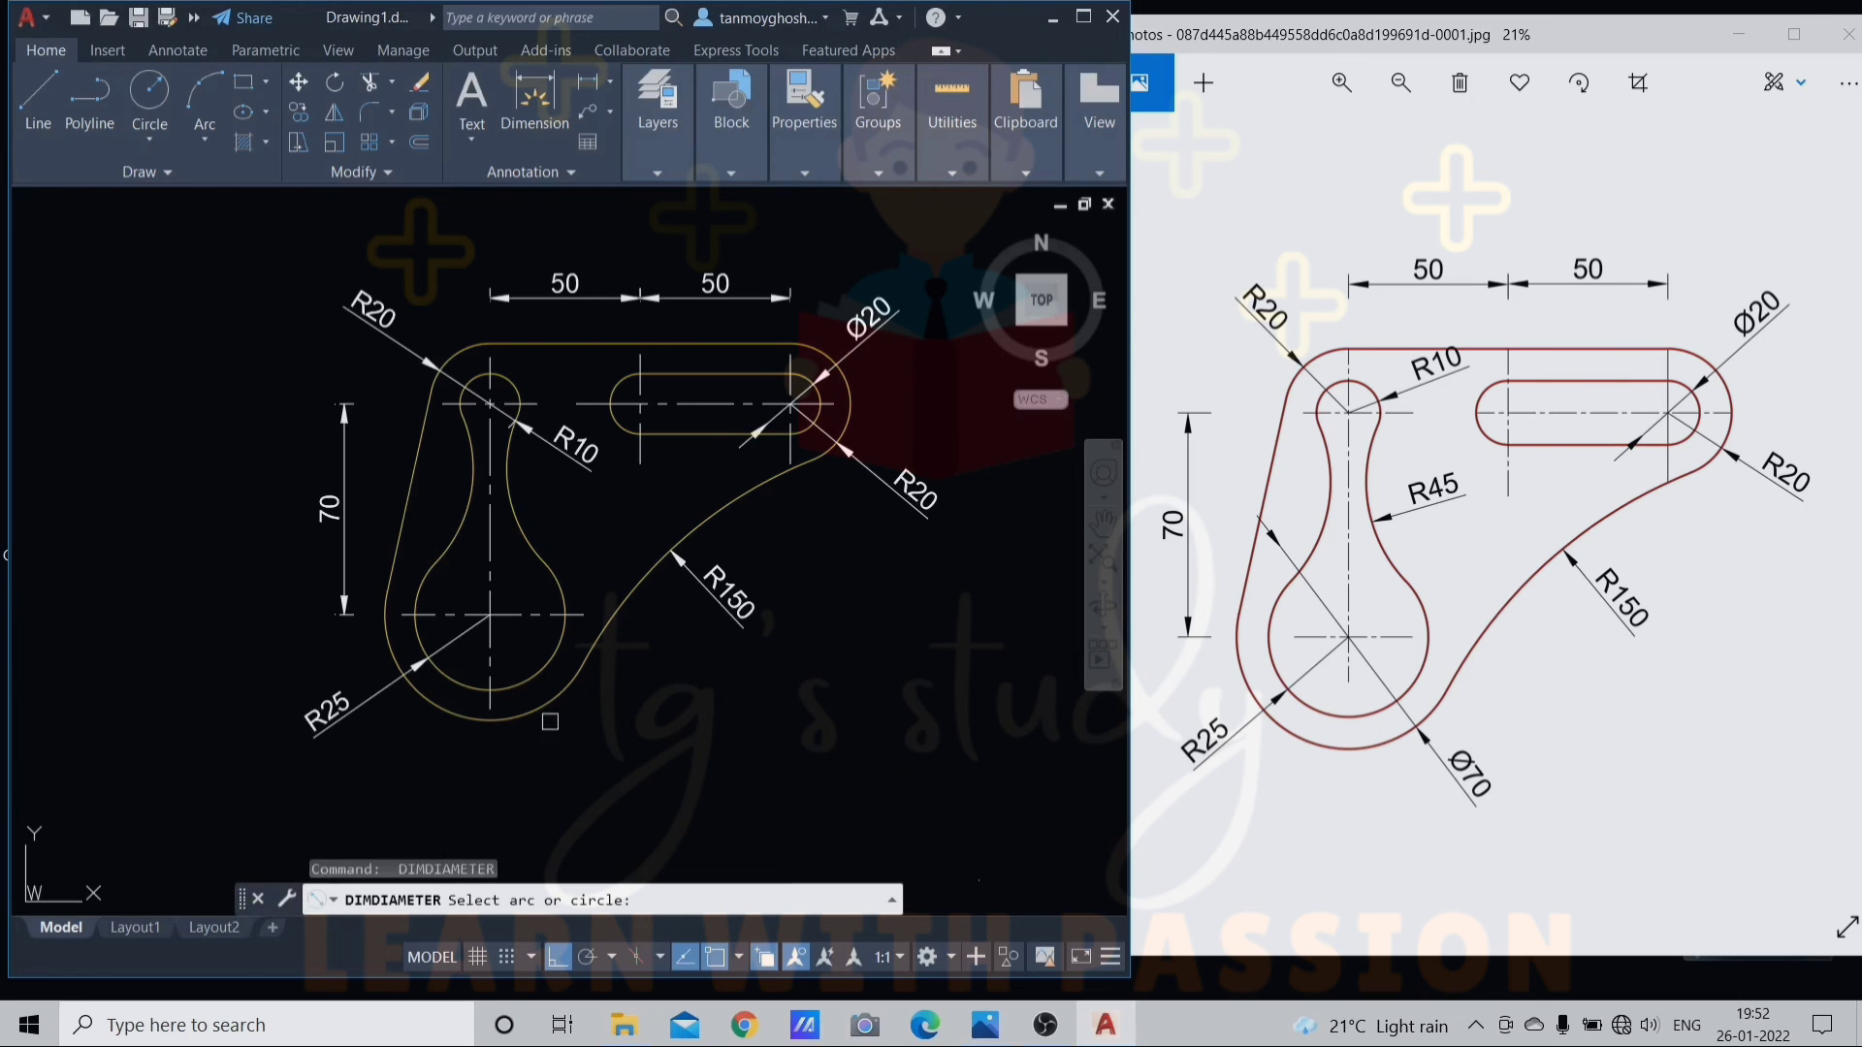
pyautogui.click(546, 704)
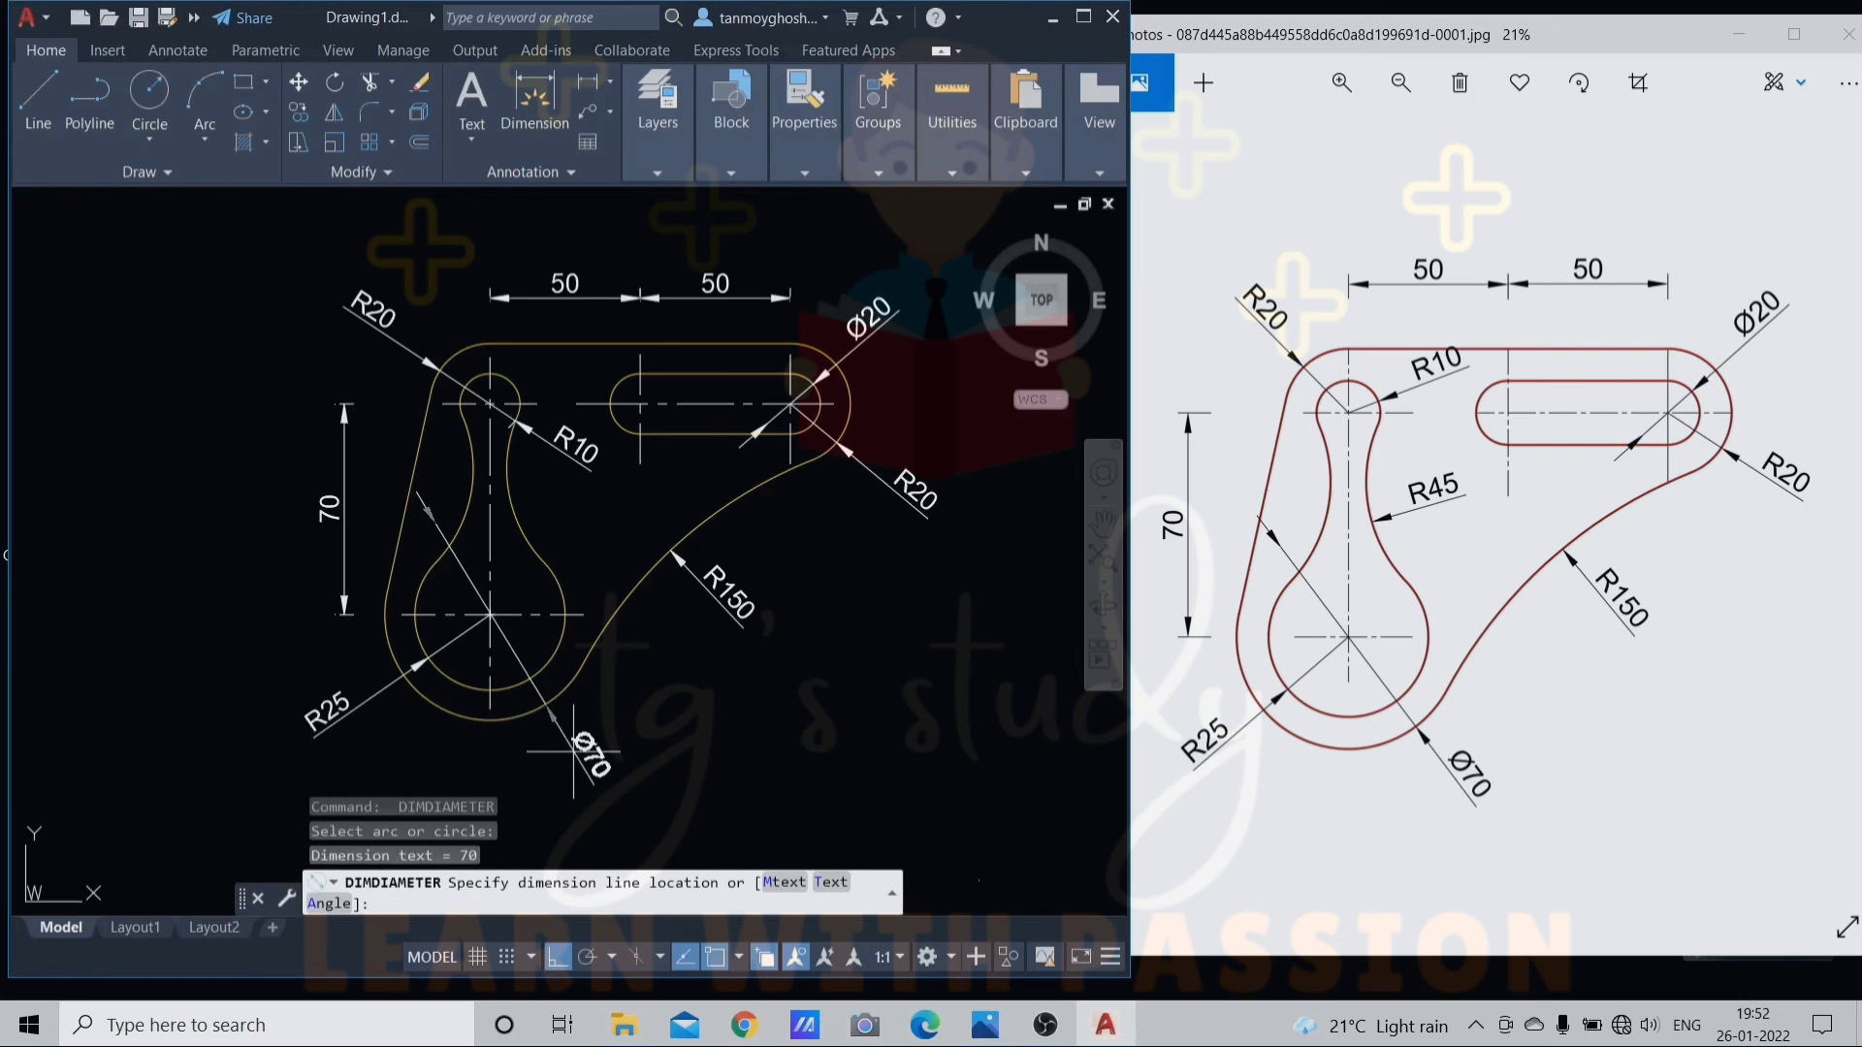
pyautogui.click(606, 762)
# Add a radius dimension to the right concave arc of the keyhole's neck, with its text between the keyhole and the large concave arc
pyautogui.scroll(-2, 648, 688)
pyautogui.scroll(4, 635, 543)
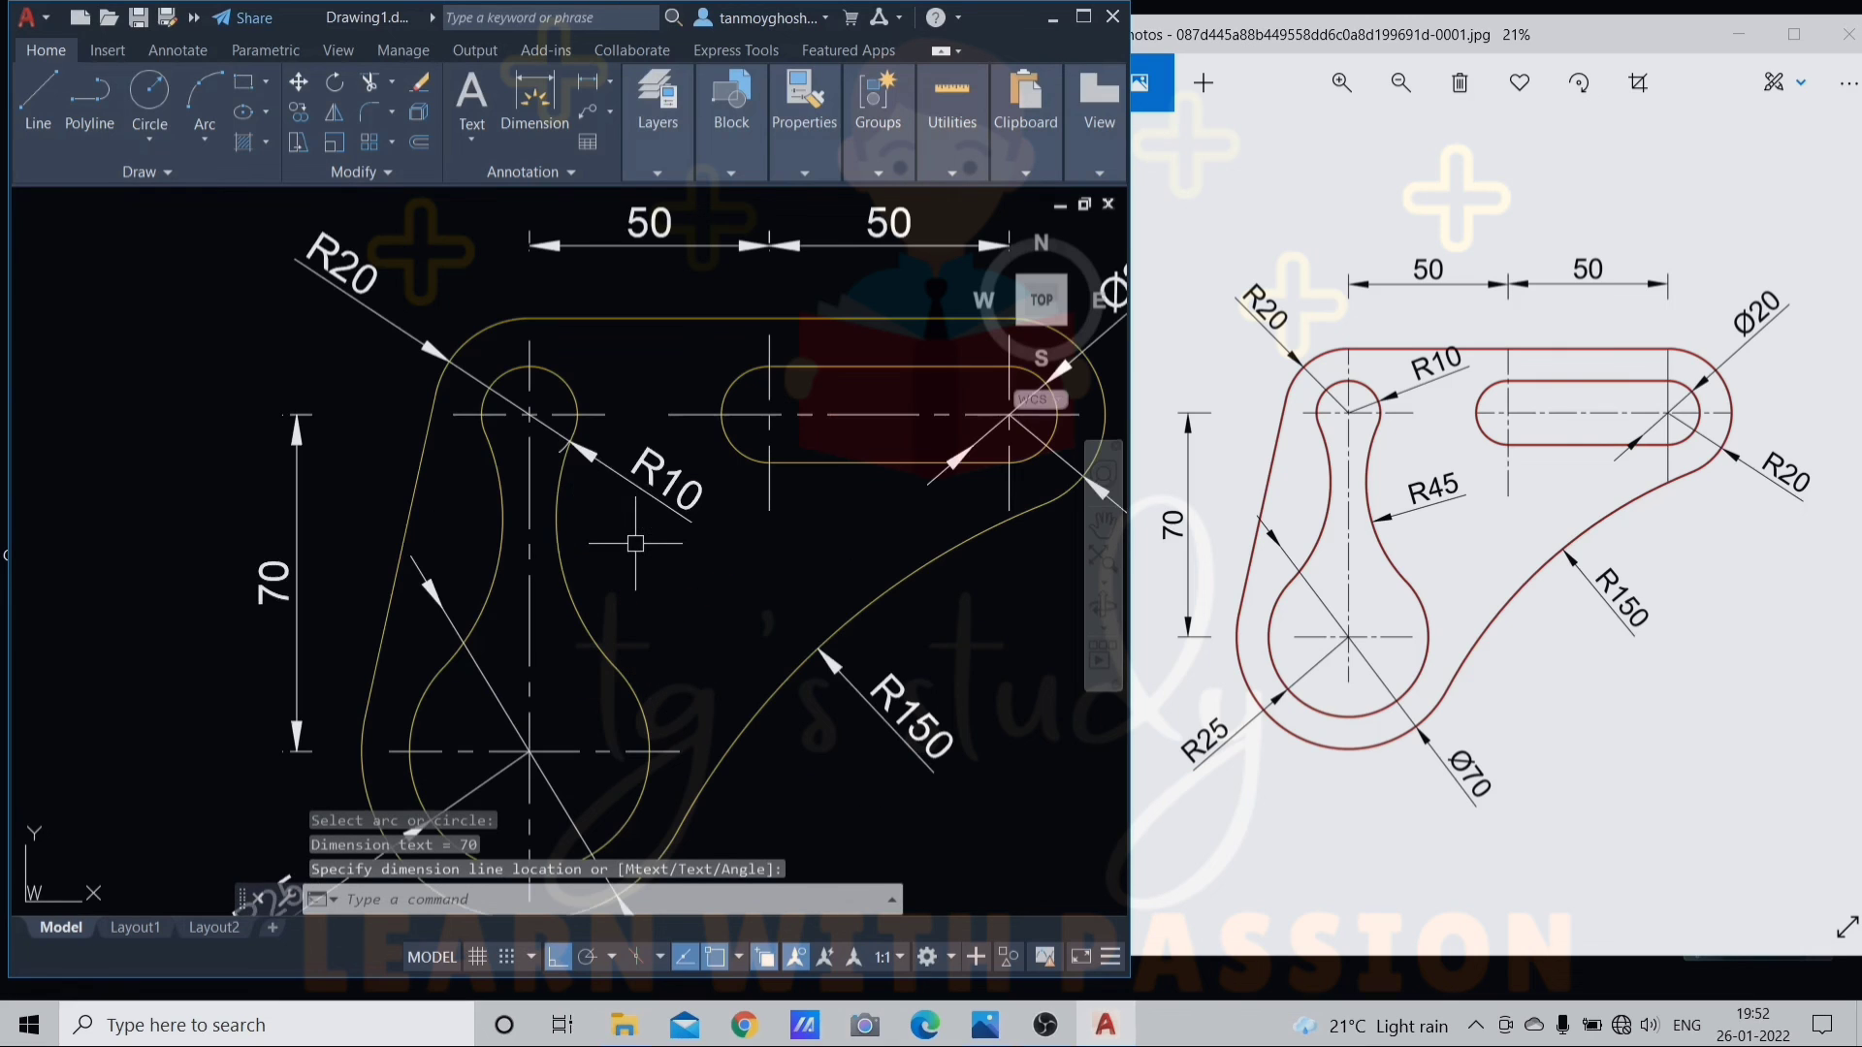
pyautogui.press('Escape')
pyautogui.press('Escape')
pyautogui.write('d')
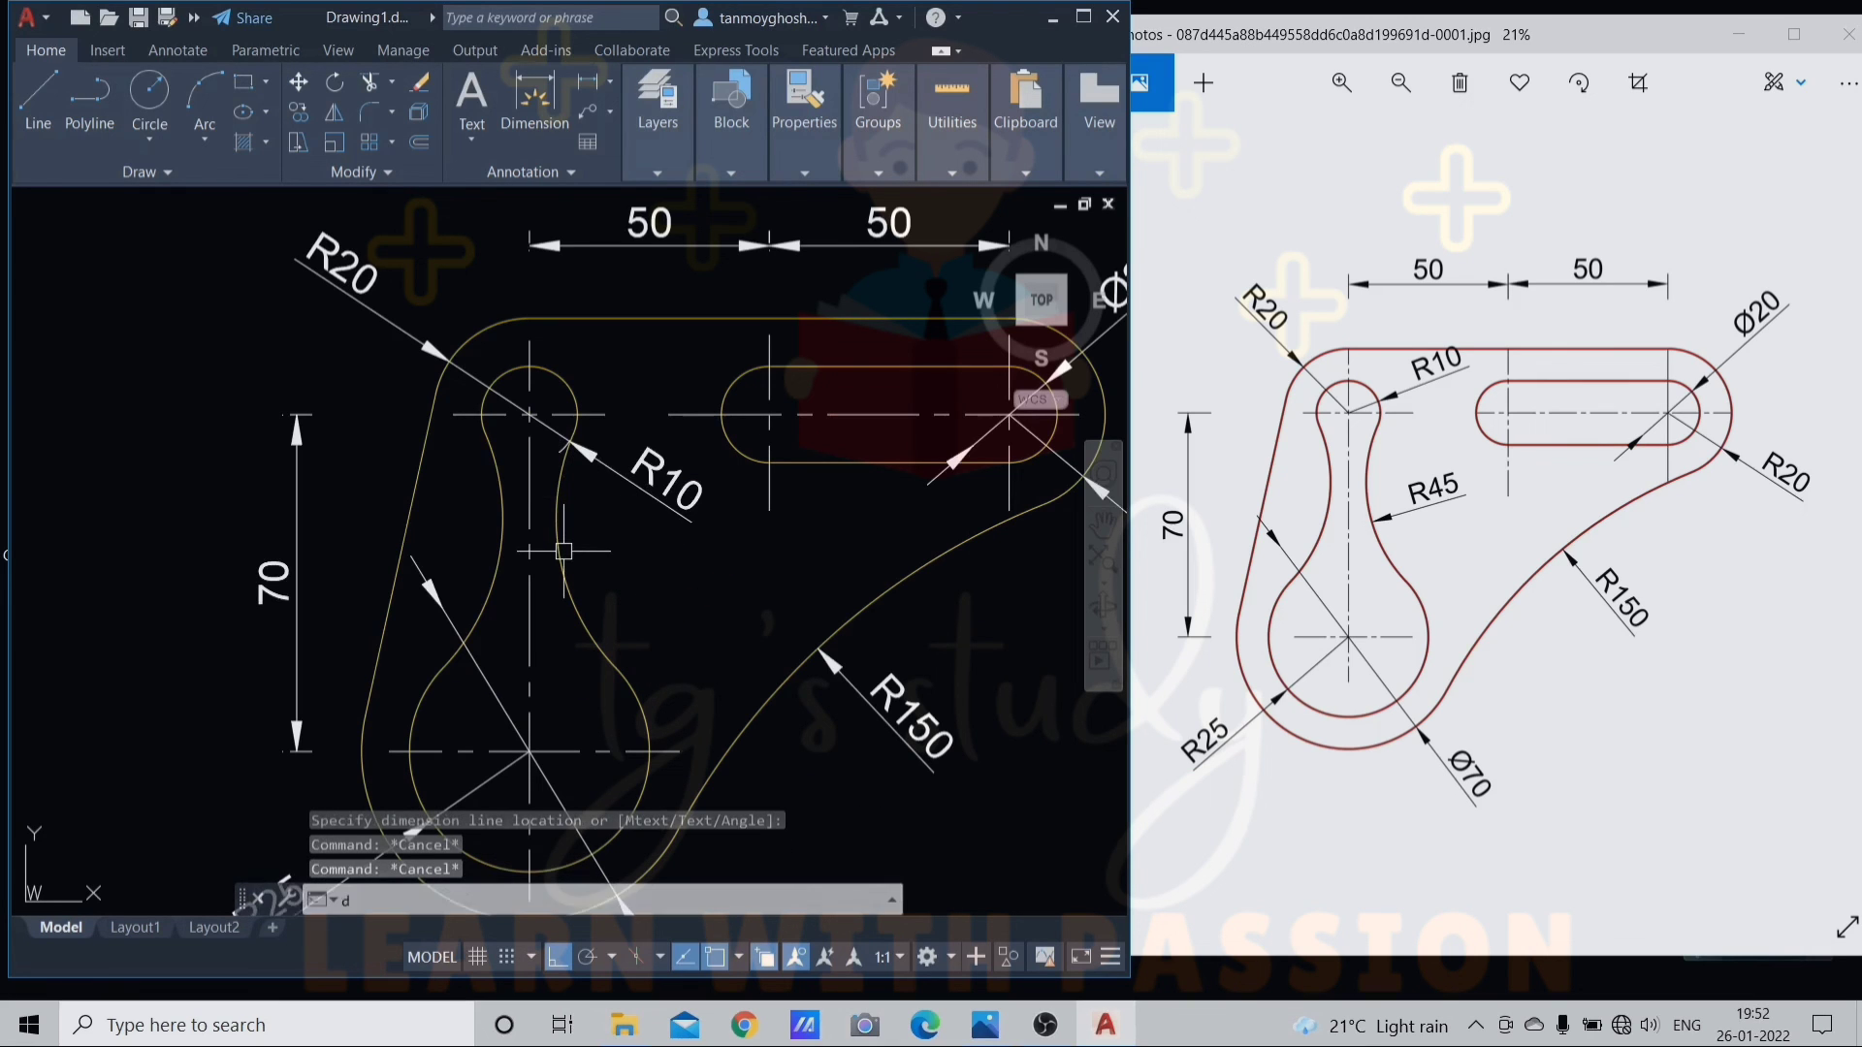
pyautogui.write('ra')
pyautogui.press('Return')
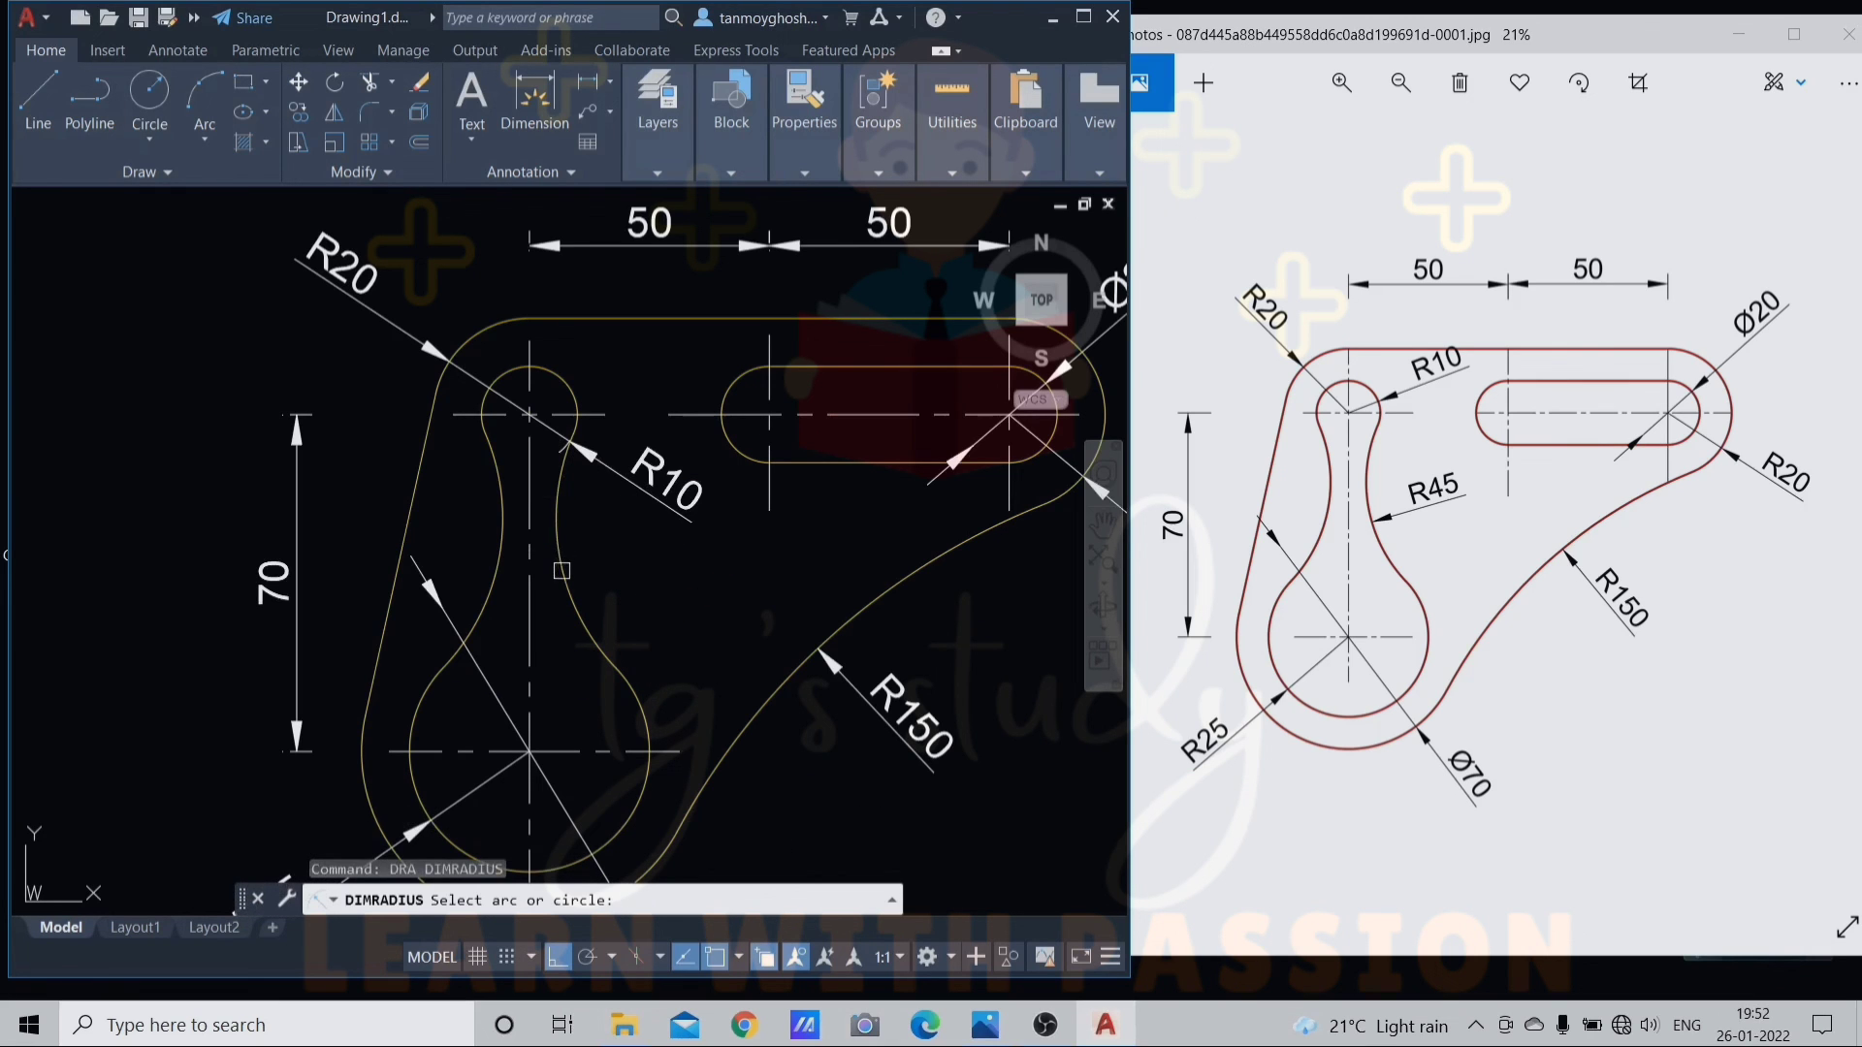
pyautogui.click(561, 571)
pyautogui.scroll(2, 572, 563)
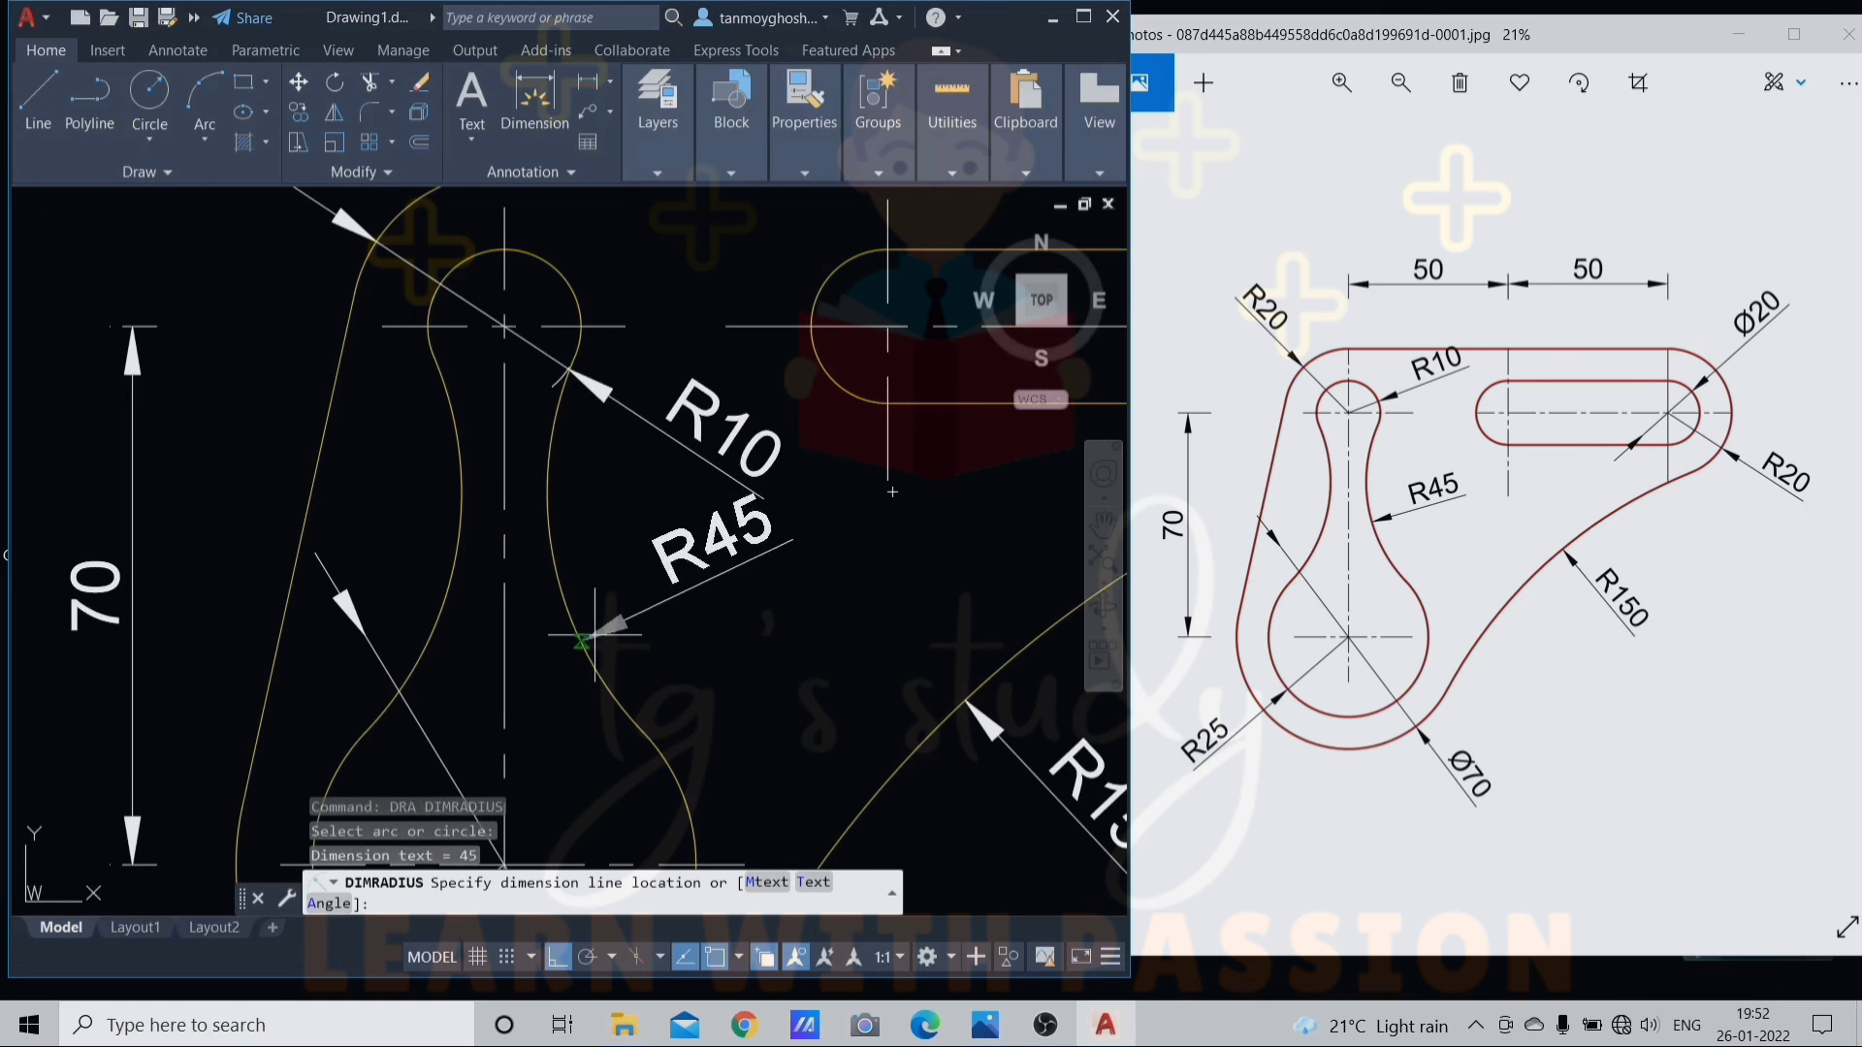
pyautogui.click(754, 567)
pyautogui.scroll(-2, 758, 562)
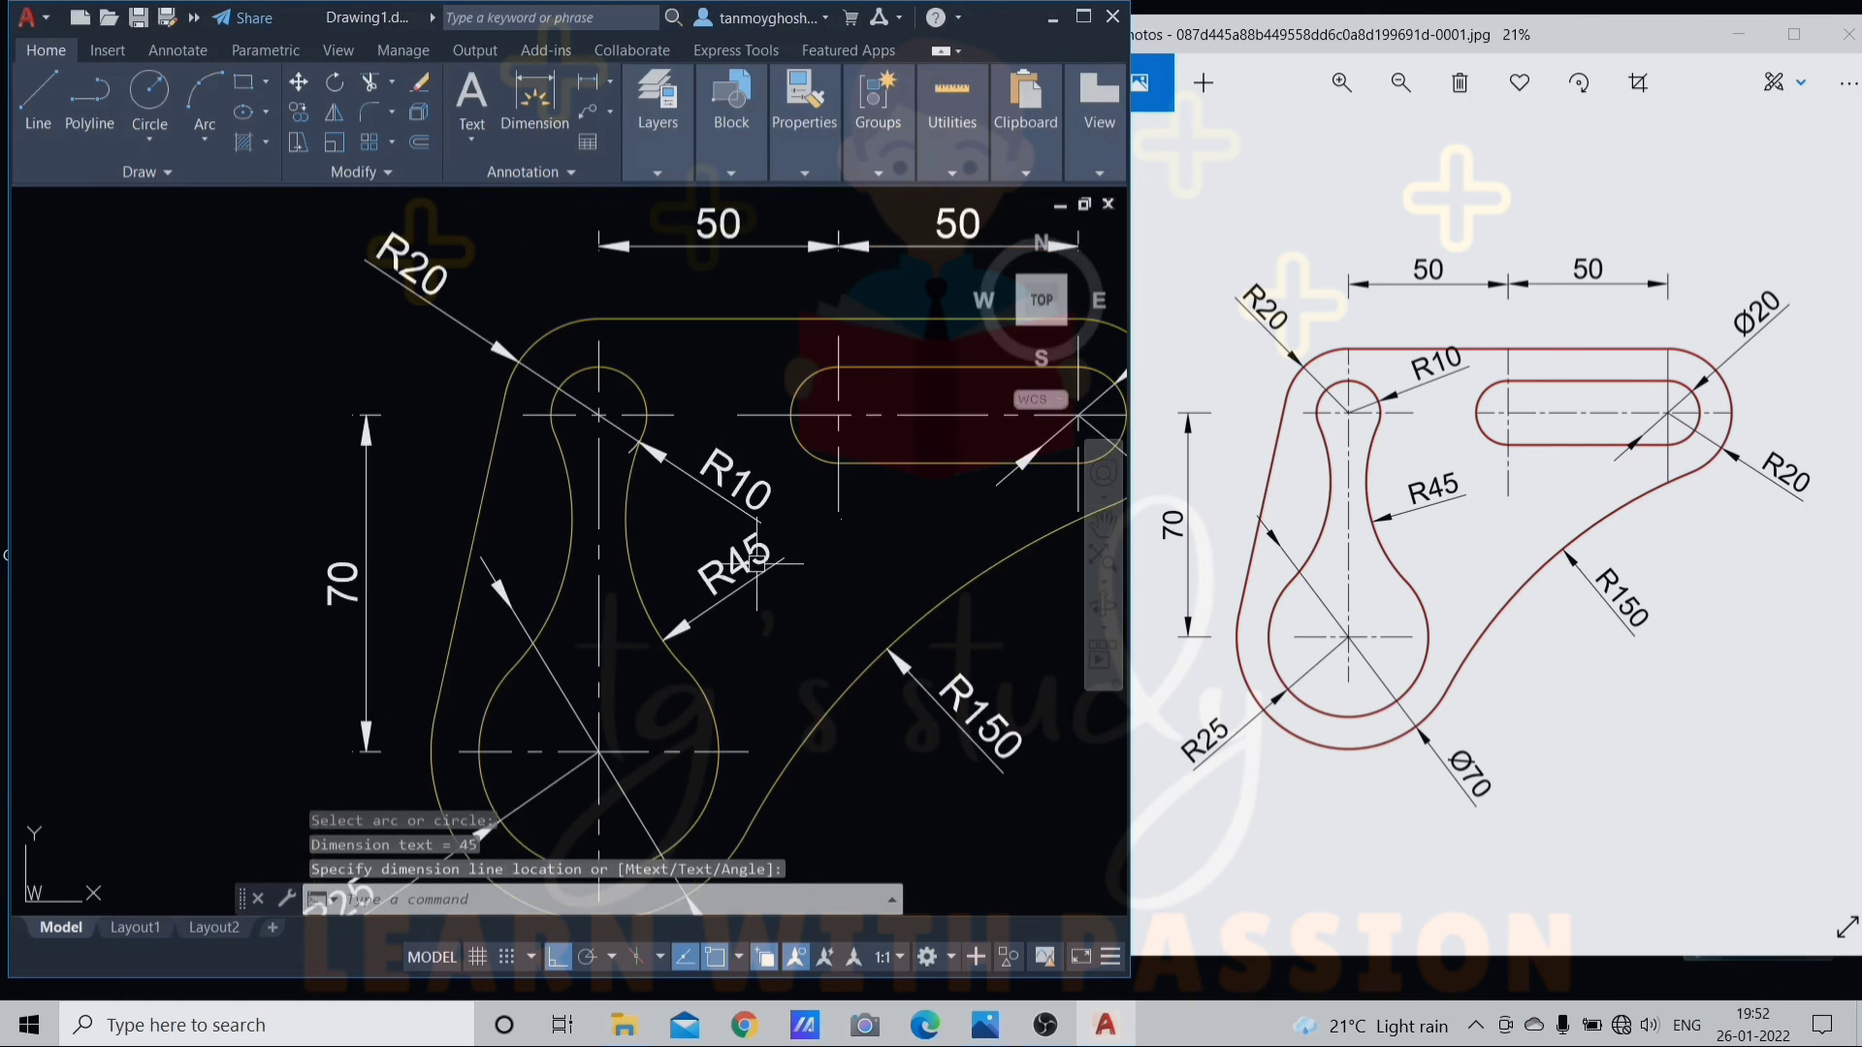
pyautogui.scroll(-3, 737, 543)
pyautogui.scroll(2, 670, 445)
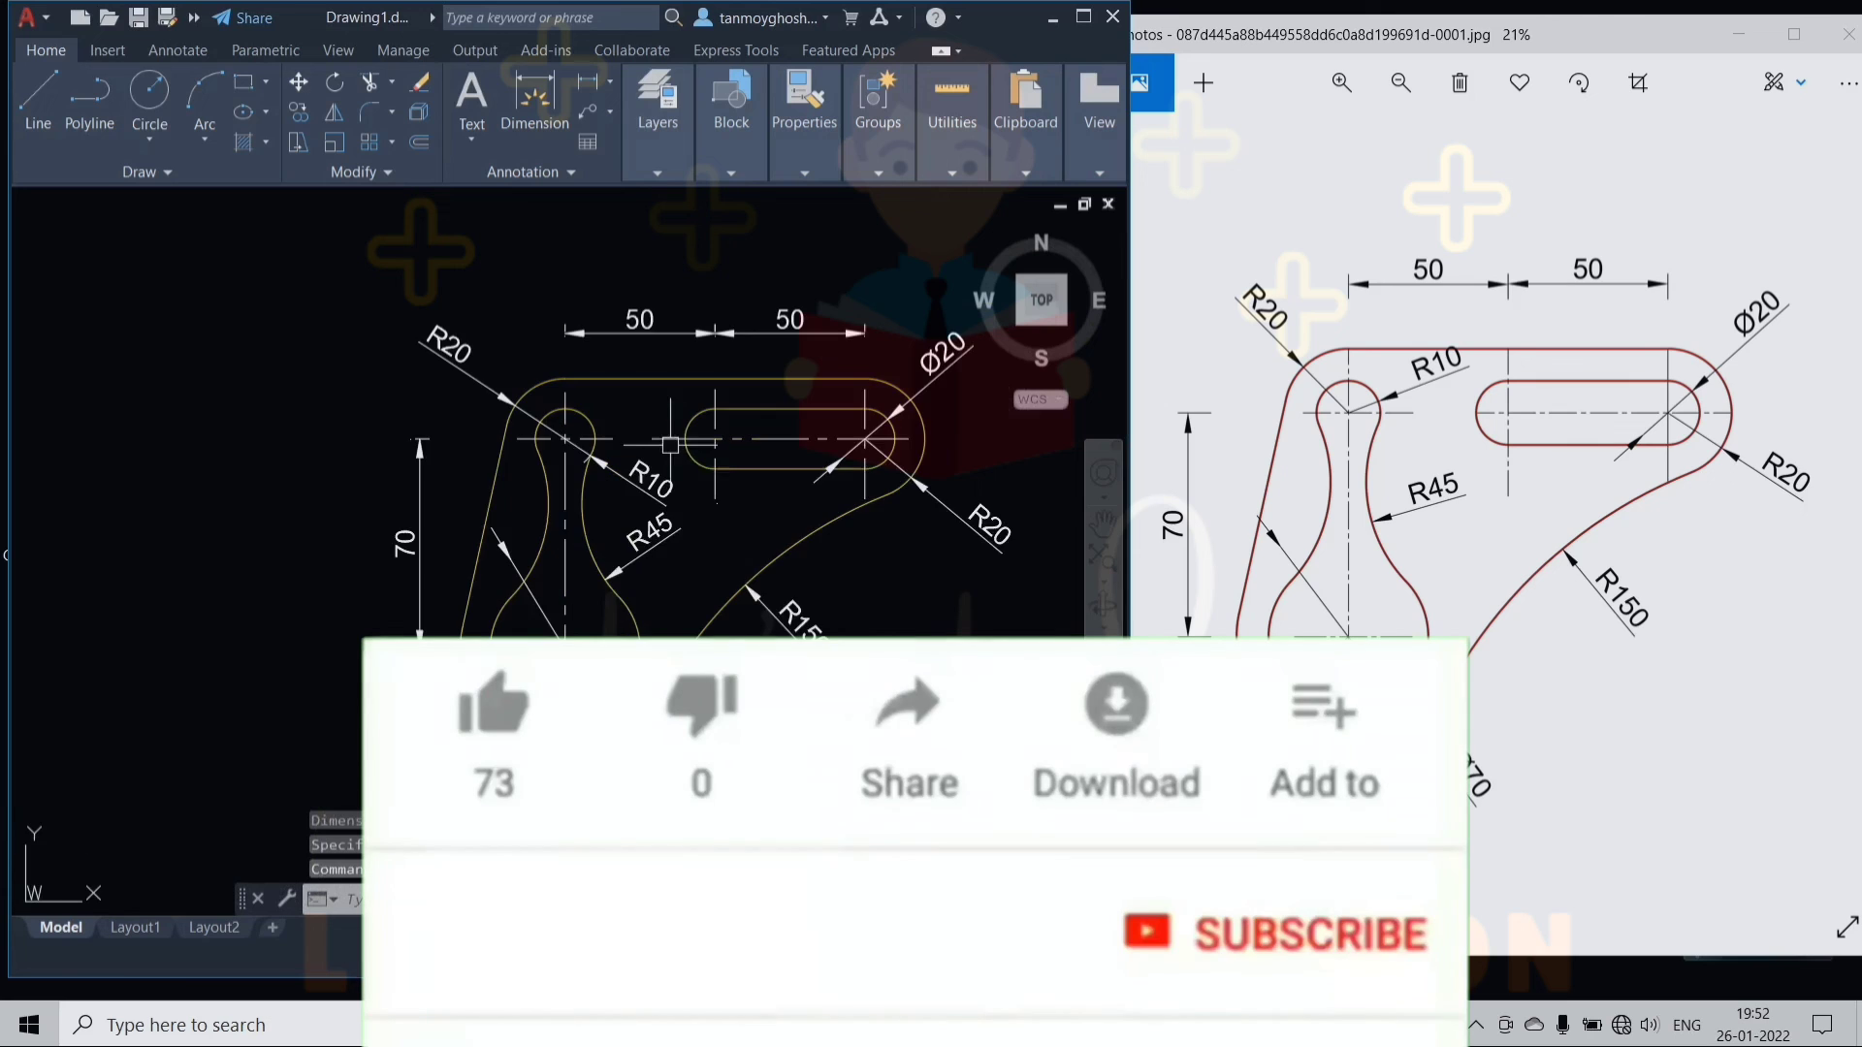
pyautogui.moveTo(683, 482); pyautogui.dragTo(601, 468, button='middle')
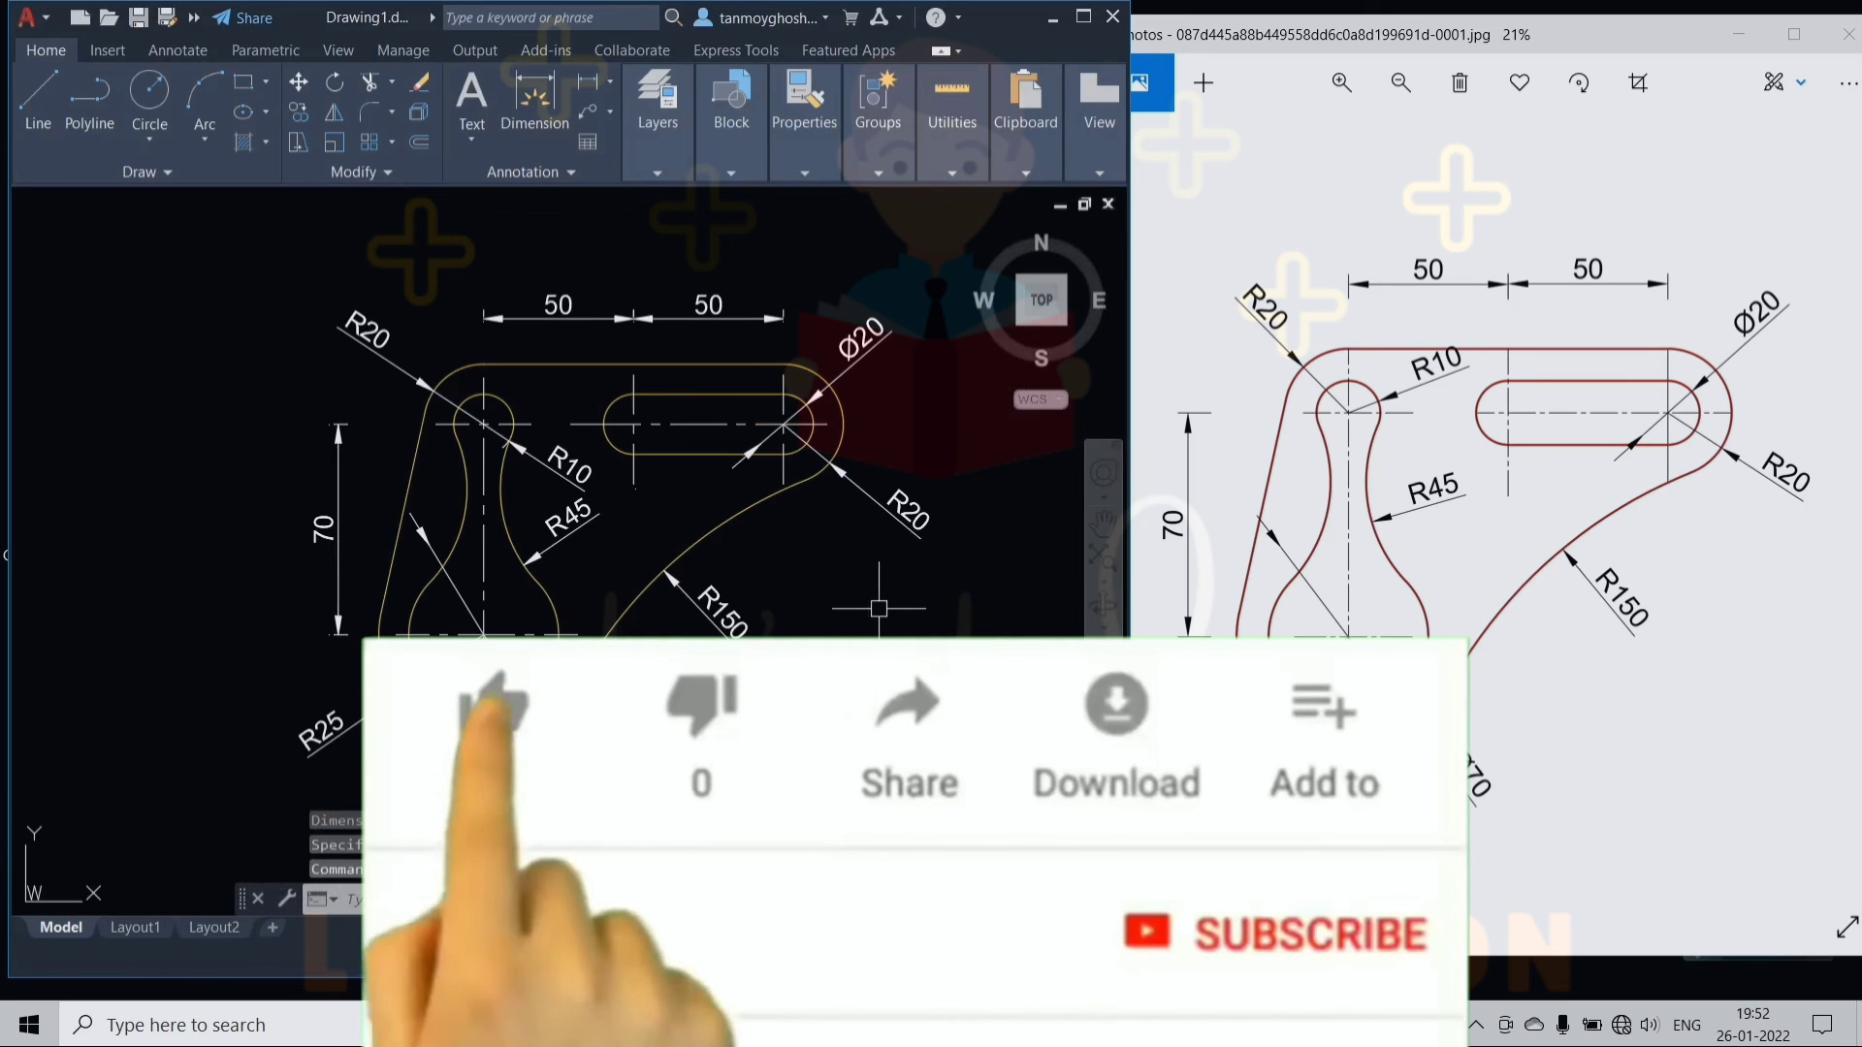